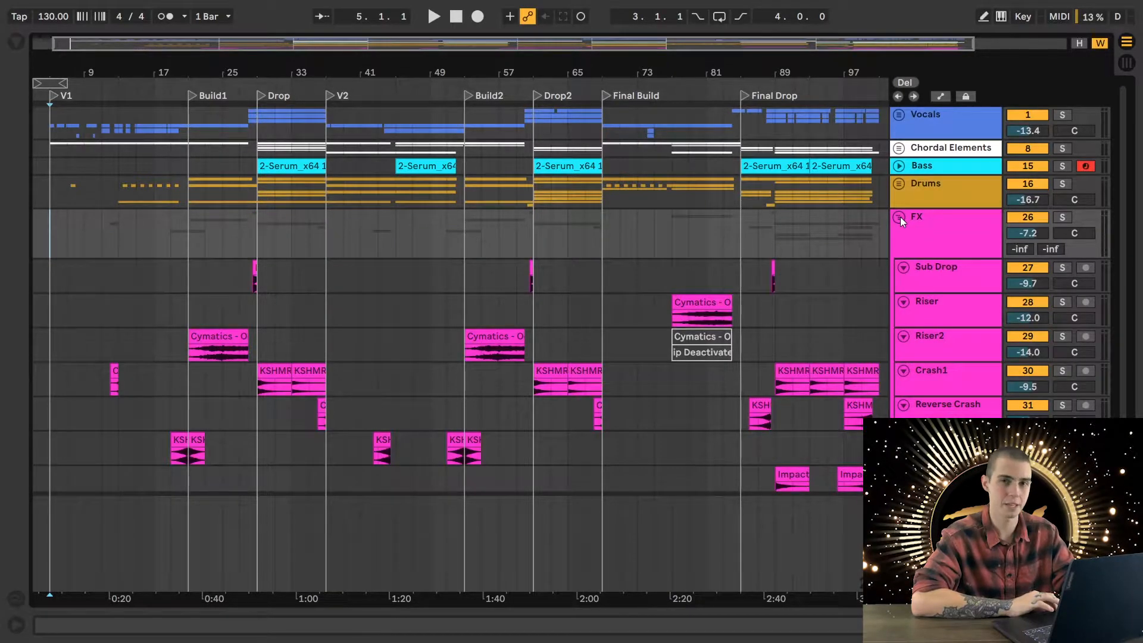
# - Collapse the FX group and show the effects of the Lead Vox track inside the expanded, soloed Vocals group
pyautogui.click(898, 217)
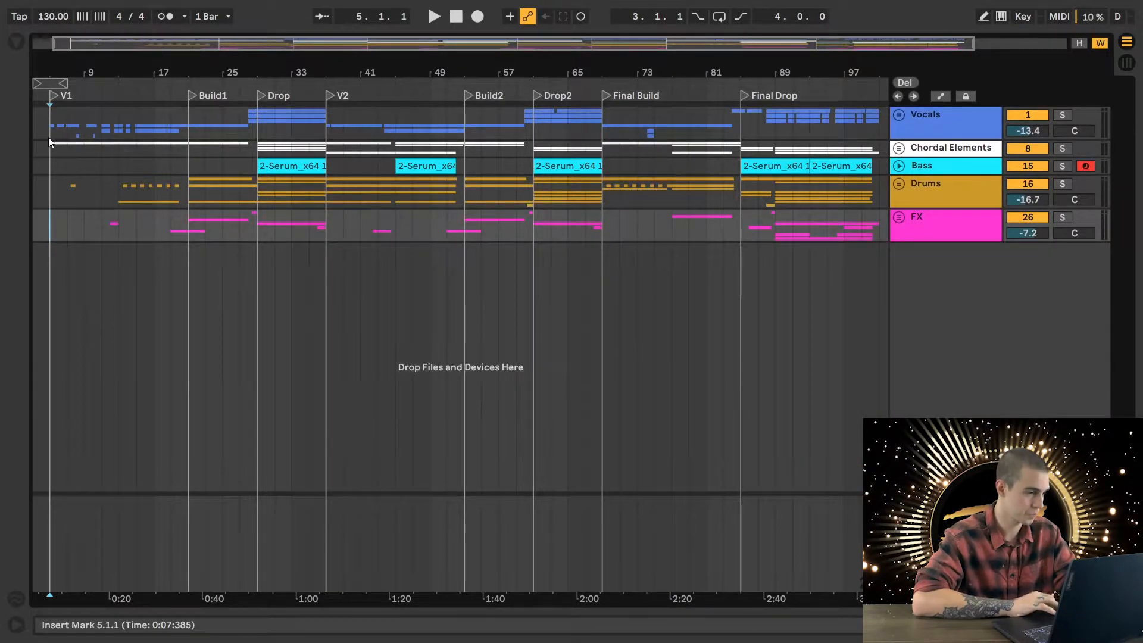
pyautogui.click(899, 116)
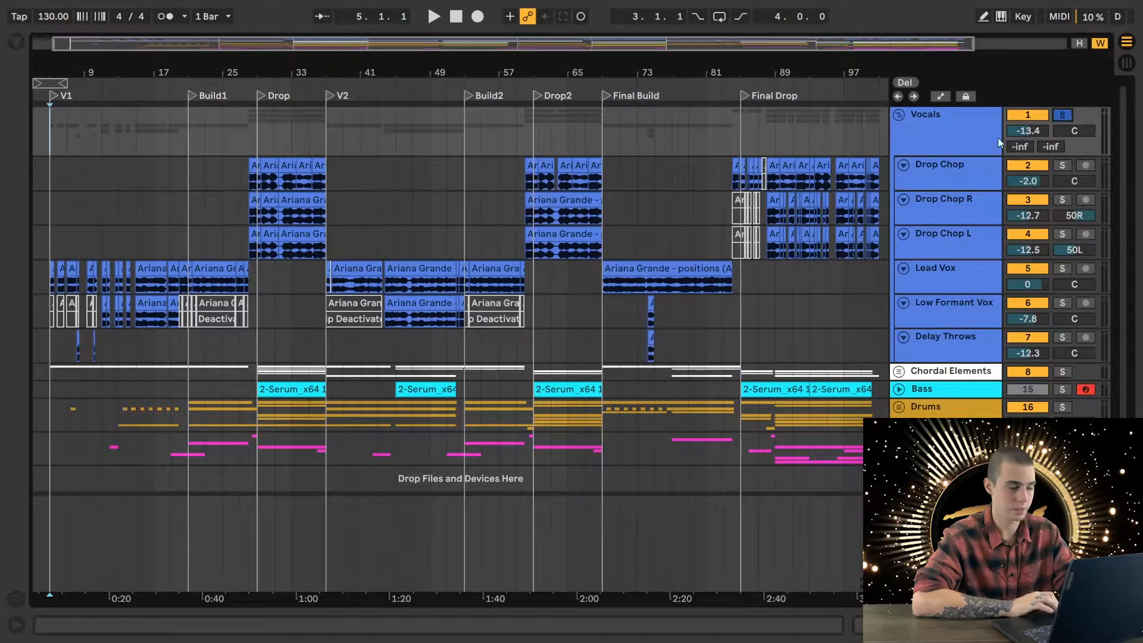
pyautogui.doubleClick(970, 272)
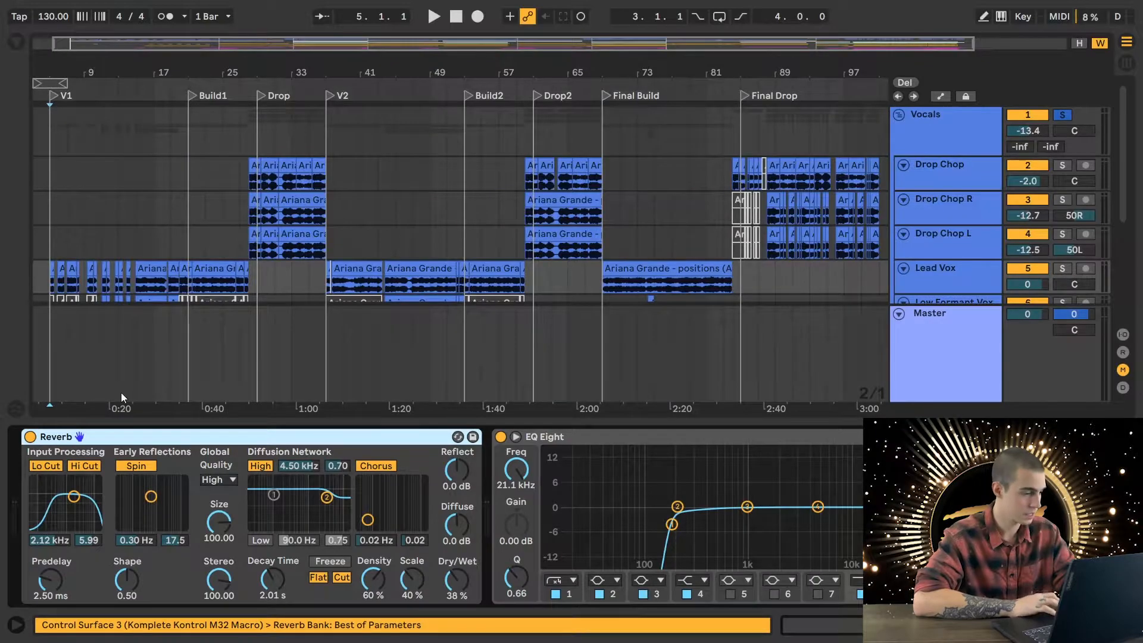
# - Compare the Lead Vox in playback with its Reverb bypassed and with the Reverb switched back on
pyautogui.click(29, 437)
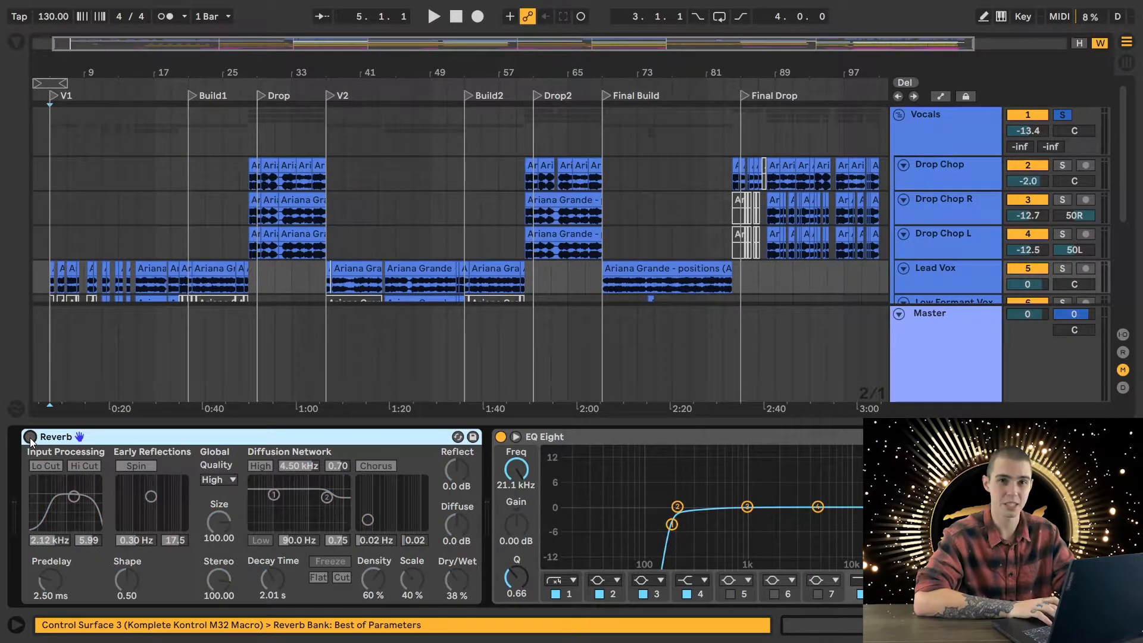
pyautogui.press('space')
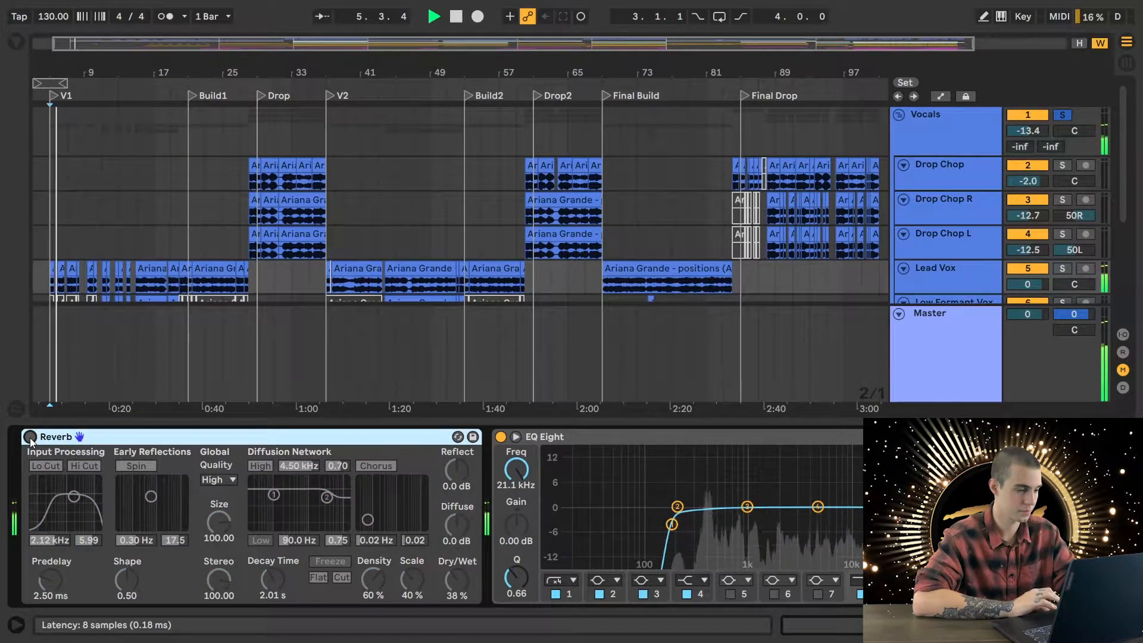
pyautogui.click(30, 437)
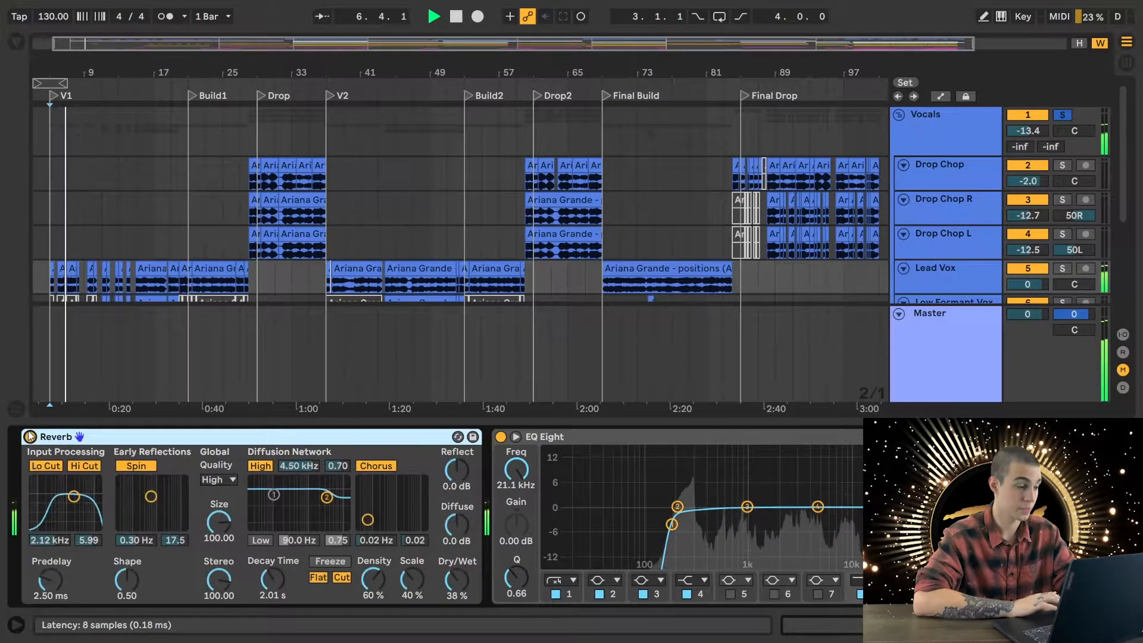
pyautogui.press('space')
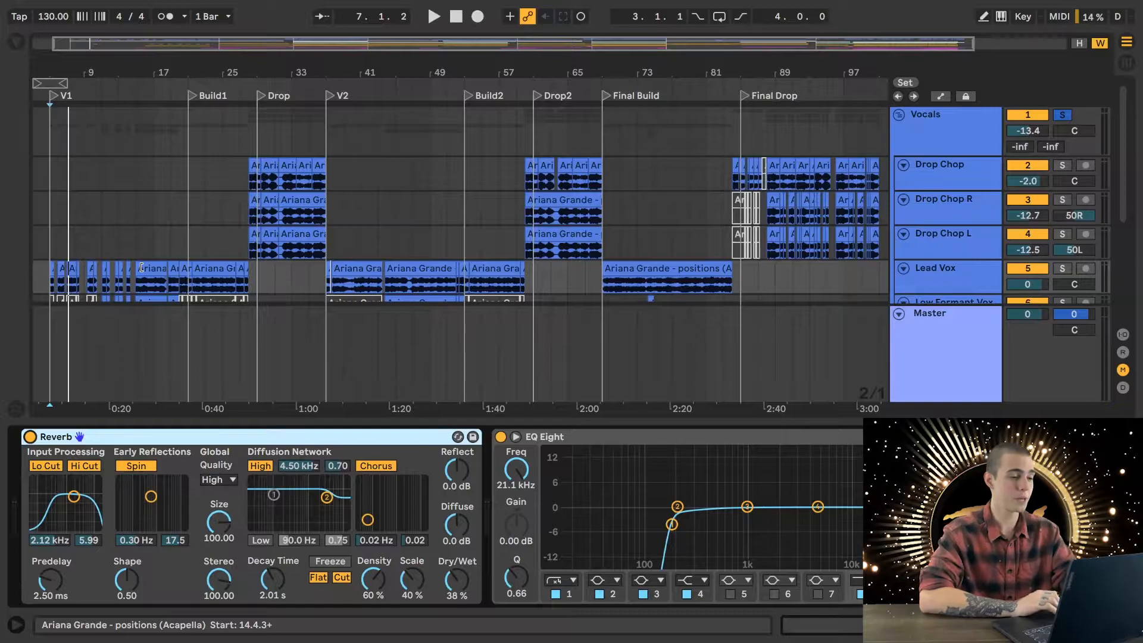
# - Play the soloed vocals from the start of V1 at bar 5, hiding the device view before stopping playback
pyautogui.scroll(-3, 141, 266)
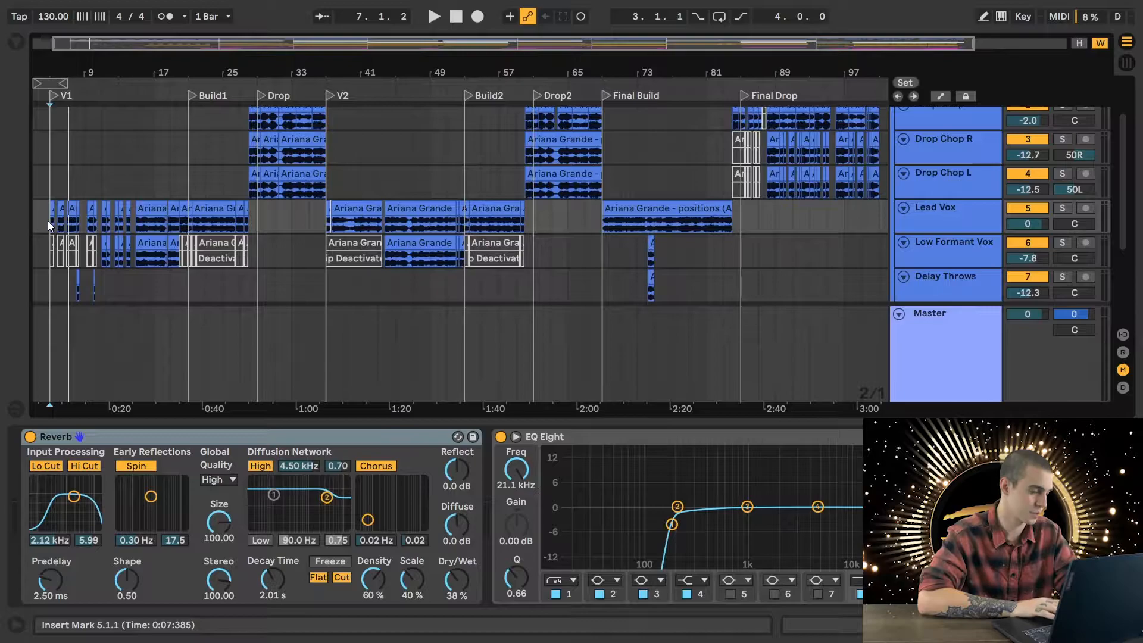
pyautogui.press('space')
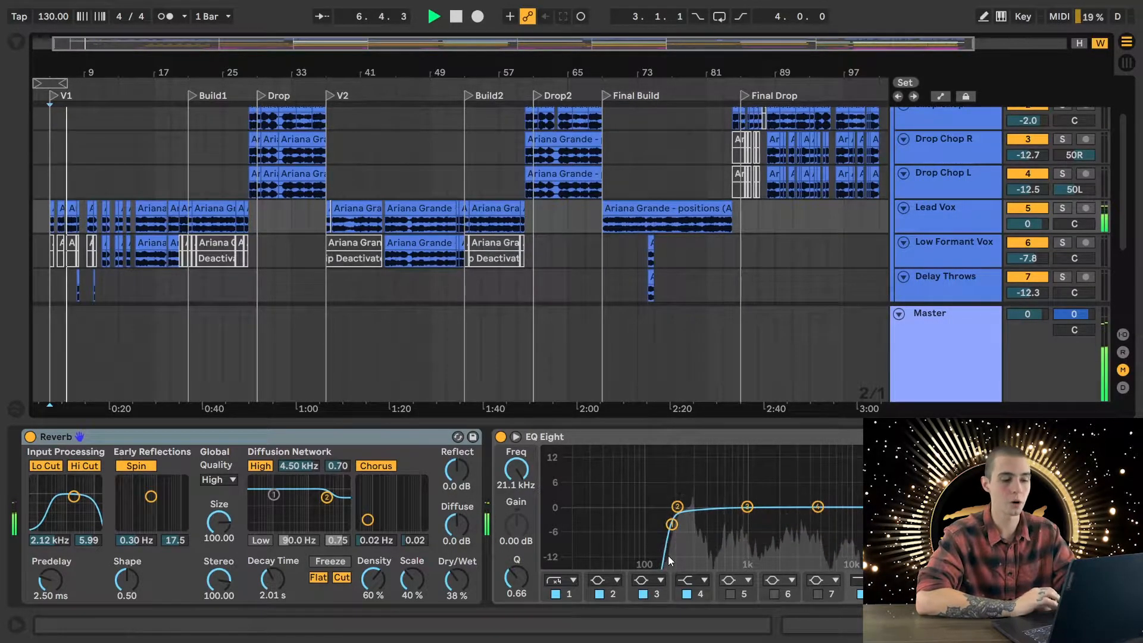
pyautogui.hotkey('ctrl', 'alt', 'l')
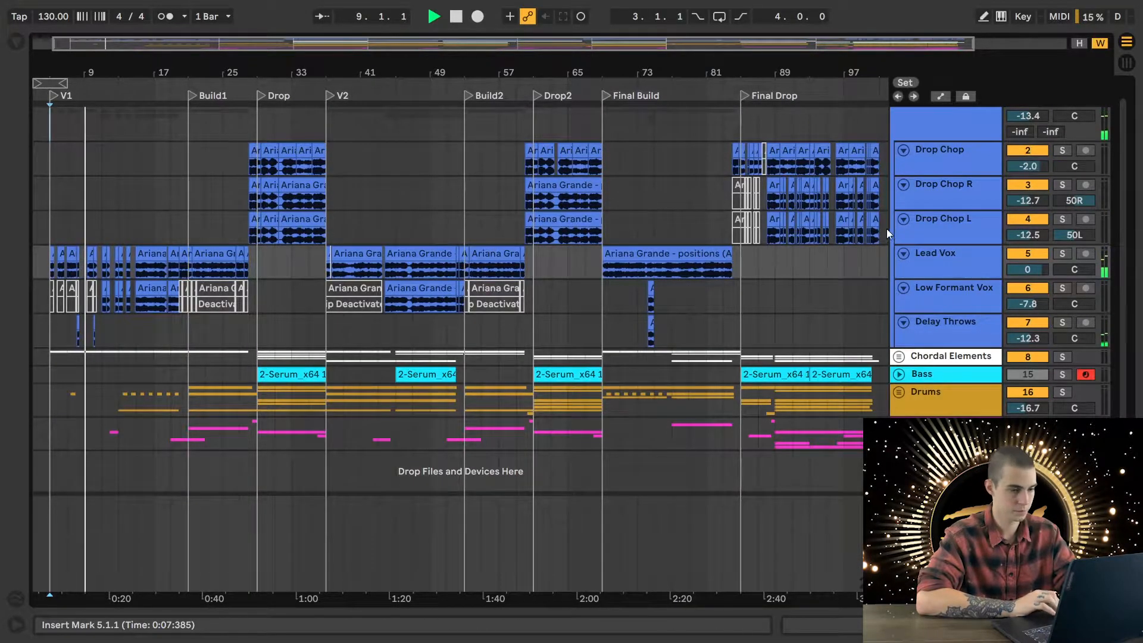
pyautogui.press('space')
pyautogui.scroll(1, 973, 259)
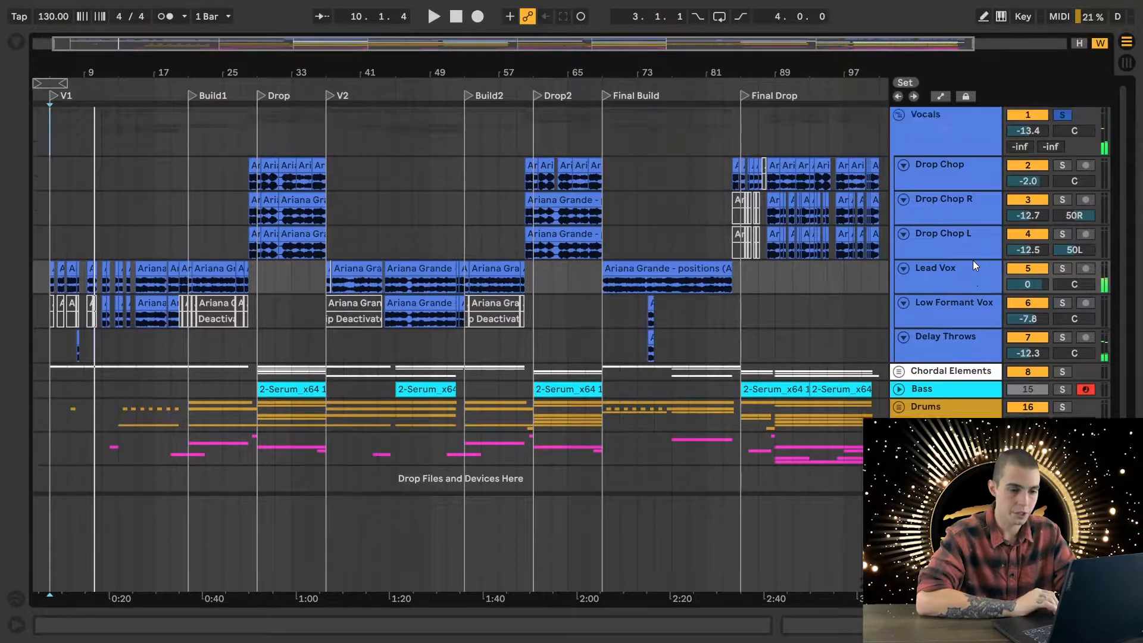
# - Switch from the Vocals group to the expanded Chordal Elements group and audition the Chords track soloed from the start of V1
pyautogui.click(900, 115)
pyautogui.click(900, 149)
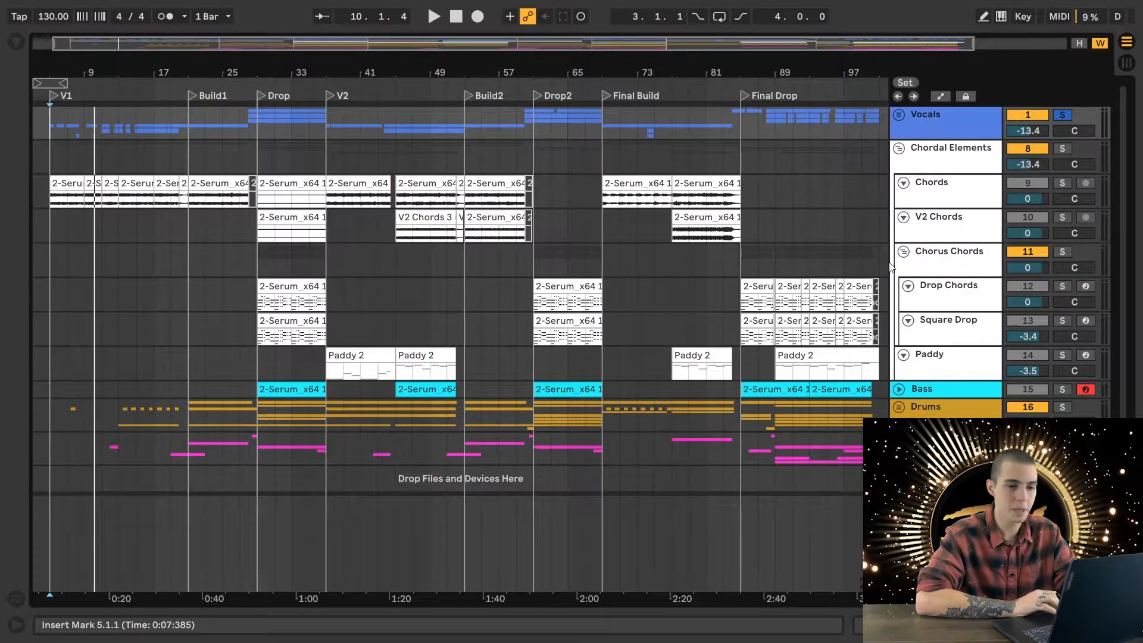
pyautogui.click(51, 201)
pyautogui.press('space')
pyautogui.doubleClick(939, 182)
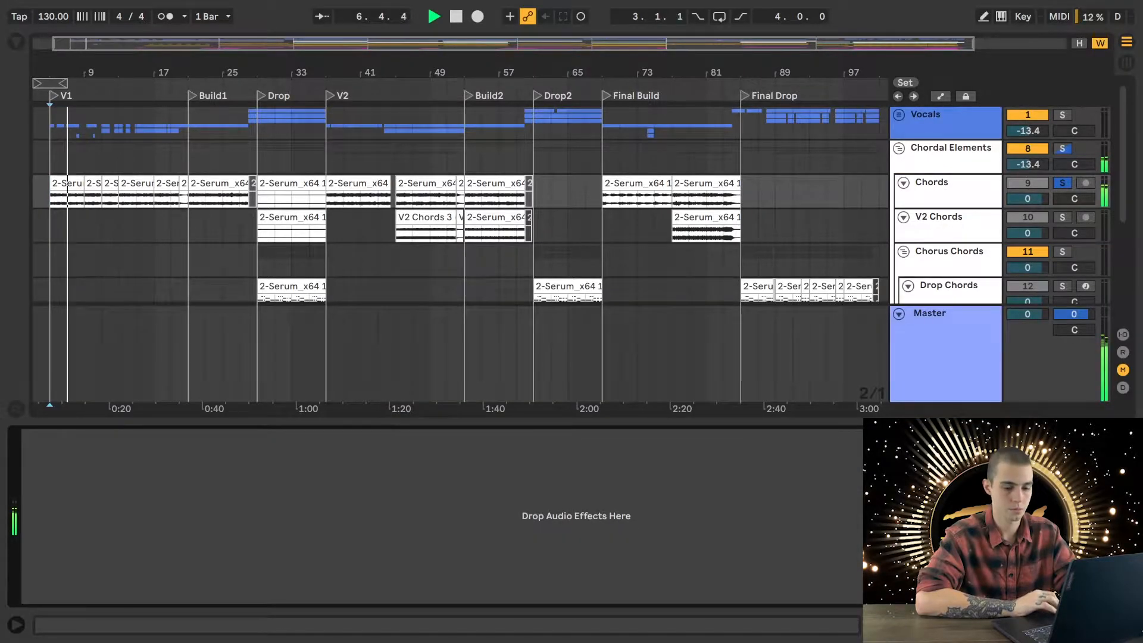
pyautogui.click(1126, 625)
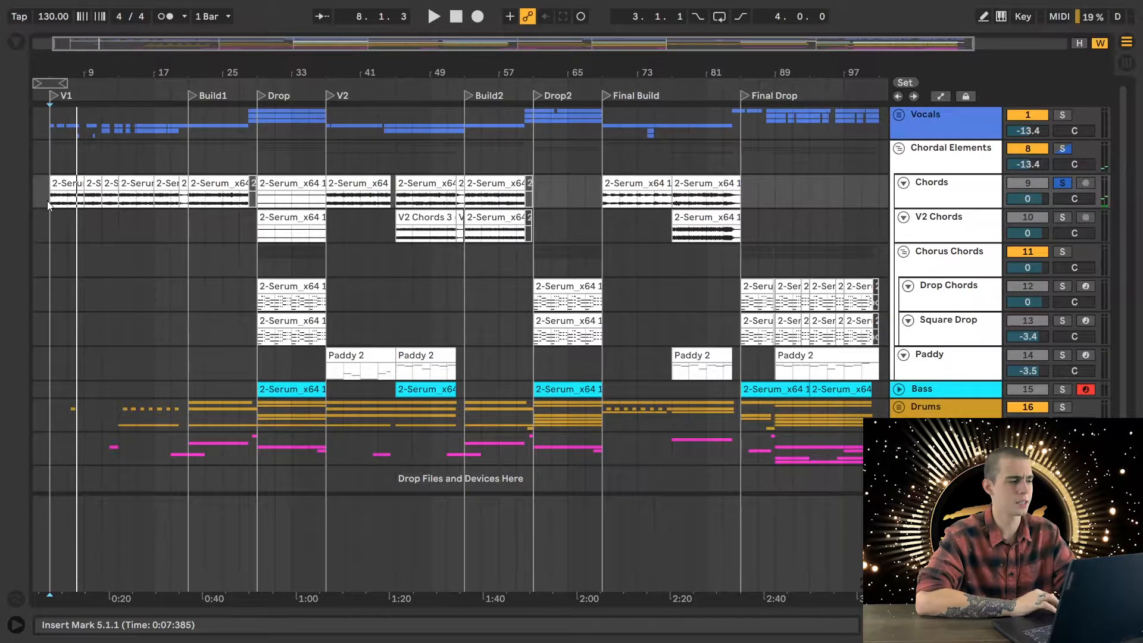
pyautogui.press('space')
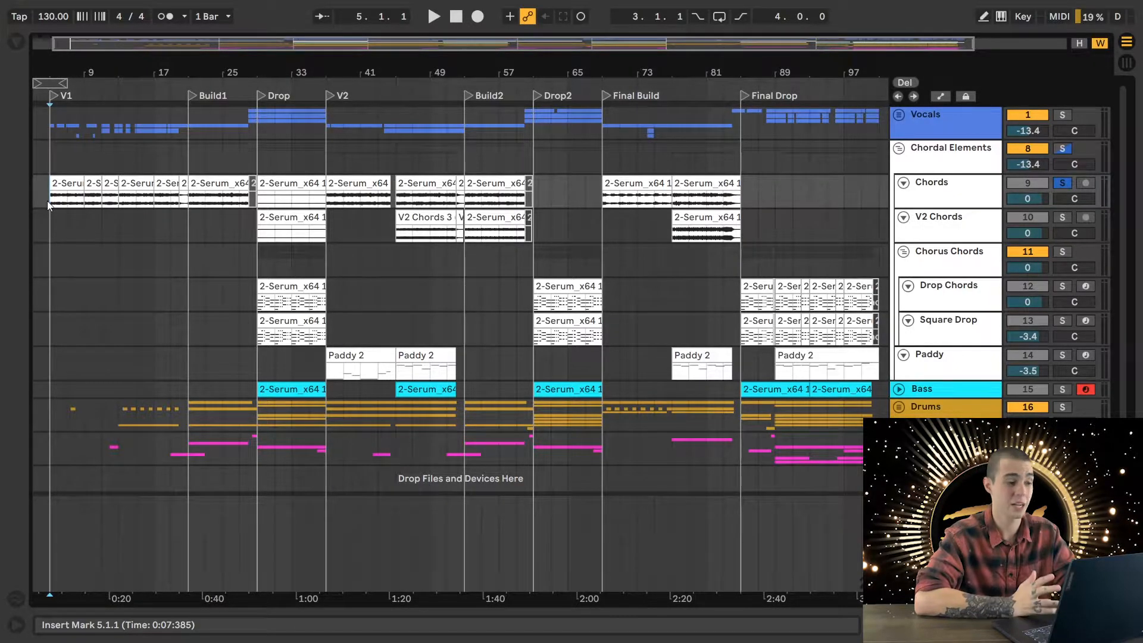
# - Fold the Chords track and the Chordal Elements group, and play the soloed chord group from the start of V1
pyautogui.click(903, 184)
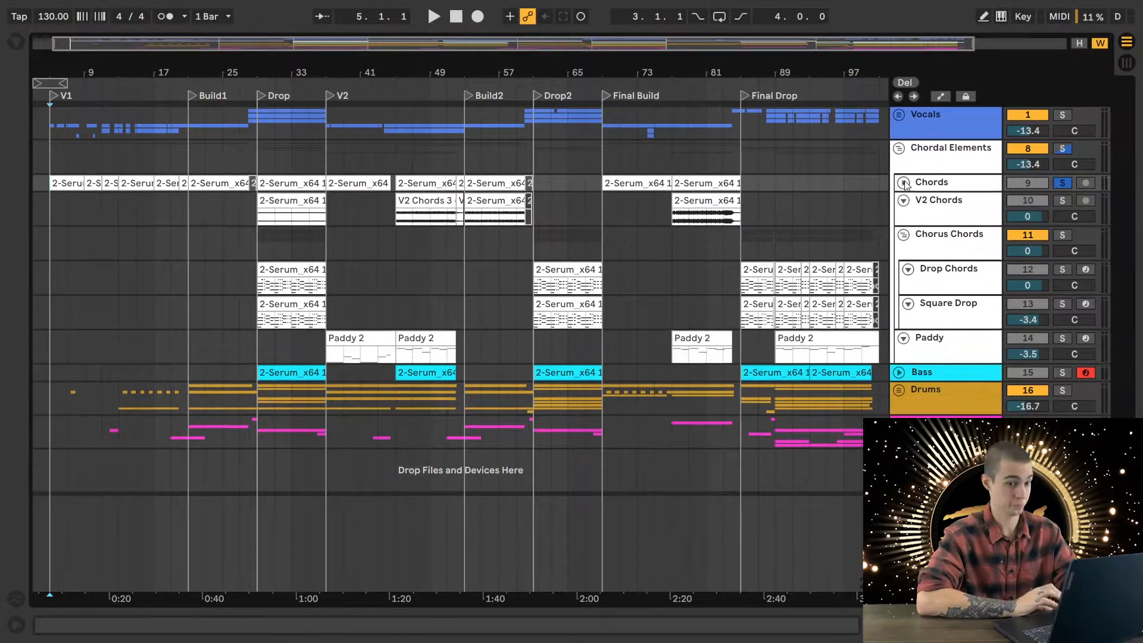
pyautogui.click(256, 292)
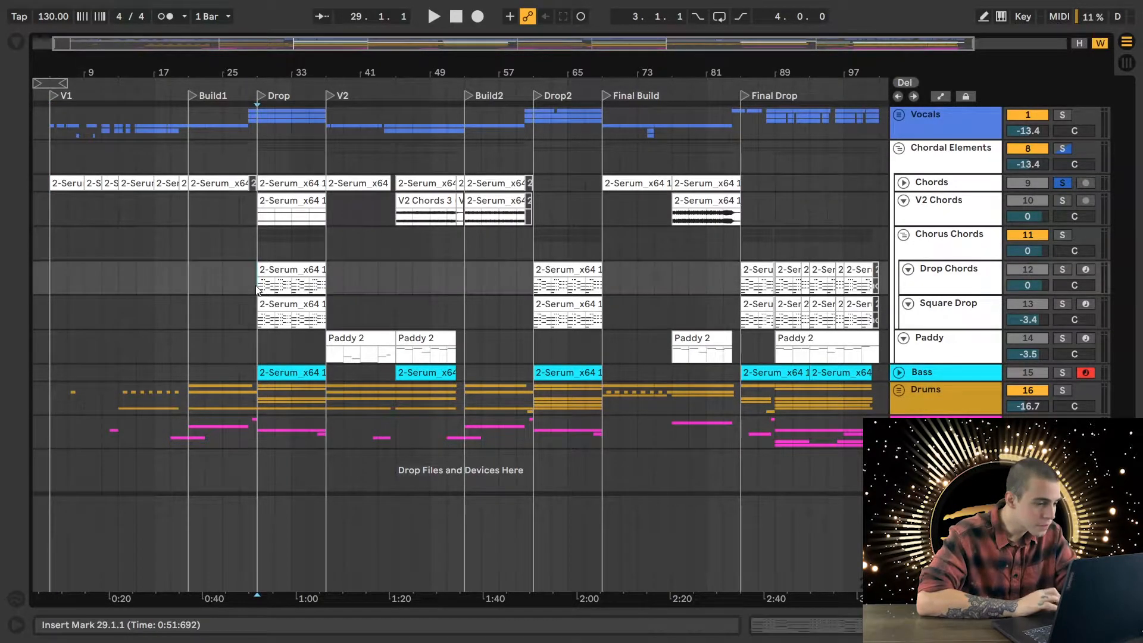
pyautogui.click(899, 148)
pyautogui.click(51, 163)
pyautogui.press('space')
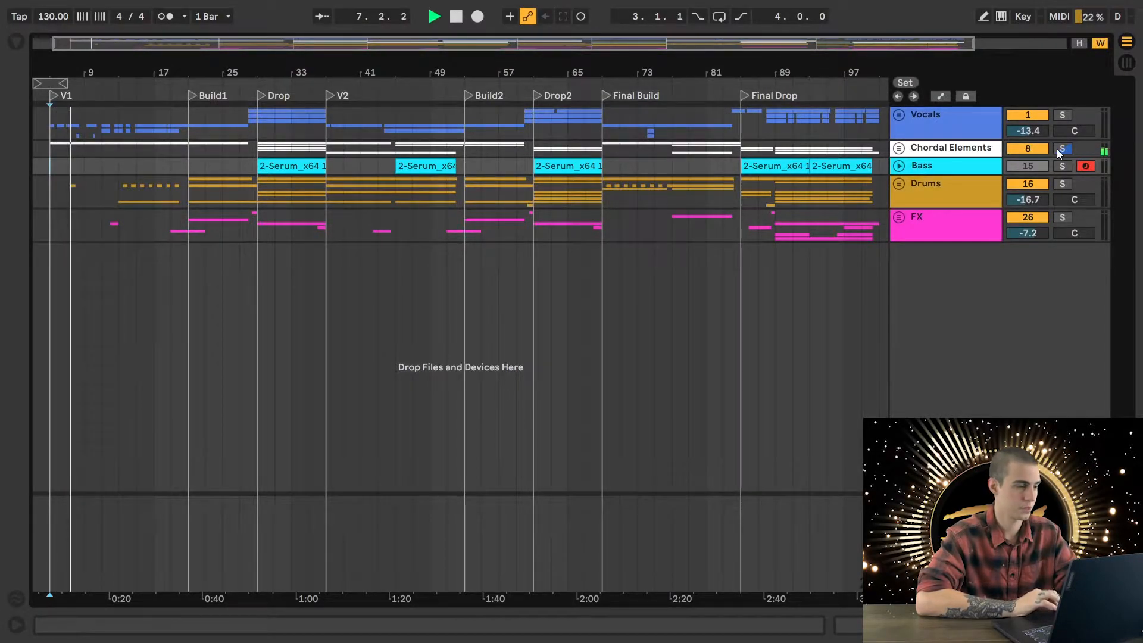
pyautogui.press('space')
# - Unsolo the Chordal Elements group and play the full mix from bar 13, where the drums enter
pyautogui.click(123, 186)
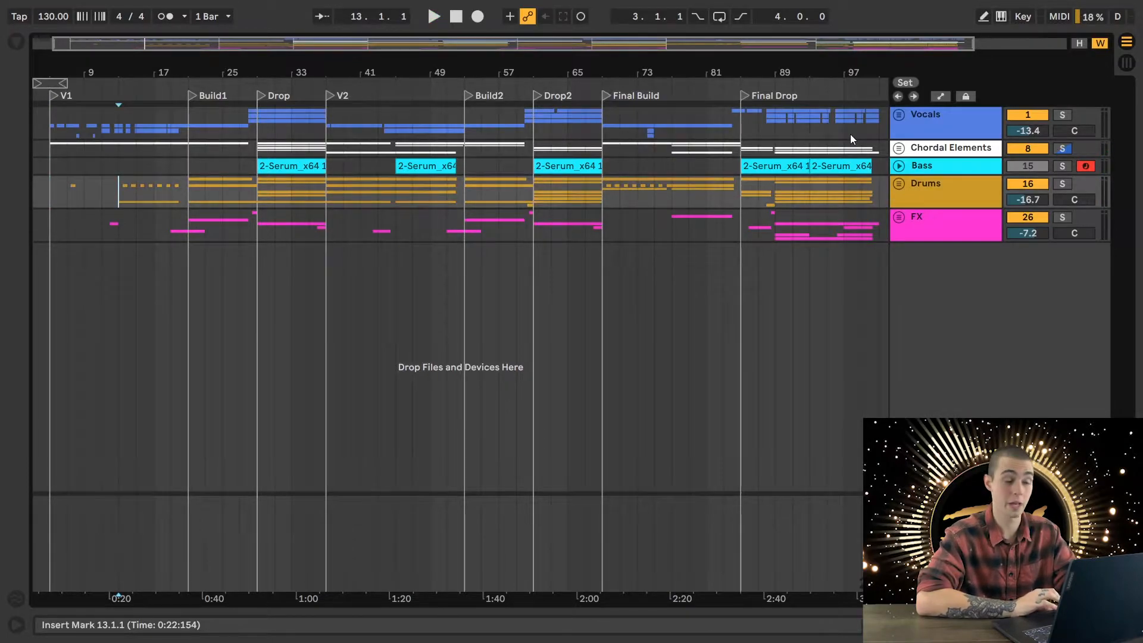
pyautogui.click(1064, 148)
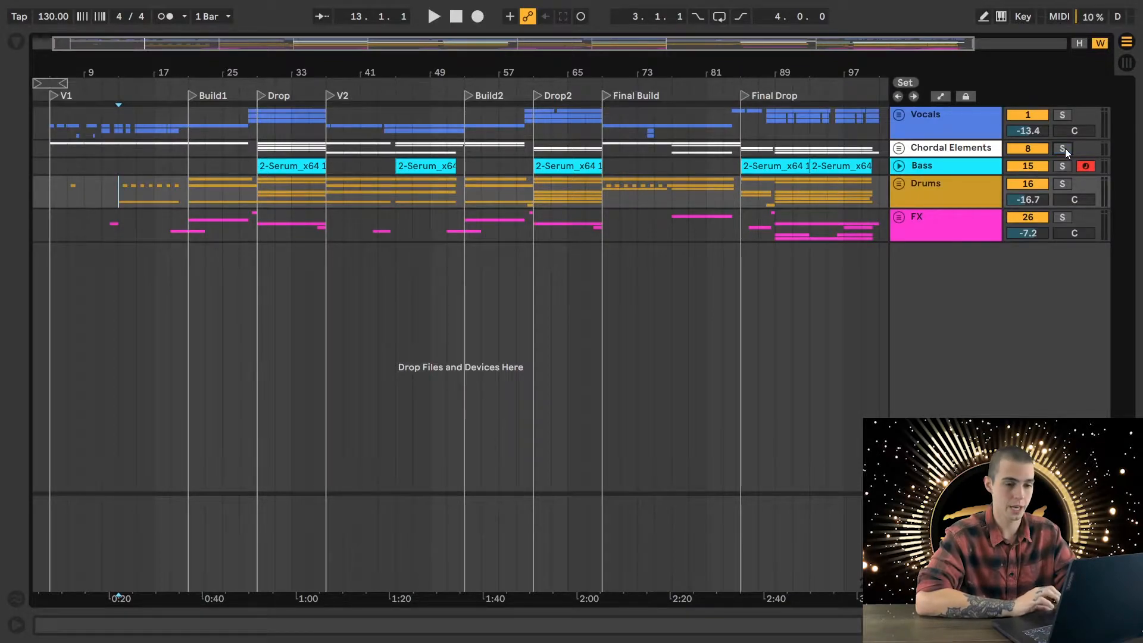
pyautogui.press('space')
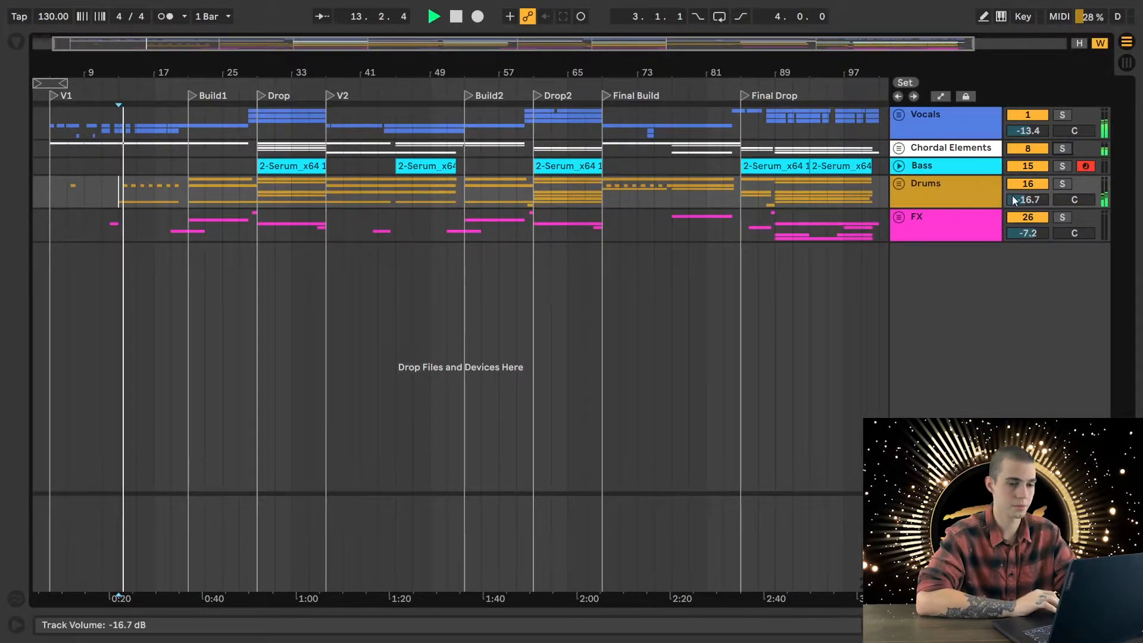
pyautogui.press('space')
# - Solo and expand the Drums group, and audition the Trap Clap track alone from bar 13
pyautogui.click(1062, 184)
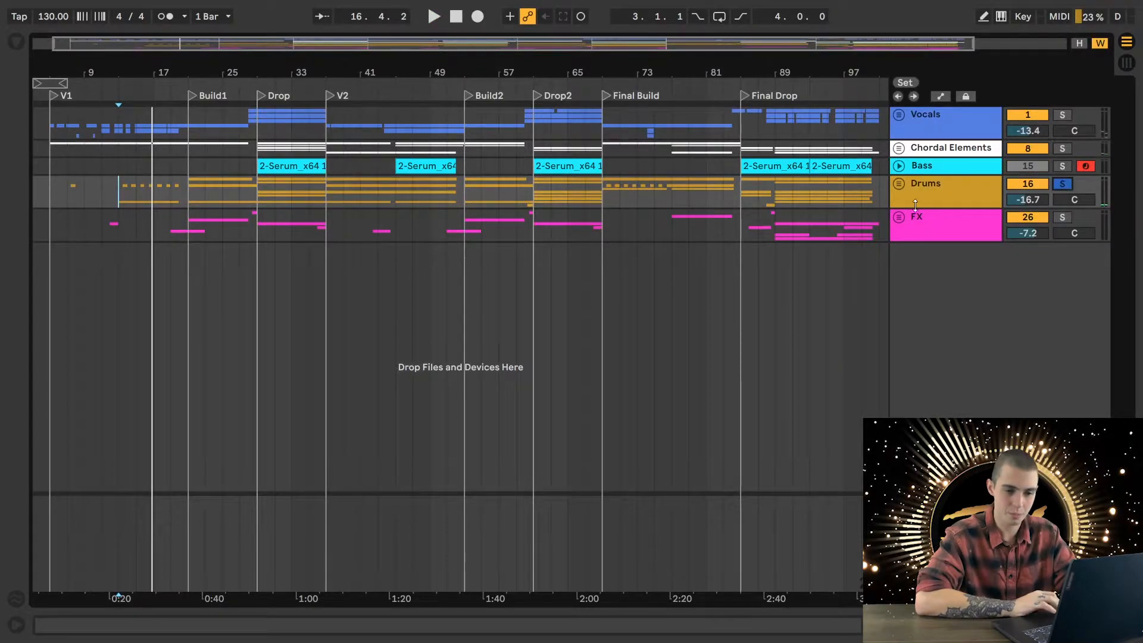
pyautogui.click(898, 186)
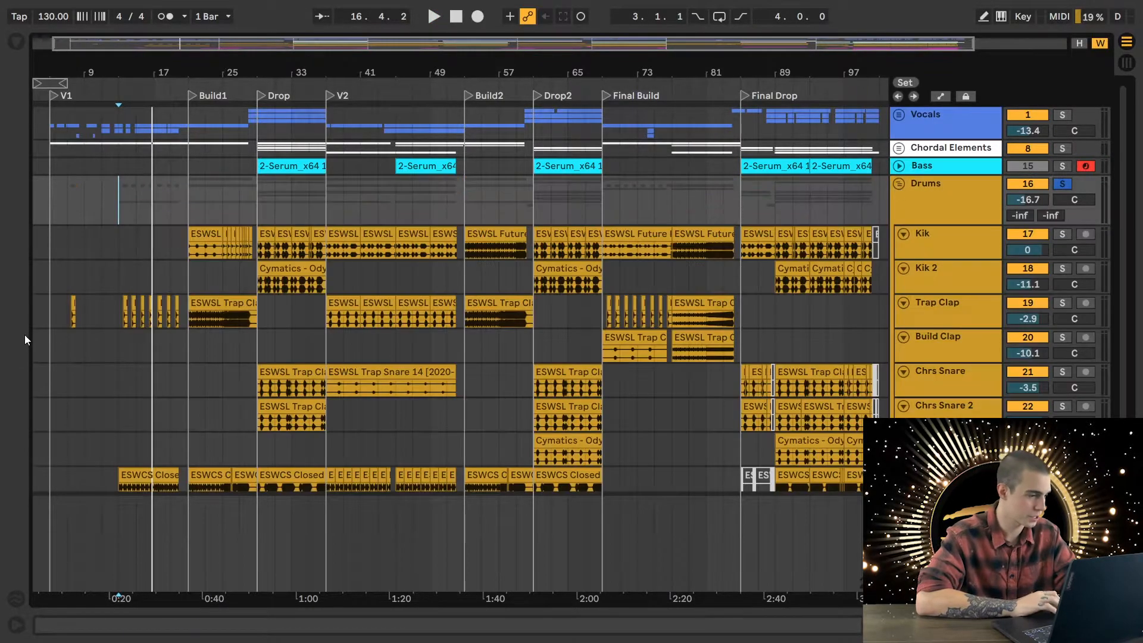
pyautogui.click(117, 310)
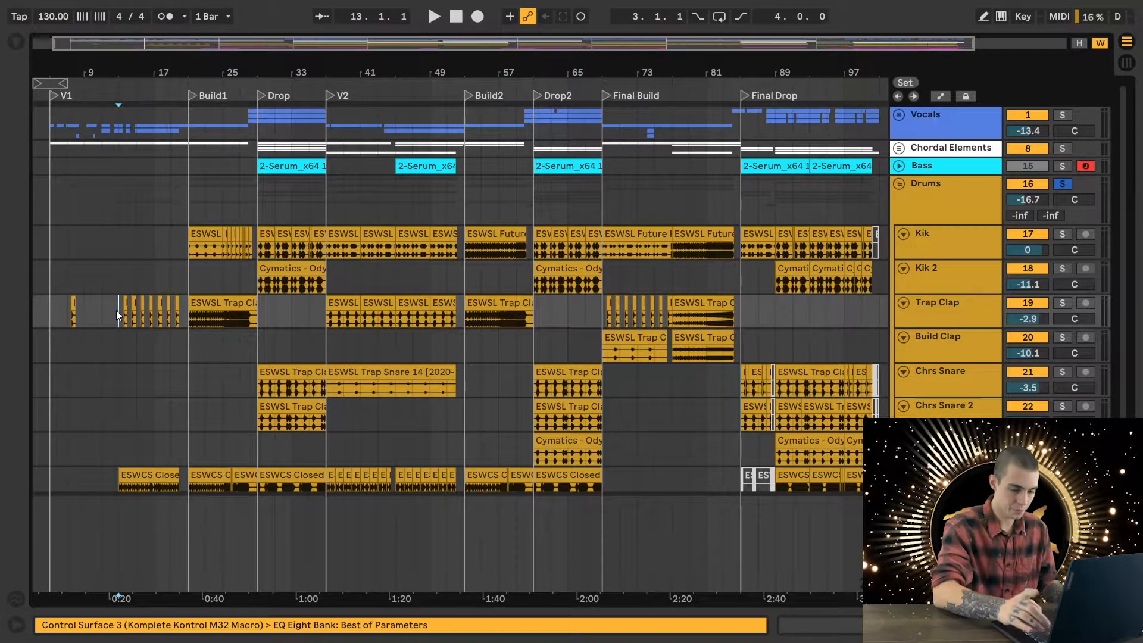
pyautogui.press('+')
pyautogui.press('+')
pyautogui.press('+')
pyautogui.click(1063, 304)
pyautogui.press('space')
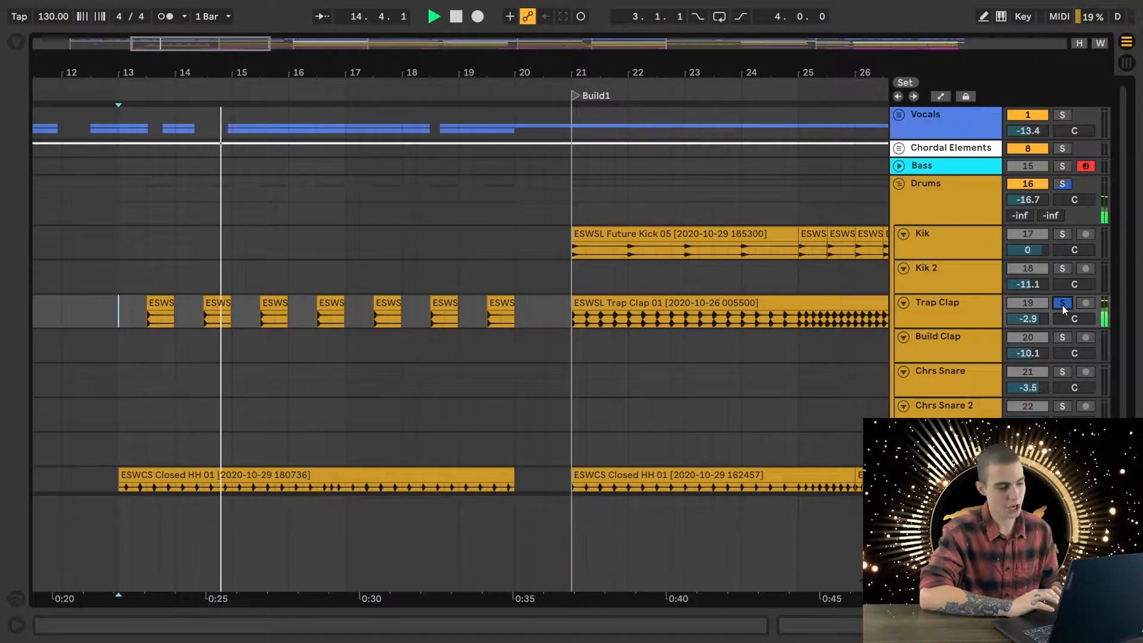
# - Solo the closed hi-hat track (C HH) together with the Trap Clap and play both from bar 13
pyautogui.scroll(-2, 591, 402)
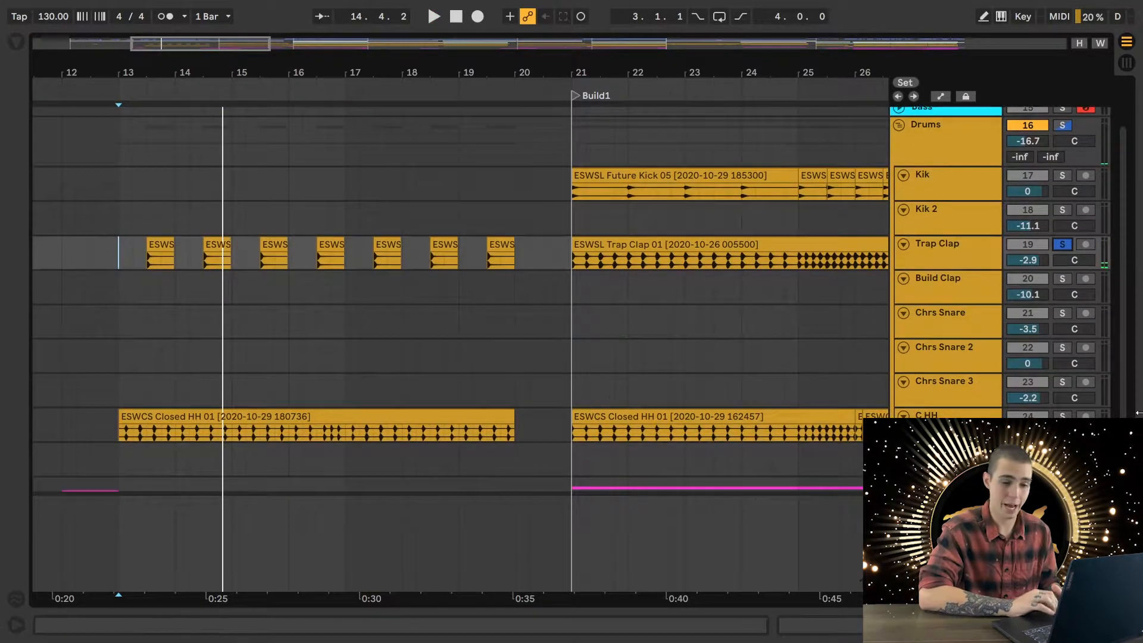
pyautogui.click(1063, 416)
pyautogui.press('space')
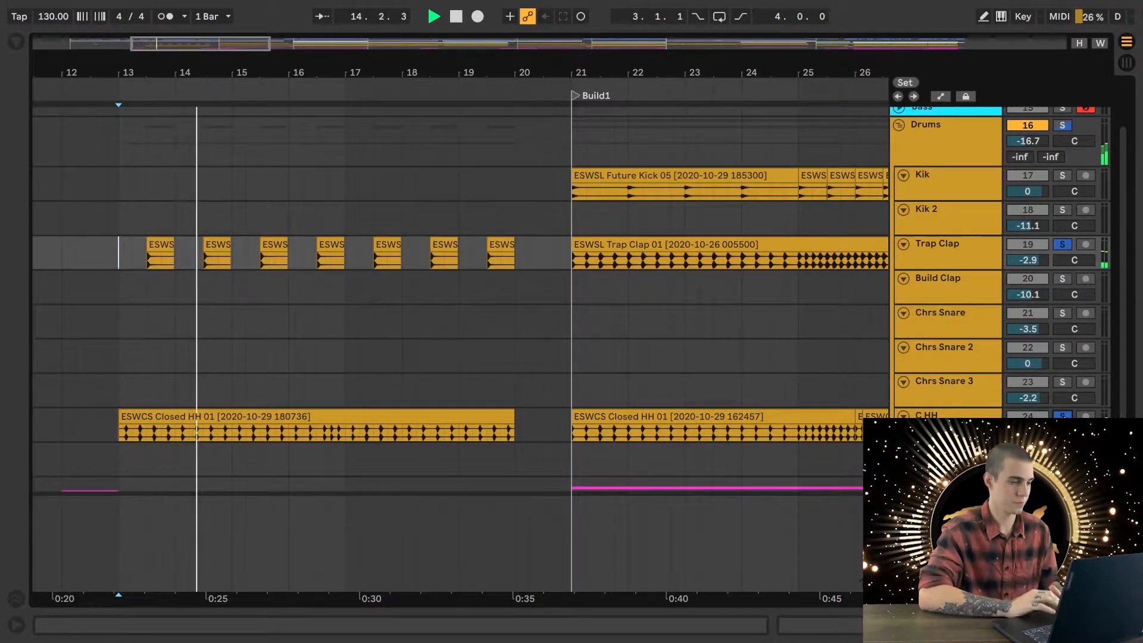
pyautogui.press('space')
# - Clear the drum solos and inspect the effect chains on the closed hi-hat and Trap Clap tracks
pyautogui.click(1063, 416)
pyautogui.doubleClick(964, 416)
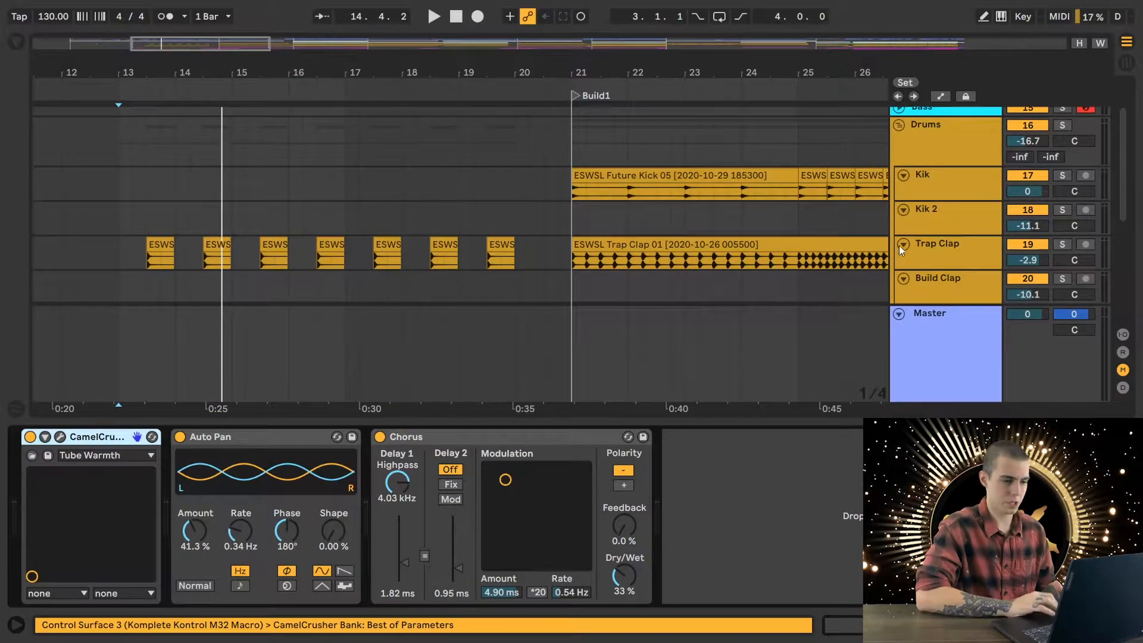
pyautogui.click(923, 255)
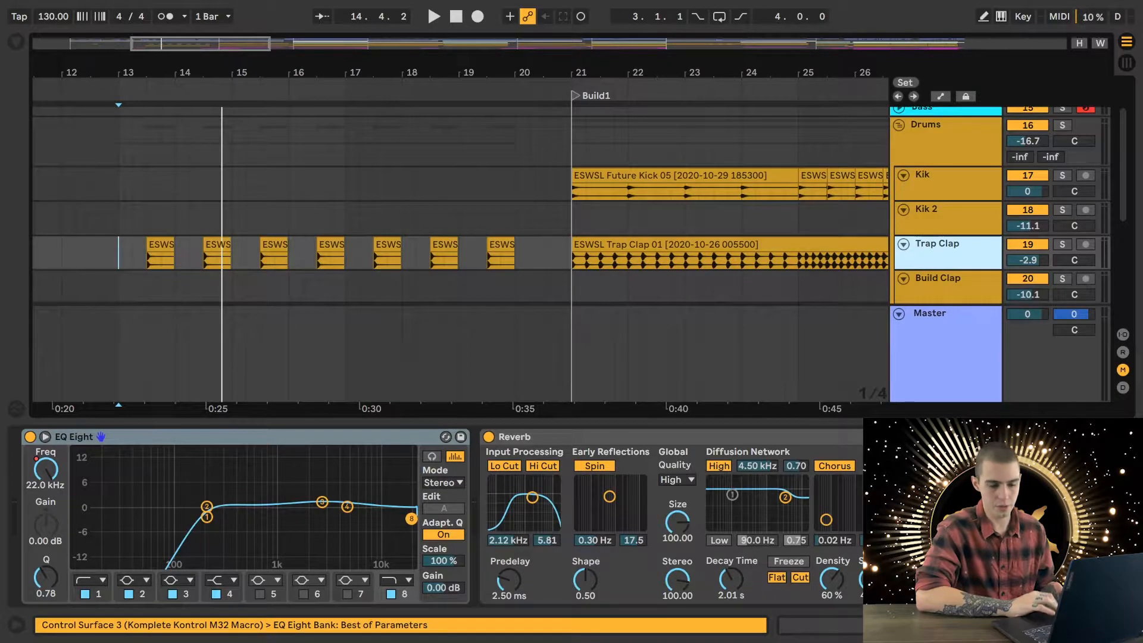
pyautogui.hotkey('ctrl', 'alt', 'l')
# - Expand the Vocals group, select the Low Formant Vox clip at bar 11 and solo that track
pyautogui.scroll(2, 247, 413)
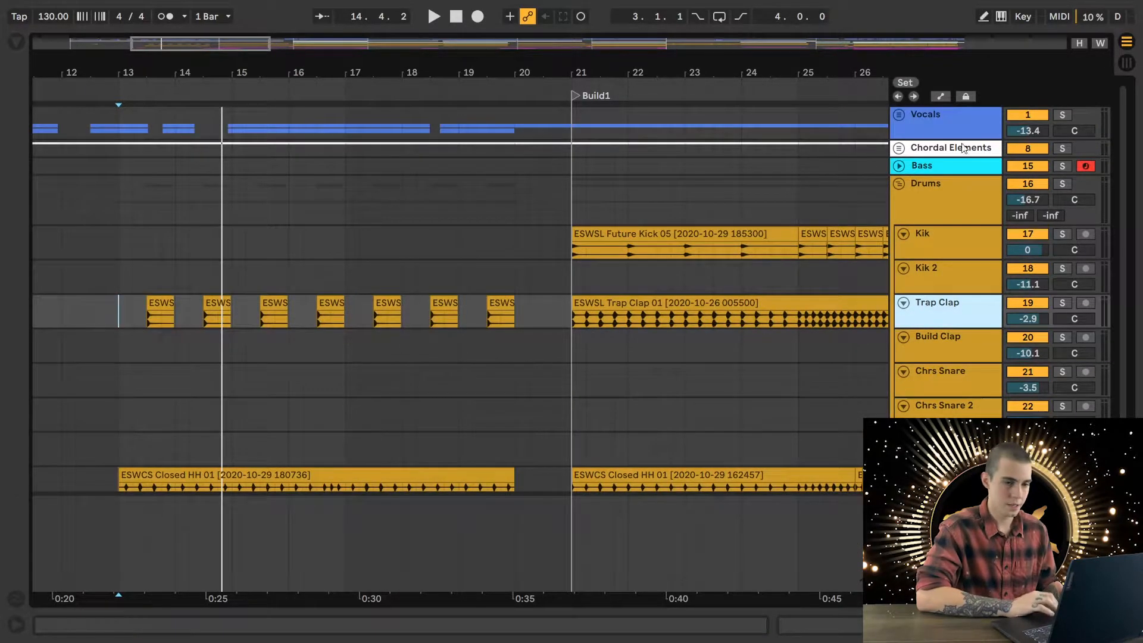
pyautogui.click(901, 116)
pyautogui.hscroll(-5, 124, 296)
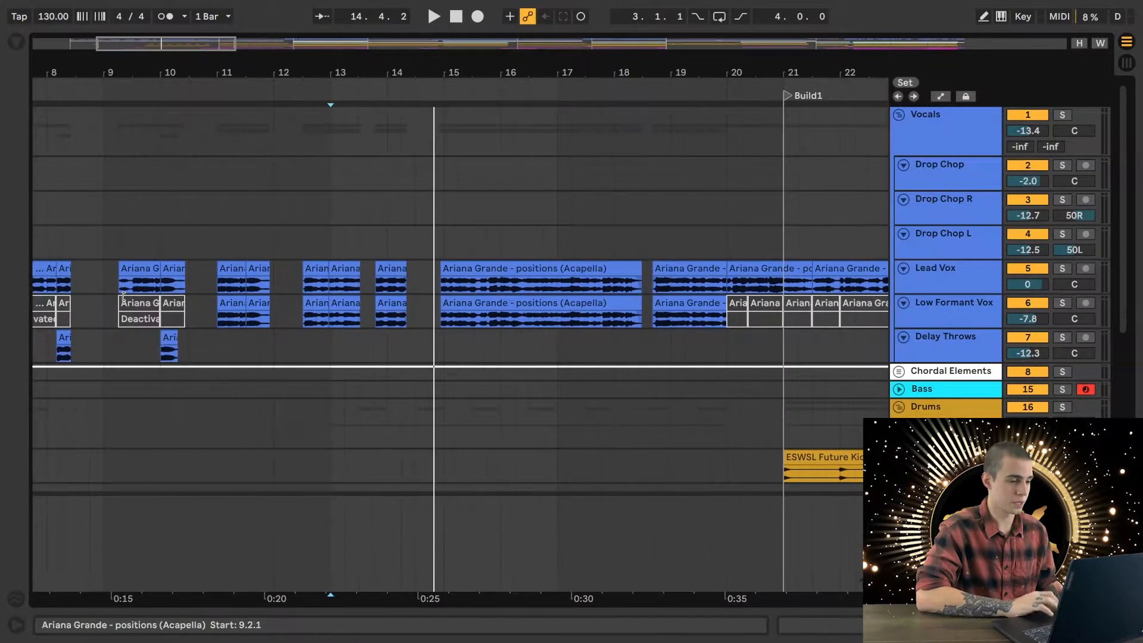
pyautogui.click(218, 304)
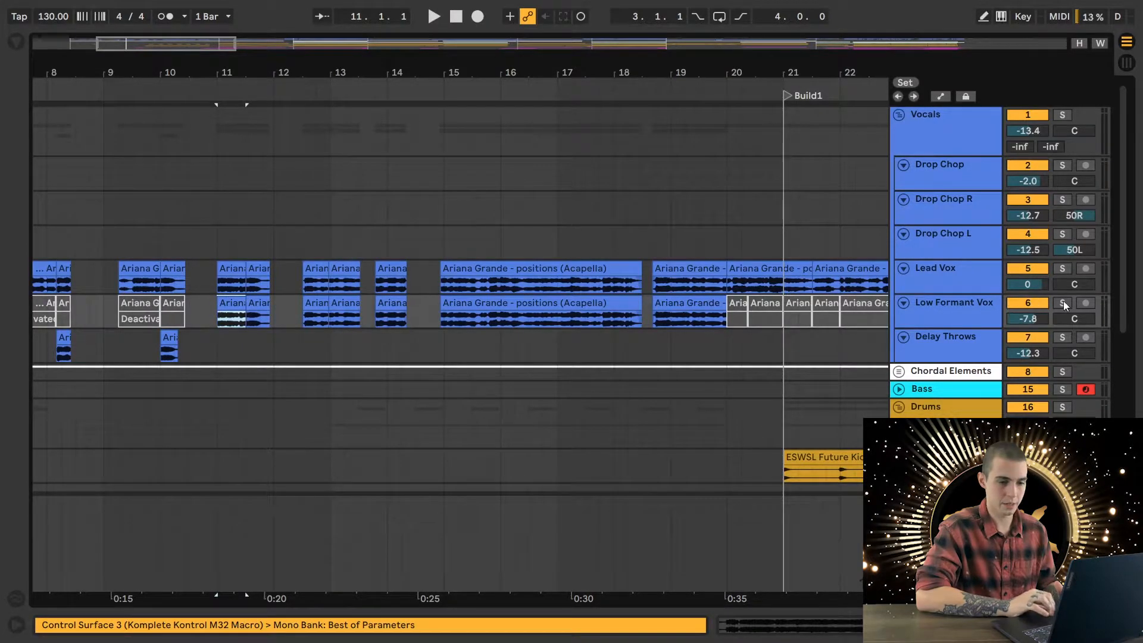
pyautogui.click(1062, 302)
# - Open the LittleAlterBoy plug-in window on Low Formant Vox and place the playback start at 12.3.1
pyautogui.doubleClick(954, 310)
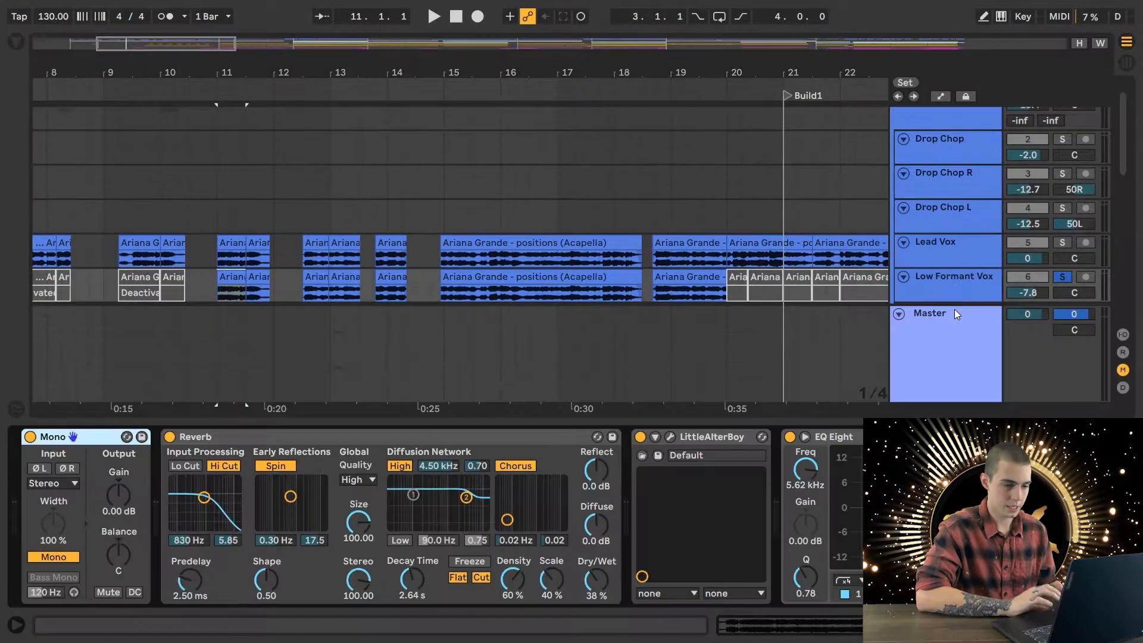
pyautogui.hscroll(4, 607, 495)
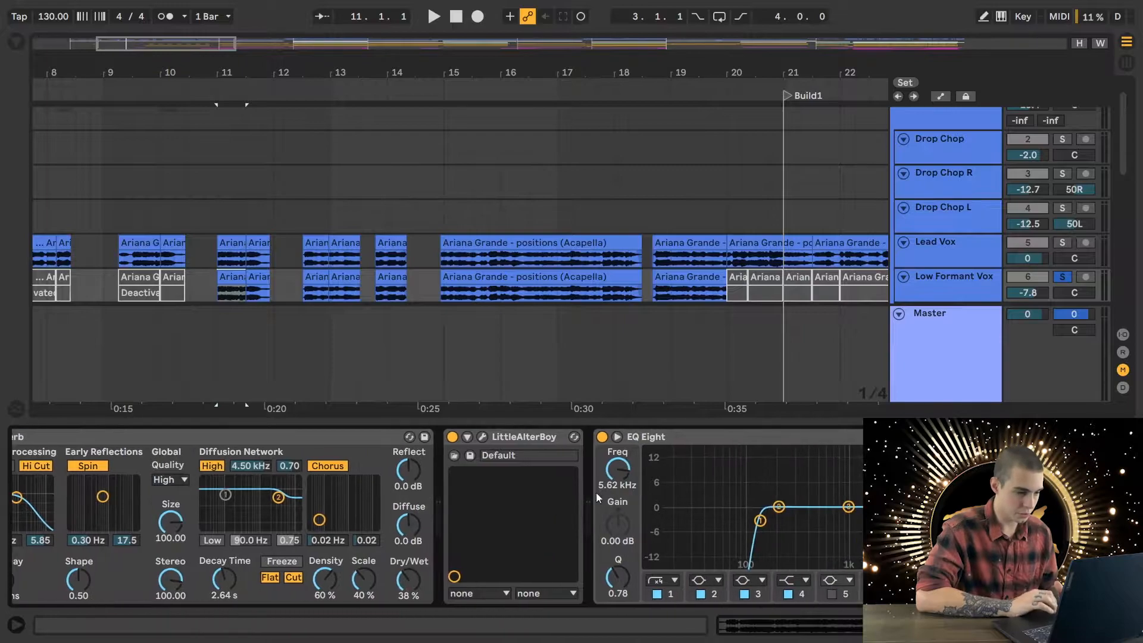
pyautogui.click(482, 437)
pyautogui.click(303, 294)
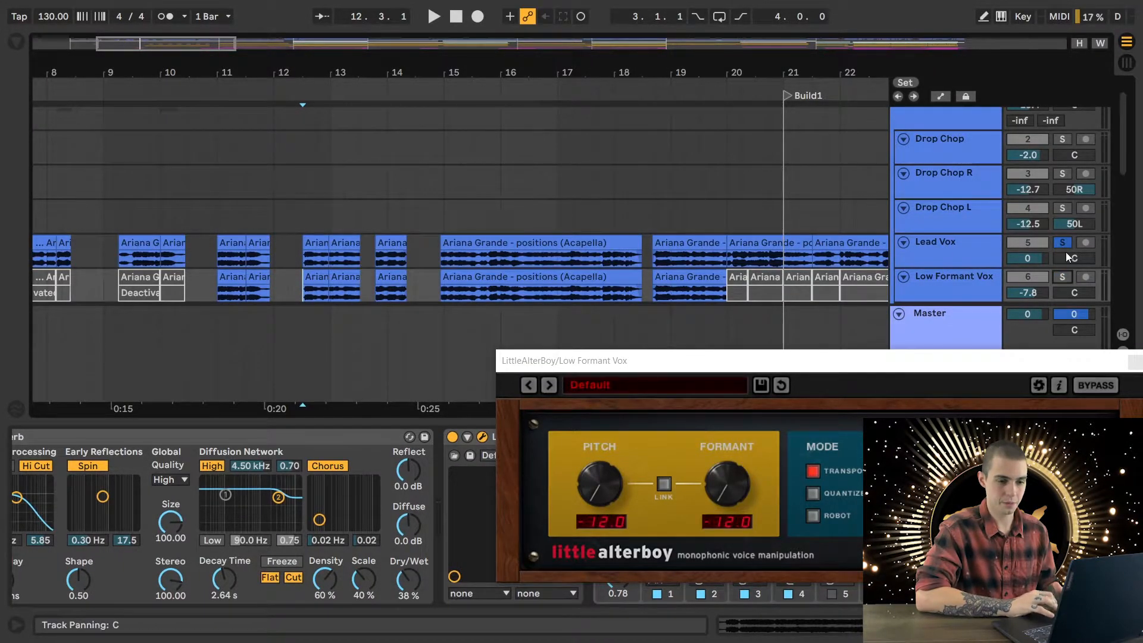
# - Play the soloed Lead Vox from 12.3.1, switch the solo to Low Formant Vox and play it from the same point
pyautogui.press('space')
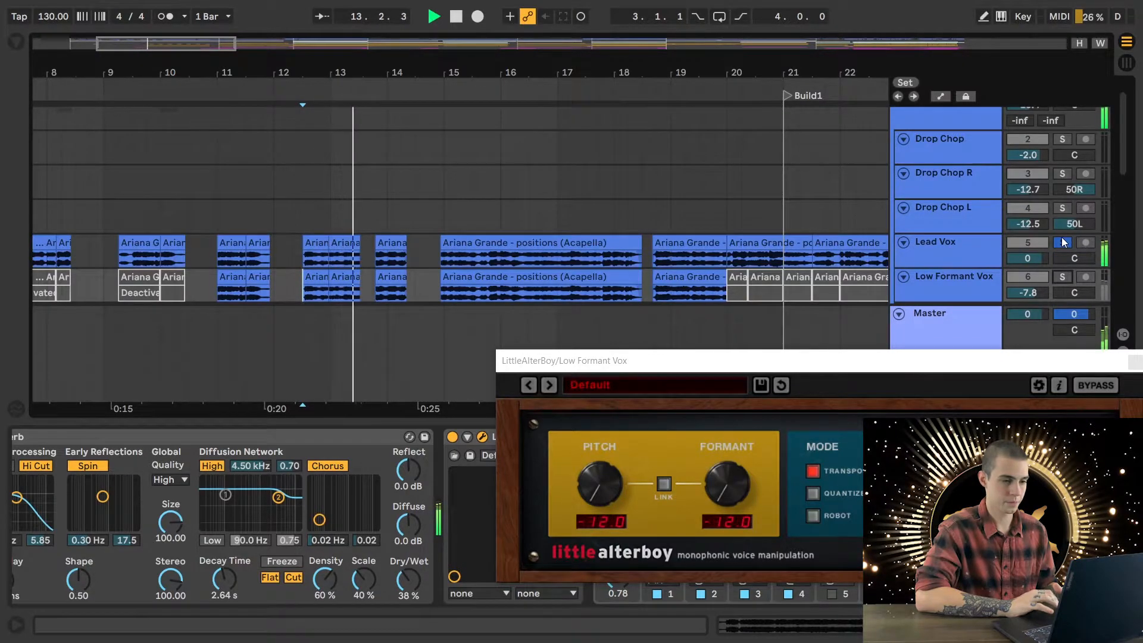
pyautogui.press('space')
pyautogui.keyDown('ctrl'); pyautogui.click(1062, 276); pyautogui.keyUp('ctrl')
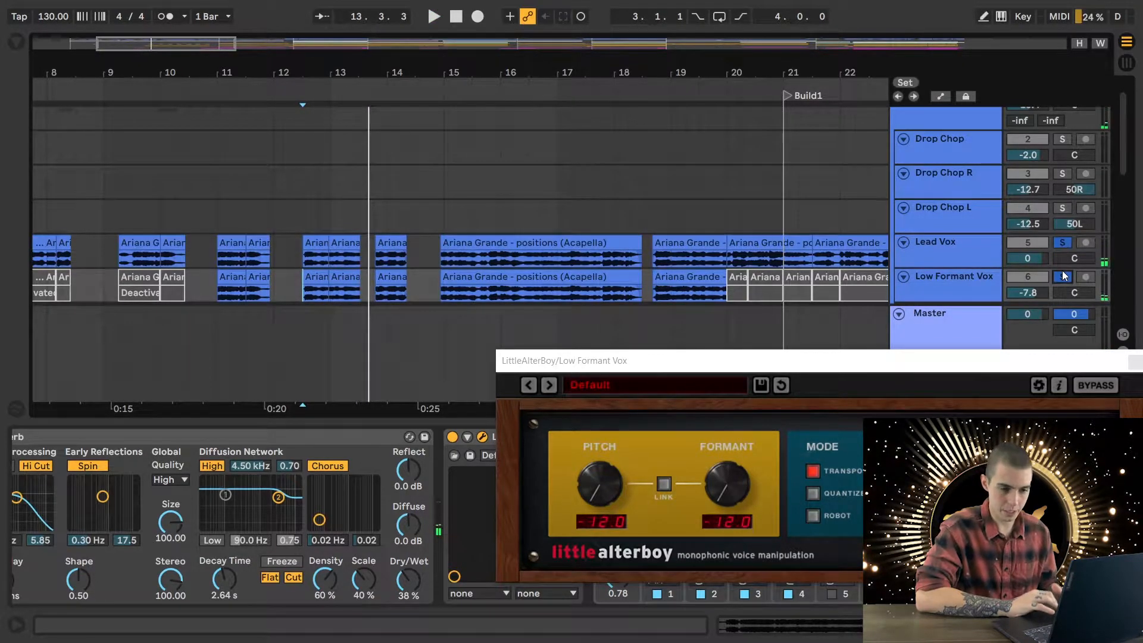
pyautogui.click(1063, 243)
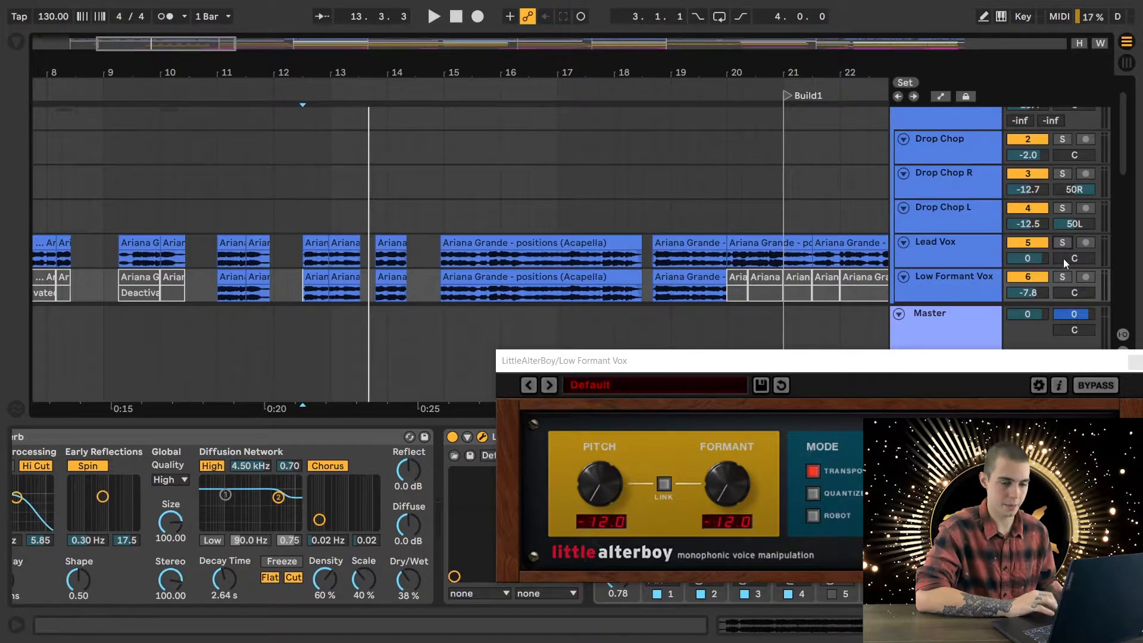
pyautogui.click(1063, 278)
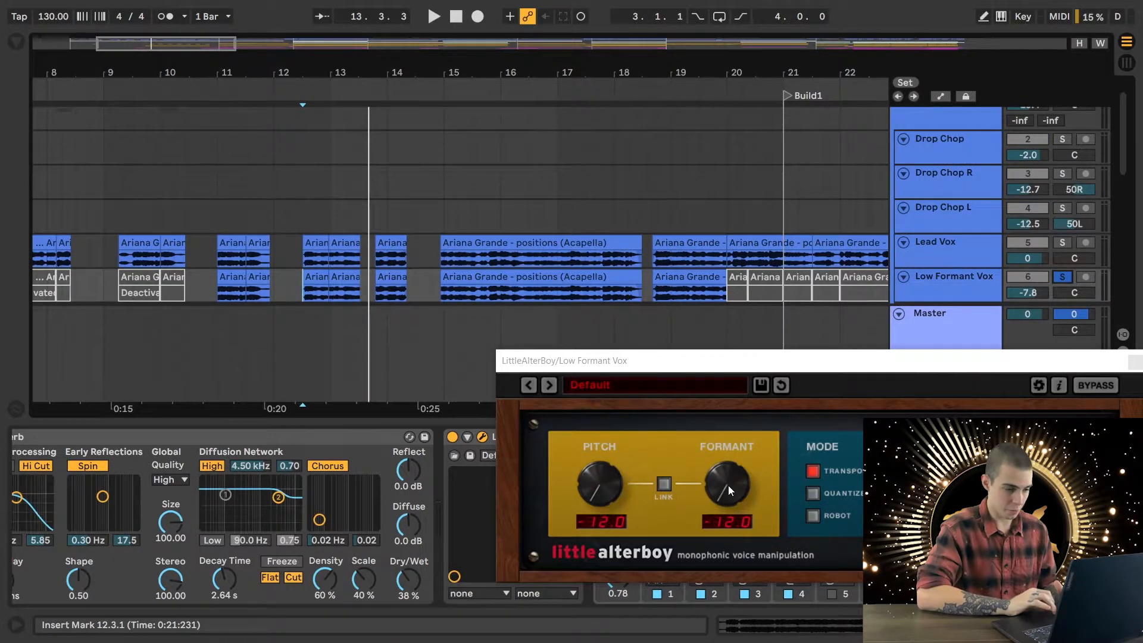
pyautogui.press('space')
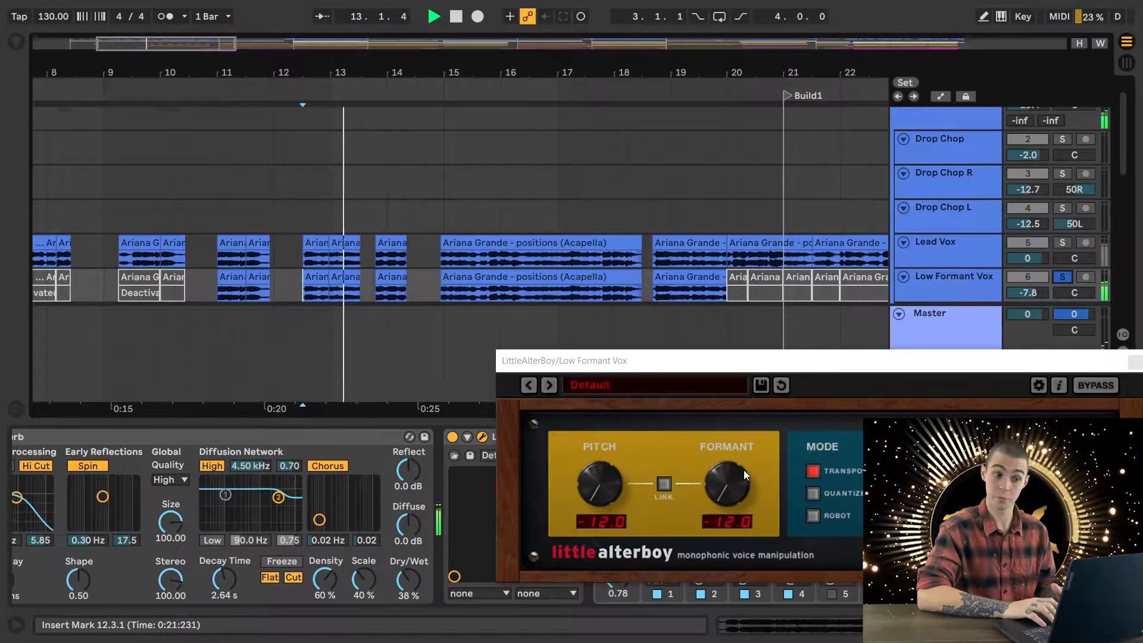
pyautogui.press('space')
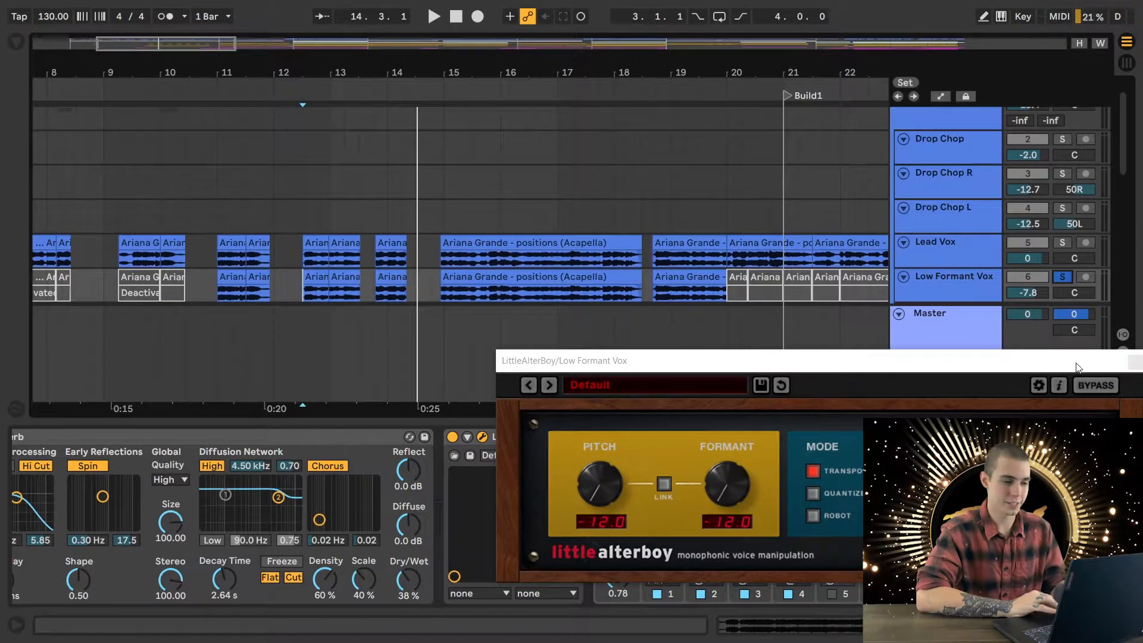
# - Close the LittleAlterBoy window, play Low Formant Vox together with a soloed Lead Vox from 12.3.1, and clear both solos
pyautogui.moveTo(1076, 367); pyautogui.dragTo(830, 332)
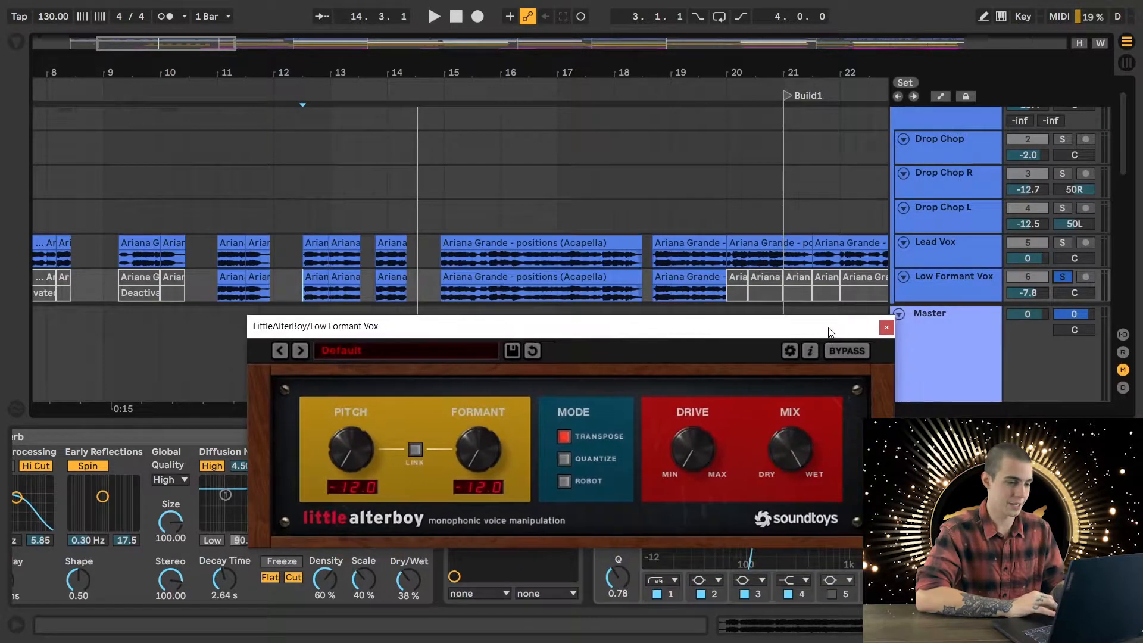
pyautogui.click(885, 328)
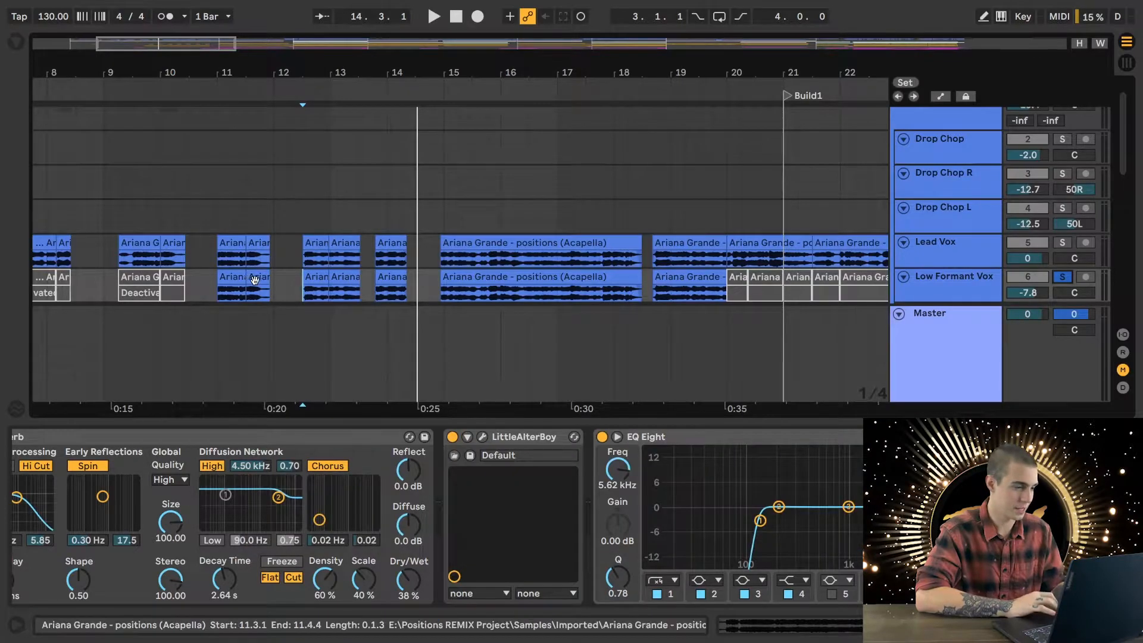
pyautogui.press('space')
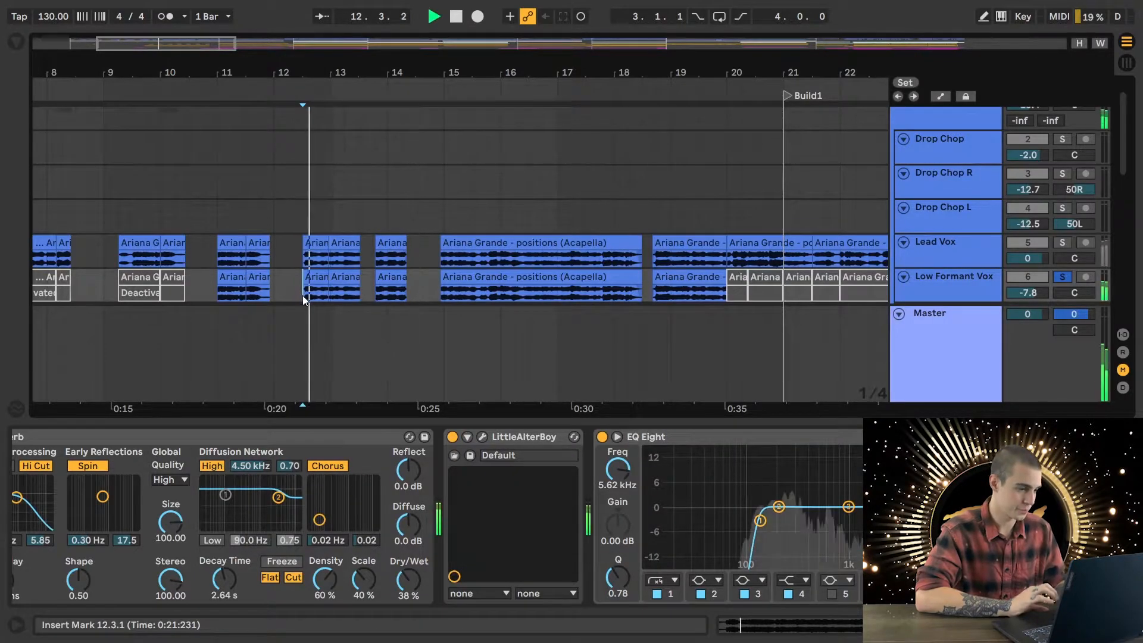
pyautogui.click(1063, 244)
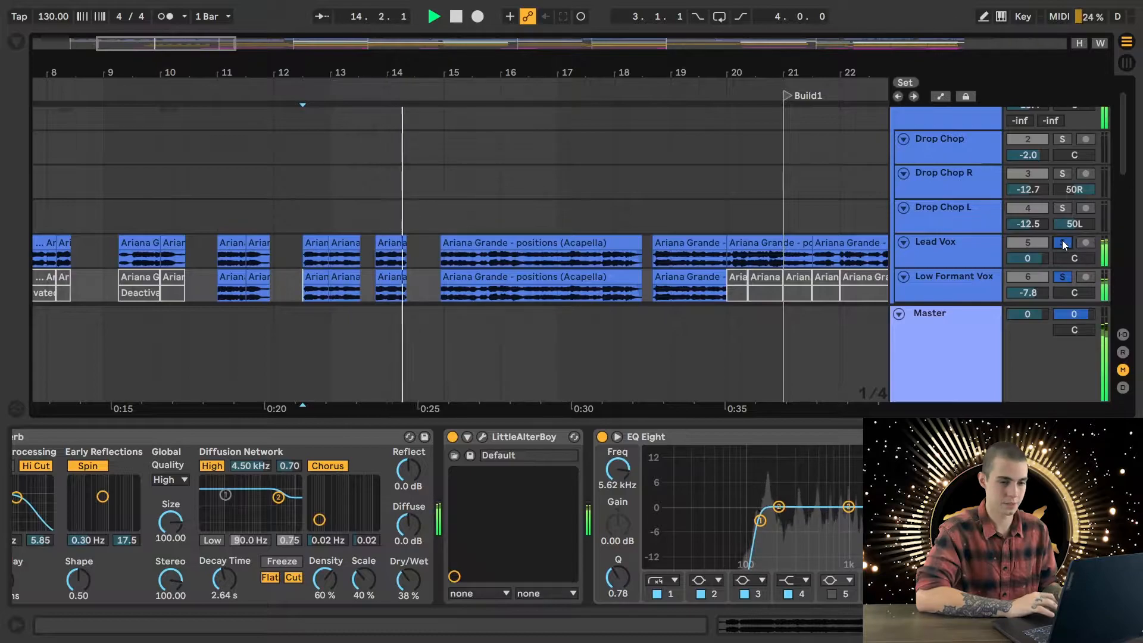
pyautogui.press('space')
pyautogui.click(1063, 244)
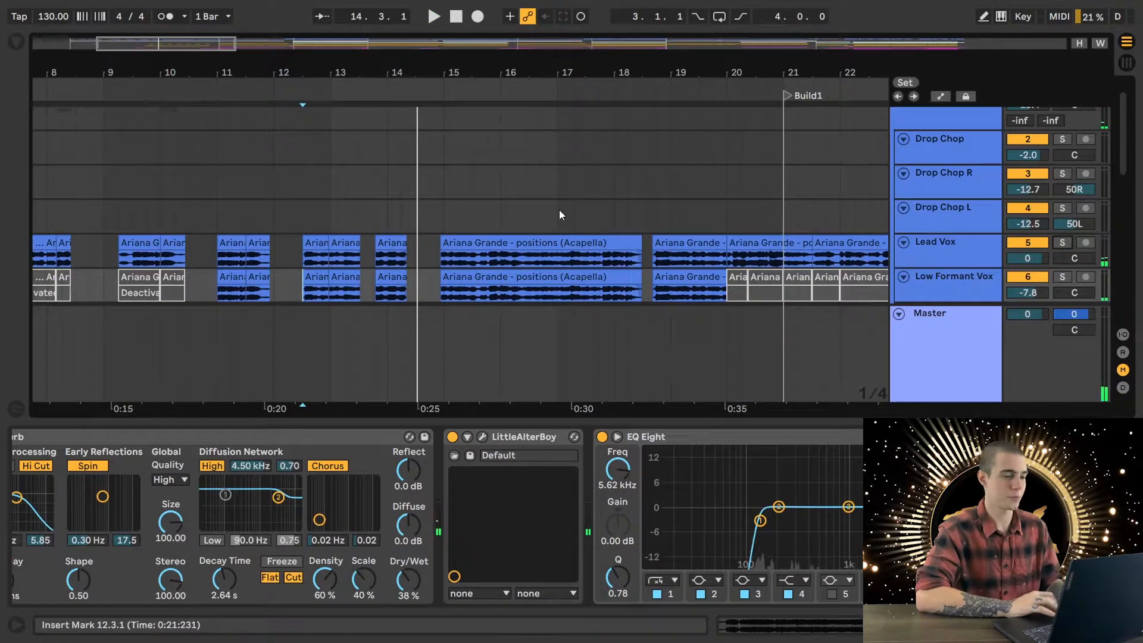
# - Play the full mix from 17.2.1 with the device view hidden and the Drums group collapsed
pyautogui.click(575, 218)
pyautogui.press('space')
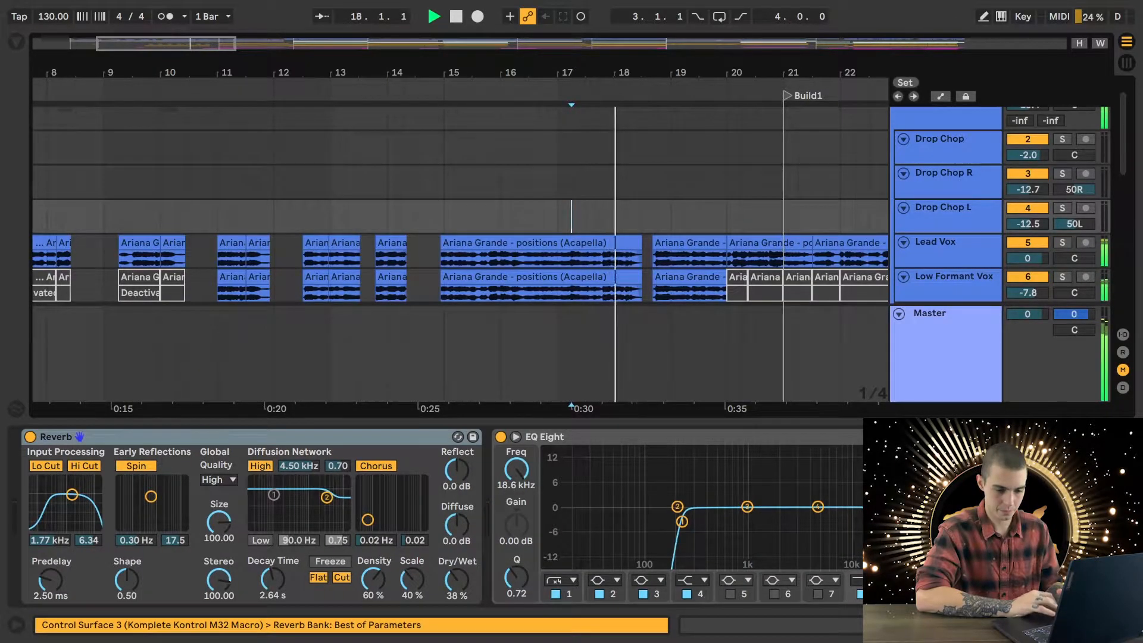
pyautogui.hotkey('ctrl', 'alt', 'l')
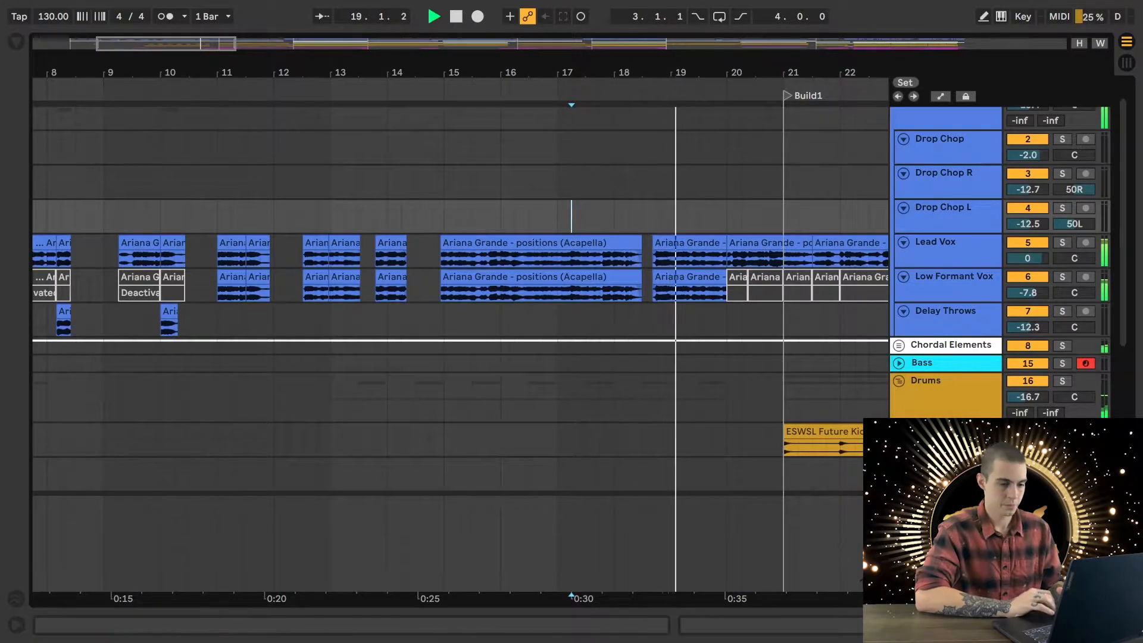
pyautogui.click(898, 382)
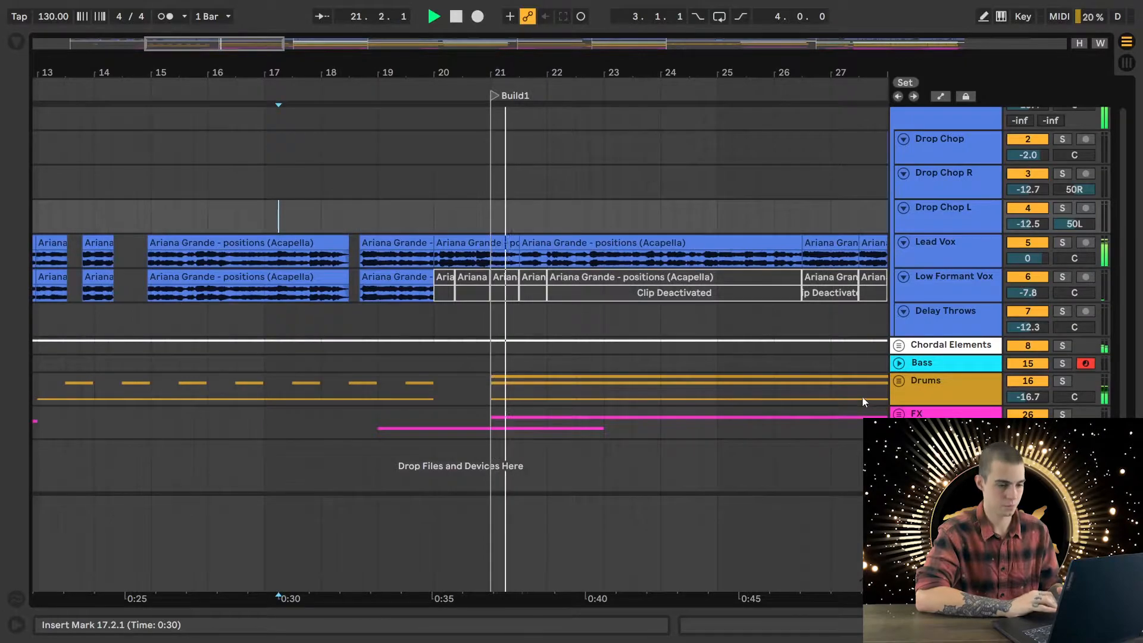
pyautogui.scroll(-3, 766, 348)
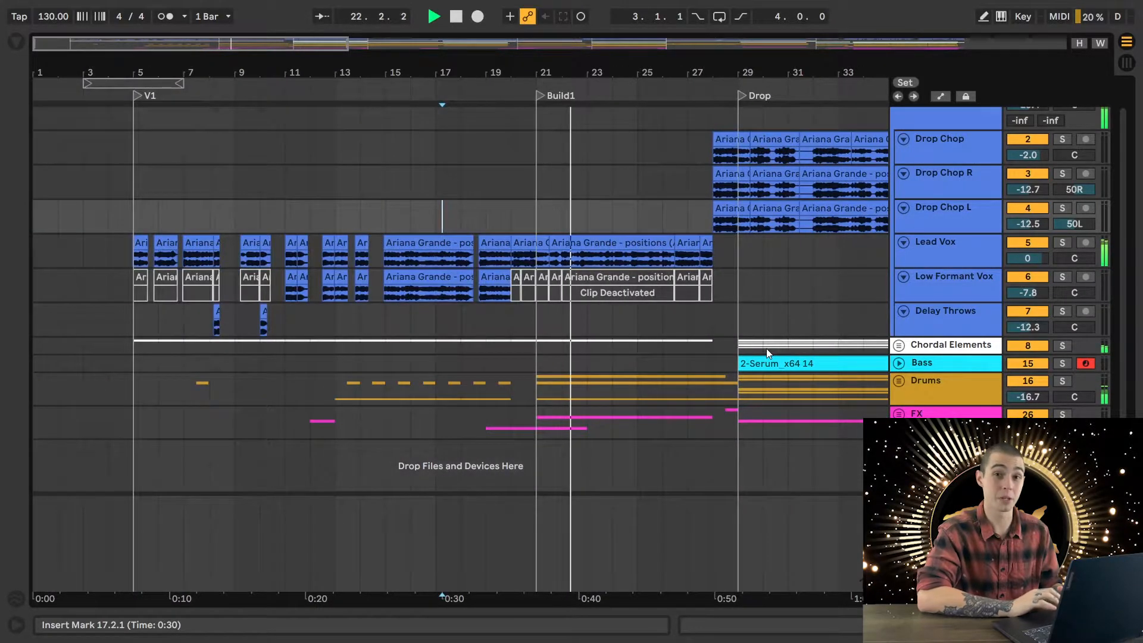
# - Expand the Drums group and look over its tracks across Build1 and the Drop, stopping playback at the Drop
pyautogui.click(899, 380)
pyautogui.scroll(-2, 676, 409)
pyautogui.scroll(-3, 677, 409)
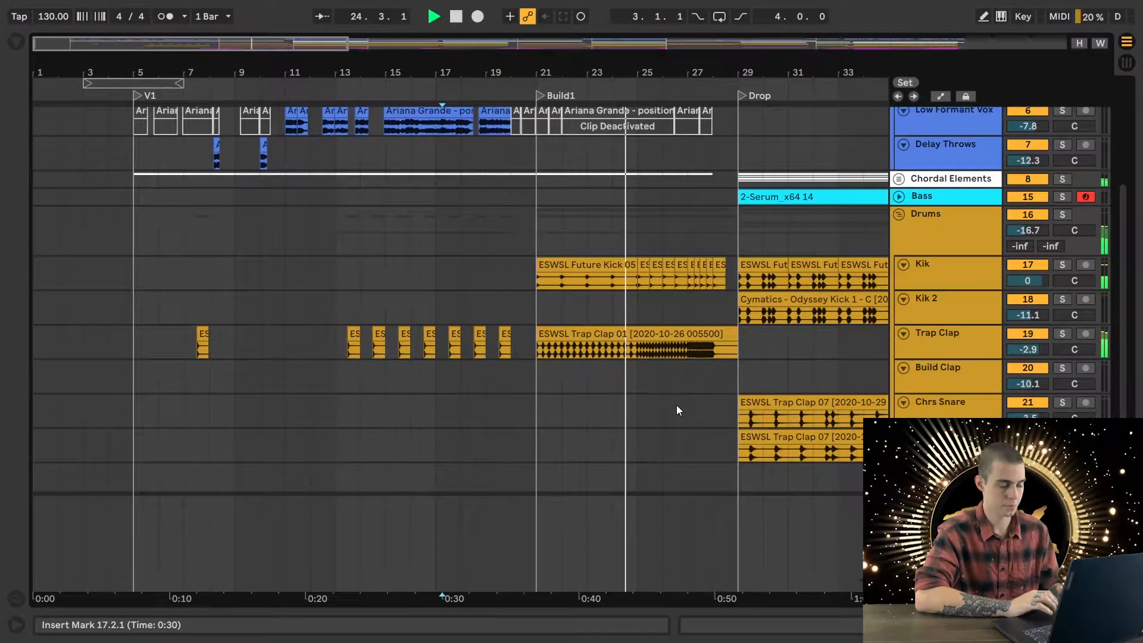
pyautogui.hscroll(3, 735, 401)
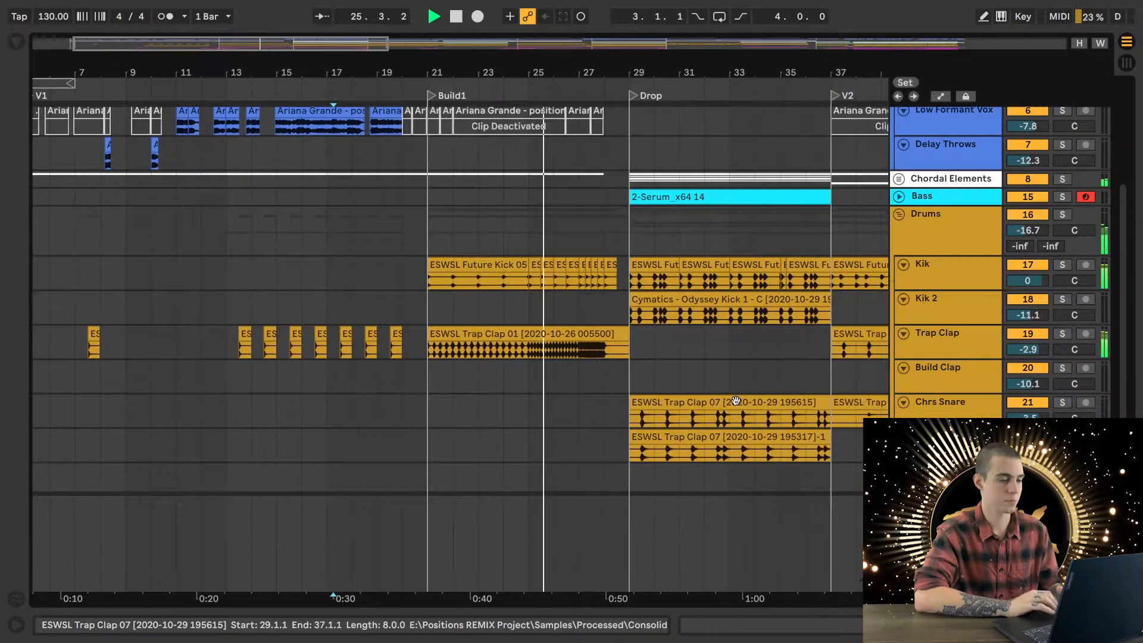
pyautogui.scroll(-4, 815, 380)
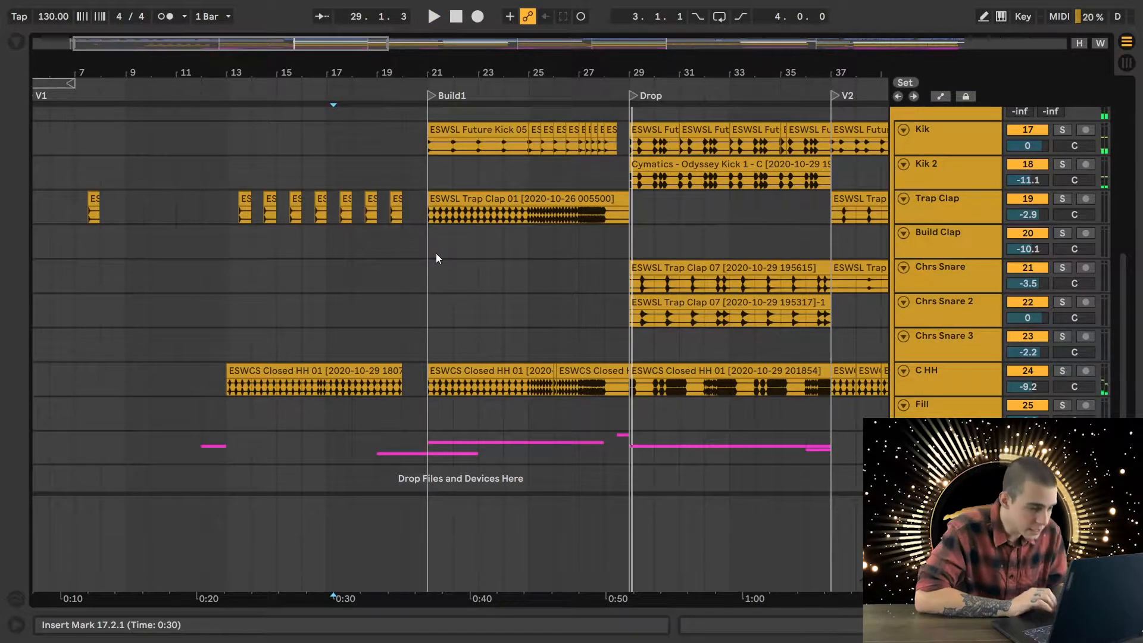
pyautogui.scroll(-1, 436, 252)
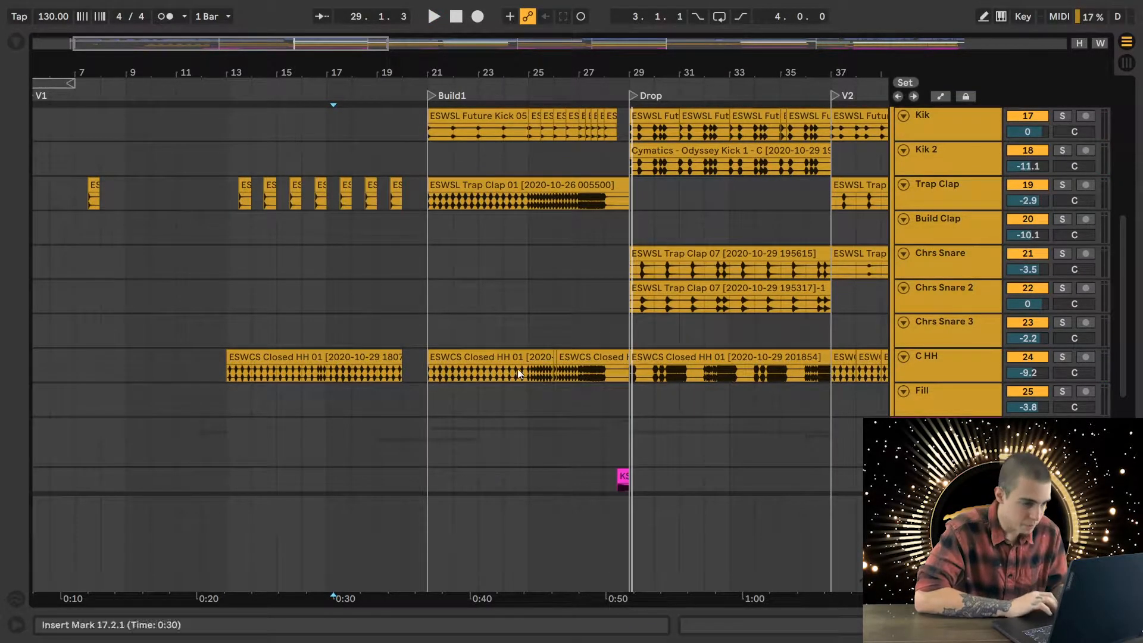
# - Place the playback start at Build1 (21.1.1) and view the tracks inside the Chordal Elements group, leaving the group collapsed
pyautogui.scroll(10, 605, 403)
pyautogui.click(425, 295)
pyautogui.scroll(9, 523, 245)
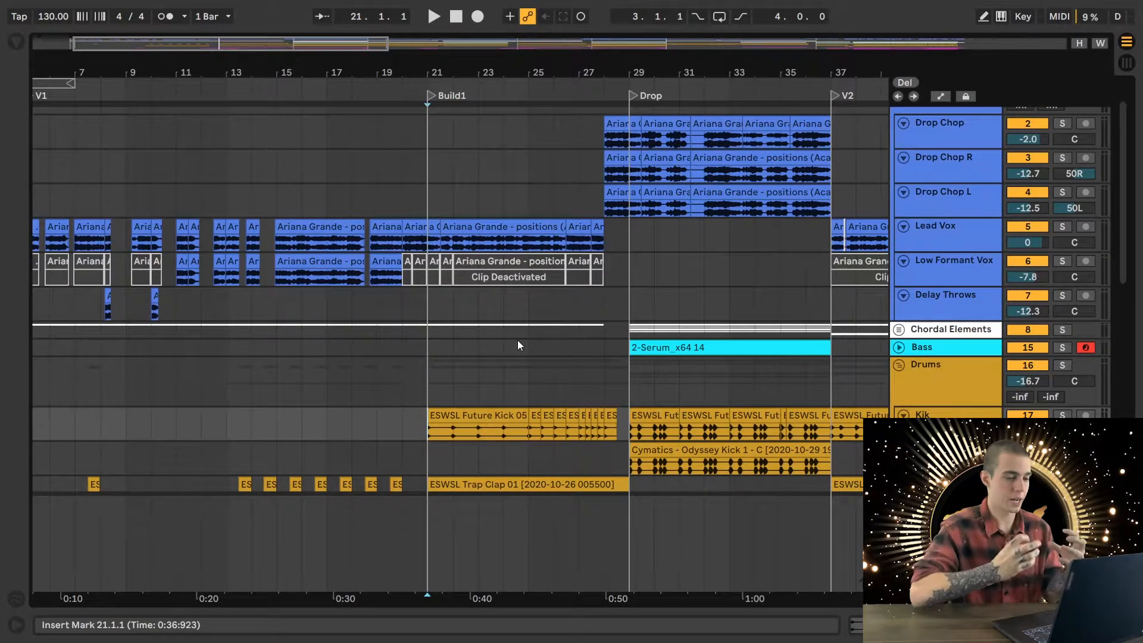
pyautogui.scroll(-5, 680, 264)
pyautogui.click(898, 262)
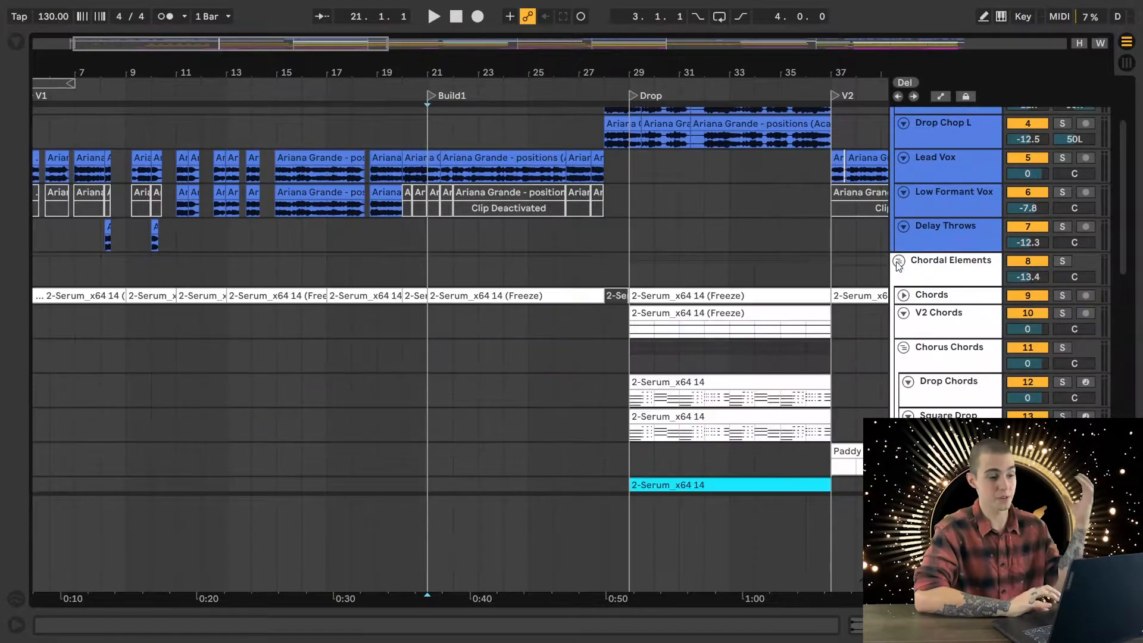
pyautogui.click(898, 262)
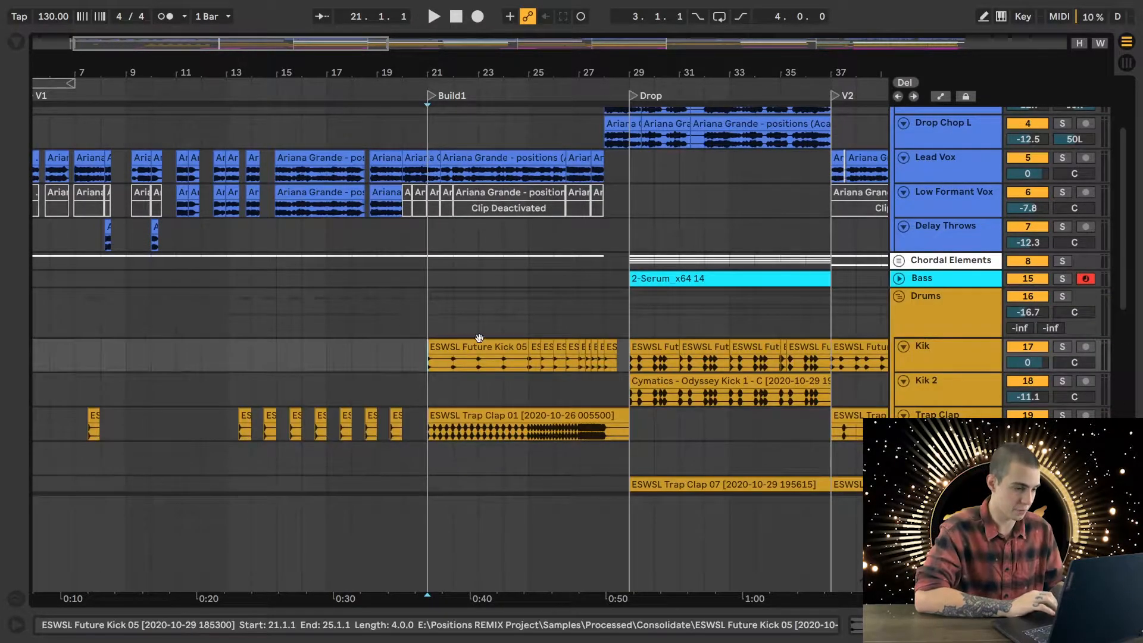
# - Solo the Kik track and play its build pattern from 21.1.1
pyautogui.scroll(-5, 930, 283)
pyautogui.click(932, 285)
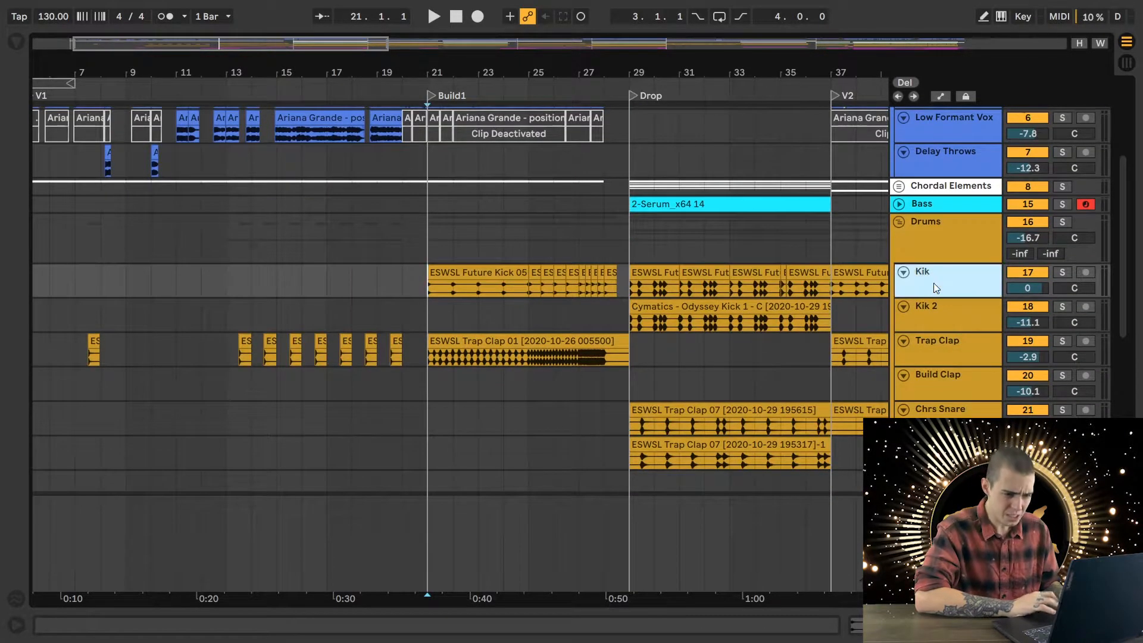
pyautogui.click(1065, 273)
pyautogui.press('space')
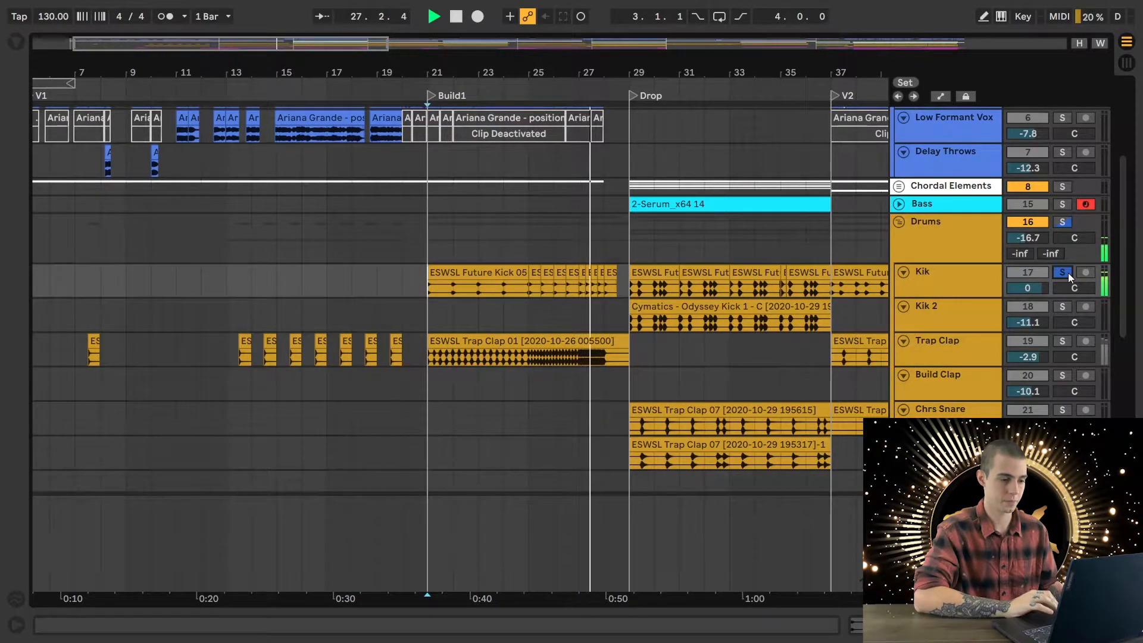
pyautogui.press('space')
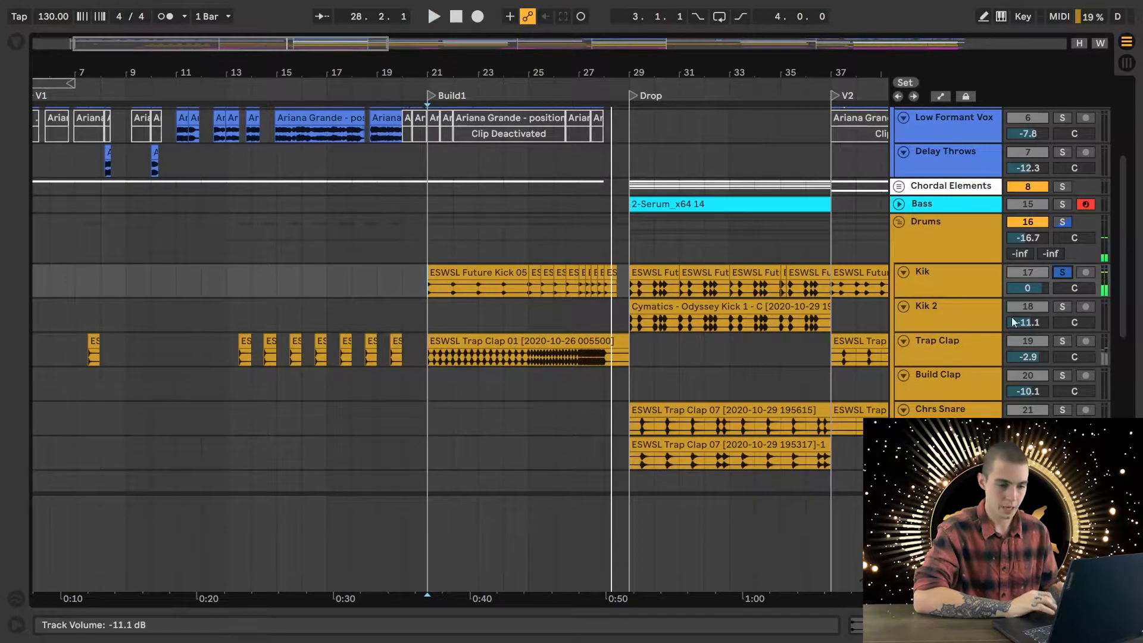
# - Add Trap Clap to the solo and play it with Kik from 21.1.1, following the clap pattern up close through bar 28
pyautogui.click(1062, 342)
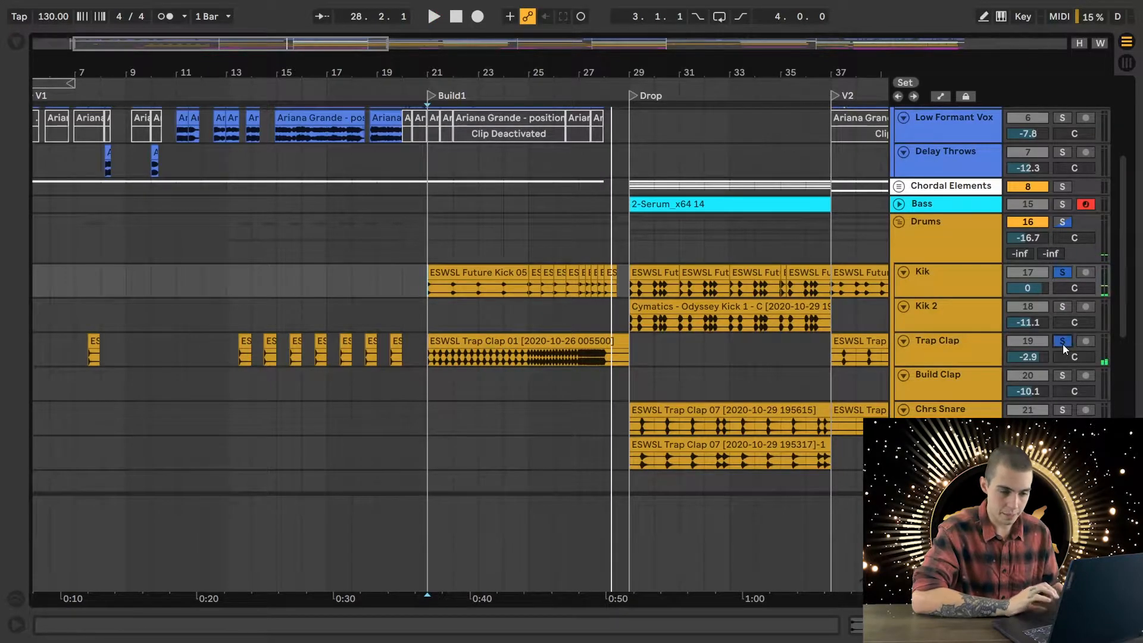
pyautogui.click(426, 352)
pyautogui.press('space')
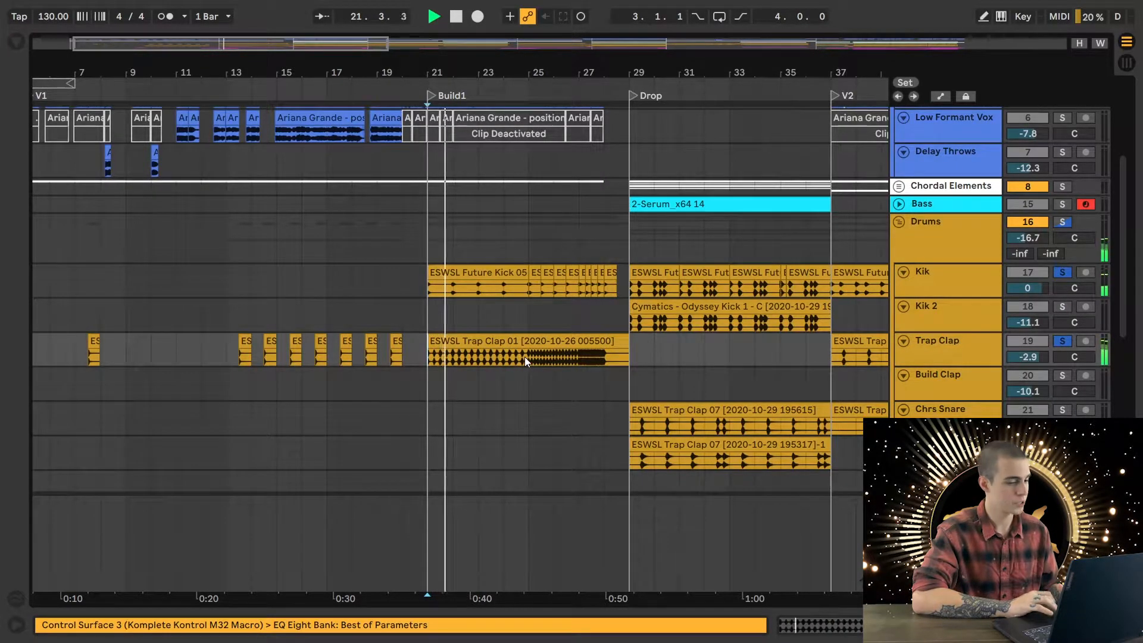
pyautogui.press('+')
pyautogui.press('+')
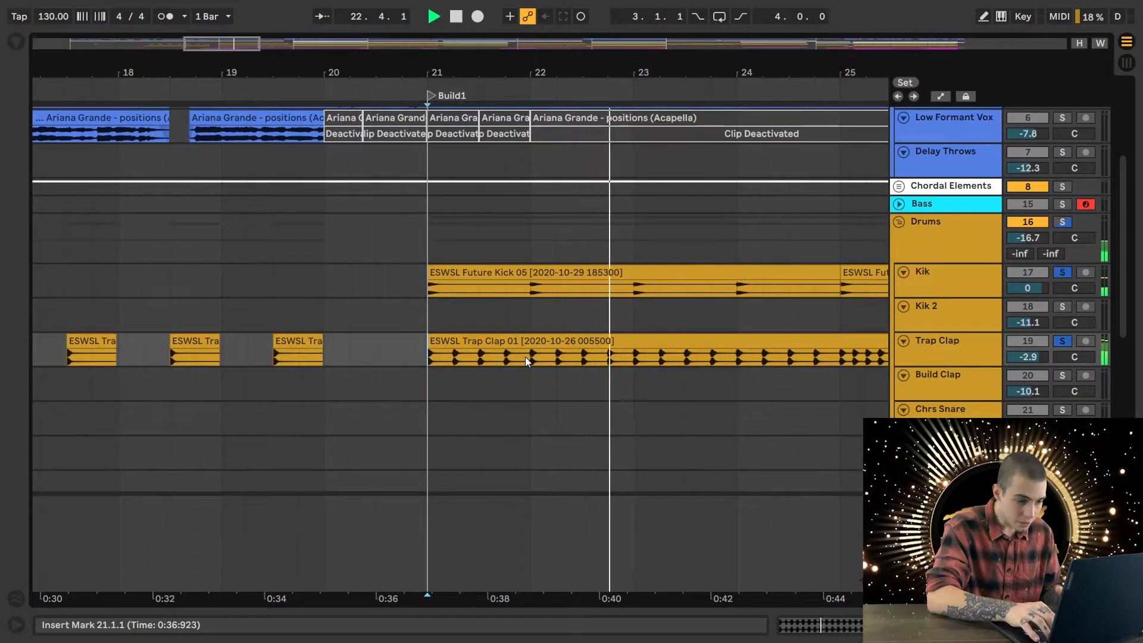
pyautogui.hscroll(3, 525, 362)
pyautogui.hscroll(2, 713, 354)
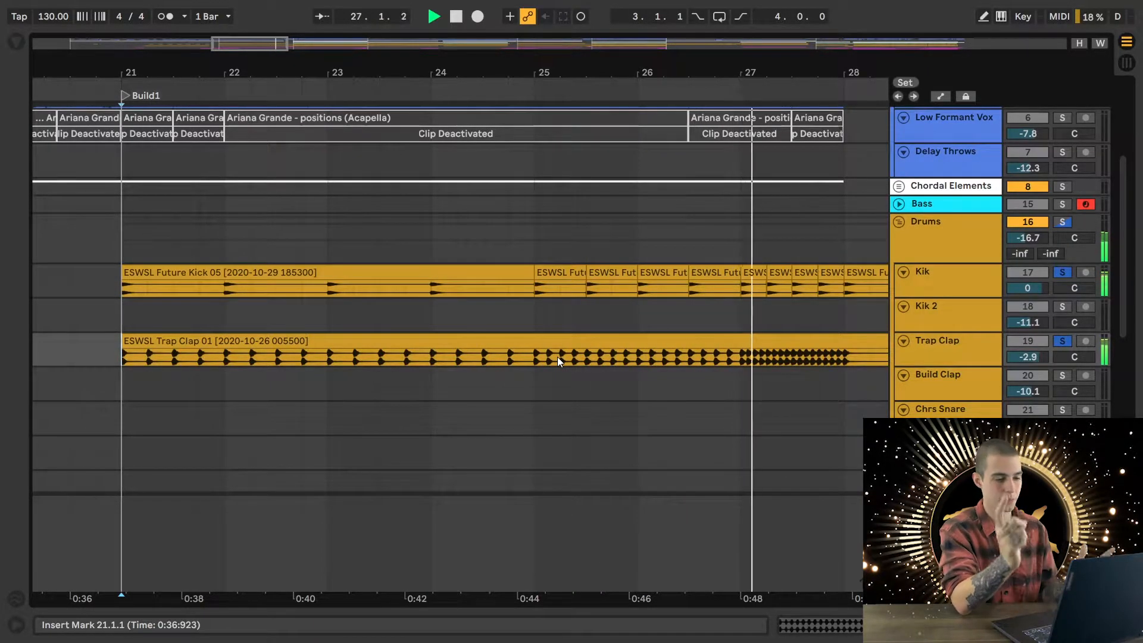
pyautogui.press('space')
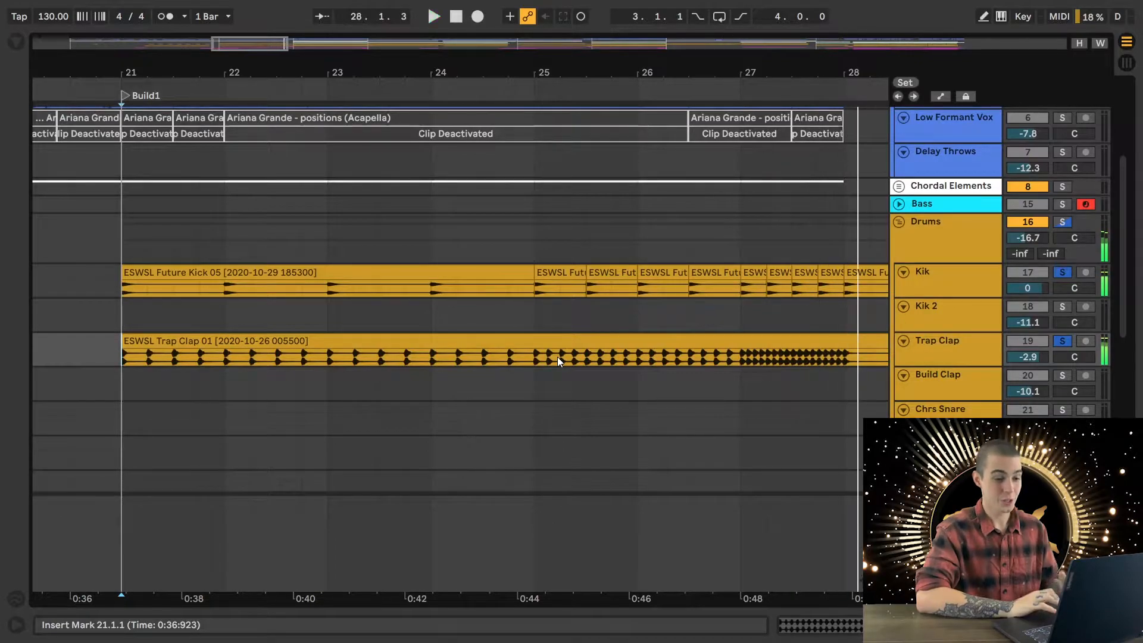
# - Open the ESWSL Trap Clap 01 build clip, inspect its clip Volume and Transposition envelopes, and fold the Master track
pyautogui.click(951, 346)
pyautogui.doubleClick(819, 344)
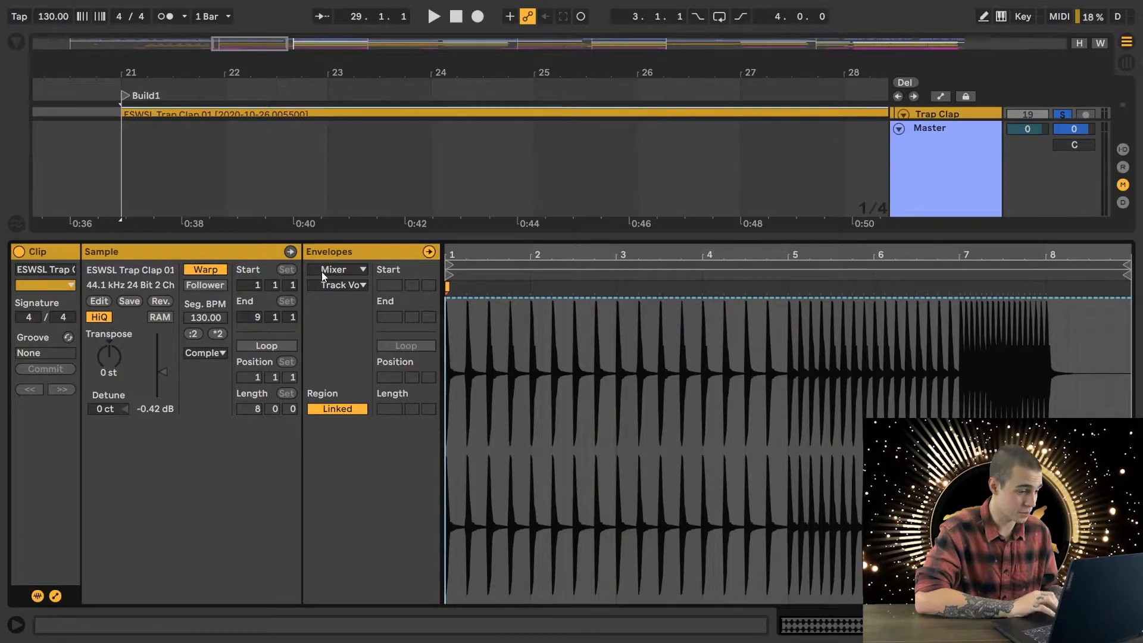
pyautogui.click(319, 271)
pyautogui.click(332, 285)
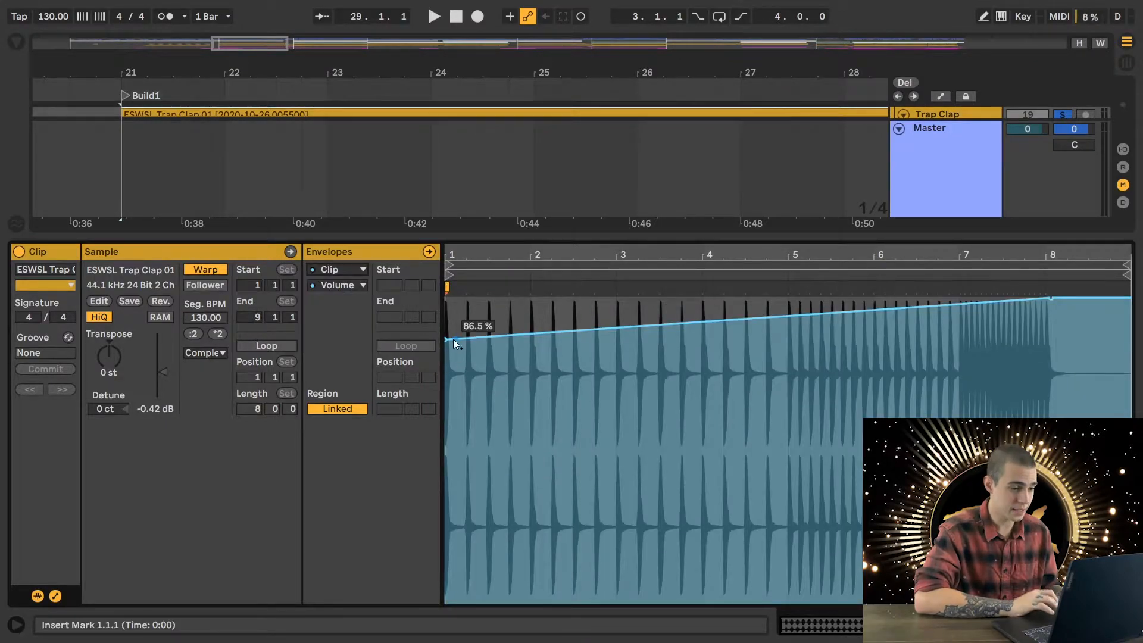
pyautogui.click(339, 285)
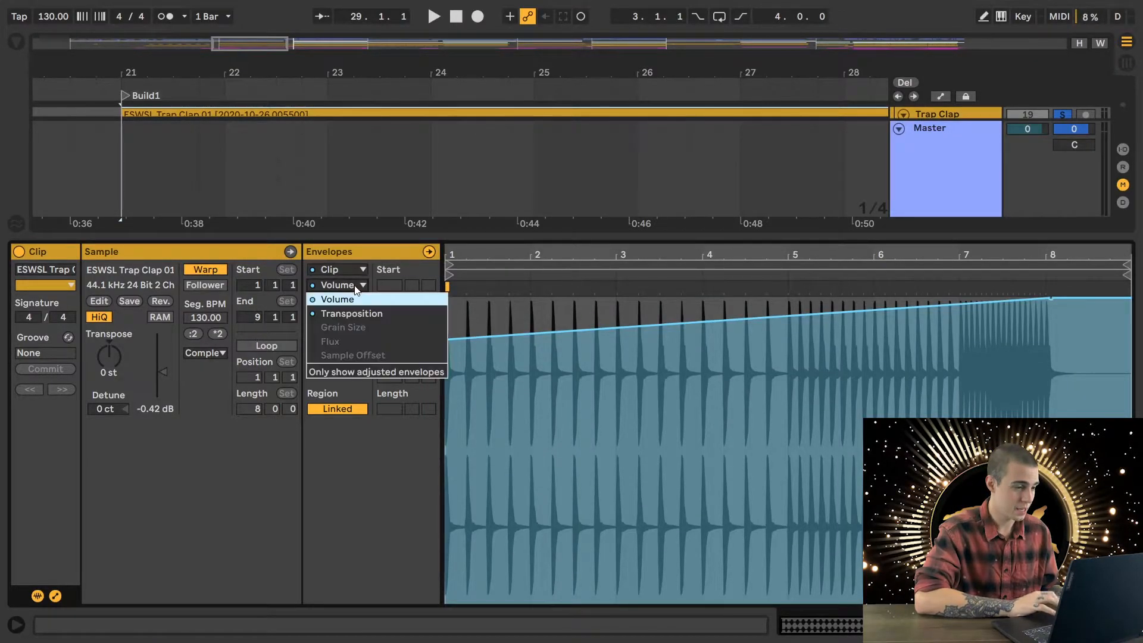
pyautogui.click(353, 313)
pyautogui.moveTo(470, 494)
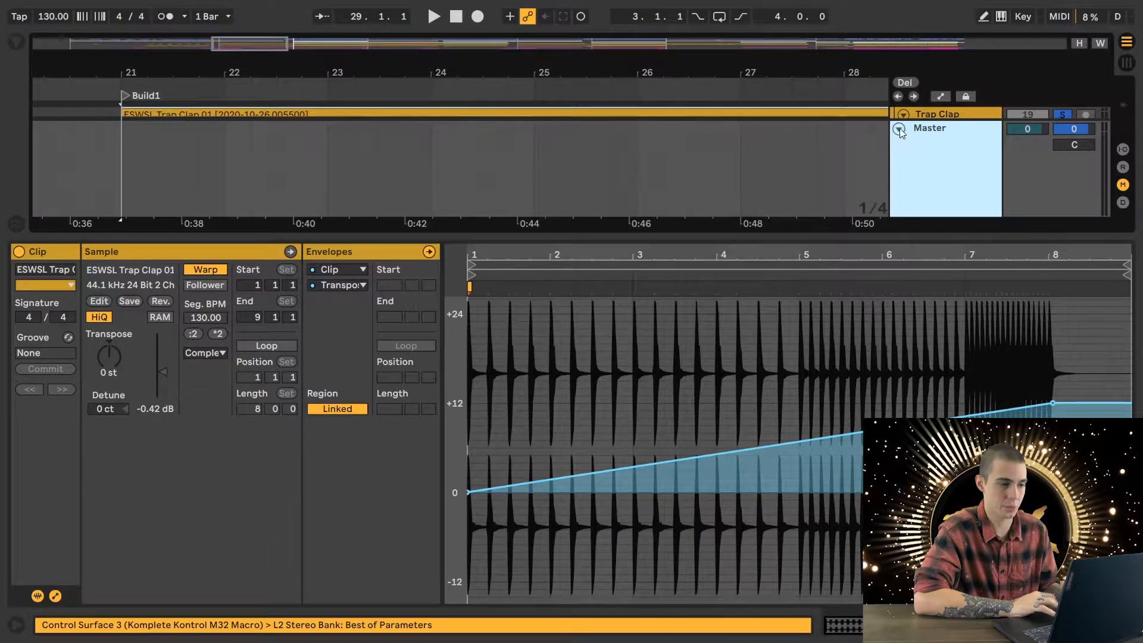
pyautogui.click(898, 129)
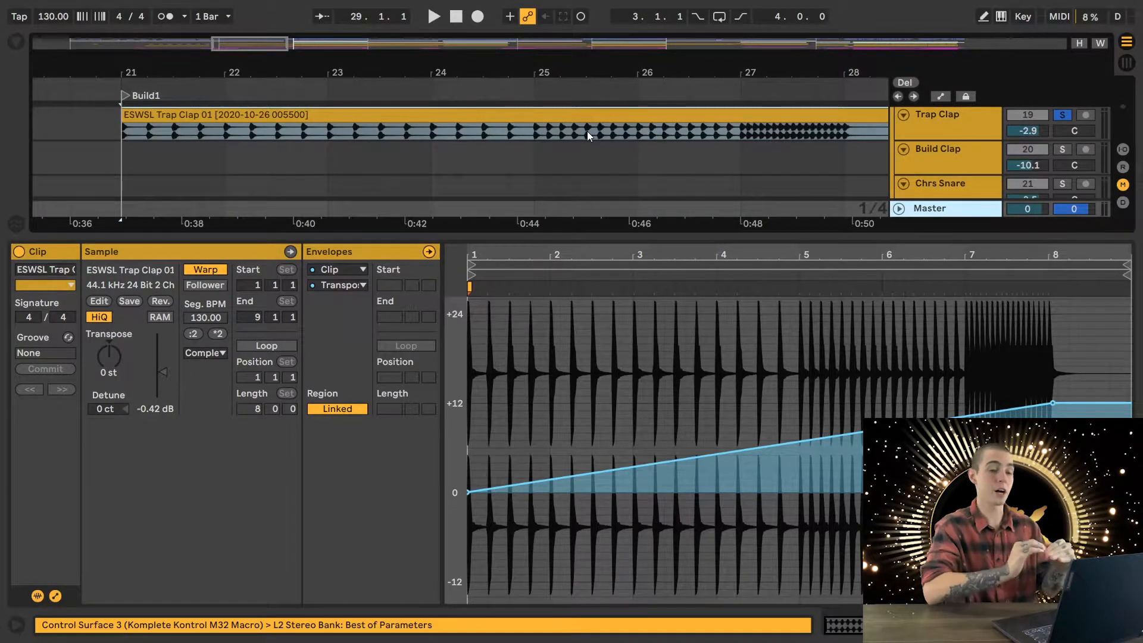
# - Compare the Trap Clap build clip's Volume envelope with its Transposition envelope, ending on Transposition
pyautogui.click(337, 285)
pyautogui.click(342, 298)
pyautogui.moveTo(447, 341)
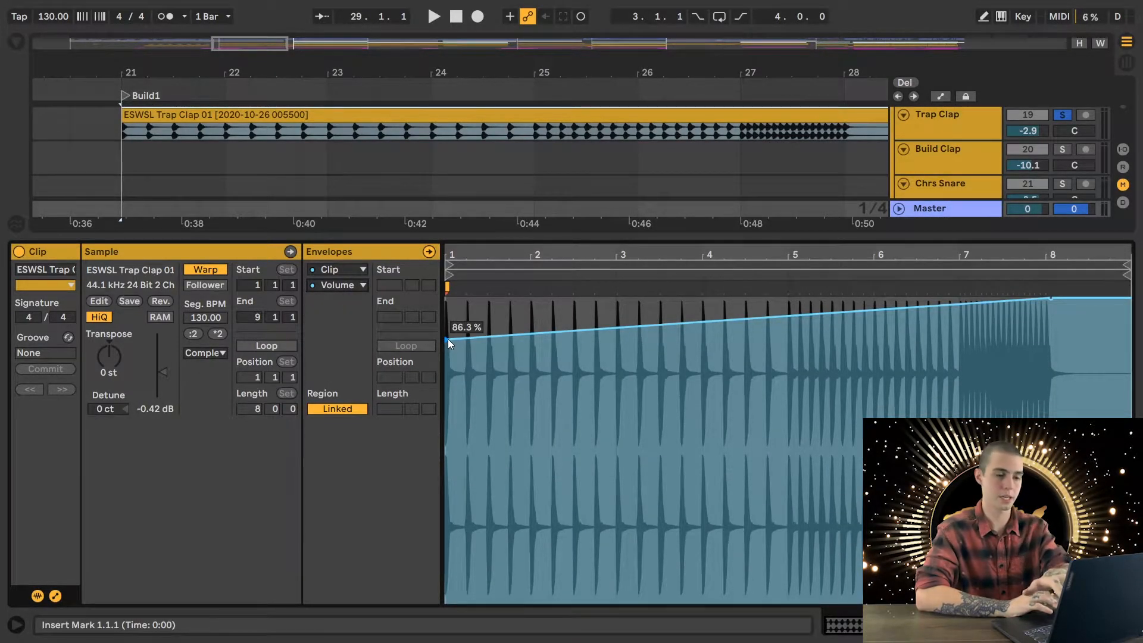
pyautogui.click(340, 286)
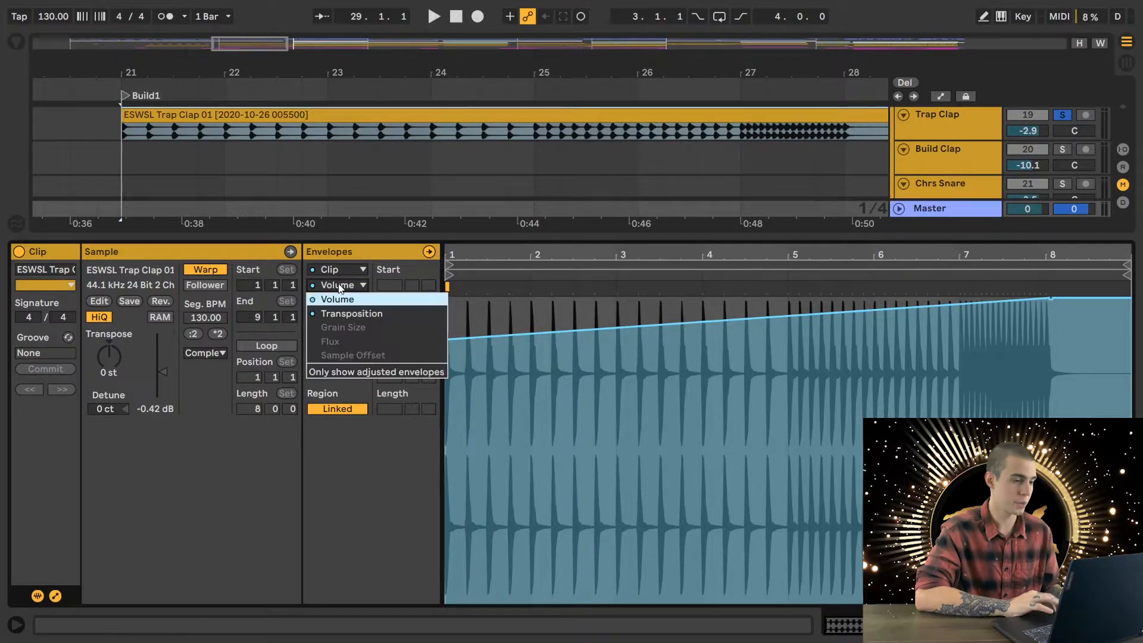
pyautogui.click(347, 313)
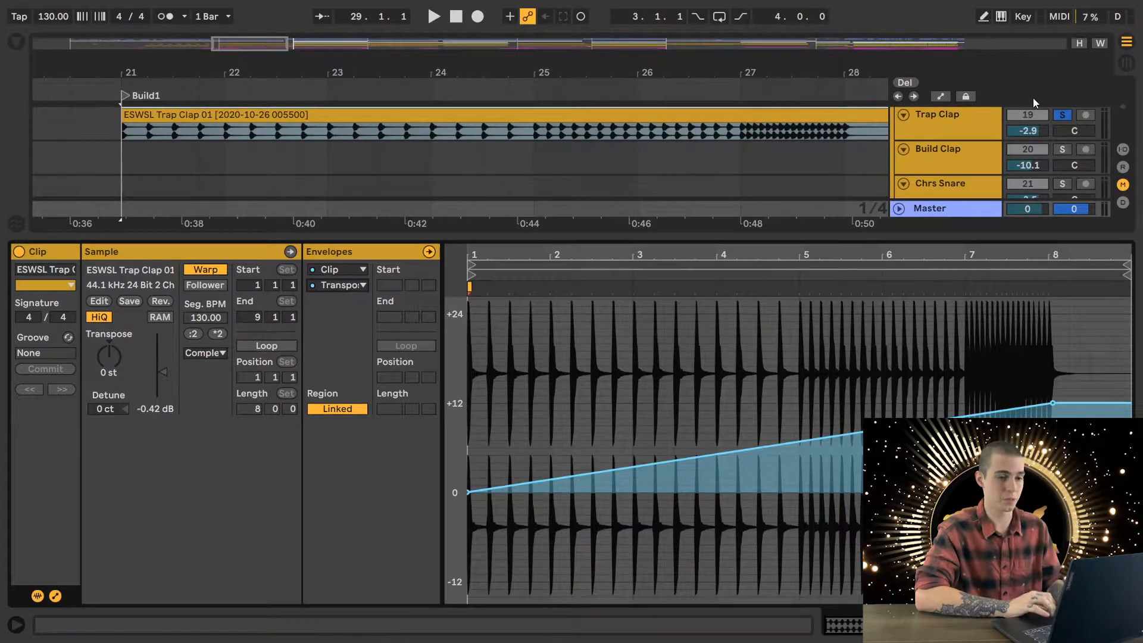
# - Play the soloed Trap Clap from 25.1.1 to bar 28, clear its solo and hide the clip details
pyautogui.click(531, 137)
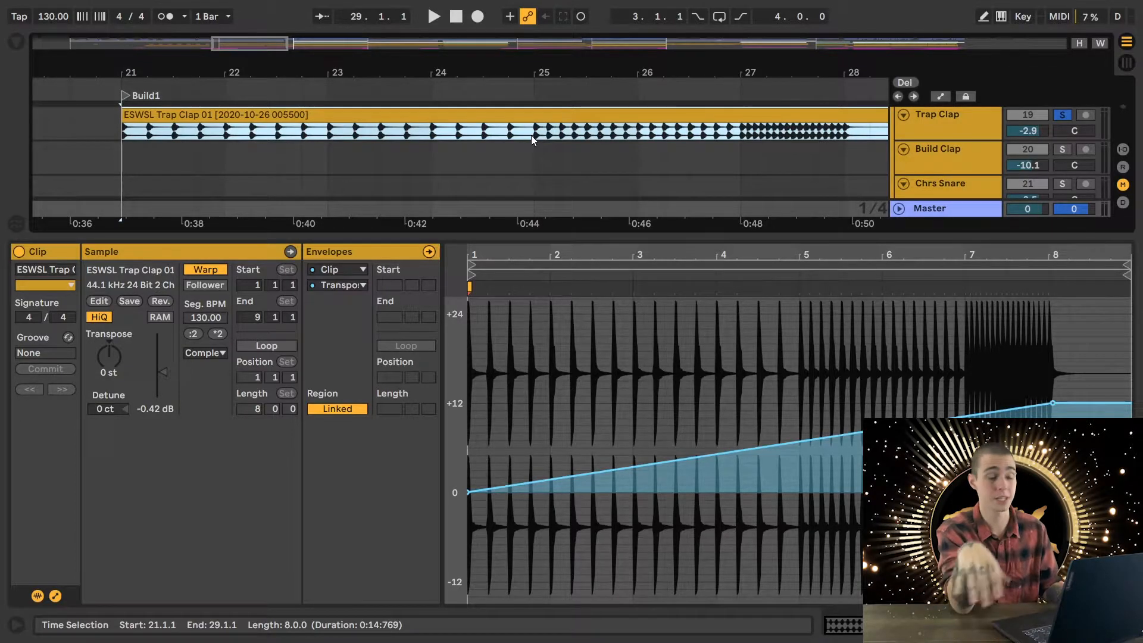
pyautogui.click(528, 131)
pyautogui.press('space')
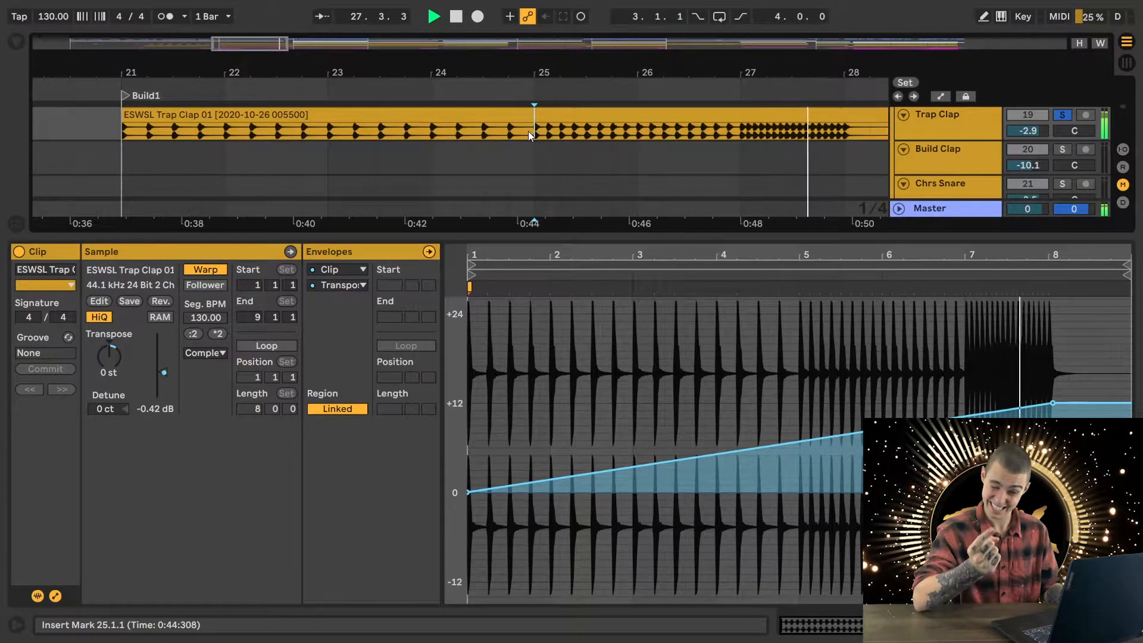
pyautogui.press('space')
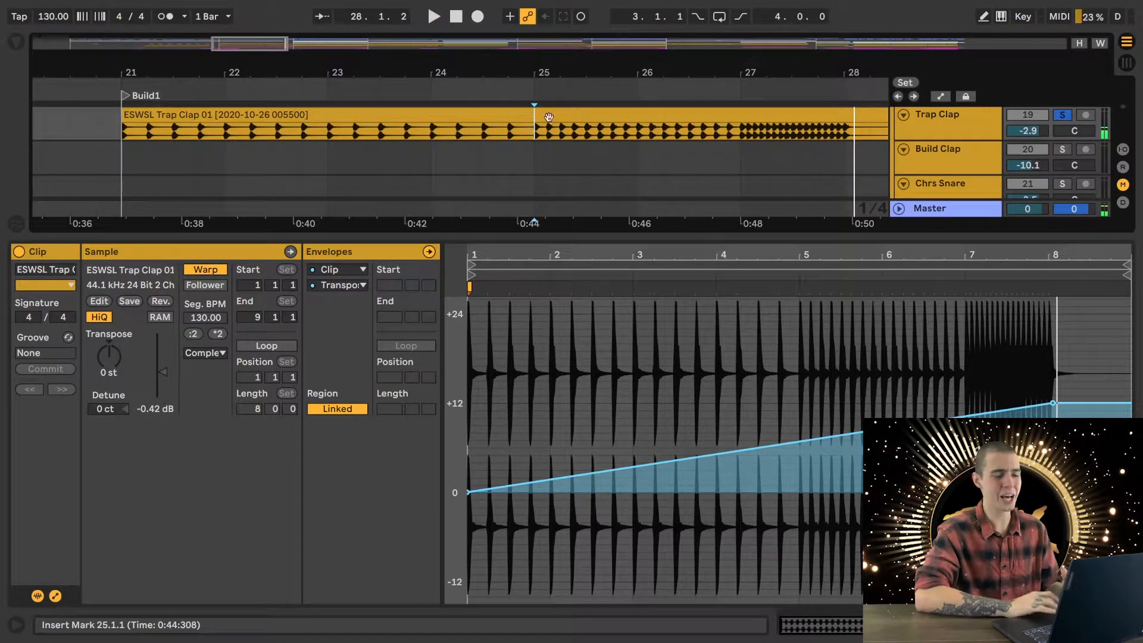
pyautogui.click(1061, 118)
pyautogui.hotkey('ctrl', 'alt', 'l')
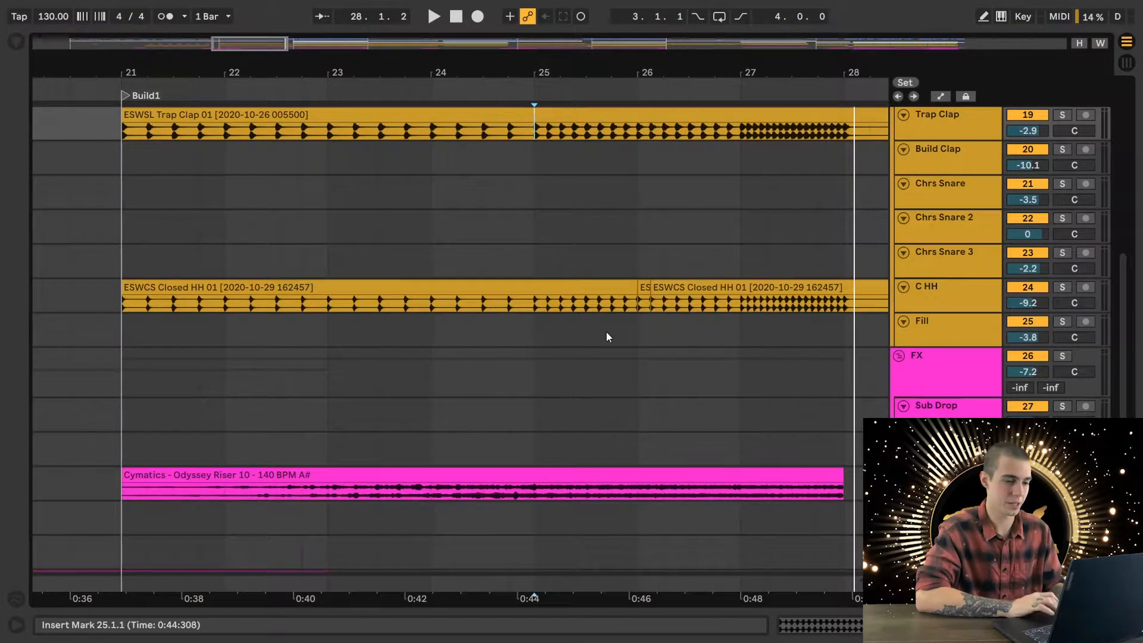
# - Solo Riser2 and play it from 21.1.1, adding C HH, Trap Clap and Kik to the solo during playback, and clear the solos
pyautogui.click(115, 488)
pyautogui.press('s')
pyautogui.press('space')
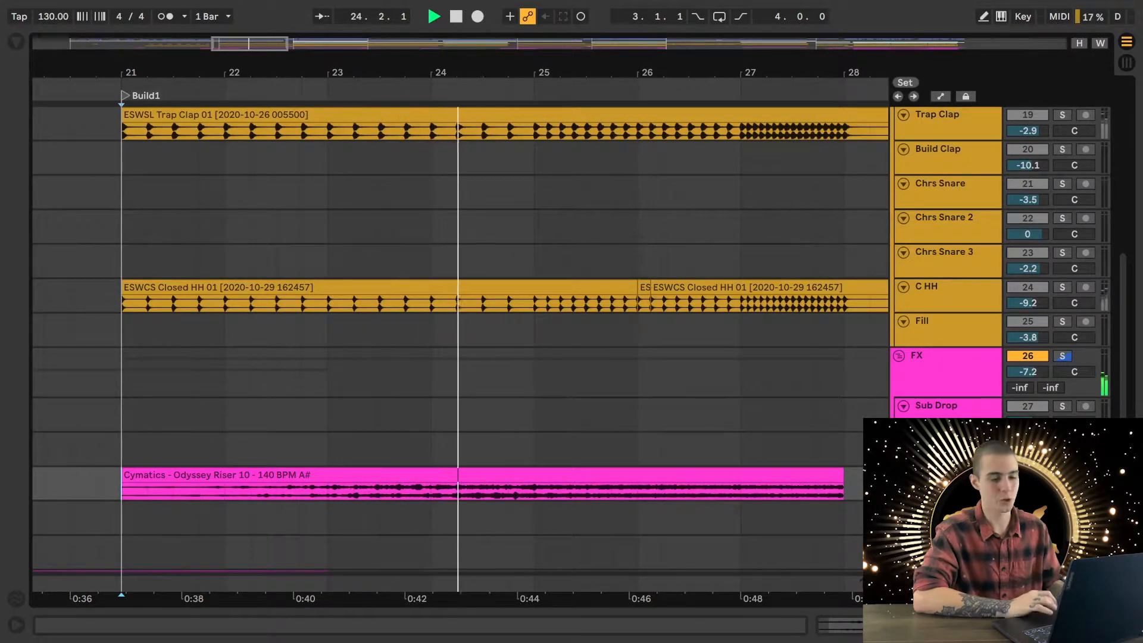
pyautogui.keyDown('ctrl'); pyautogui.click(1063, 287); pyautogui.keyUp('ctrl')
pyautogui.keyDown('ctrl'); pyautogui.click(1063, 116); pyautogui.keyUp('ctrl')
pyautogui.scroll(-4, 813, 436)
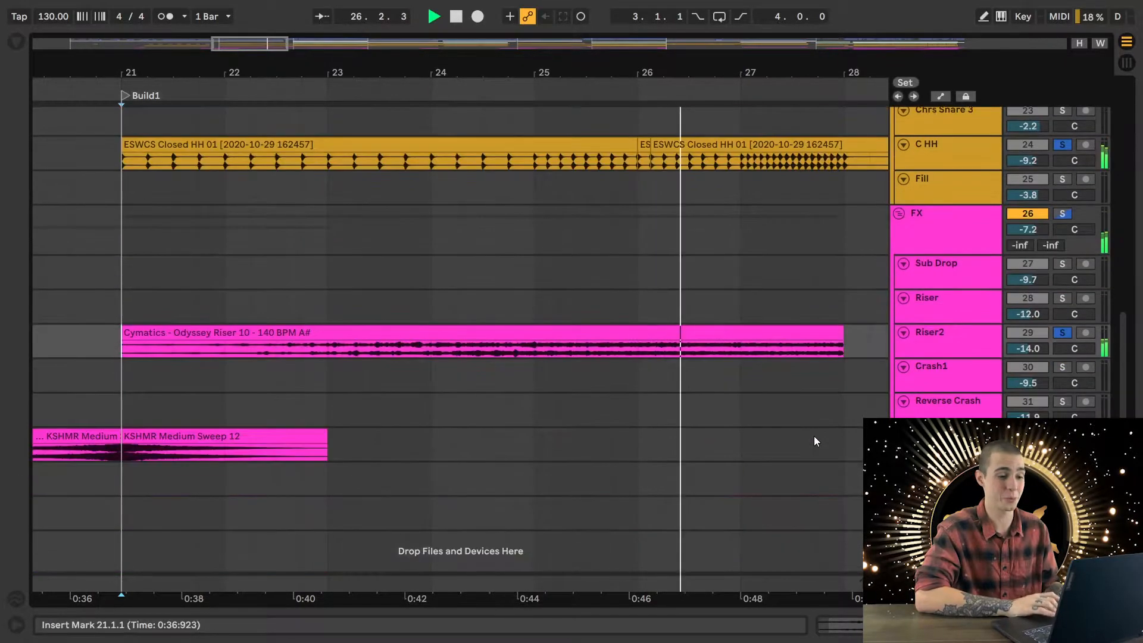
pyautogui.scroll(8, 813, 436)
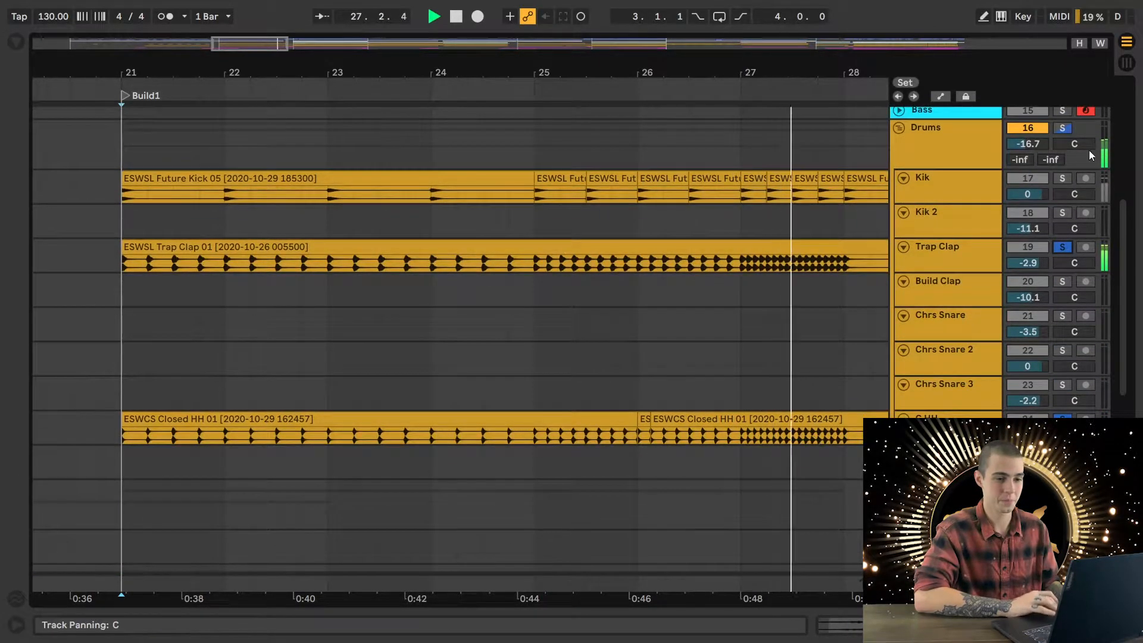
pyautogui.keyDown('ctrl'); pyautogui.click(1062, 178); pyautogui.keyUp('ctrl')
pyautogui.press('space')
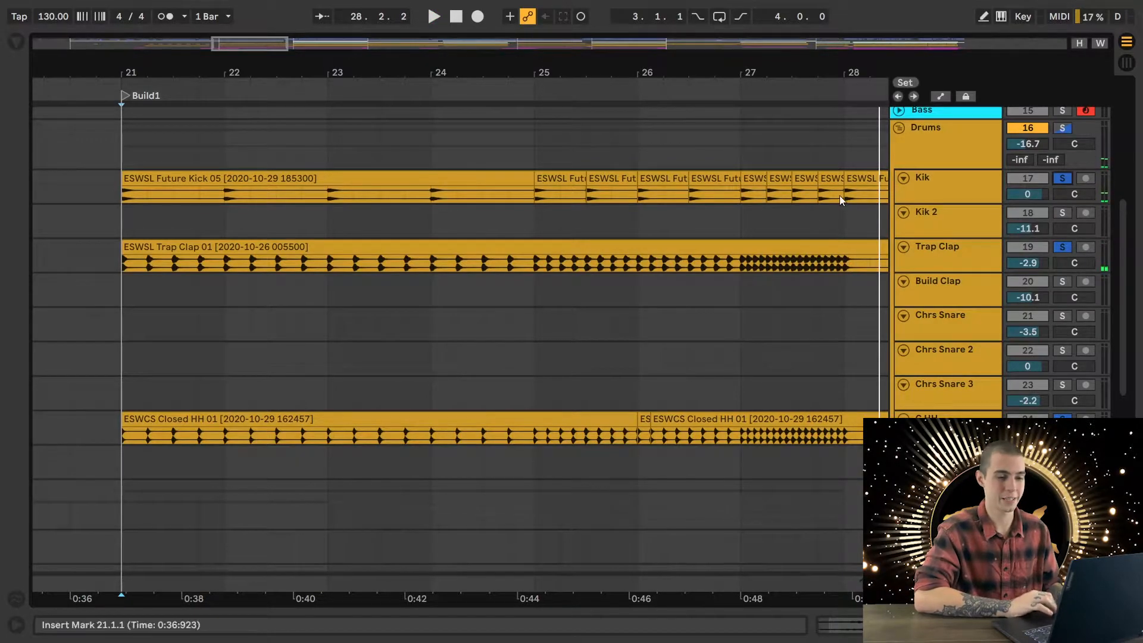
pyautogui.click(1061, 178)
# - Place the playback start at 28.1.1 on the Sub Drop track and view its clips across the arrangement
pyautogui.scroll(-5, 762, 420)
pyautogui.scroll(3, 753, 419)
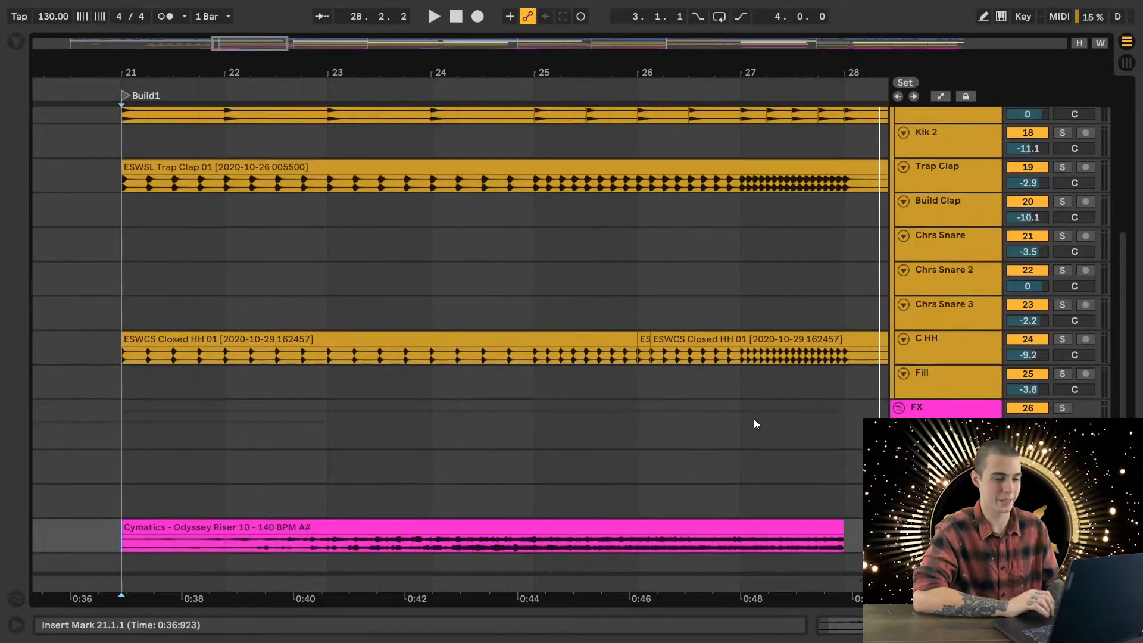
pyautogui.hscroll(5, 753, 419)
pyautogui.scroll(-3, 753, 419)
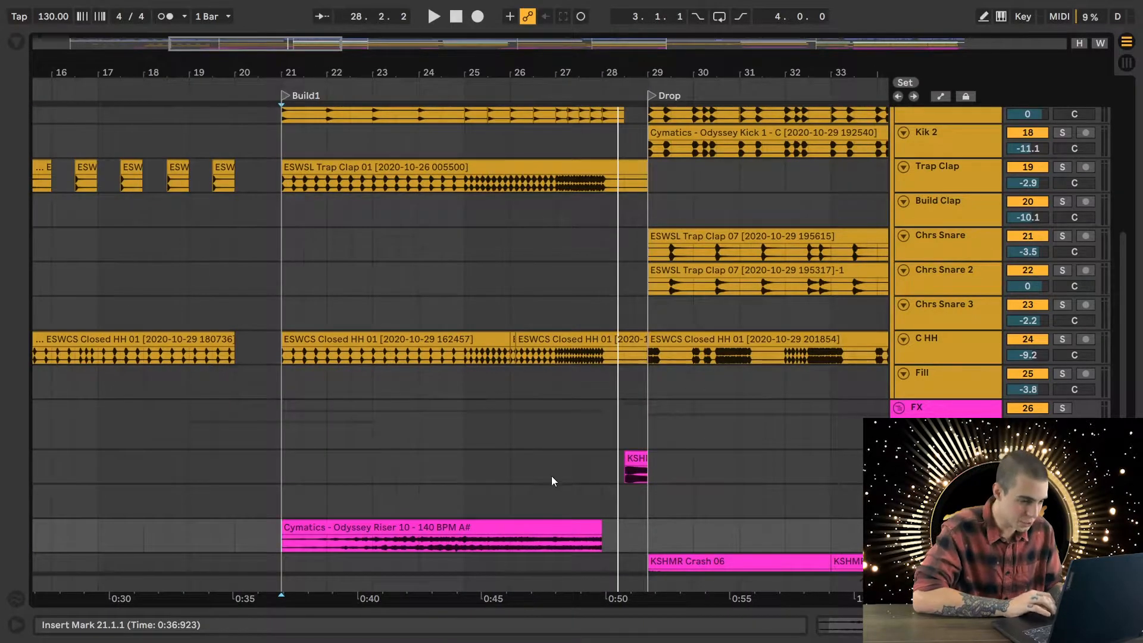
pyautogui.click(598, 470)
pyautogui.press('w')
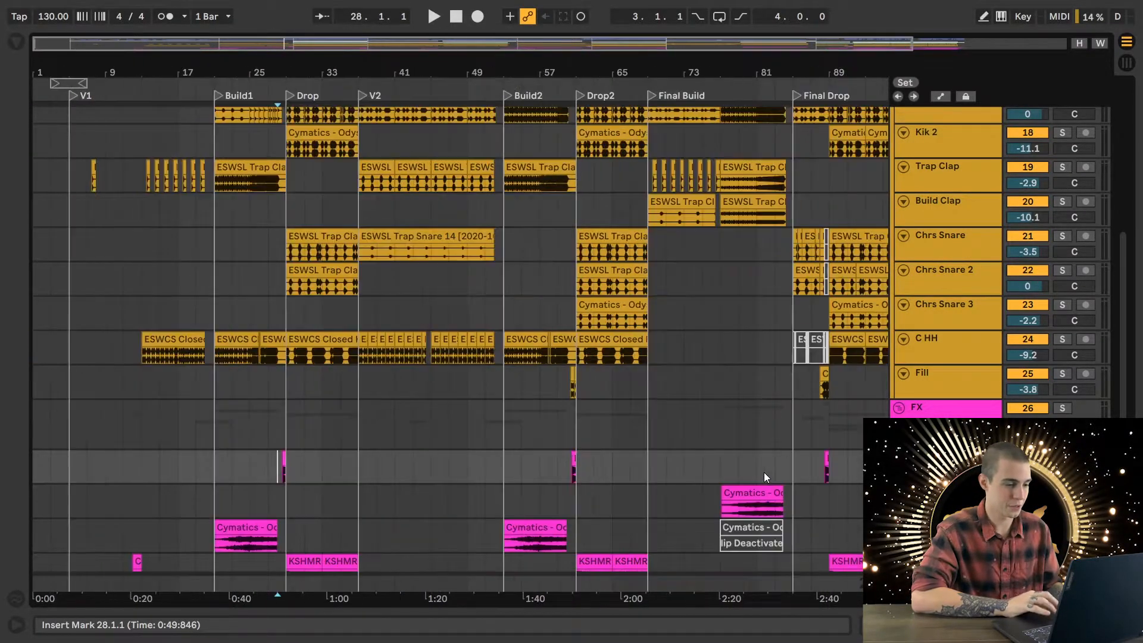
pyautogui.scroll(5, 352, 493)
pyautogui.hscroll(-6, 352, 492)
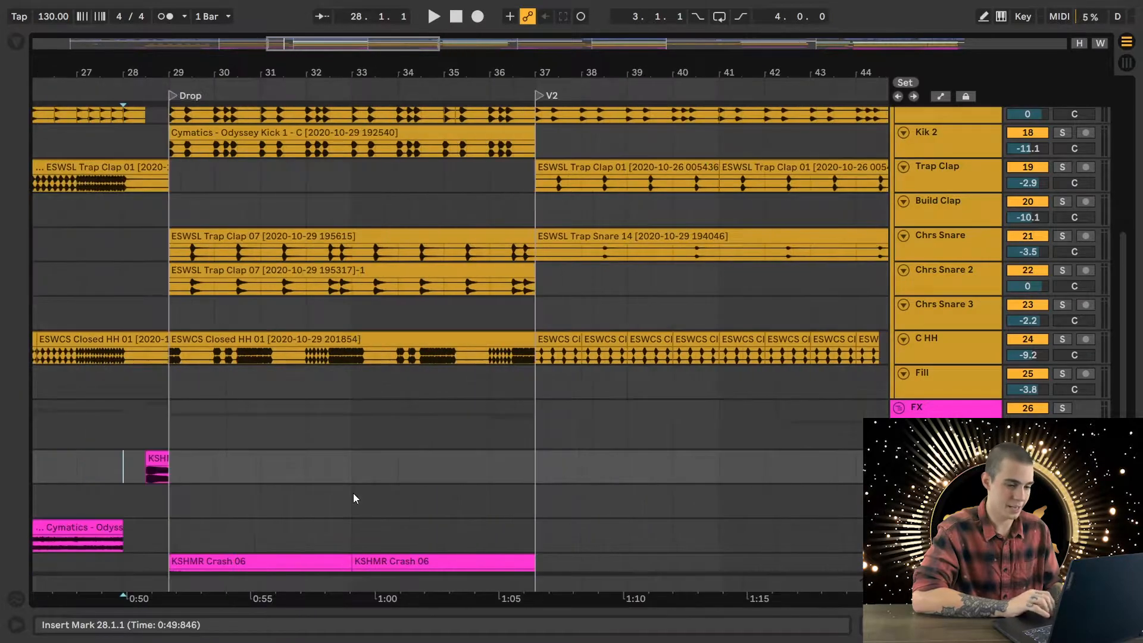
# - Play from 28.1.1 into the drop, solo Sub Drop during playback, replay it alone, and clear the solo
pyautogui.press('space')
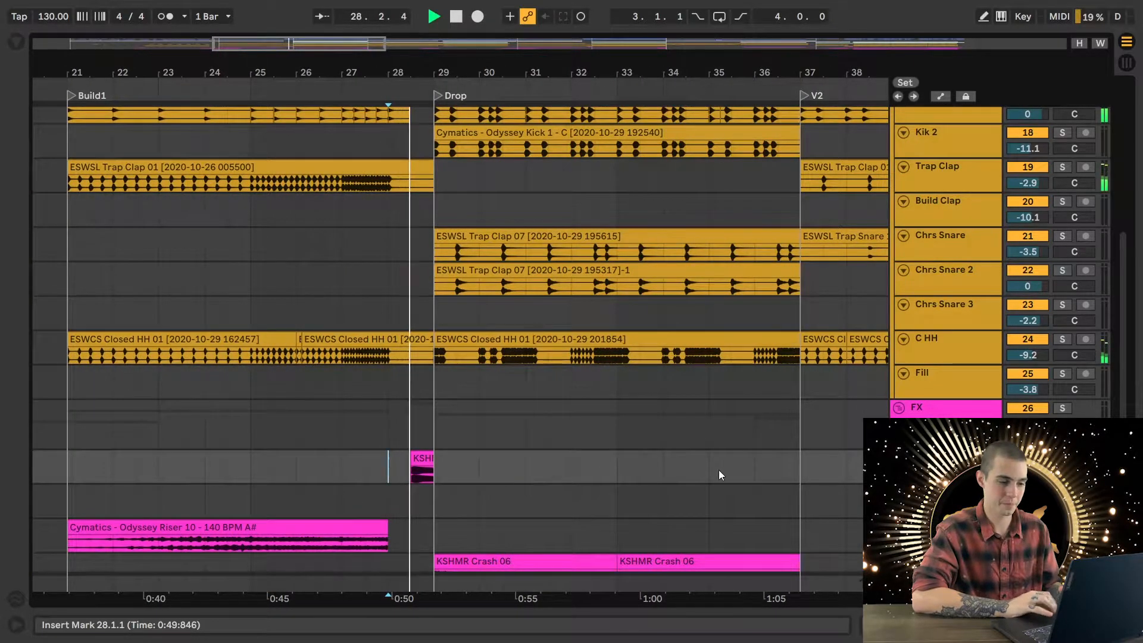
pyautogui.press('s')
pyautogui.press('space')
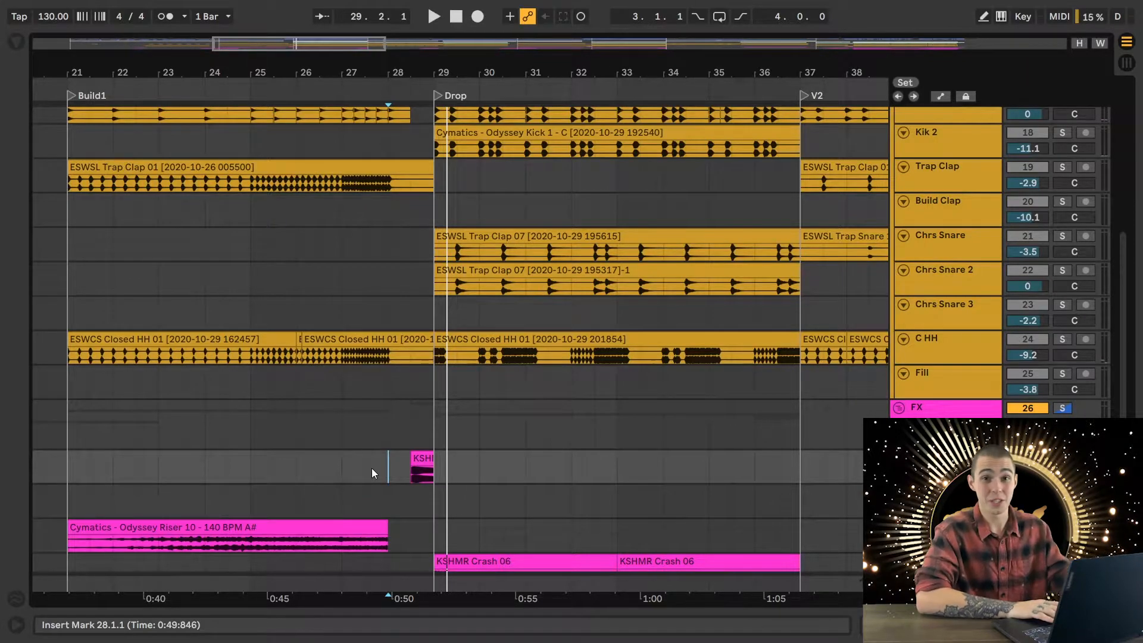
pyautogui.press('space')
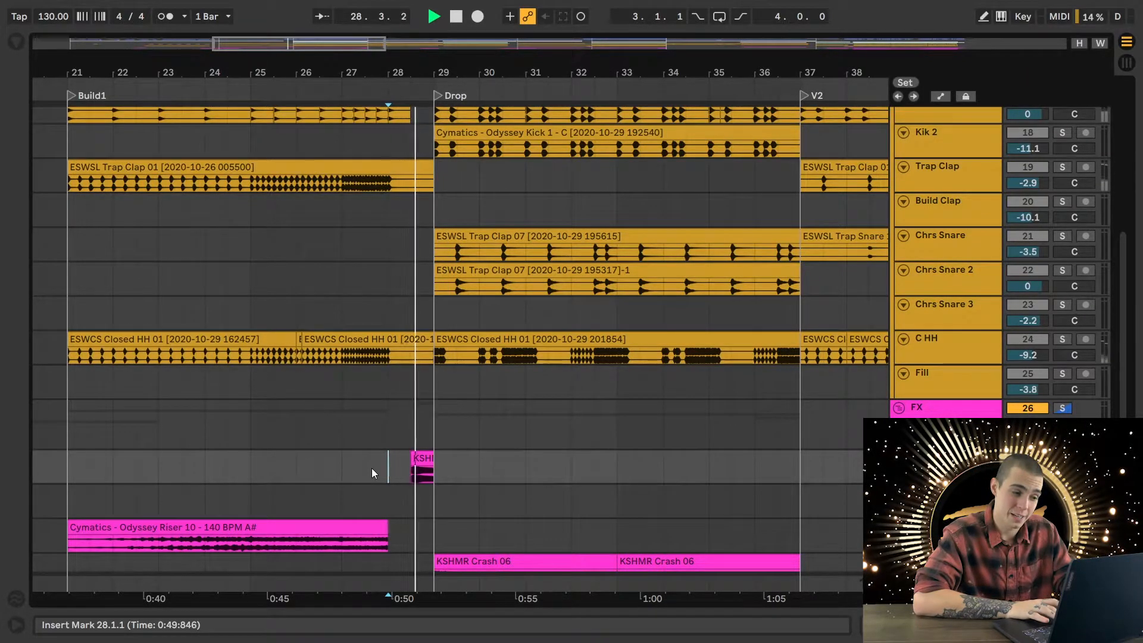
pyautogui.press('space')
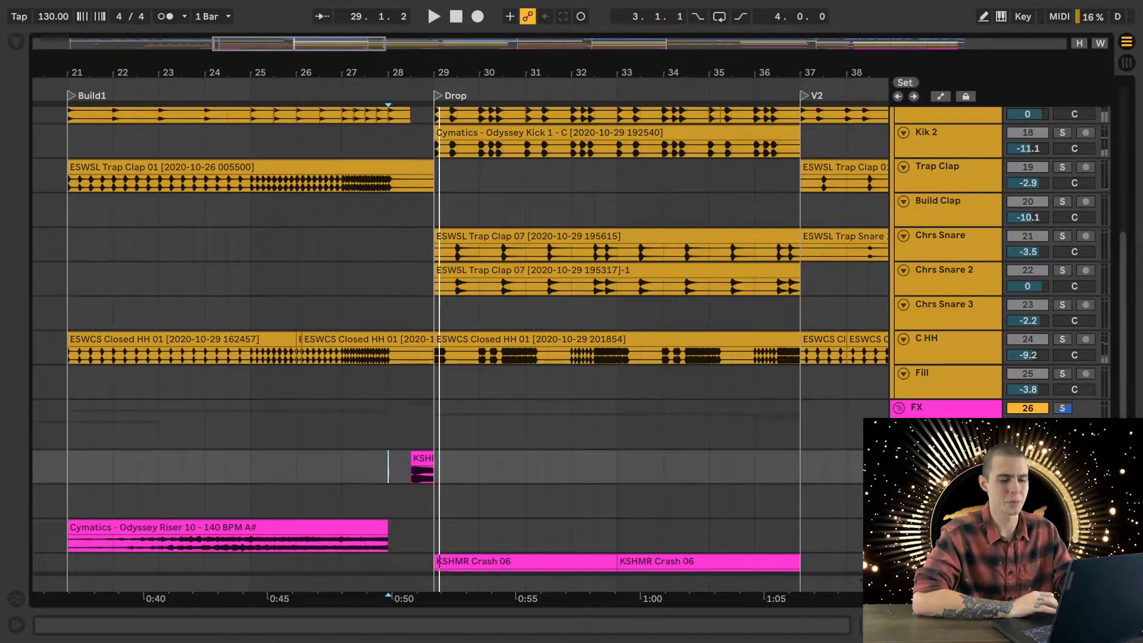
pyautogui.click(1062, 409)
# - Place the playback start at 28.1.1 on Drop Chop and play the full mix through the drop to bar 37
pyautogui.scroll(-3, 629, 444)
pyautogui.scroll(3, 630, 444)
pyautogui.scroll(-3, 630, 444)
pyautogui.scroll(10, 630, 444)
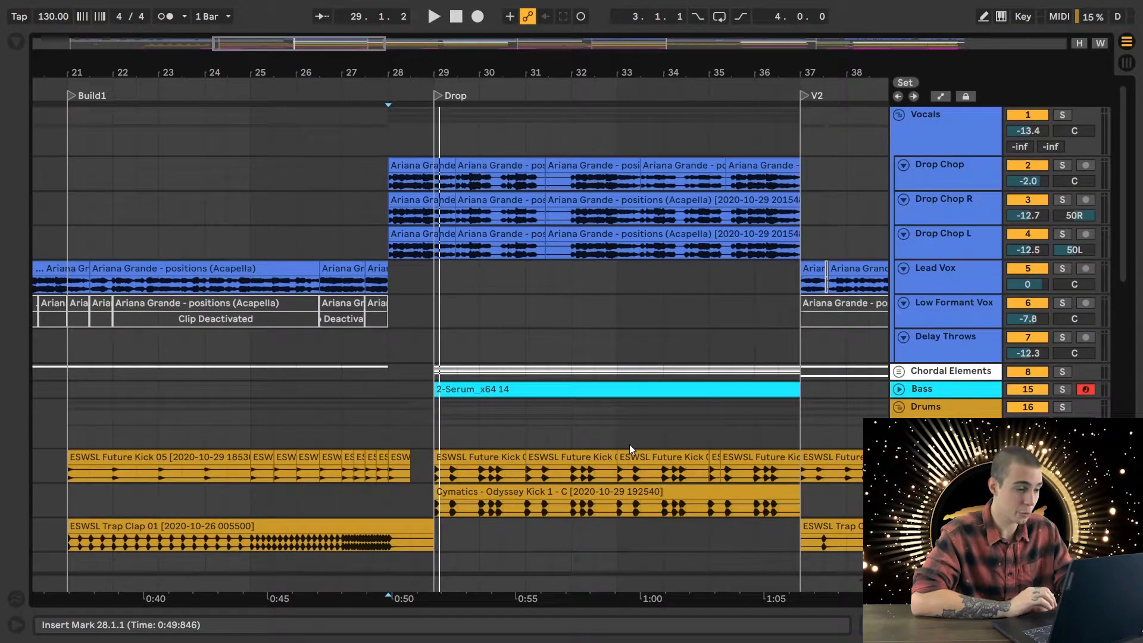
pyautogui.click(389, 180)
pyautogui.scroll(-5, 510, 349)
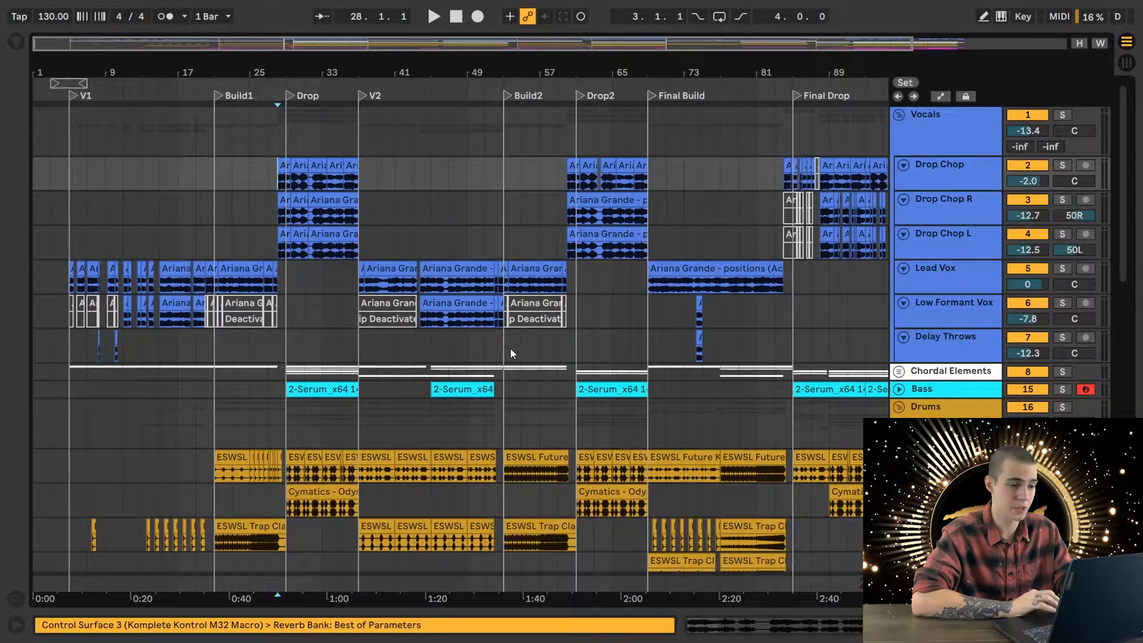
pyautogui.scroll(5, 362, 327)
pyautogui.hscroll(-5, 362, 327)
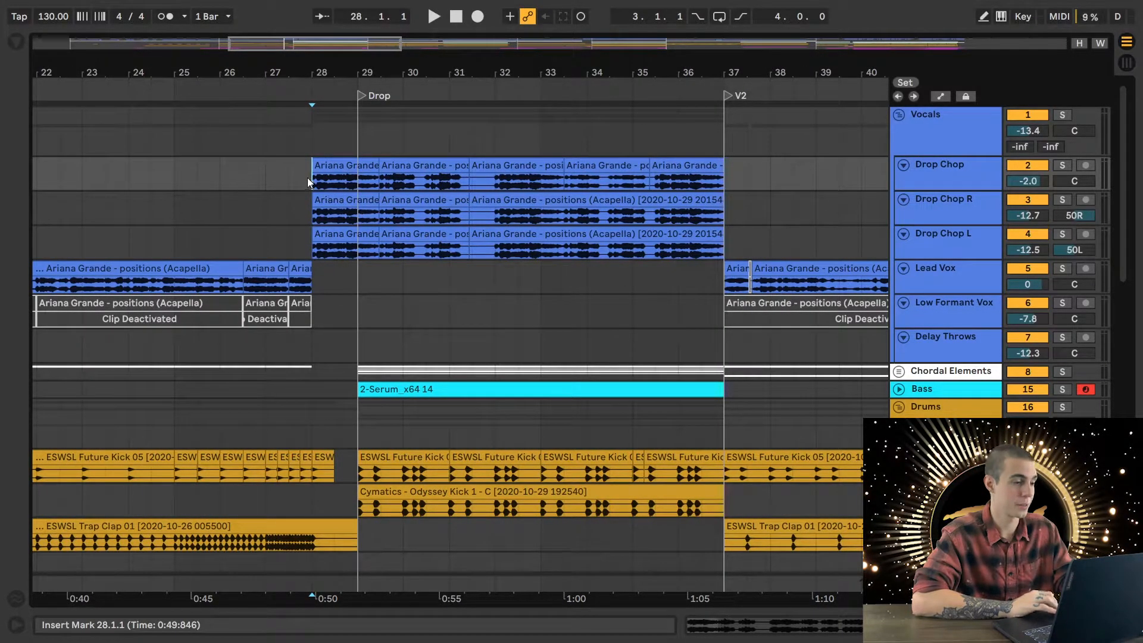
pyautogui.press('space')
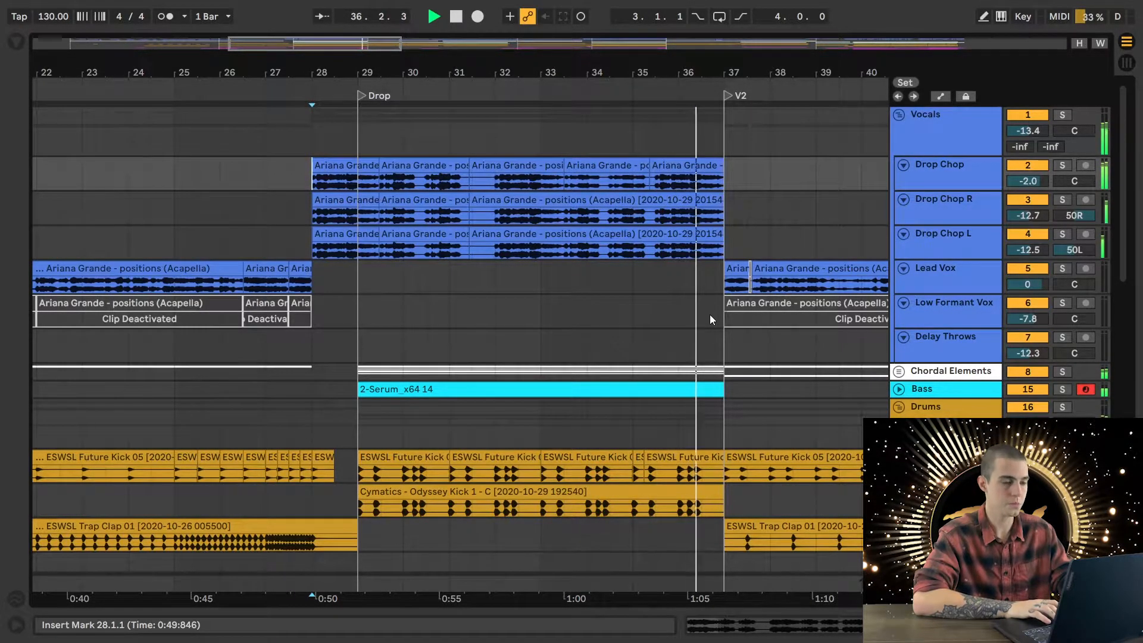
pyautogui.press('space')
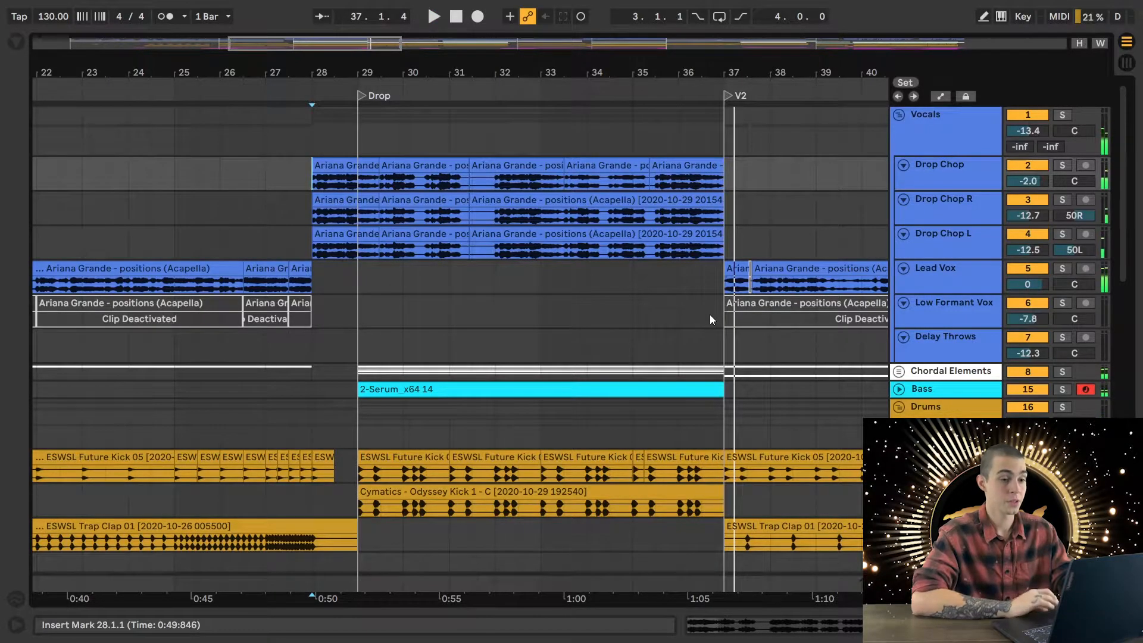
# - Solo the Vocals group, play the drop chops from 28.1.1 into bar 29, and select Drop Chop R and Drop Chop L in turn
pyautogui.click(1063, 116)
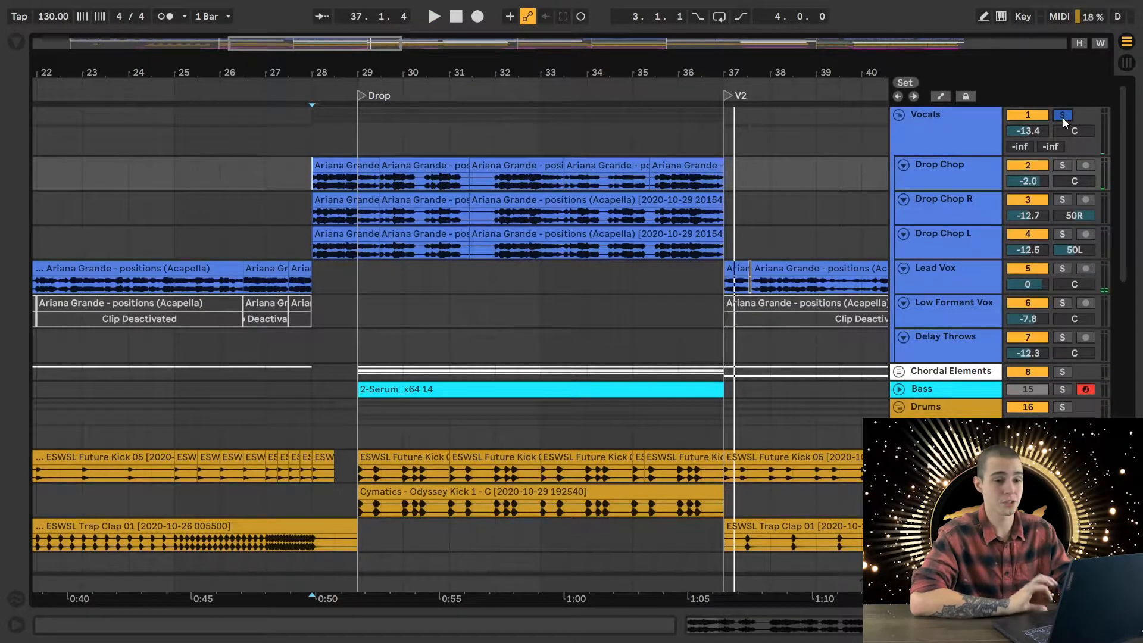
pyautogui.click(312, 183)
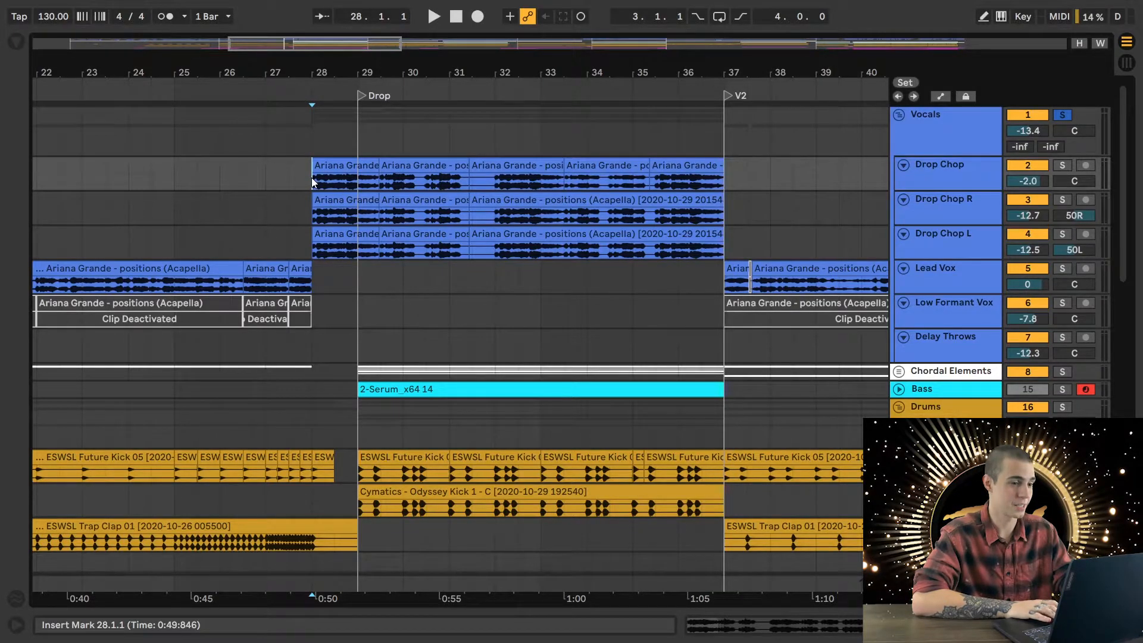
pyautogui.press('space')
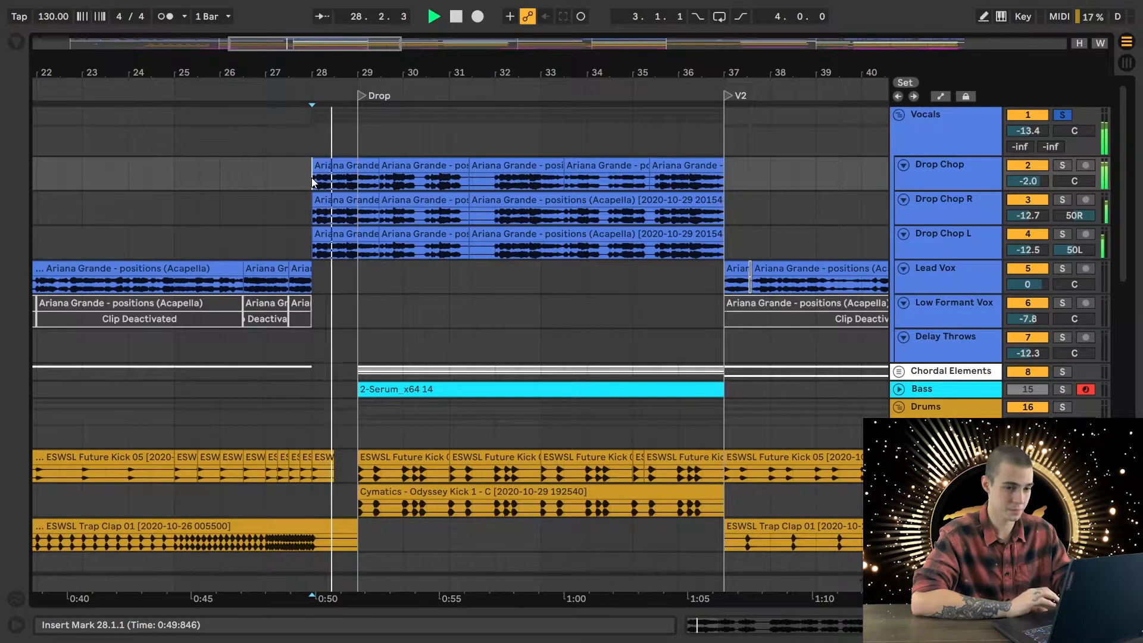
pyautogui.press('space')
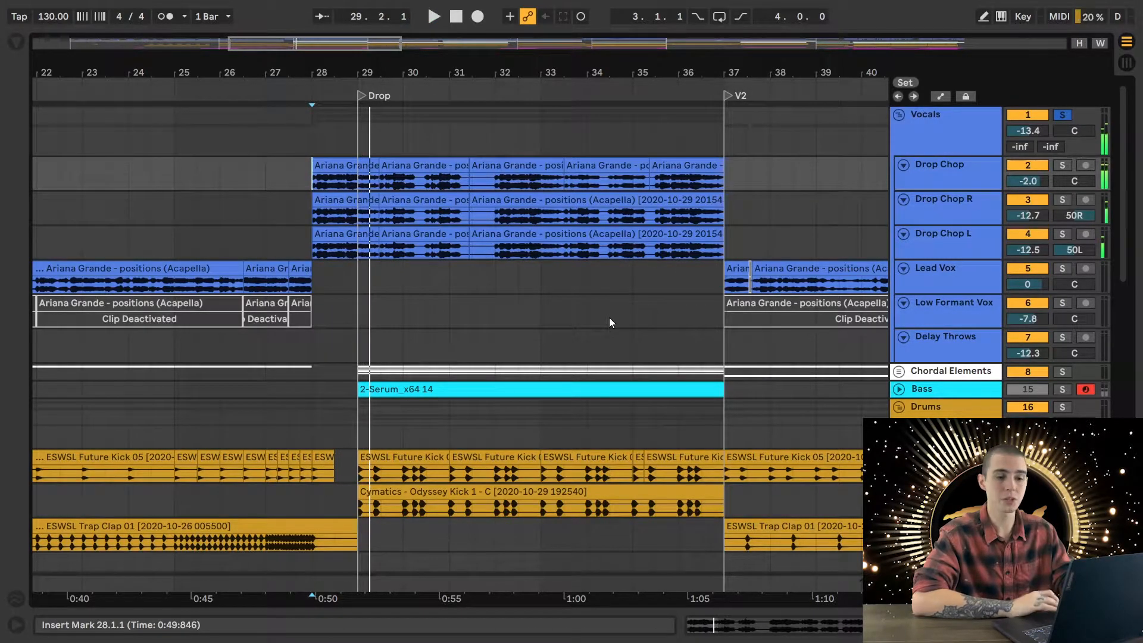
pyautogui.click(923, 202)
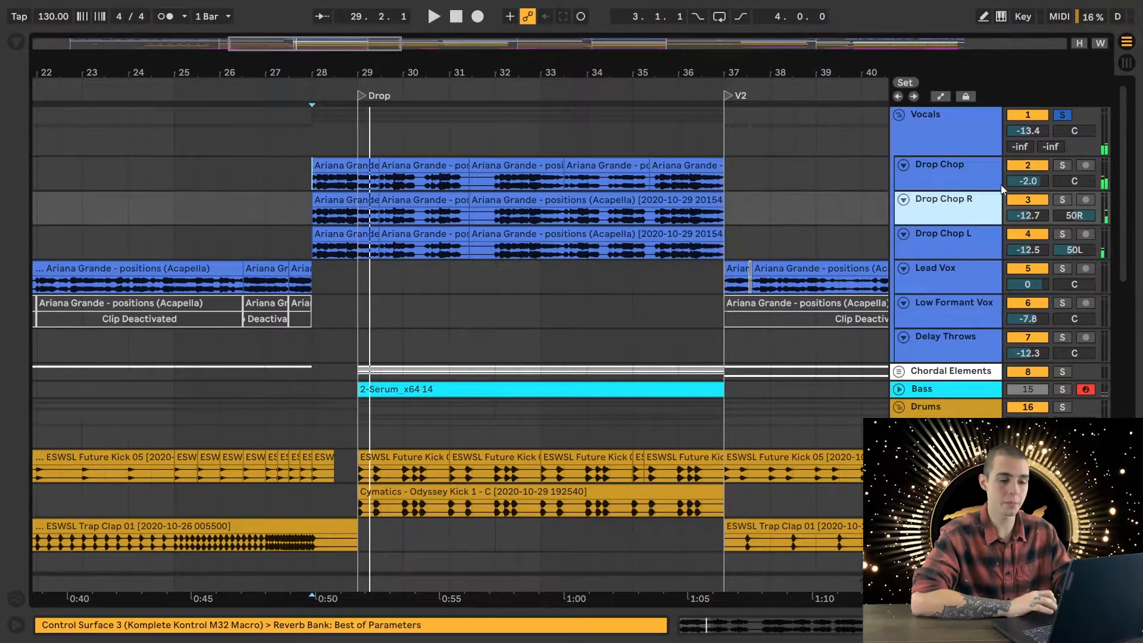
pyautogui.click(947, 249)
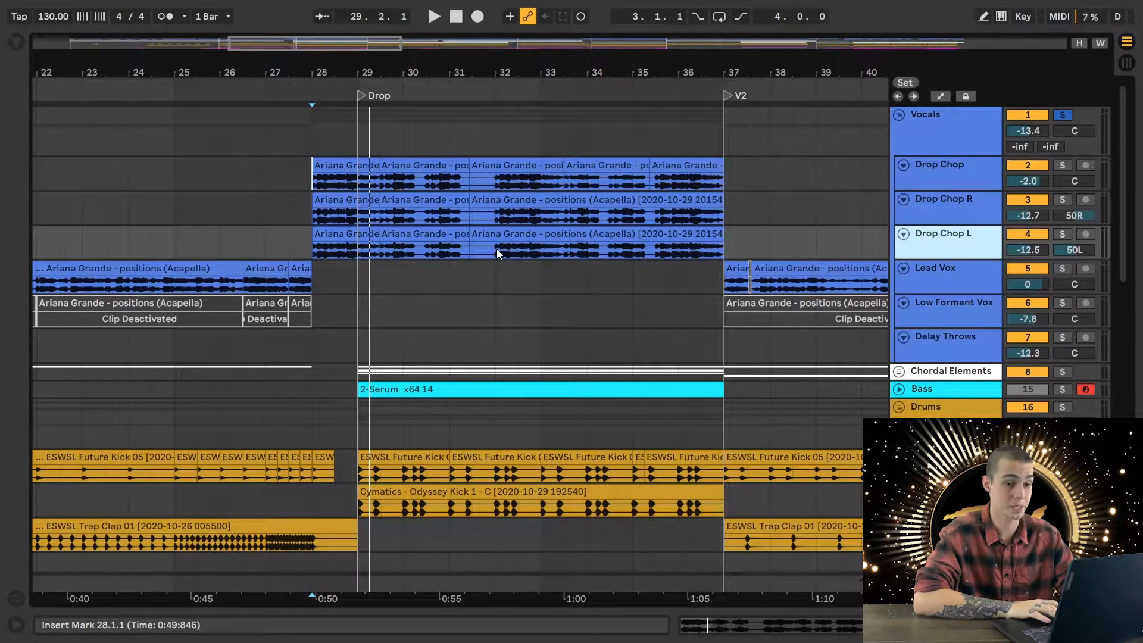
# - Replay the soloed drop vocals from 28.1.1 with the Reverb and EQ Eight device chain open, and clear the Vocals solo
pyautogui.press('space')
pyautogui.doubleClick(972, 202)
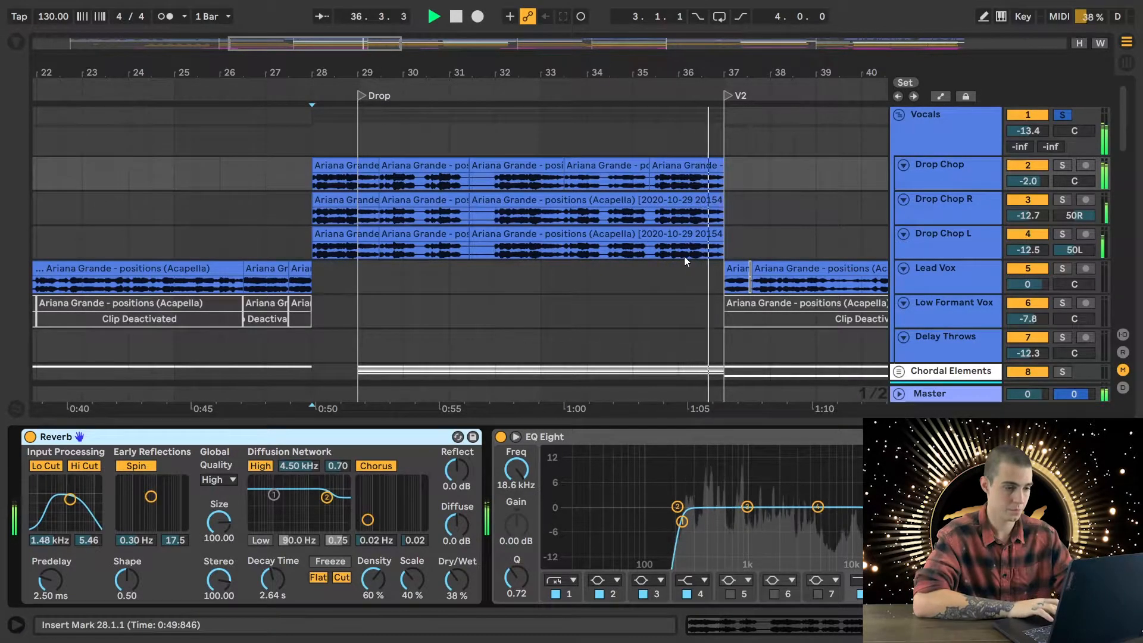
pyautogui.press('space')
pyautogui.scroll(-3, 684, 256)
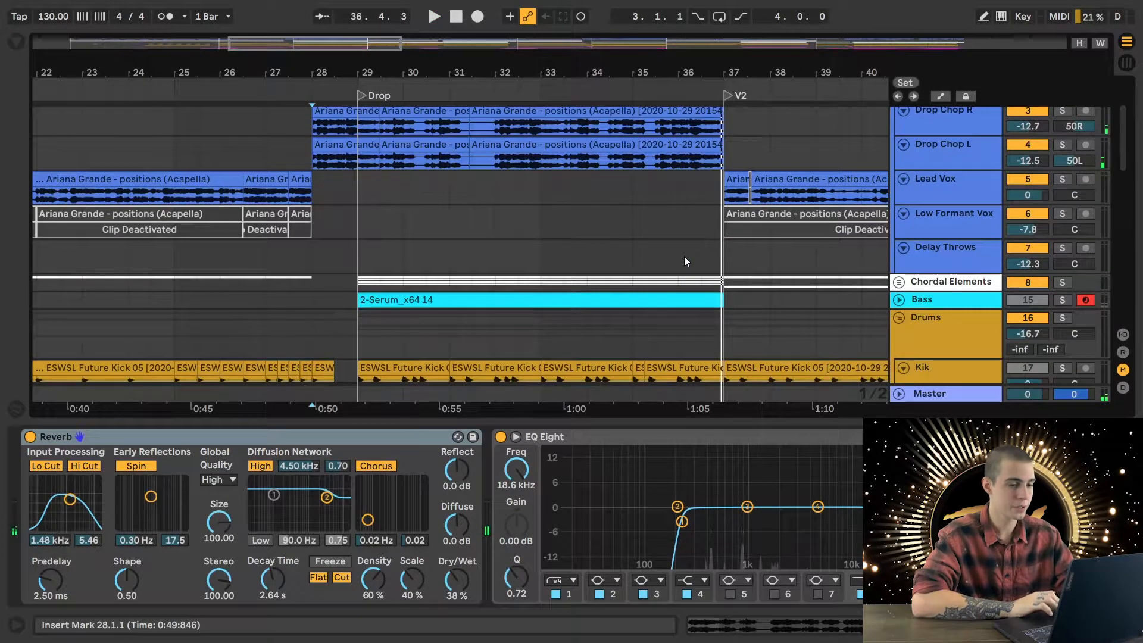
pyautogui.scroll(3, 684, 260)
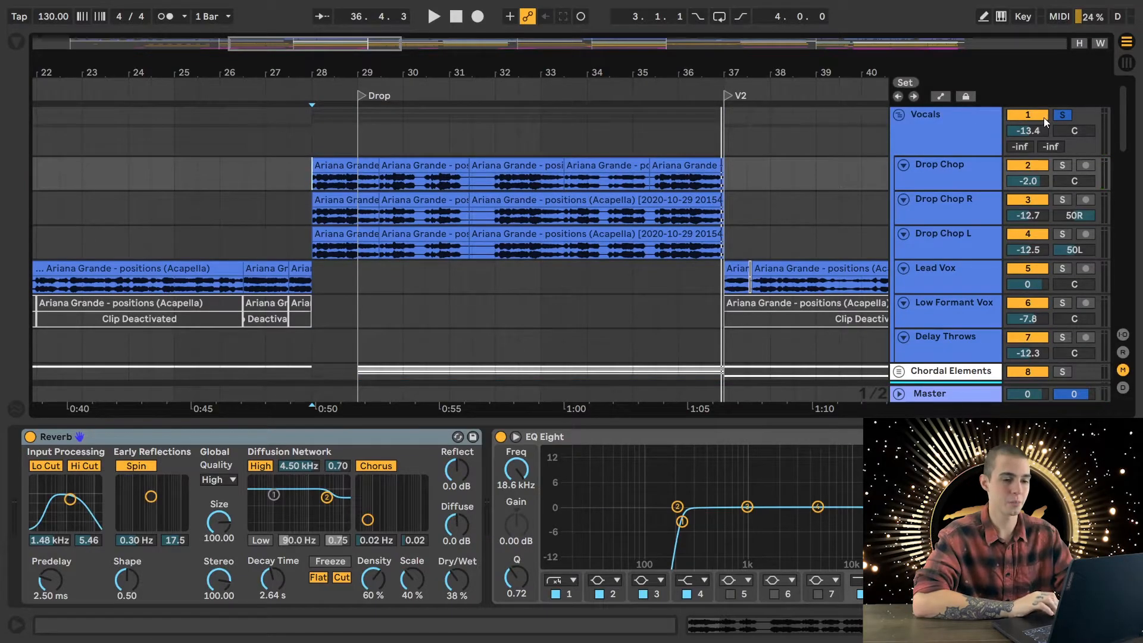
# - Expand the Chordal Elements group and view its chord tracks in the Drop section
pyautogui.scroll(-4, 651, 296)
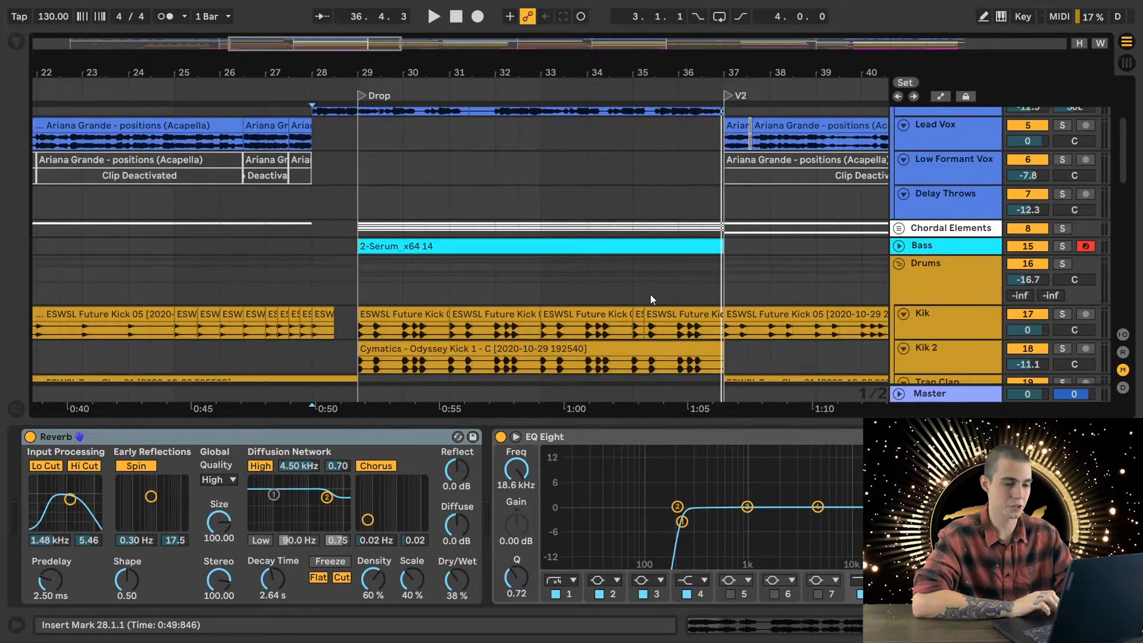
pyautogui.click(898, 229)
pyautogui.scroll(-3, 301, 266)
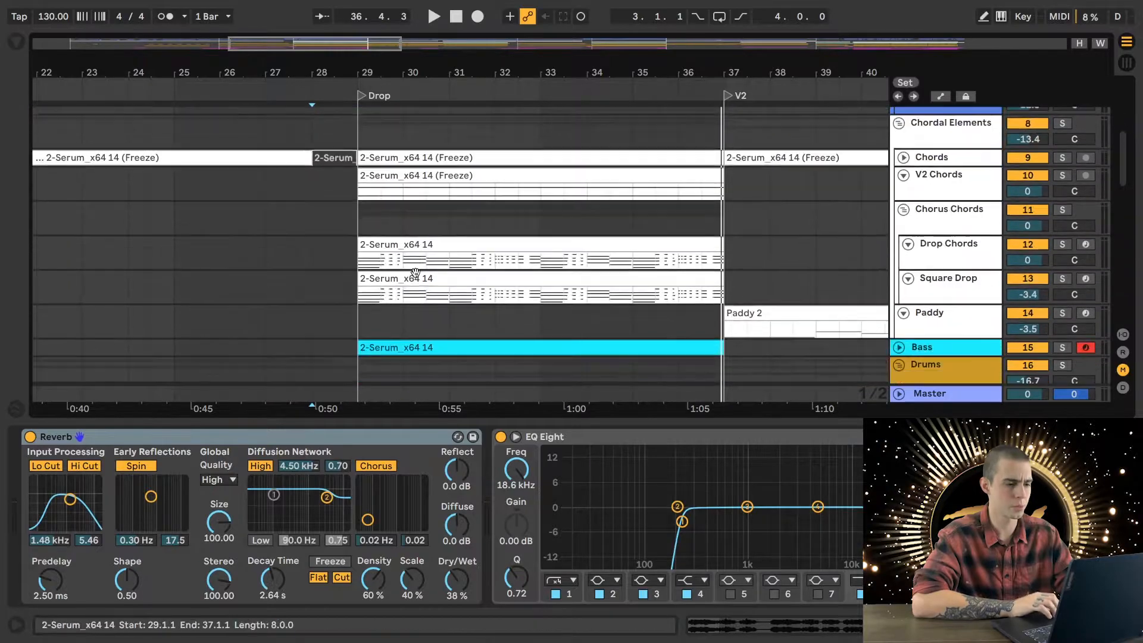
# - Place the playback start at 29.1.1 on the Drop Chords track and open its Serum instrument, Lush Super Saw 1
pyautogui.click(346, 251)
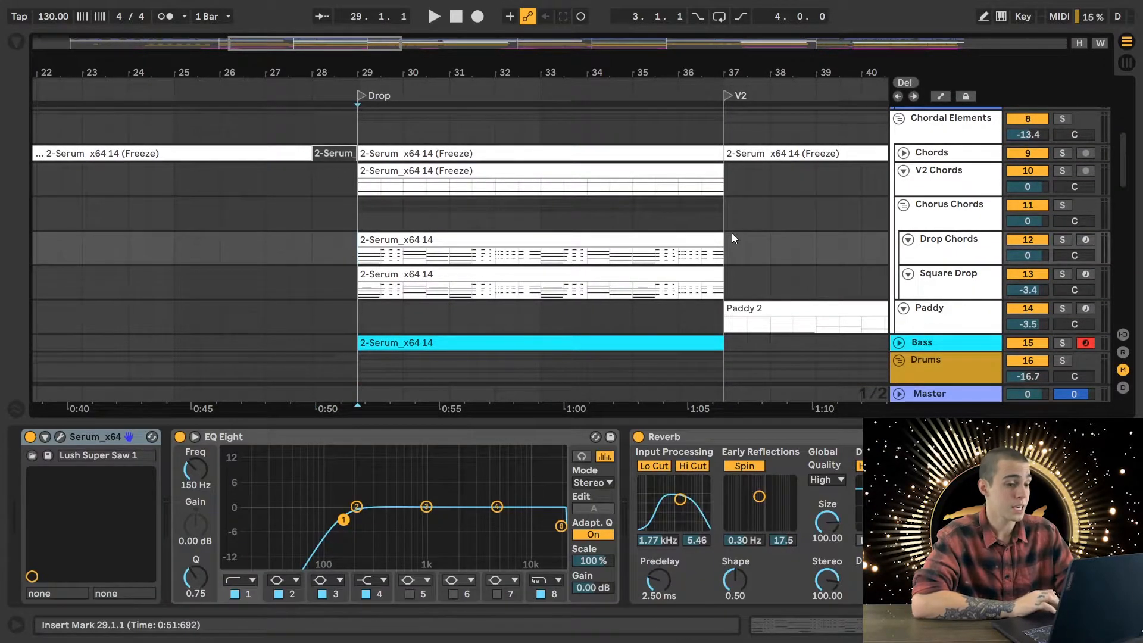
pyautogui.click(974, 252)
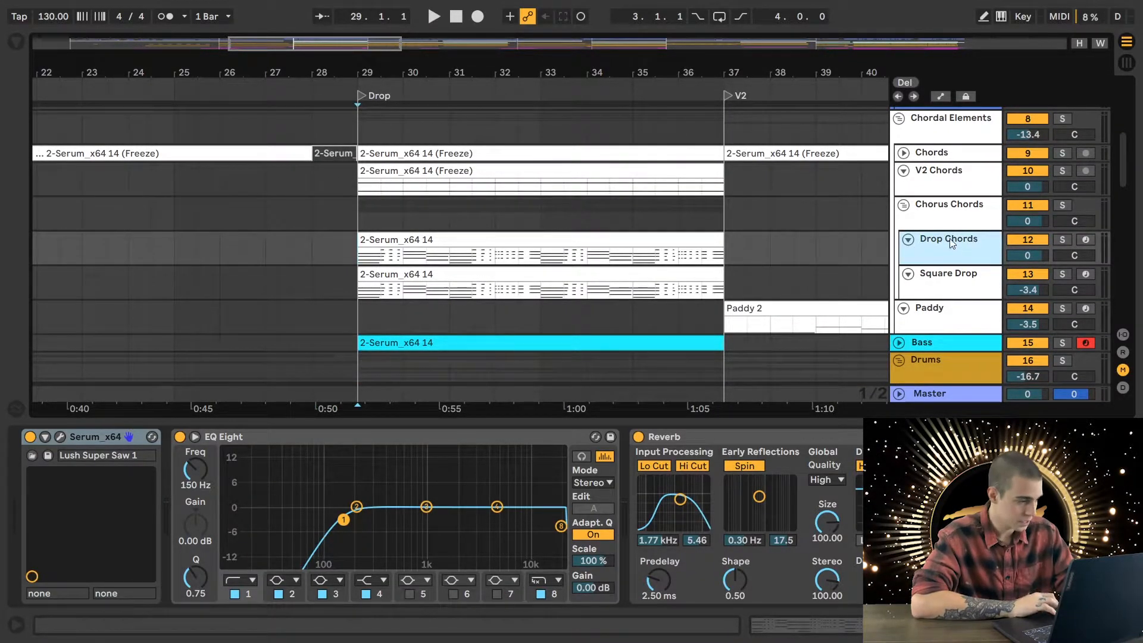
pyautogui.click(947, 286)
pyautogui.click(949, 255)
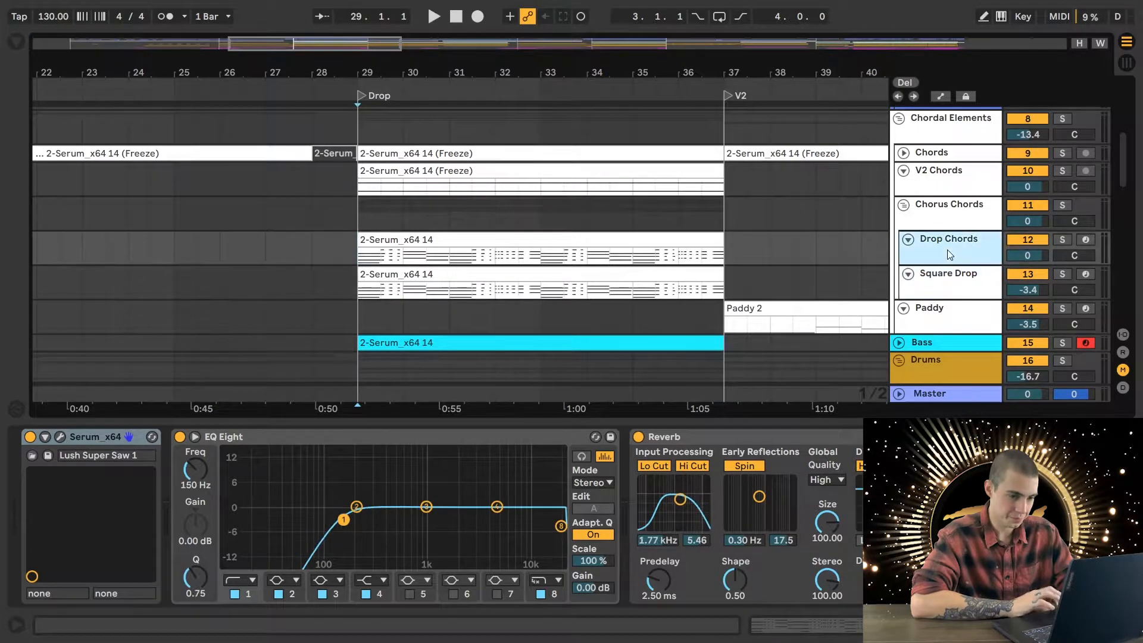
pyautogui.click(61, 437)
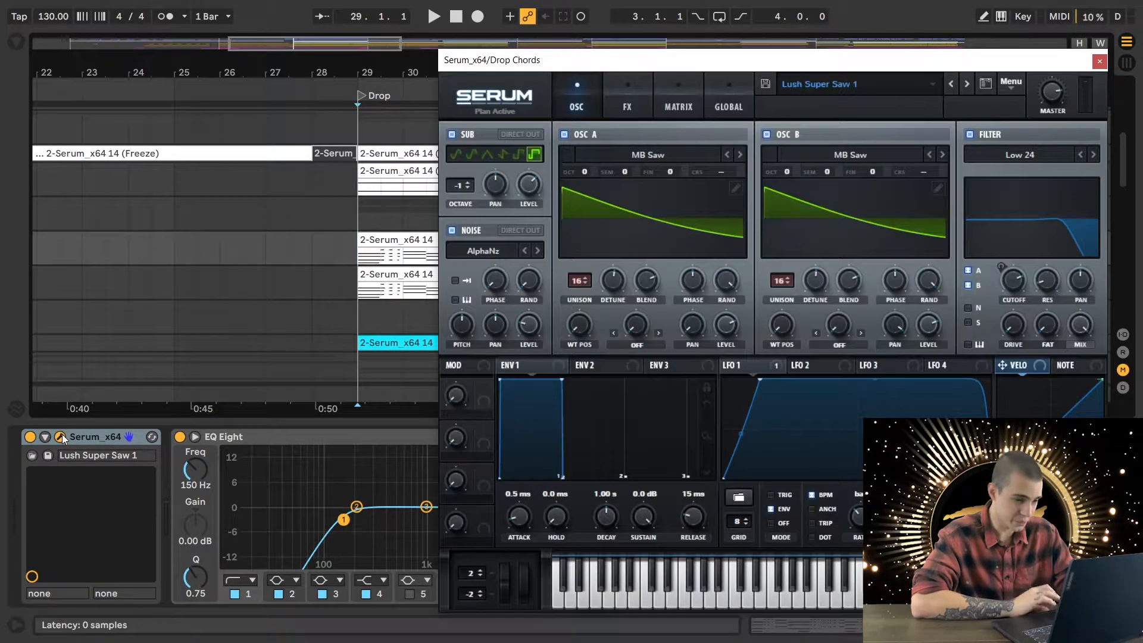
pyautogui.moveTo(519, 73); pyautogui.dragTo(526, 74)
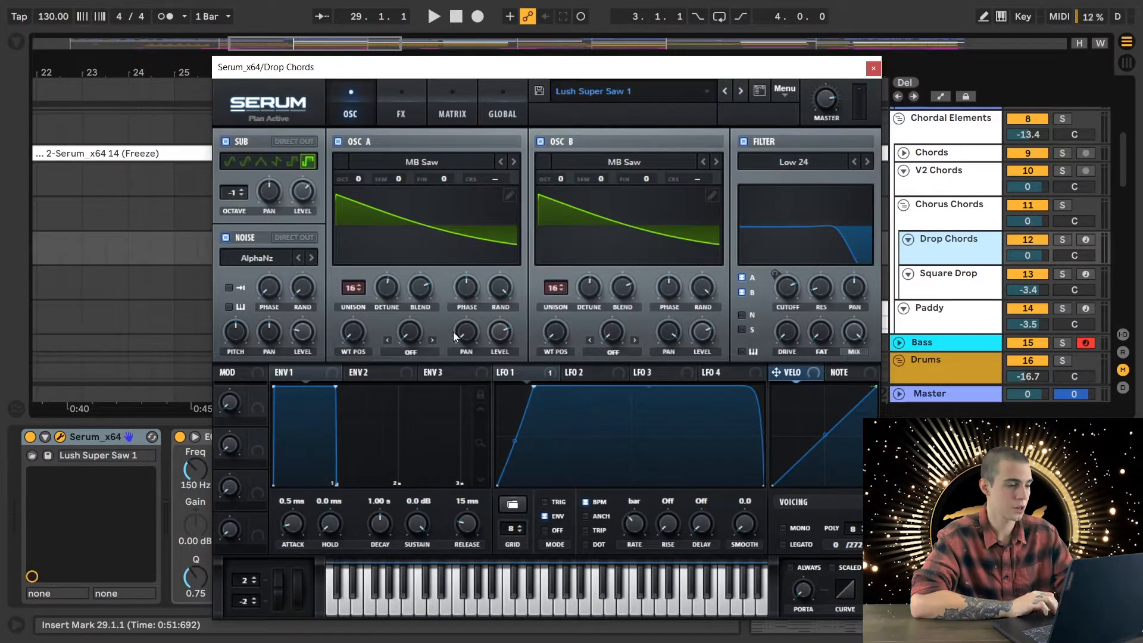
# - Play the drop from 29.1.1, solo Drop Chords partway through to bar 33, and close its Serum window
pyautogui.press('space')
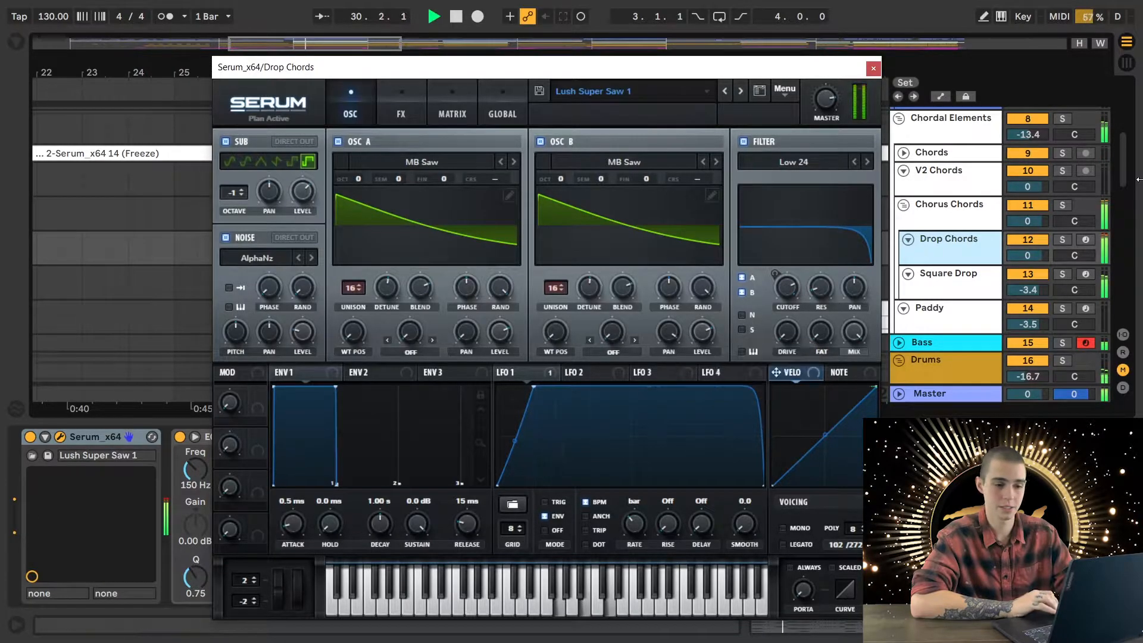
pyautogui.click(1062, 240)
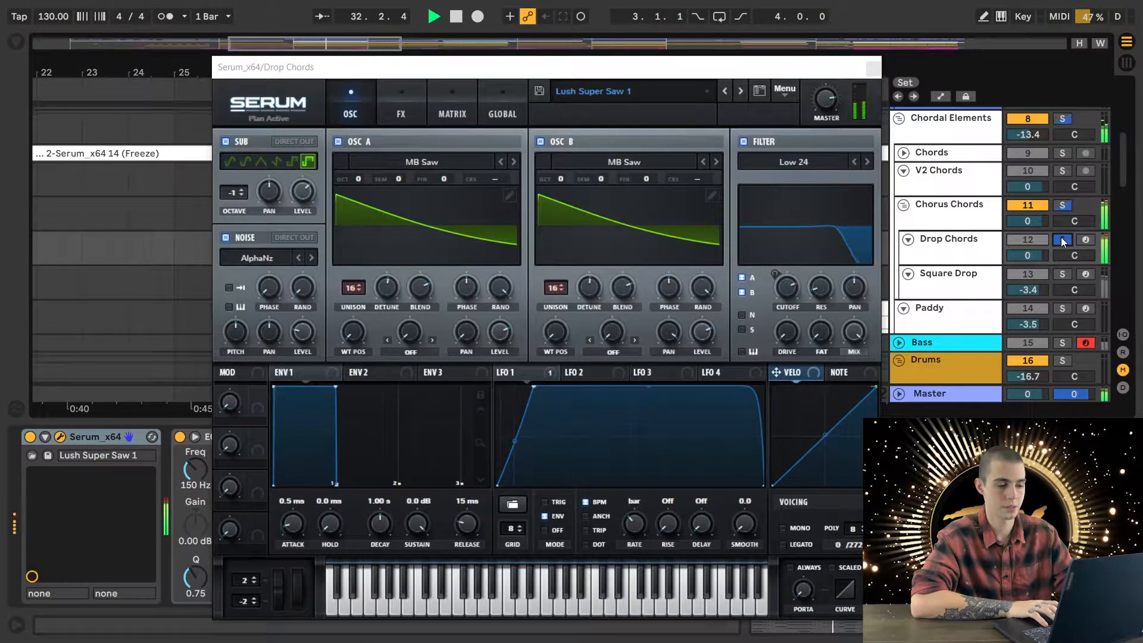
pyautogui.press('space')
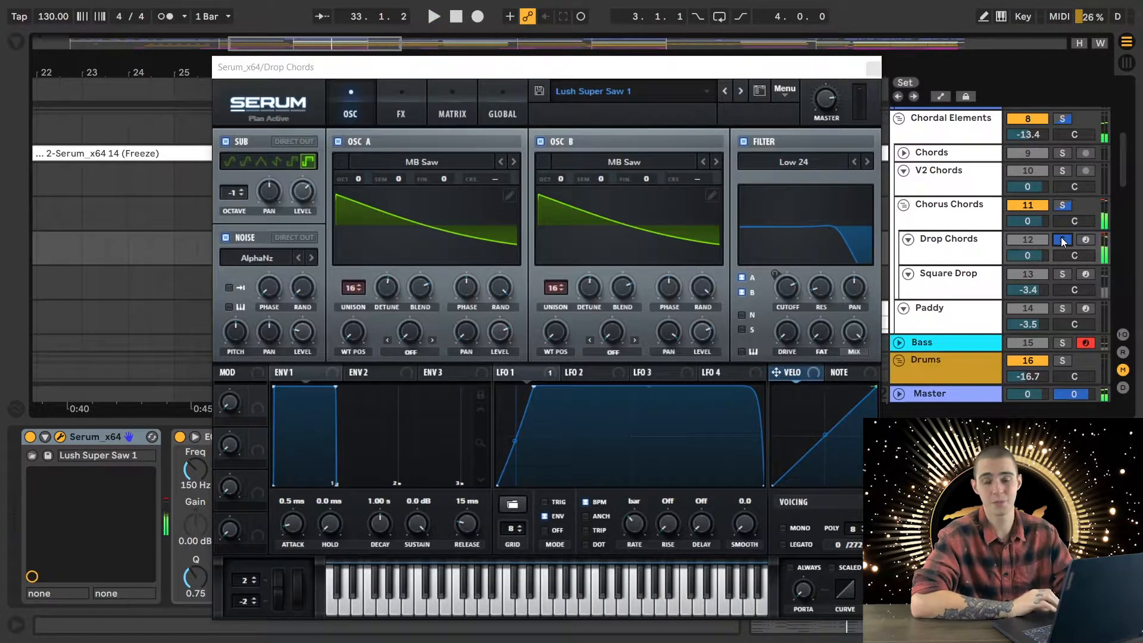
pyautogui.click(871, 69)
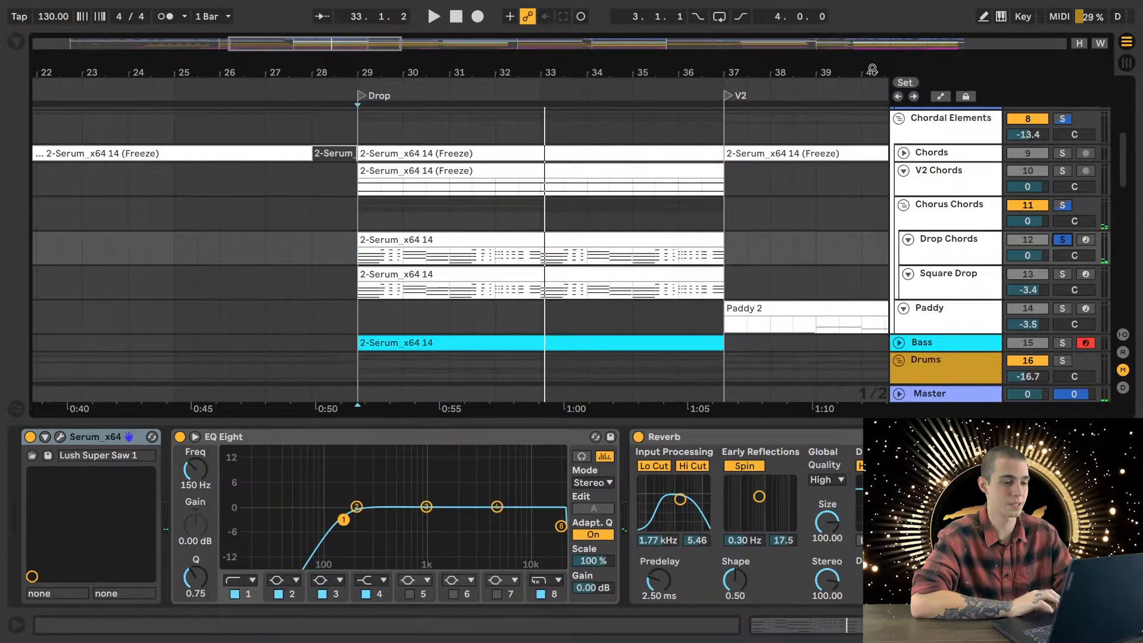
# - Set the playback start to 28.3.1, add Square Drop to the solo, and open its Serum instrument
pyautogui.click(330, 251)
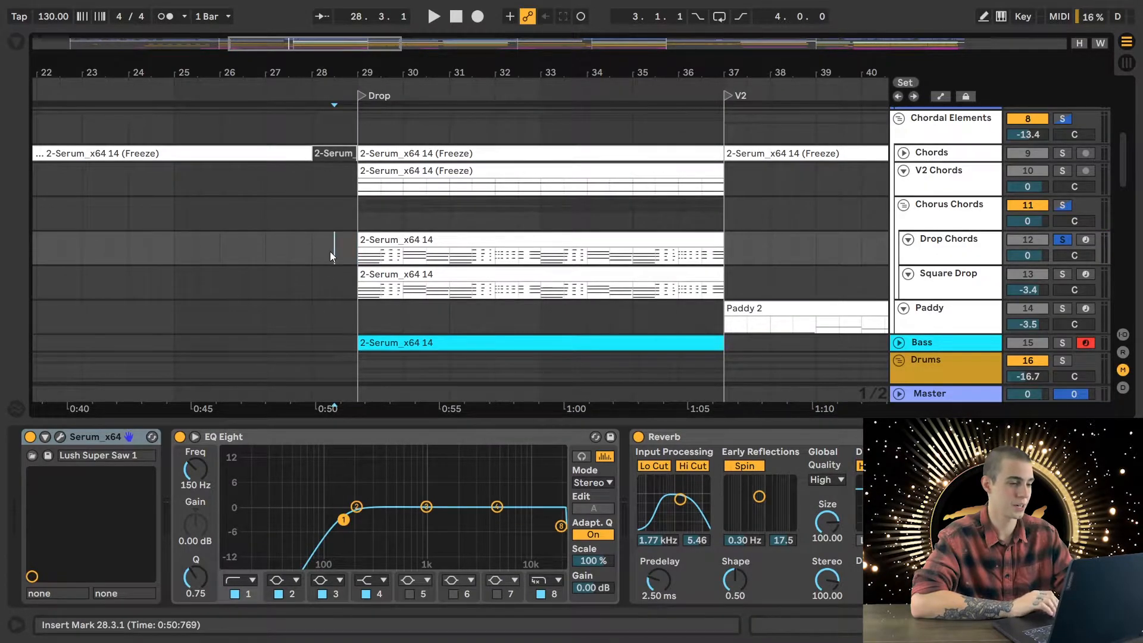
pyautogui.scroll(-3, 330, 251)
pyautogui.scroll(3, 358, 244)
pyautogui.keyDown('ctrl'); pyautogui.click(1062, 287); pyautogui.keyUp('ctrl')
pyautogui.click(978, 301)
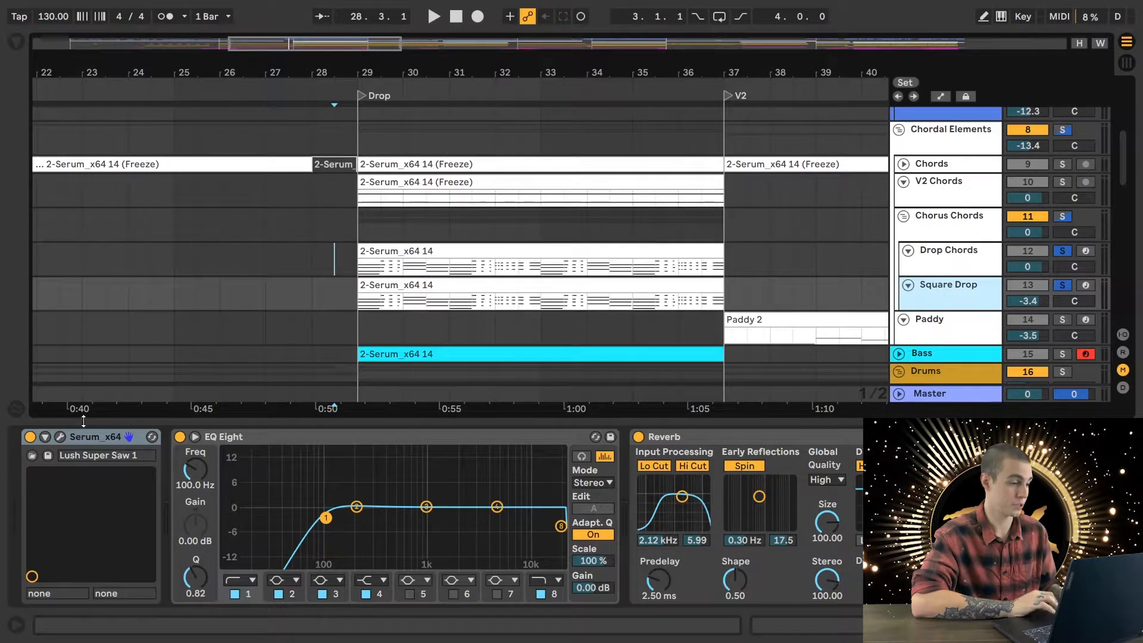
pyautogui.click(62, 436)
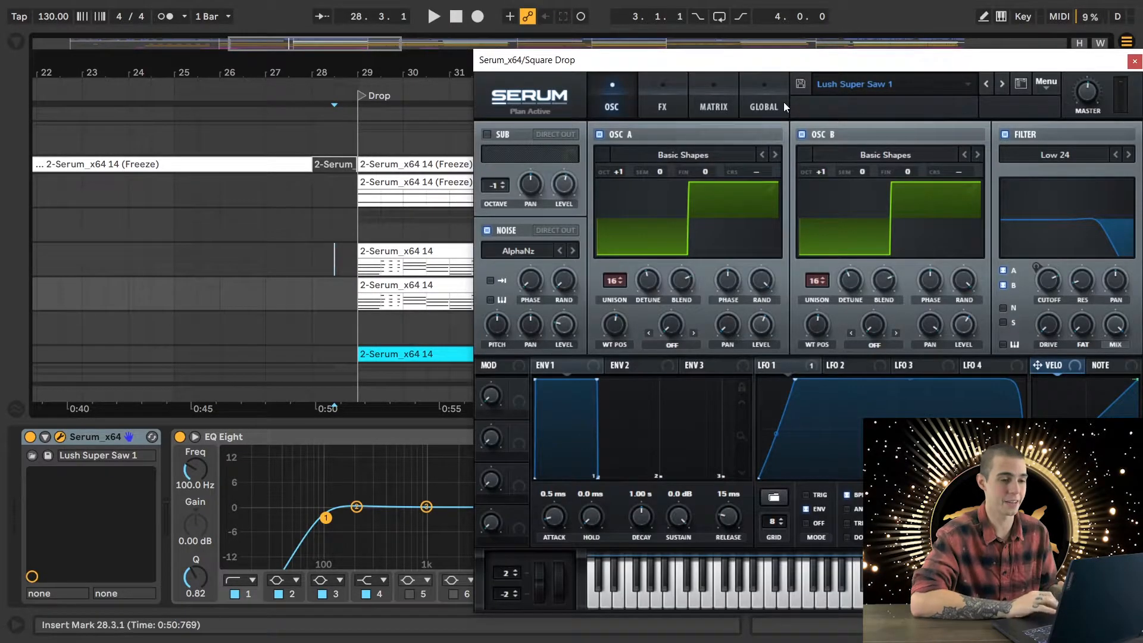
pyautogui.moveTo(827, 68); pyautogui.dragTo(625, 70)
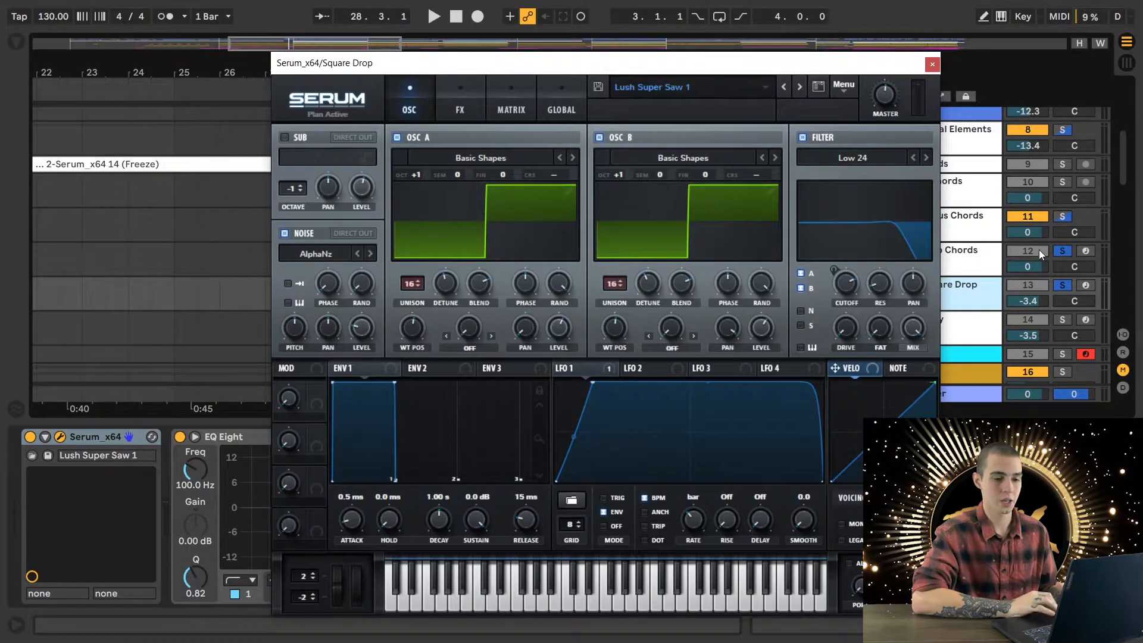
# - Solo only Drop Chords and play from 28.3.1 toward bar 32, comparing it with the full mix, and clear the solo
pyautogui.click(1059, 252)
pyautogui.press('space')
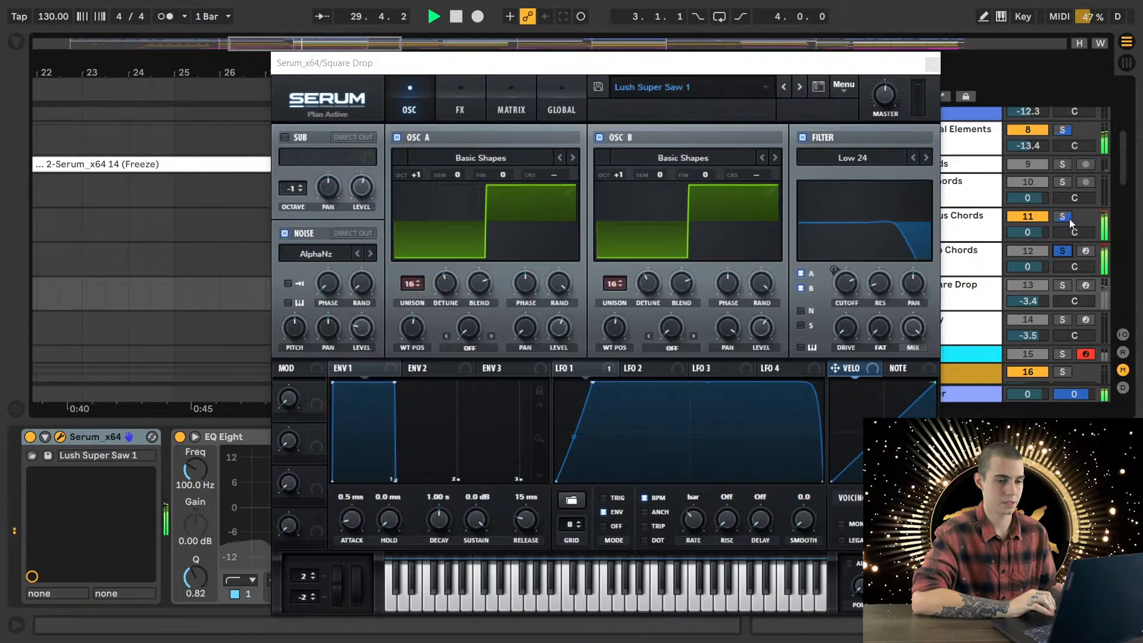
pyautogui.click(1063, 251)
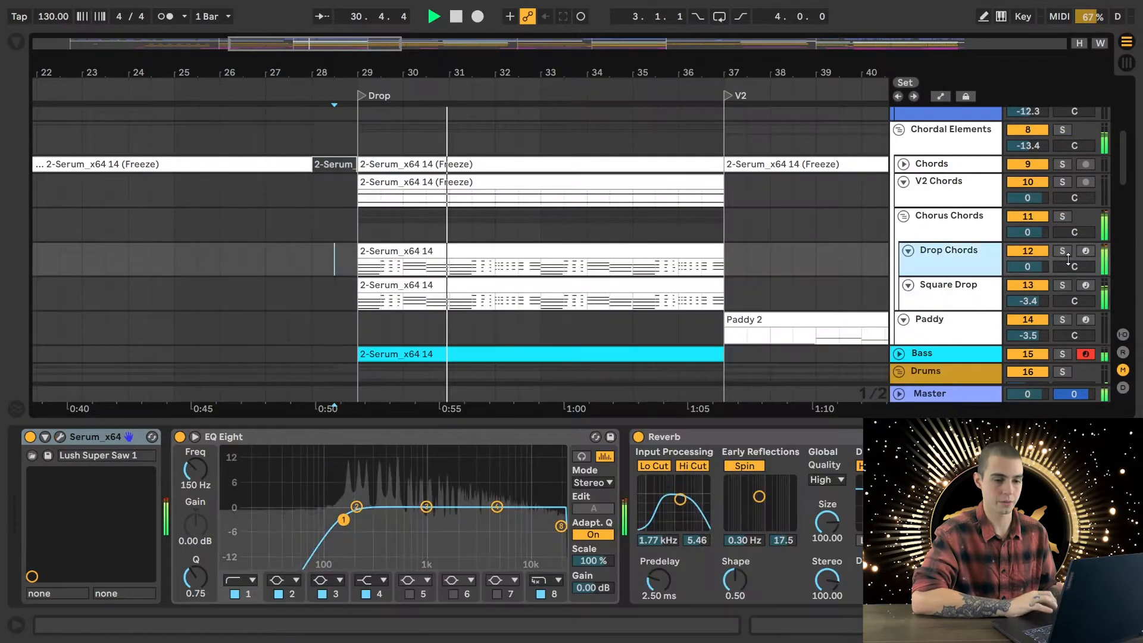
pyautogui.click(1062, 250)
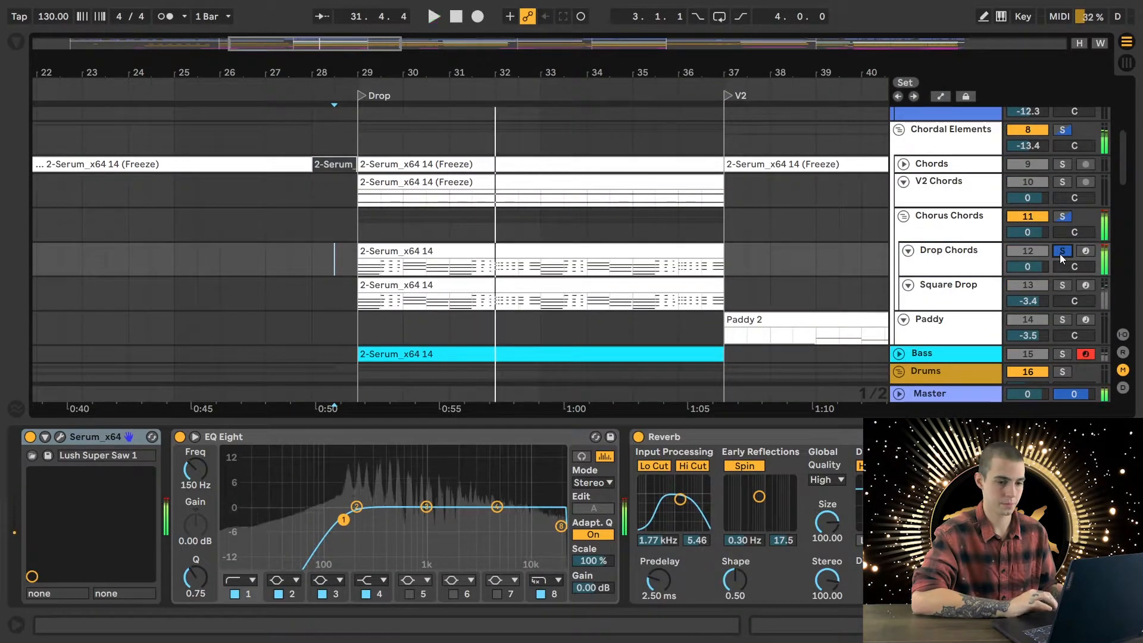
pyautogui.click(1059, 253)
# - Select and solo the Square Drop track, and play it from 28.3.1 with its Serum instrument open
pyautogui.click(961, 218)
pyautogui.click(965, 268)
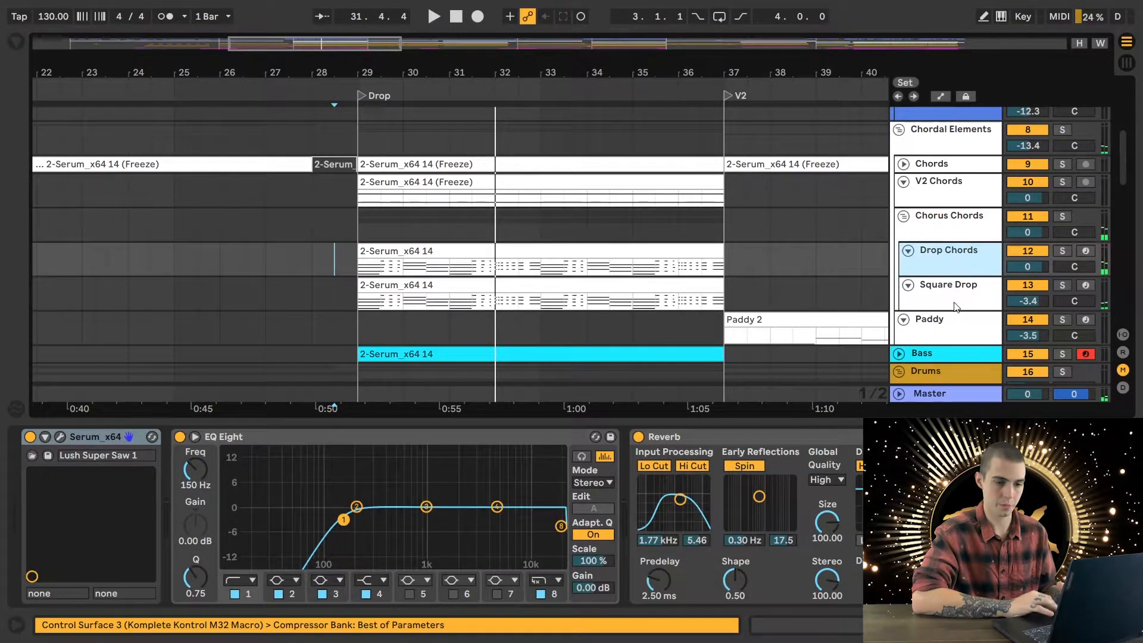
pyautogui.click(967, 295)
pyautogui.click(1062, 285)
pyautogui.press('space')
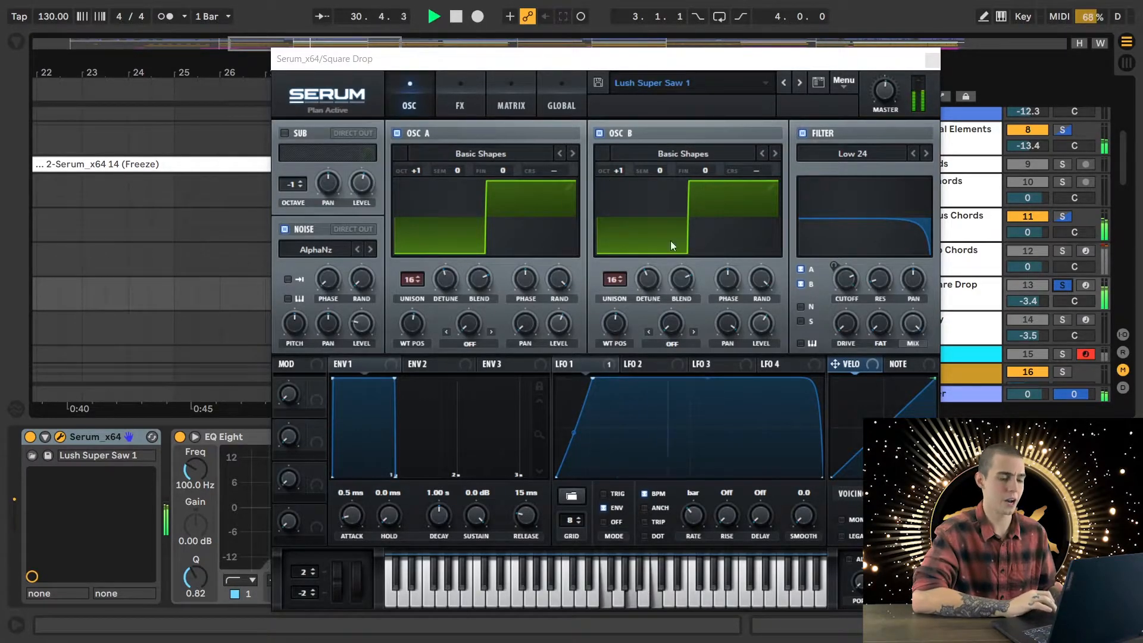
# - Add Drop Chords to the Square Drop solo to hear both layers together, then close Serum and clear the solos
pyautogui.click(1062, 252)
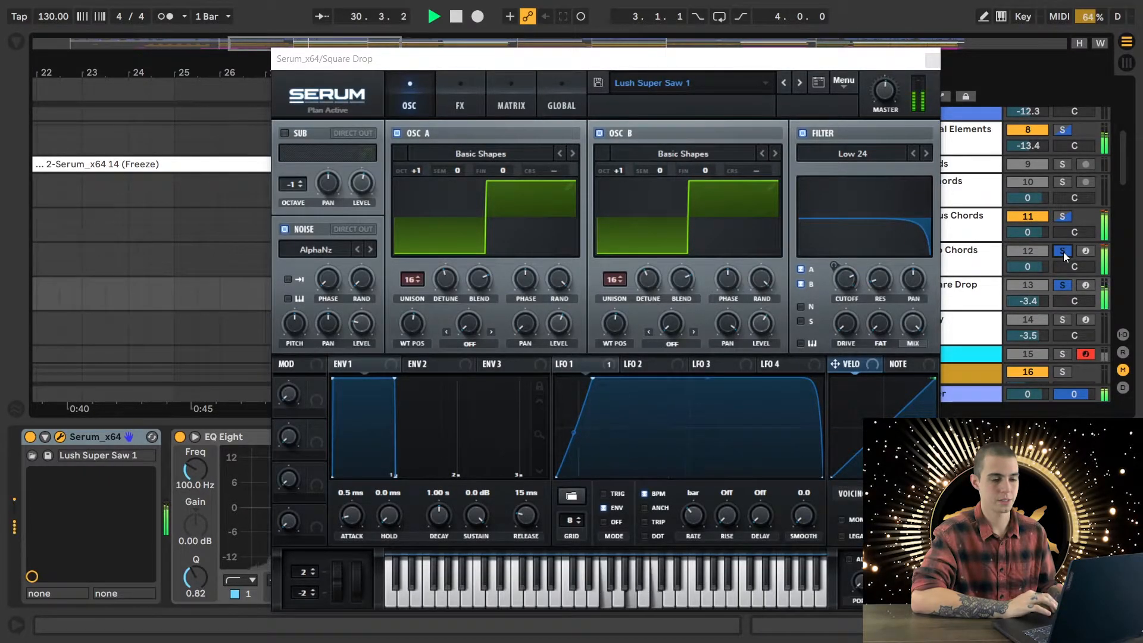
pyautogui.press('space')
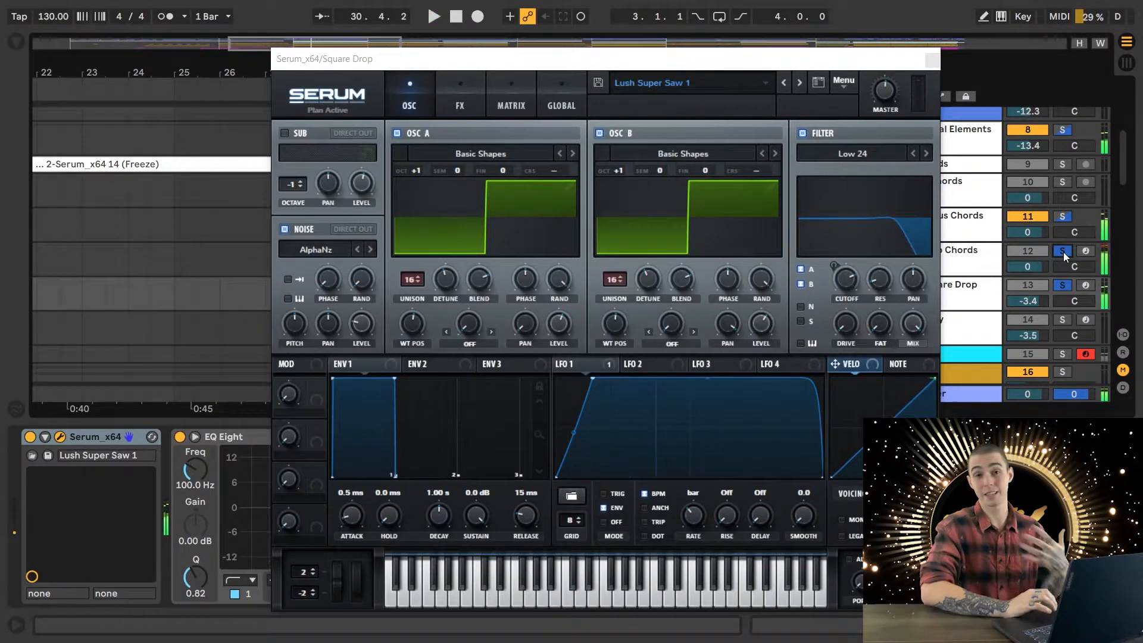
pyautogui.click(930, 60)
pyautogui.scroll(-2, 744, 286)
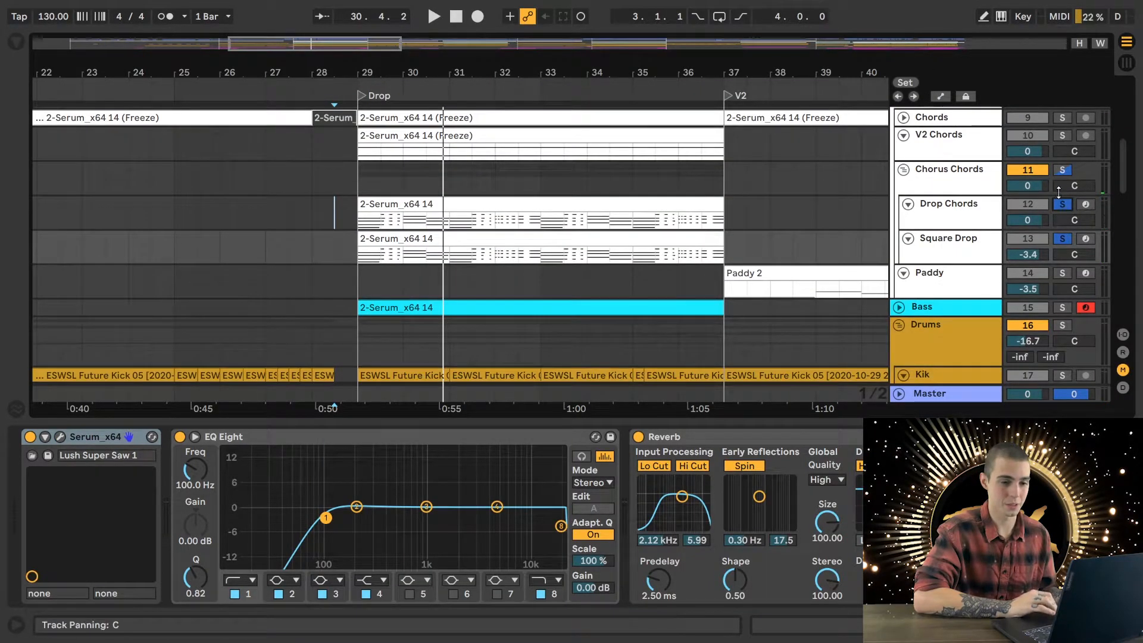
pyautogui.click(1063, 204)
# - Expand the Bass track and view its MIDI note pattern across the Drop section
pyautogui.click(898, 308)
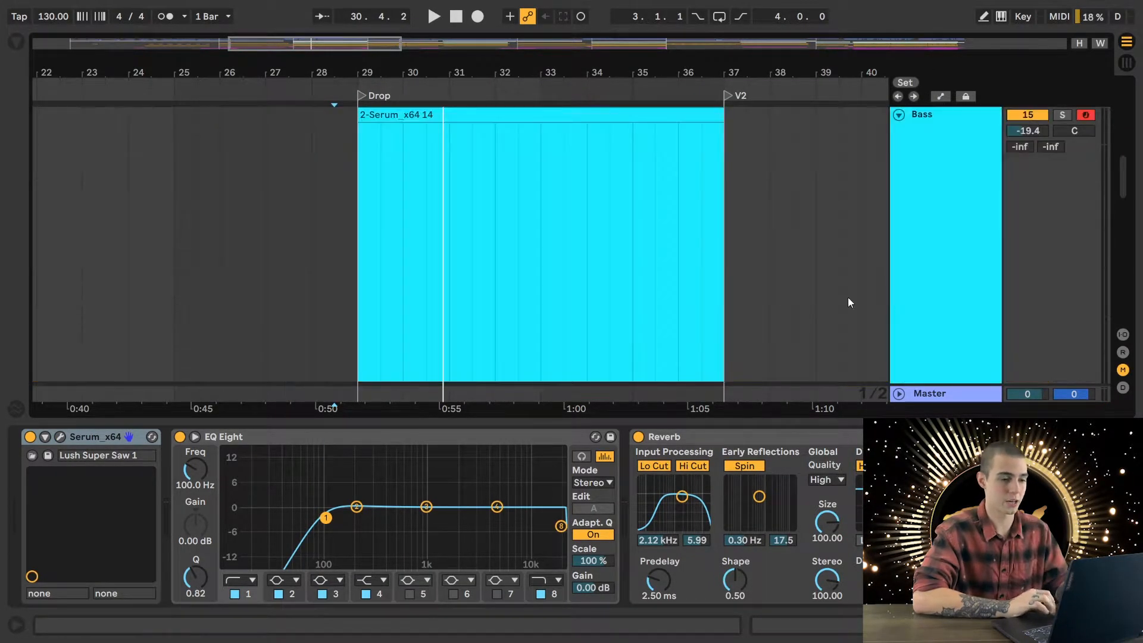
pyautogui.scroll(2, 630, 279)
pyautogui.scroll(-5, 631, 279)
pyautogui.scroll(-1, 631, 279)
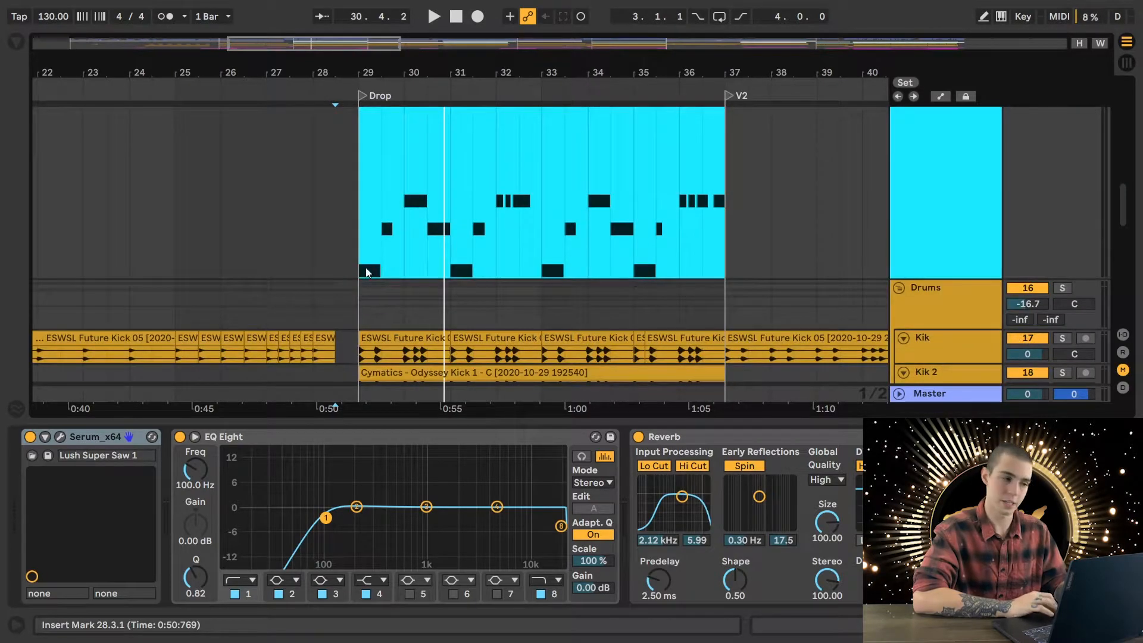
# - Inspect the Bass track's device chain and its HV 808 Bass patch in Serum, and collapse the track again
pyautogui.click(359, 267)
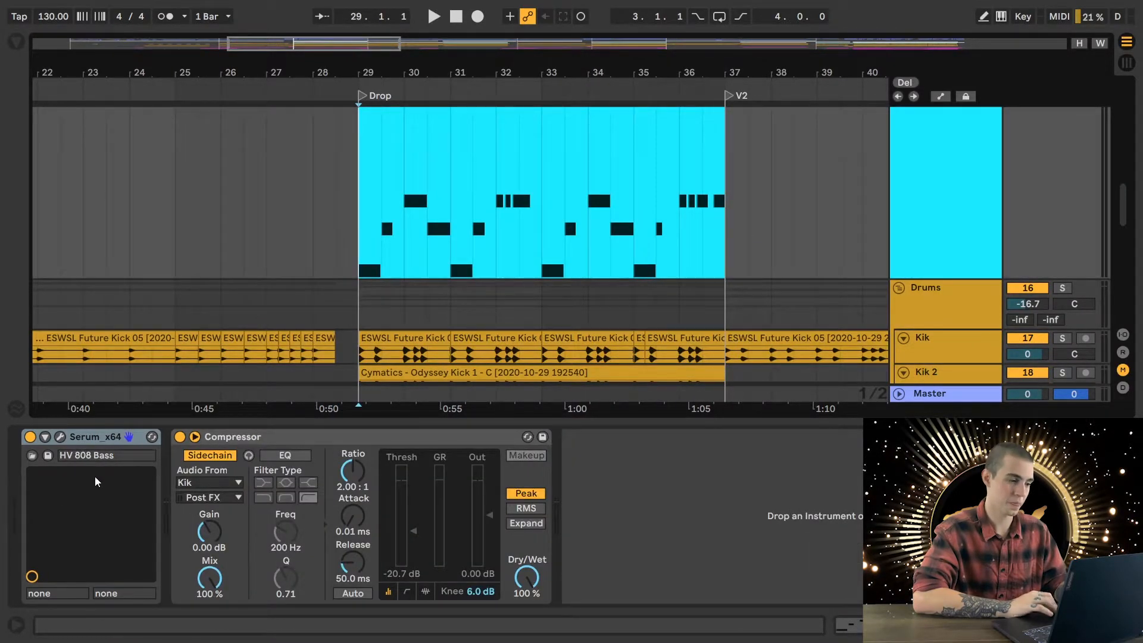
pyautogui.click(60, 436)
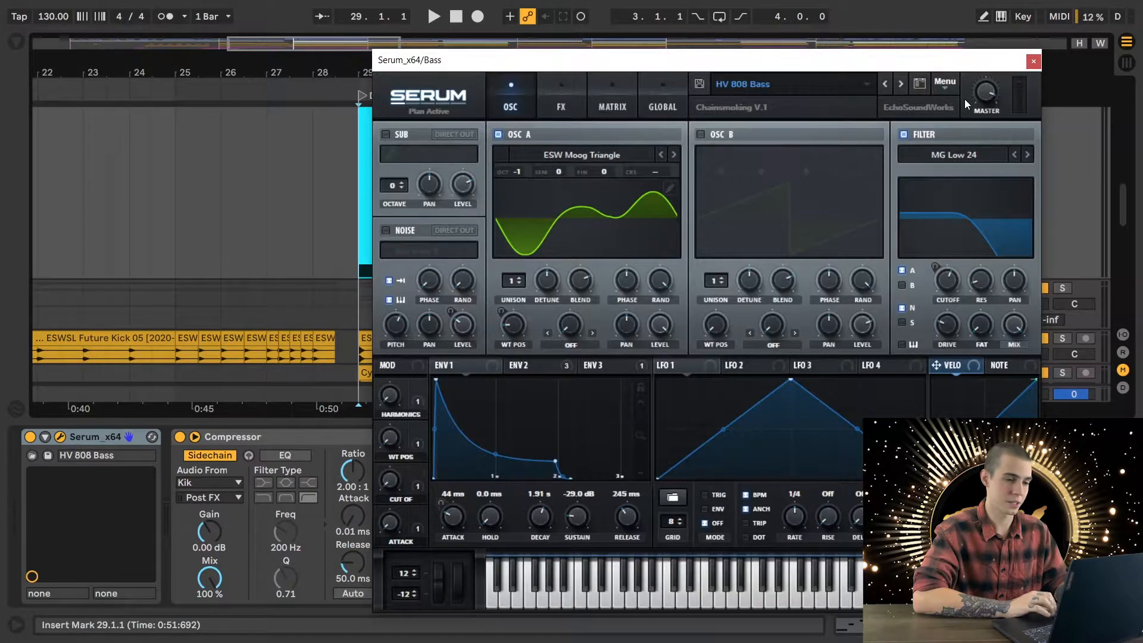
pyautogui.click(1034, 61)
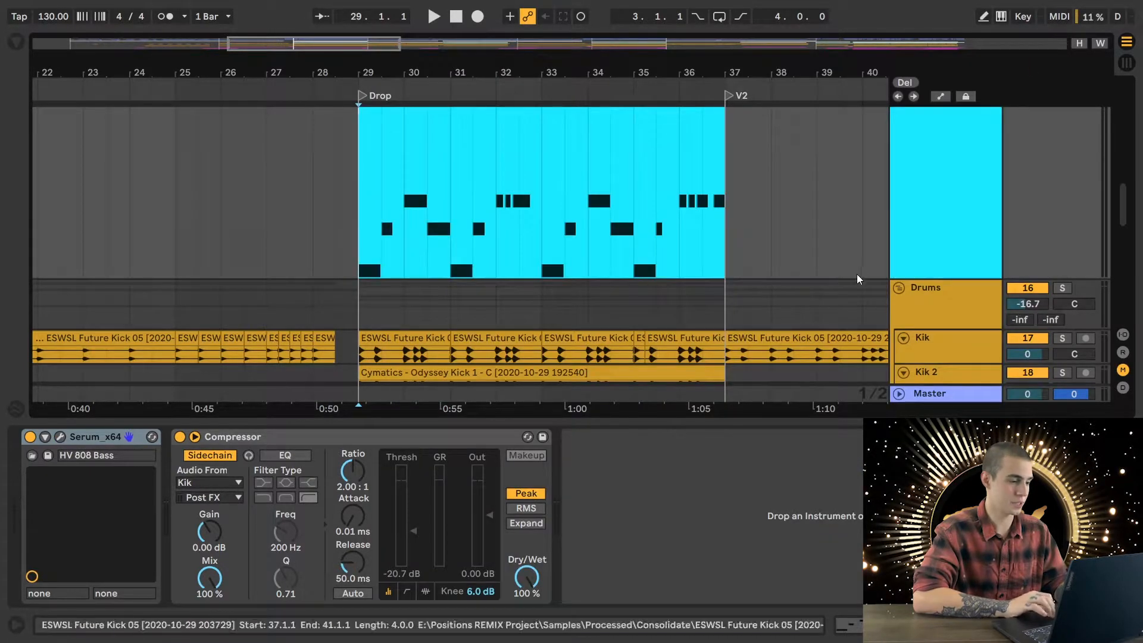
pyautogui.scroll(2, 923, 118)
pyautogui.scroll(2, 923, 117)
pyautogui.scroll(3, 868, 281)
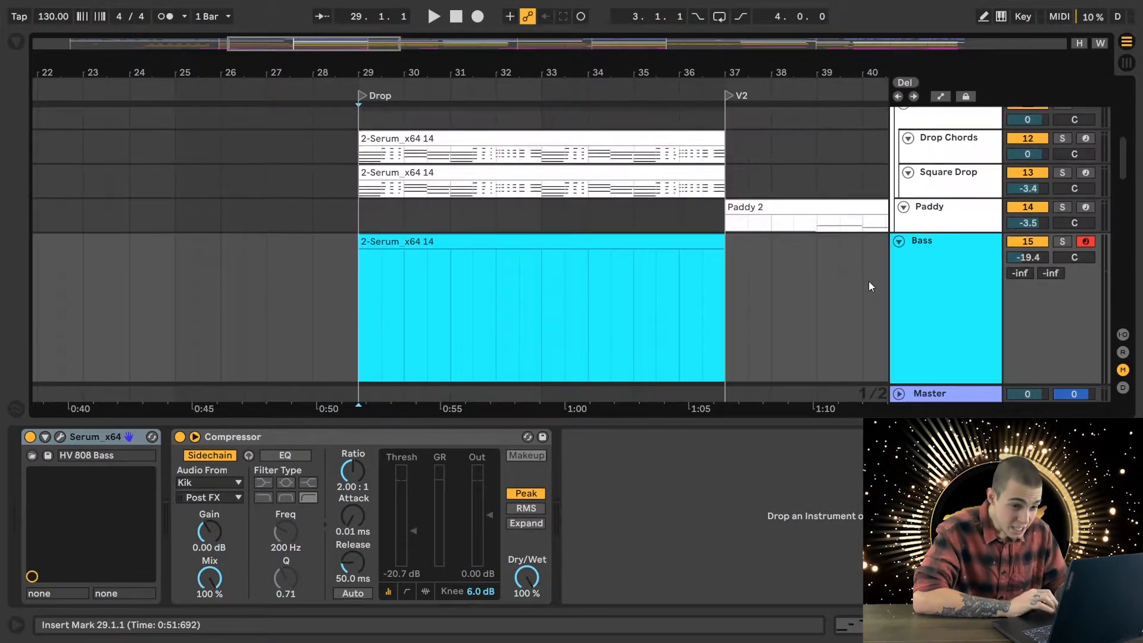
pyautogui.click(899, 241)
# - Solo the Drums group and play it from 29.1.1 into bar 33 while viewing the drum tracks in the drop
pyautogui.click(358, 323)
pyautogui.scroll(-4, 915, 175)
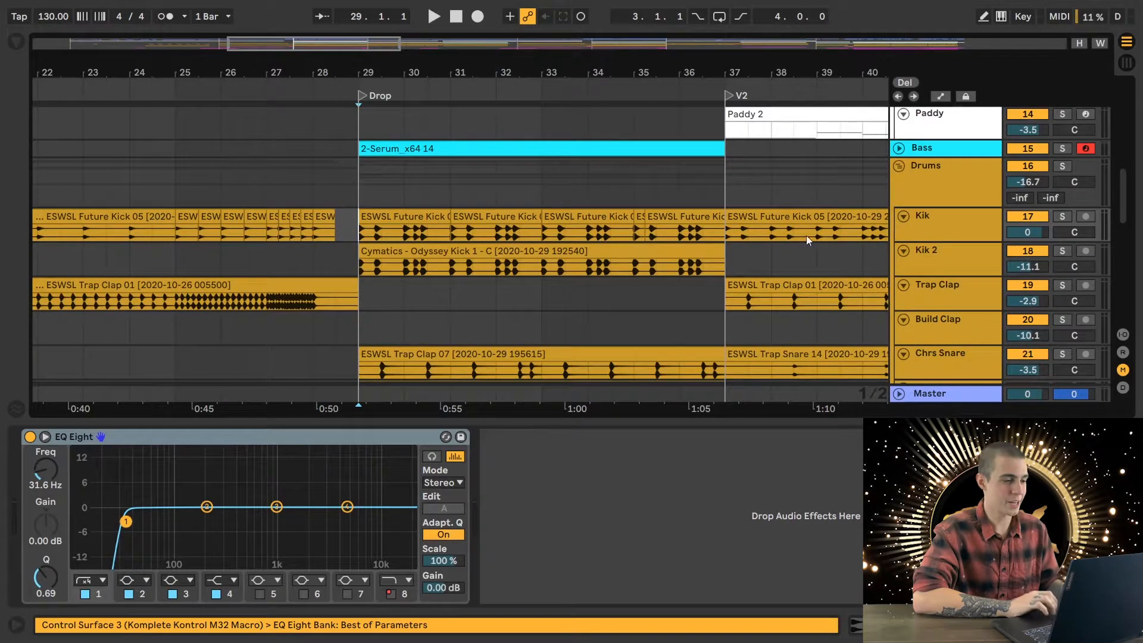
pyautogui.click(1062, 166)
pyautogui.press('space')
pyautogui.scroll(-4, 584, 298)
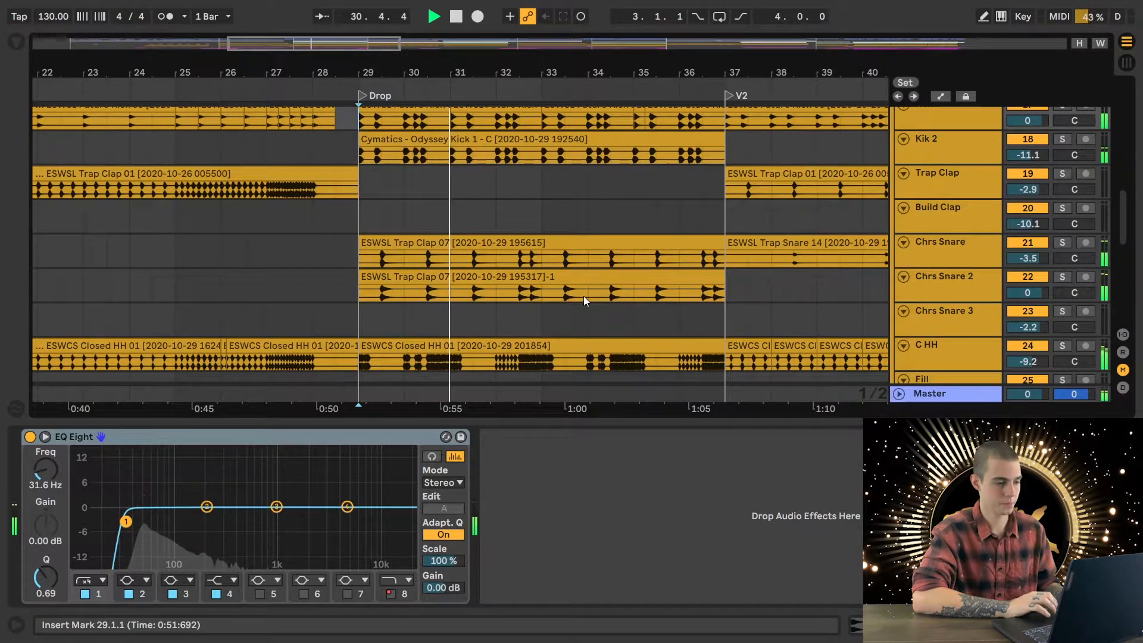
pyautogui.scroll(1, 583, 295)
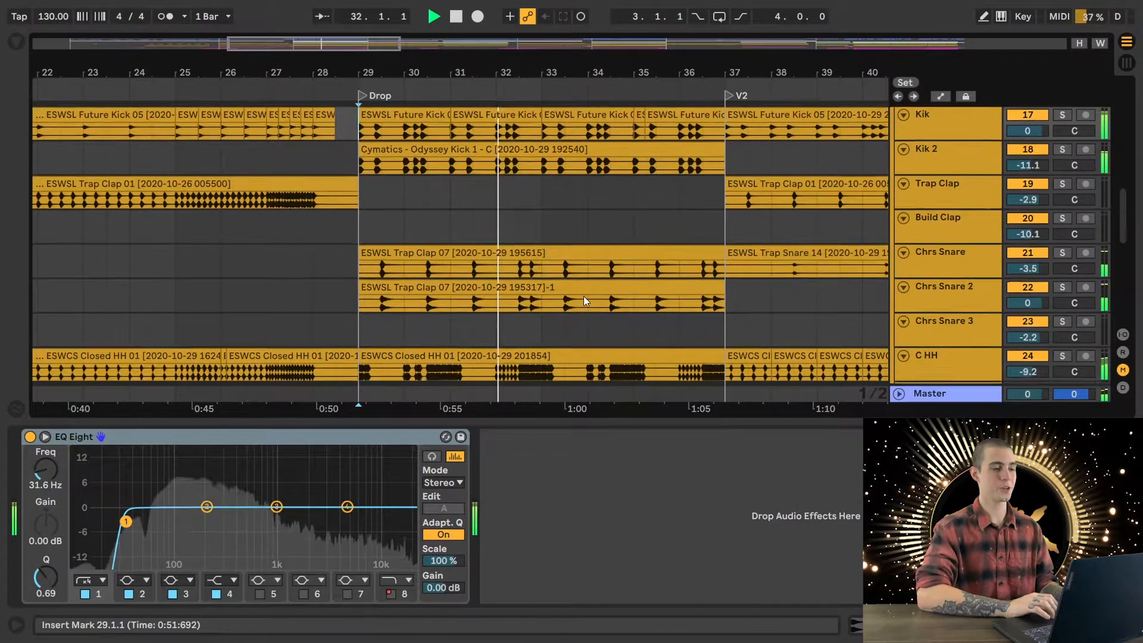
pyautogui.scroll(-1, 583, 295)
pyautogui.press('space')
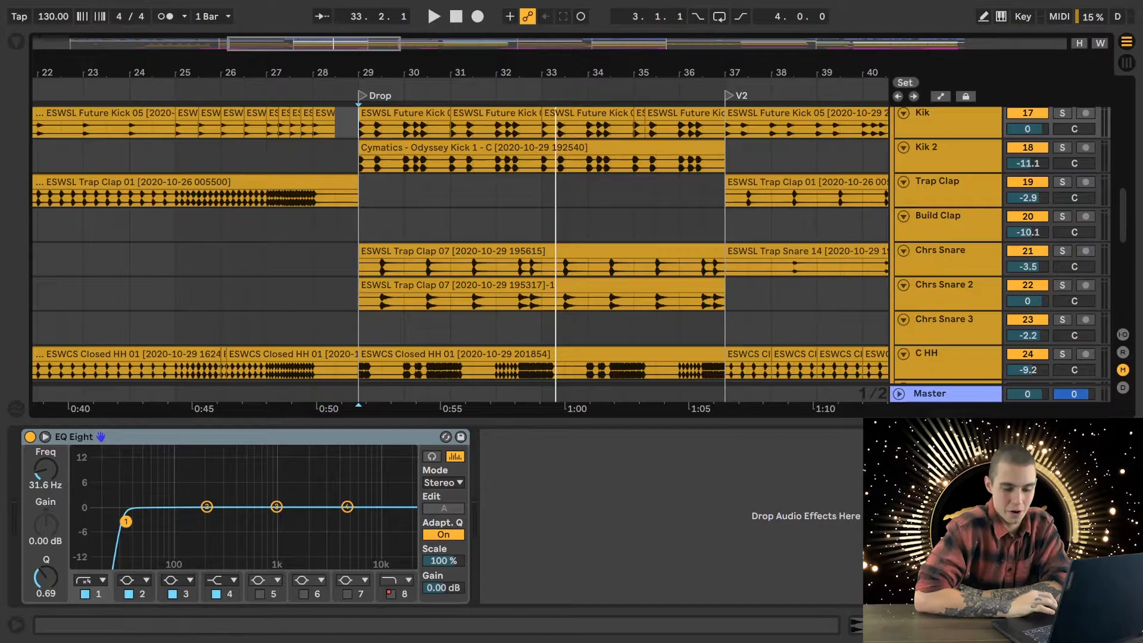
# - Hide the device view, solo Chrs Snare and Chrs Snare 2, and play both claps from 29.1.1 in the drop
pyautogui.hotkey('ctrl', 'alt', 'l')
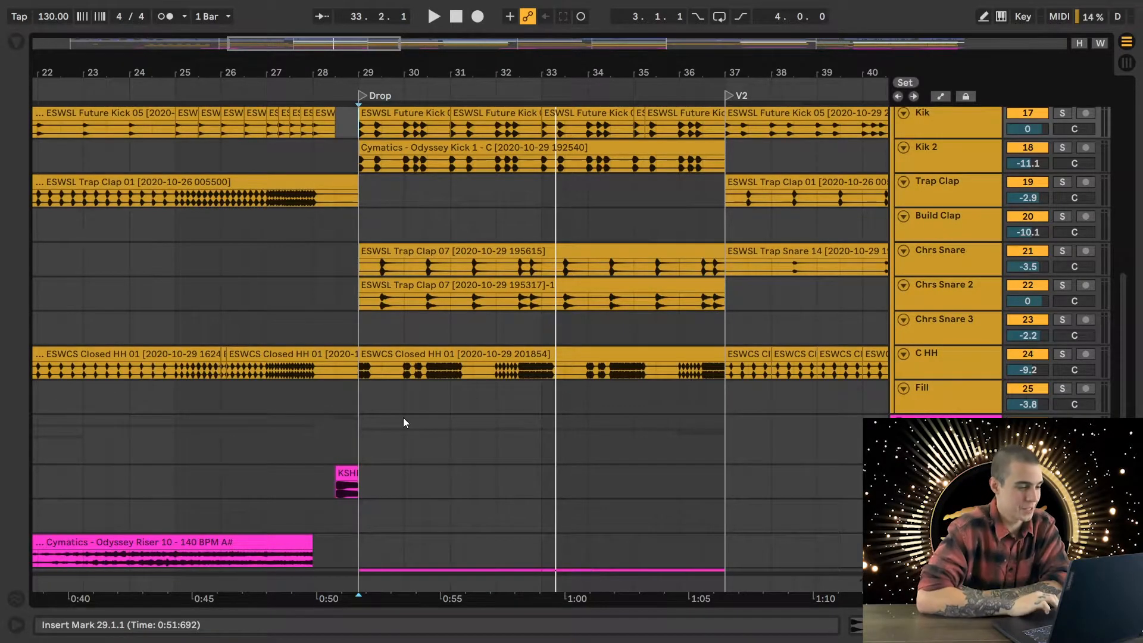
pyautogui.scroll(-3, 402, 417)
pyautogui.scroll(5, 402, 417)
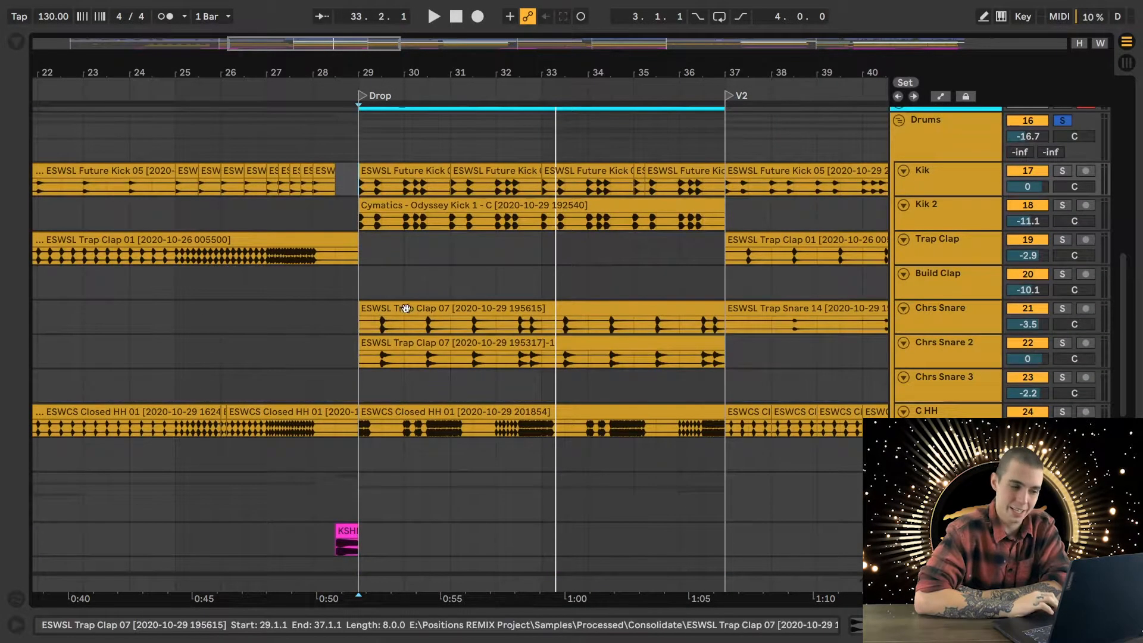
pyautogui.click(360, 323)
pyautogui.click(1063, 308)
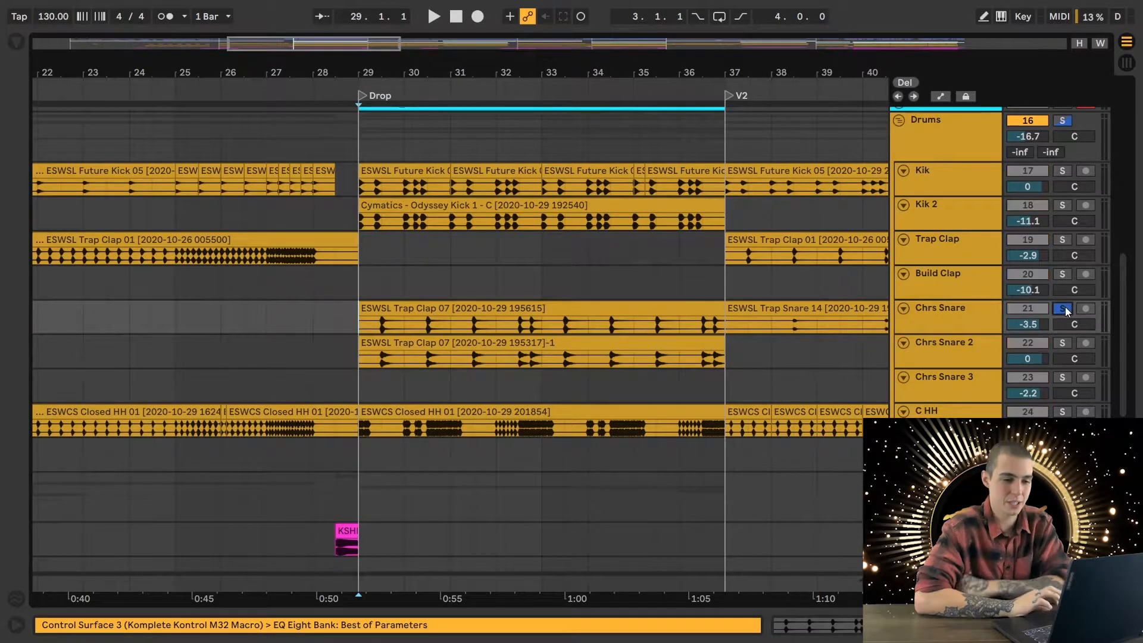
pyautogui.click(1063, 344)
pyautogui.press('space')
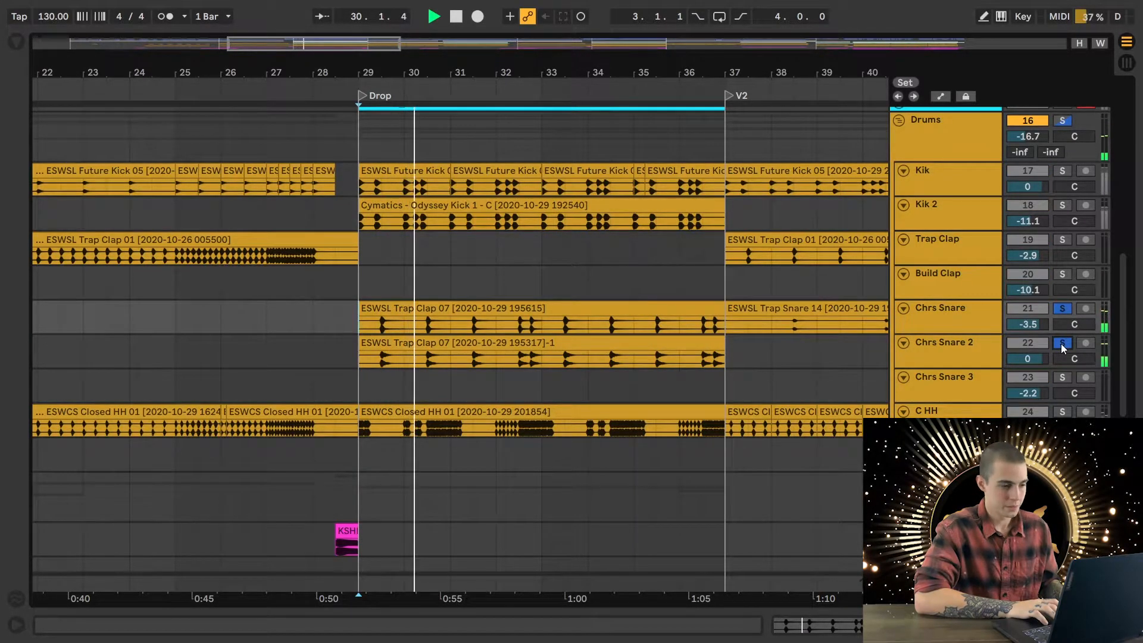
pyautogui.press('space')
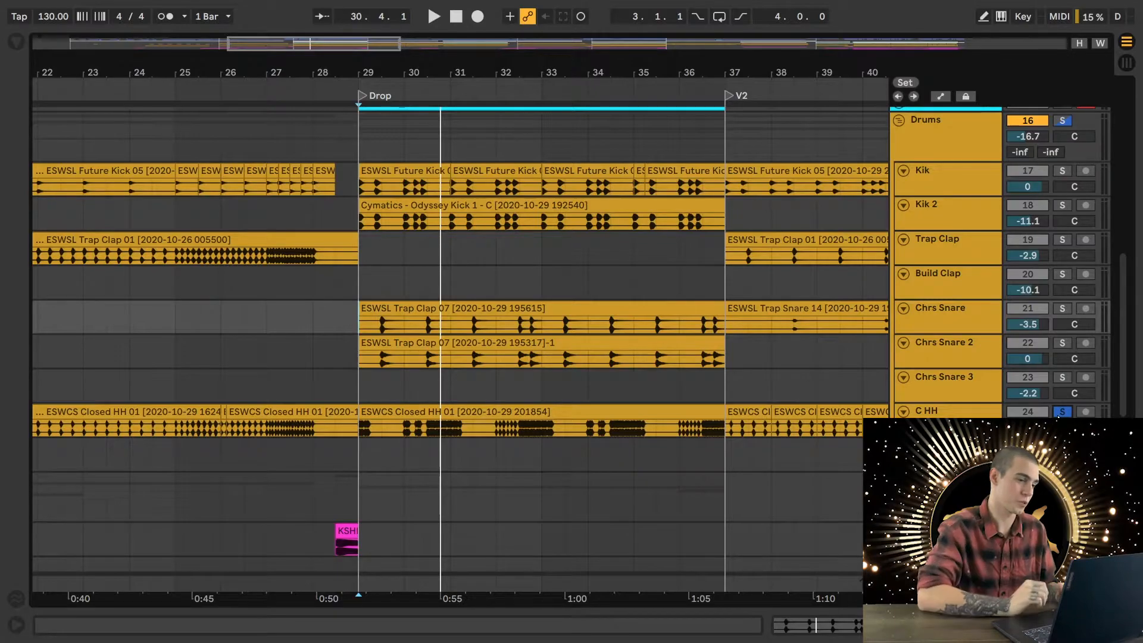
# - Play the soloed C HH track from the drop's start and open its device chain
pyautogui.press('space')
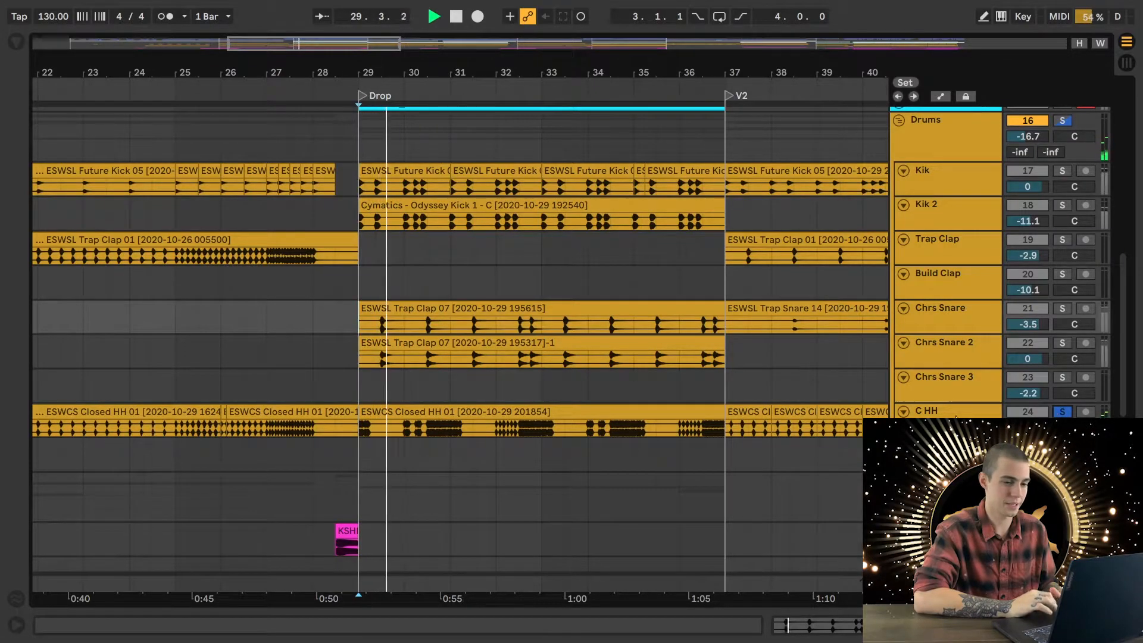
pyautogui.doubleClick(944, 416)
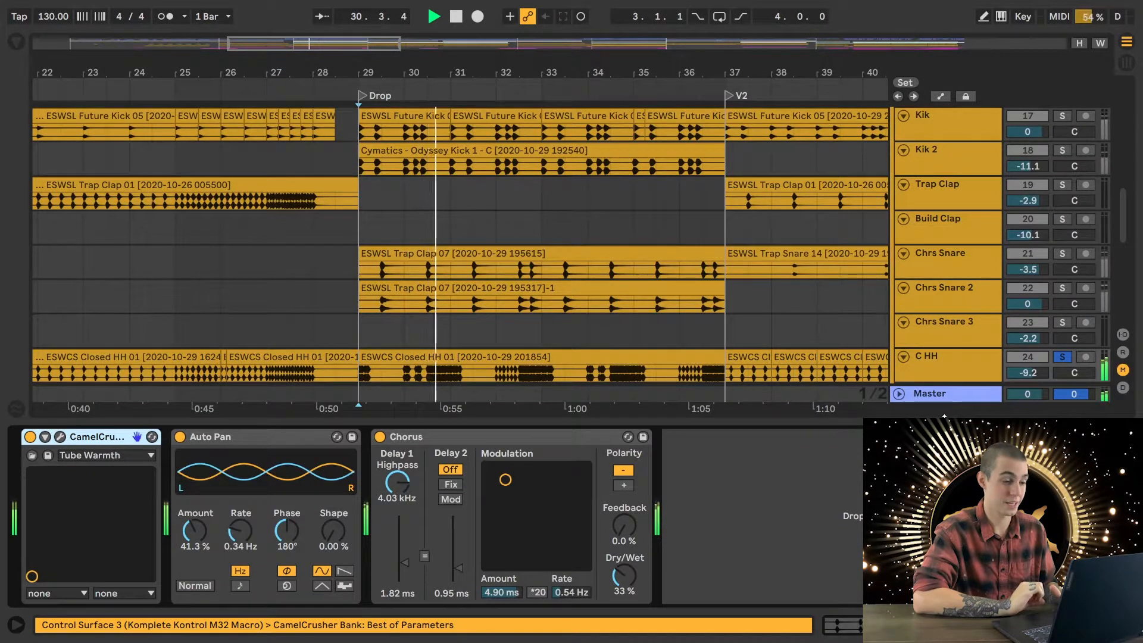
pyautogui.press('space')
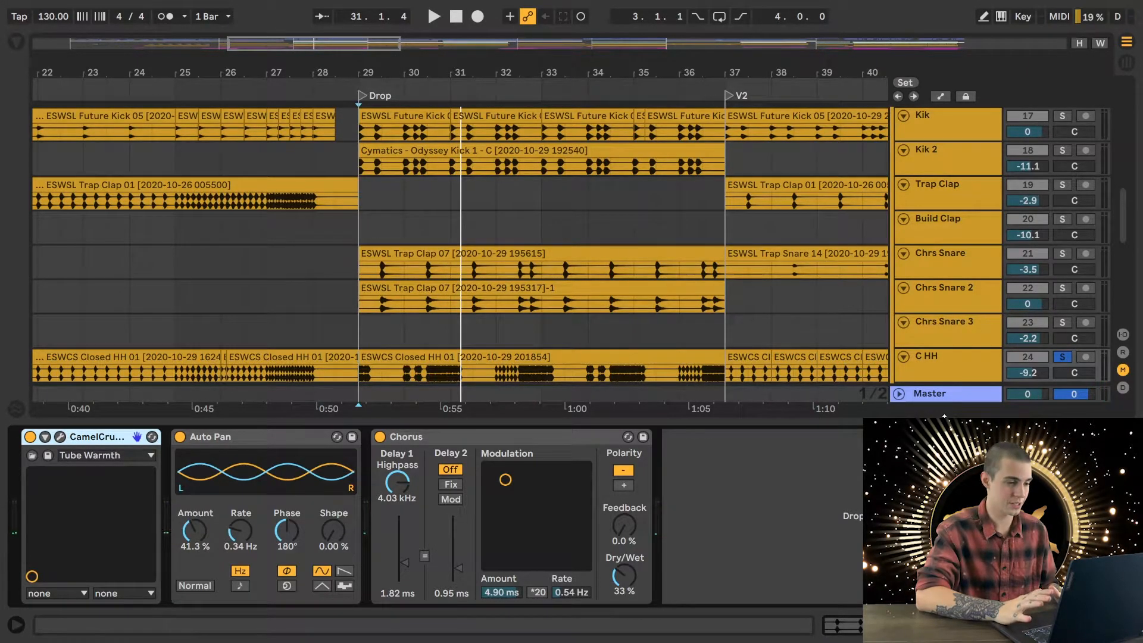
pyautogui.click(932, 363)
pyautogui.press('space')
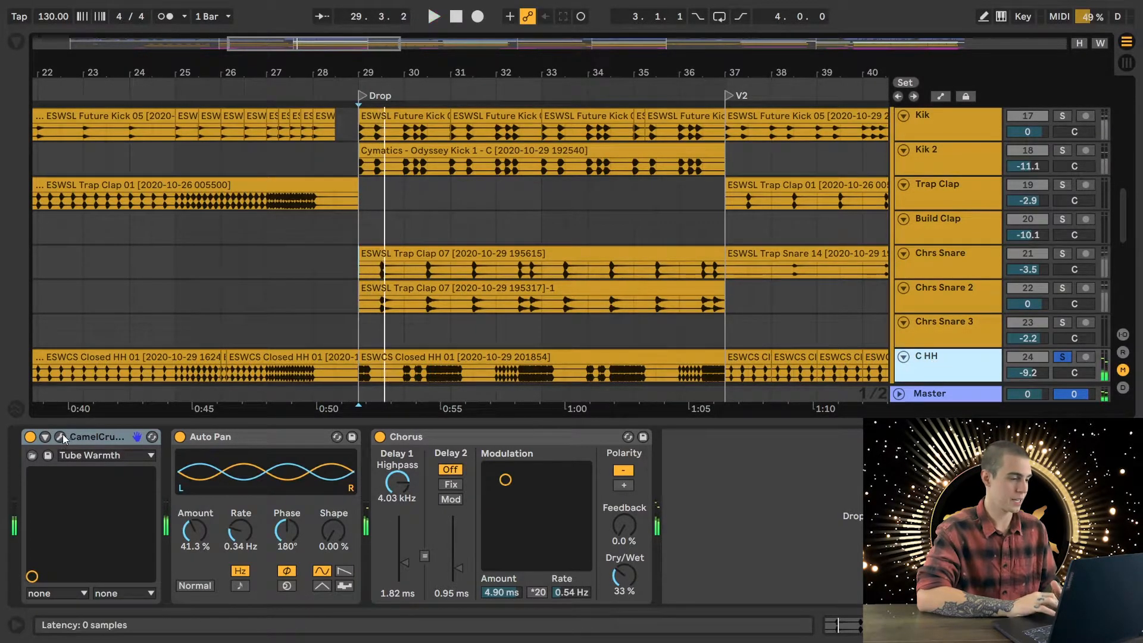
# - Inspect the Tube Warmth patch in the C HH track's CamelCrusher window and close the plug-in
pyautogui.click(62, 437)
pyautogui.moveTo(685, 330); pyautogui.dragTo(895, 241)
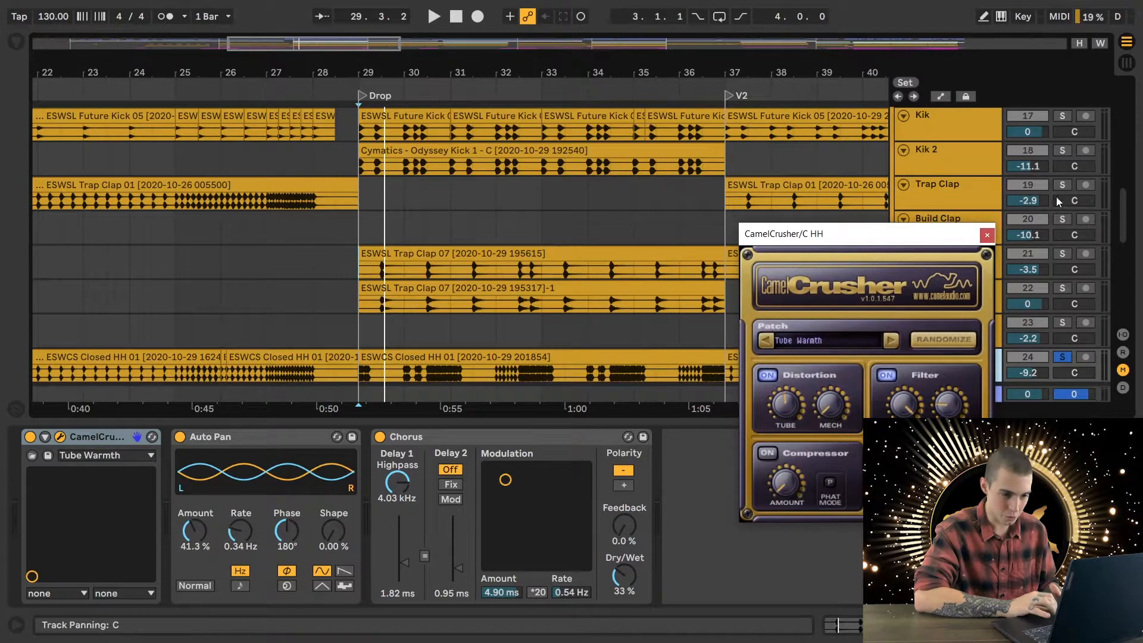
pyautogui.click(987, 235)
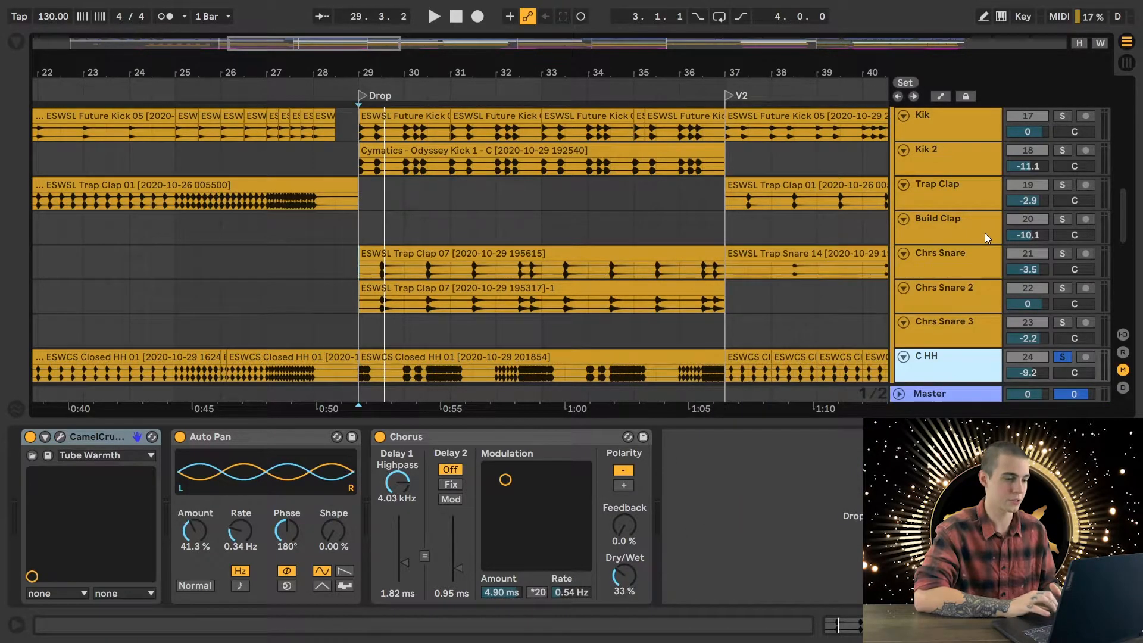
# - Bypass Chorus, Auto Pan and CamelCrusher on the C HH track and play the dry hi-hats
pyautogui.click(418, 439)
pyautogui.click(380, 438)
pyautogui.click(180, 437)
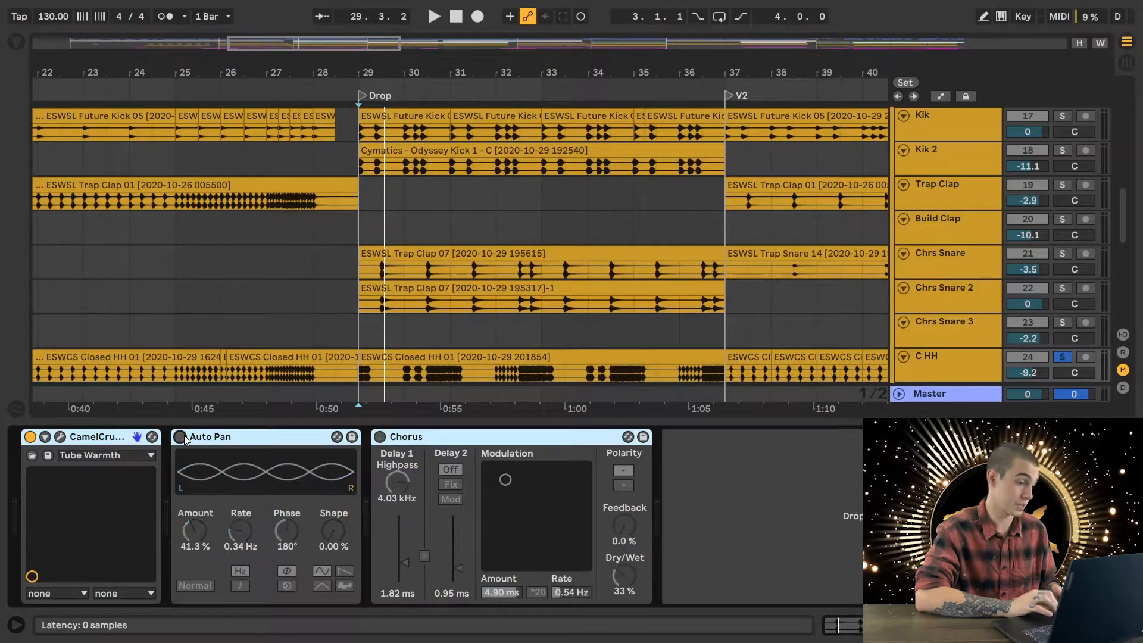
pyautogui.click(29, 437)
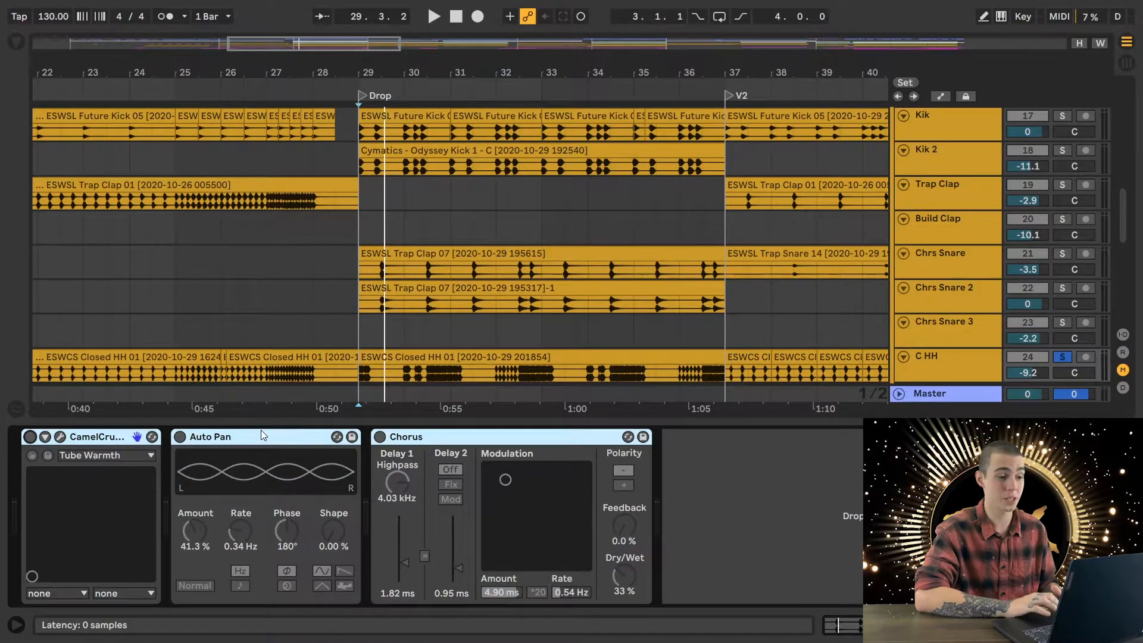
pyautogui.press('space')
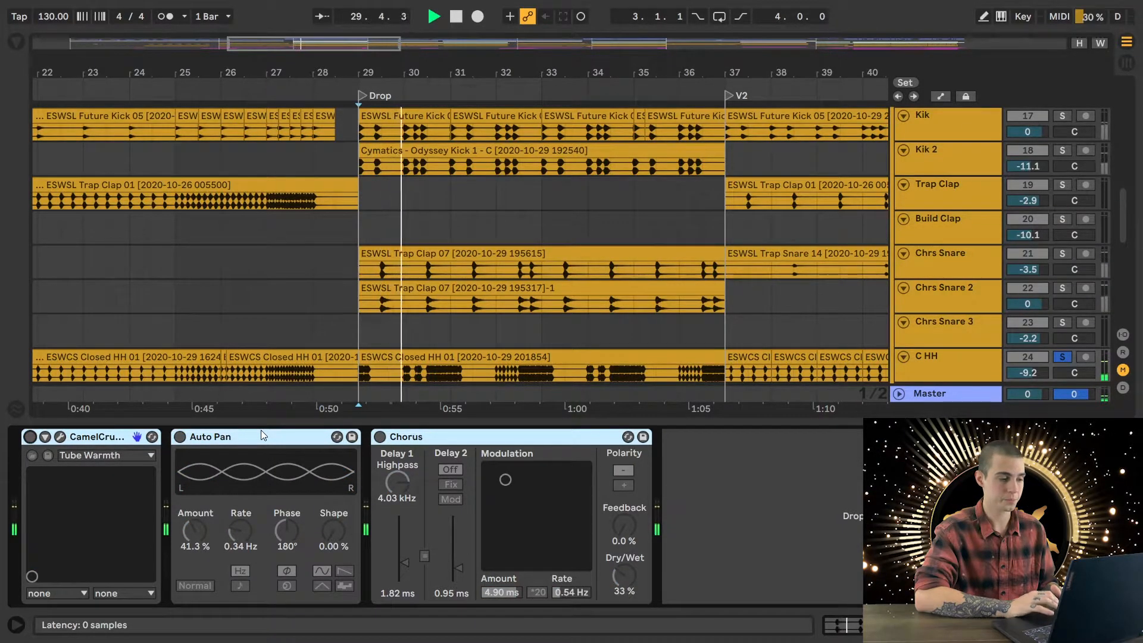
pyautogui.press('space')
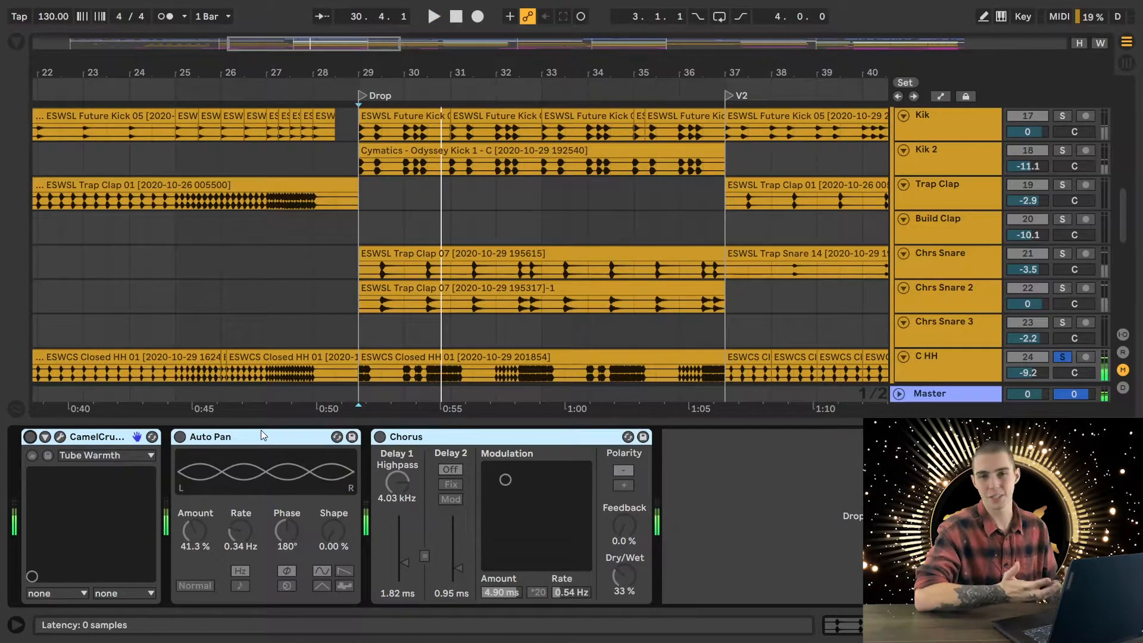
# - Re-enable CamelCrusher, Auto Pan and Chorus one after another, playing the hi-hats to hear each effect
pyautogui.click(30, 436)
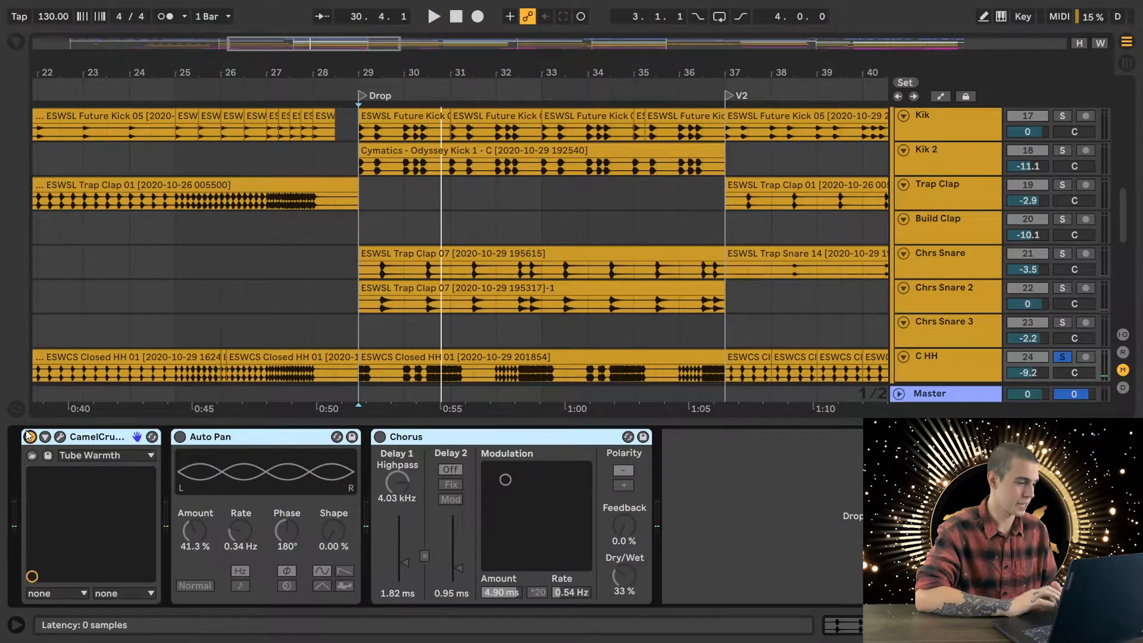
pyautogui.press('space')
pyautogui.click(179, 437)
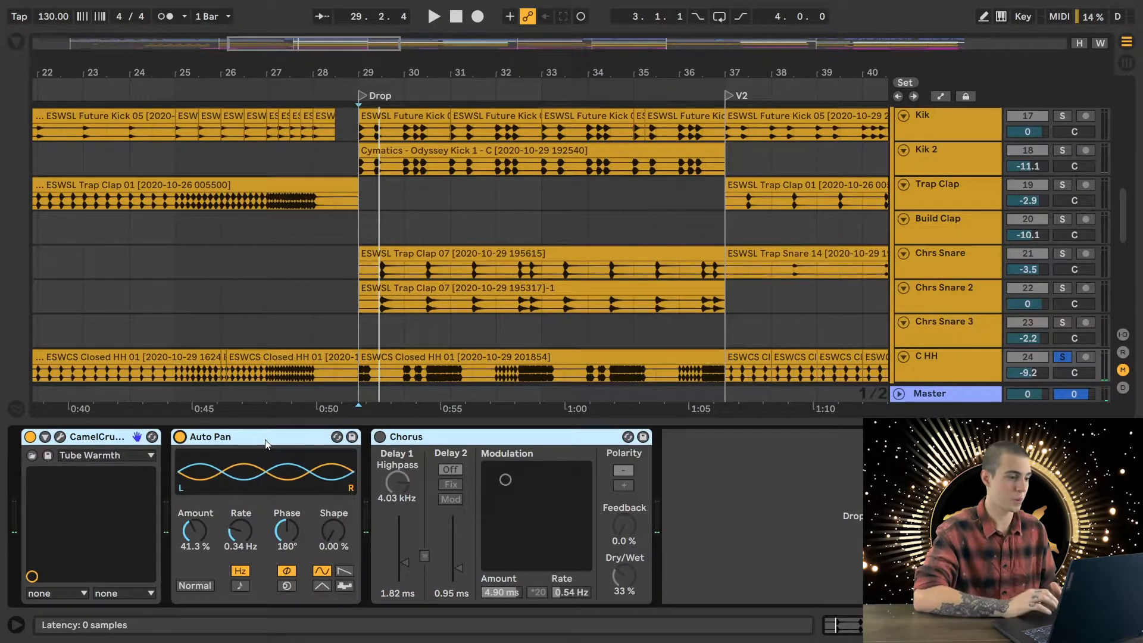
pyautogui.press('space')
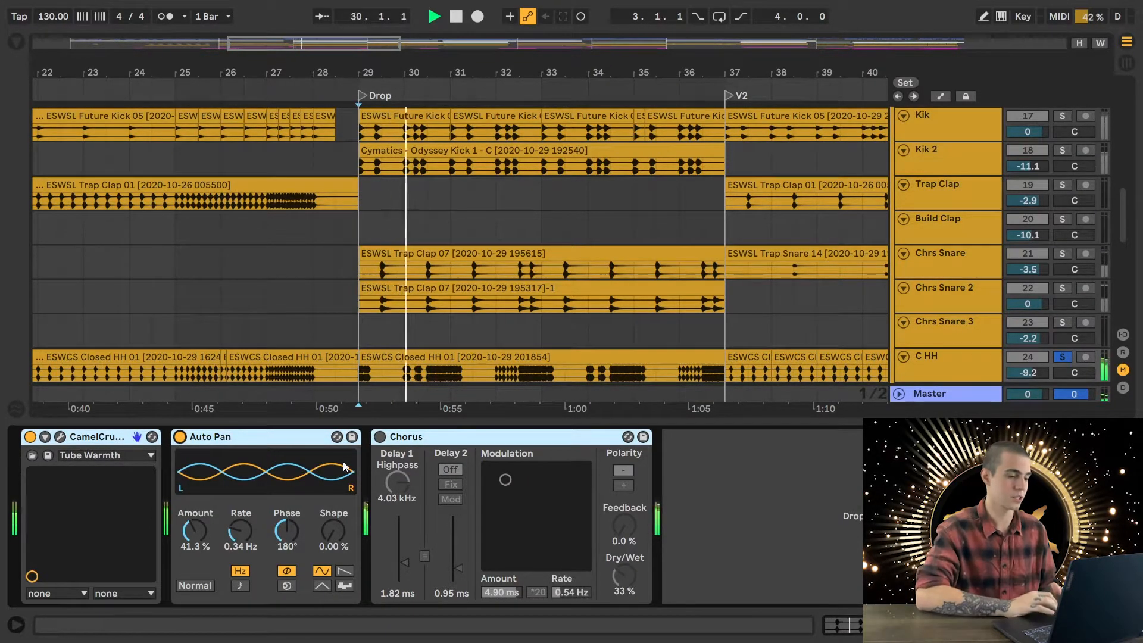
pyautogui.click(380, 437)
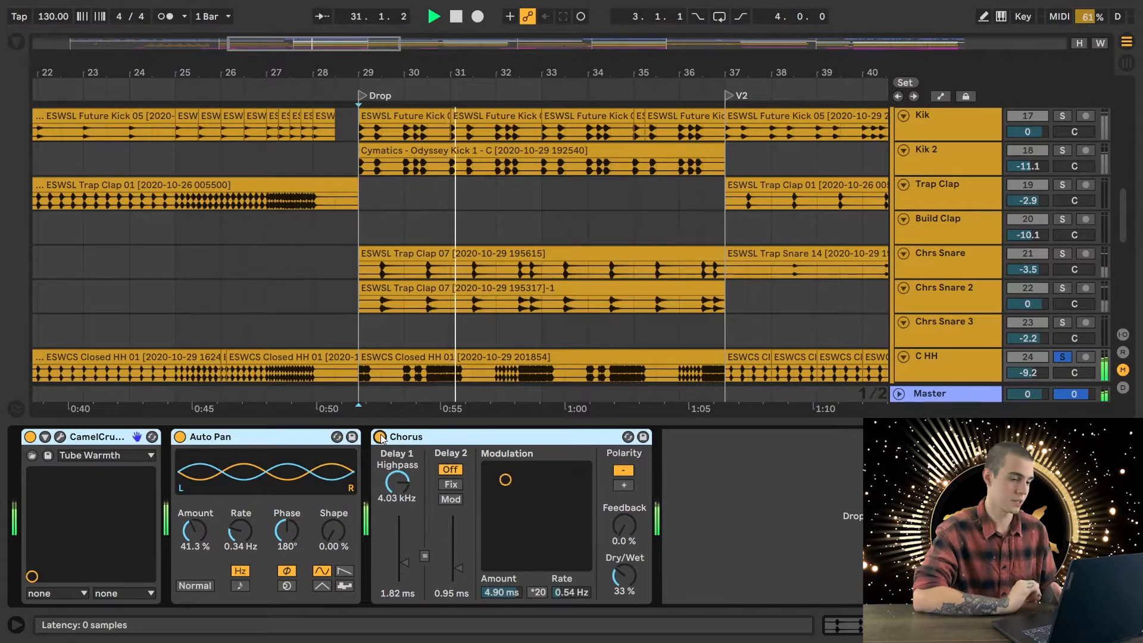
pyautogui.press('space')
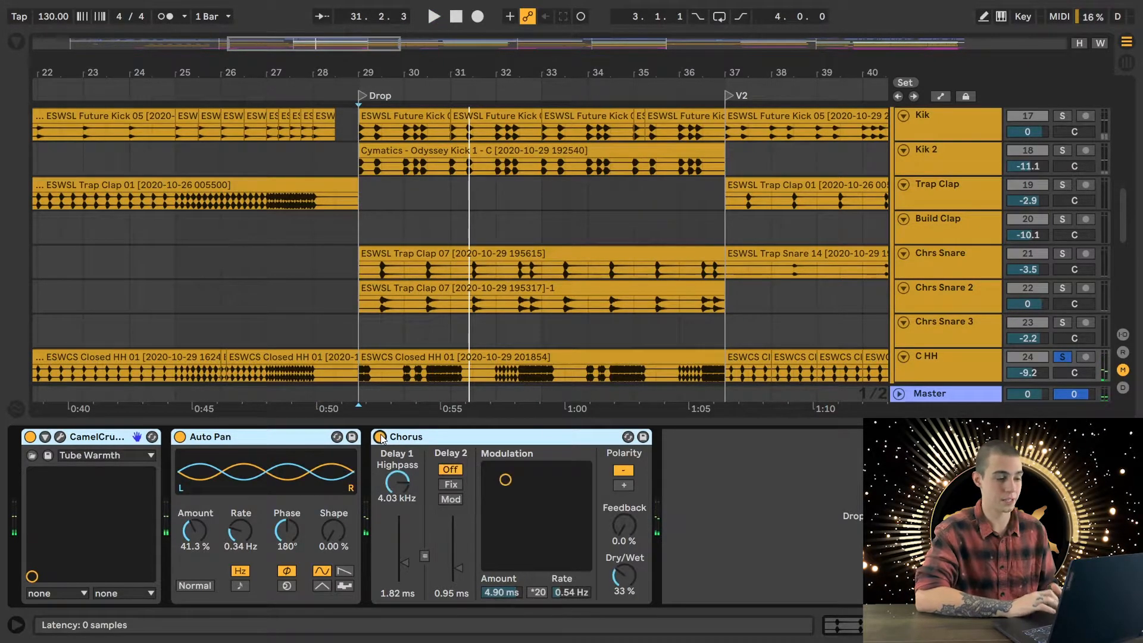
# - Hide the device view, set the insert marker at 29.1.1 and select the Kik track while reviewing the drop's drums
pyautogui.scroll(-3, 742, 327)
pyautogui.scroll(5, 741, 327)
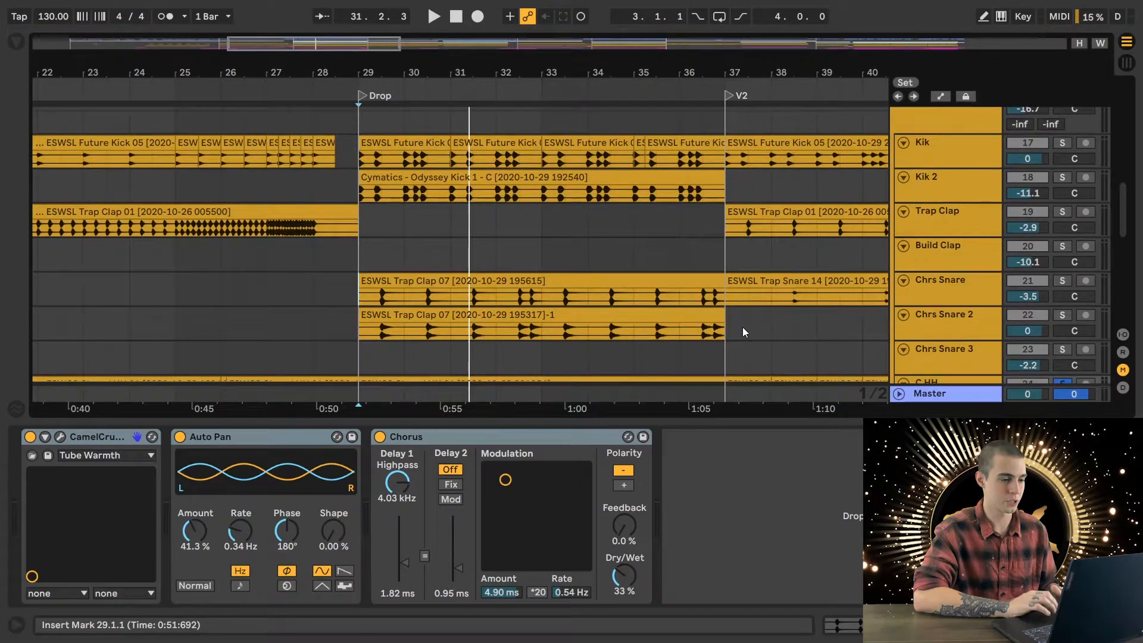
pyautogui.scroll(-1, 742, 327)
pyautogui.scroll(2, 741, 326)
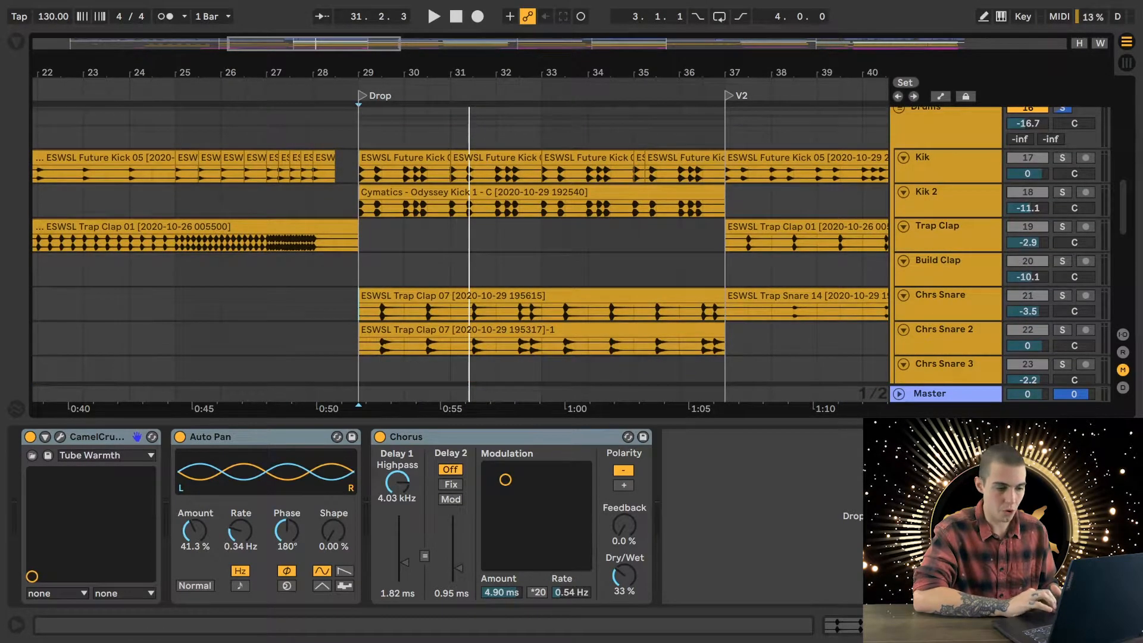
pyautogui.click(1126, 625)
pyautogui.scroll(3, 651, 327)
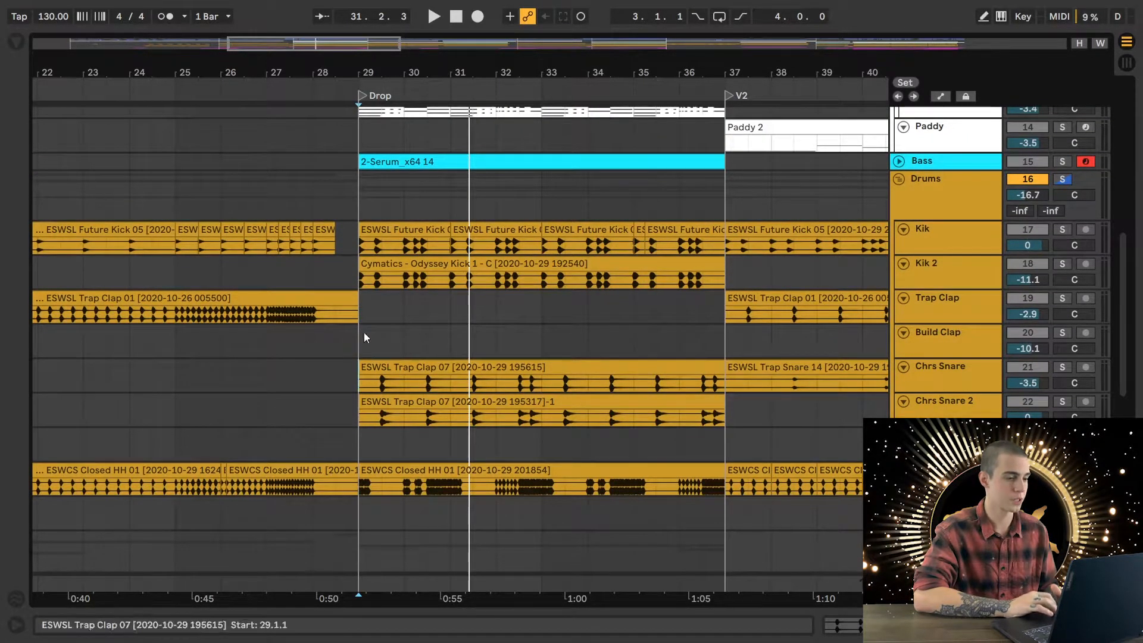
pyautogui.click(358, 242)
pyautogui.click(960, 239)
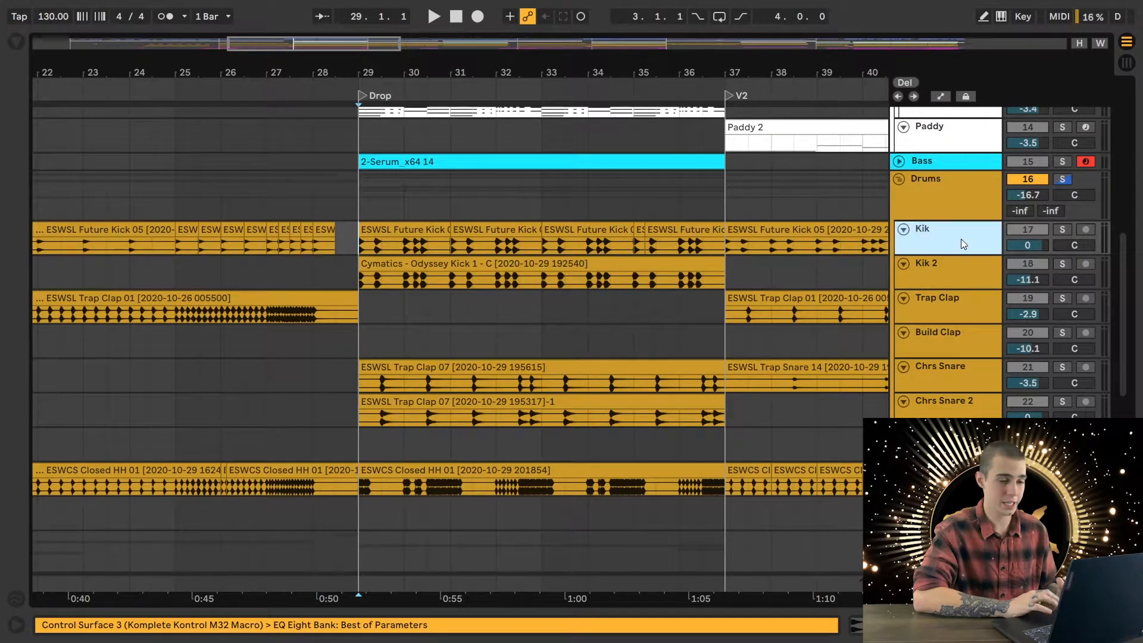
# - Solo the FX group, play the KSHMR Crash 06 clips through the drop from 29.1.1, and clear the solo
pyautogui.scroll(-8, 652, 393)
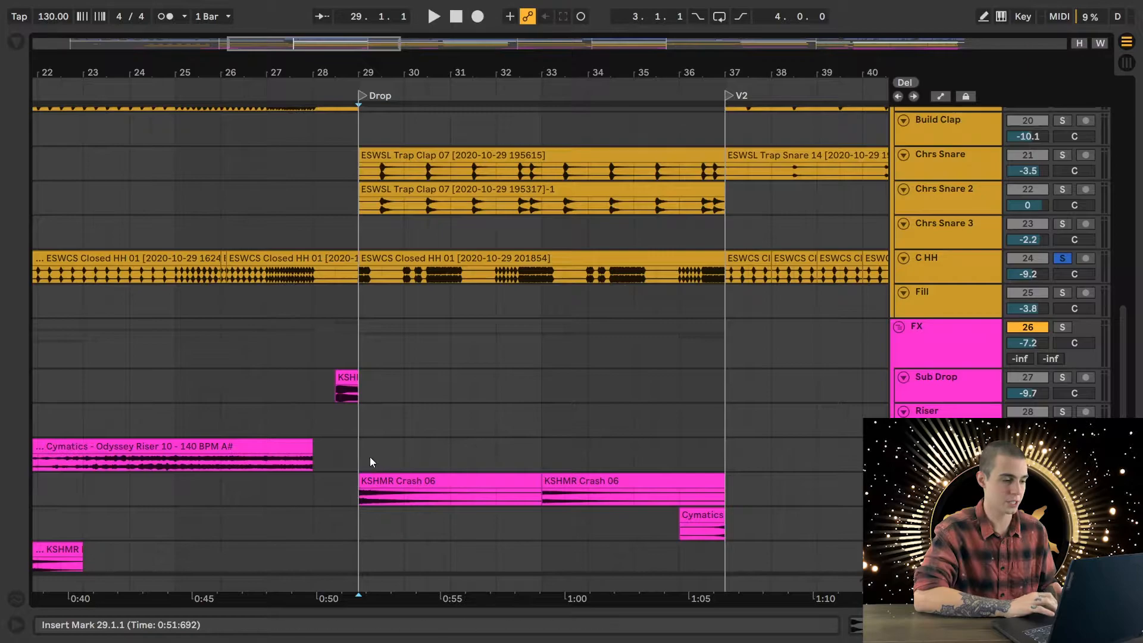
pyautogui.click(353, 496)
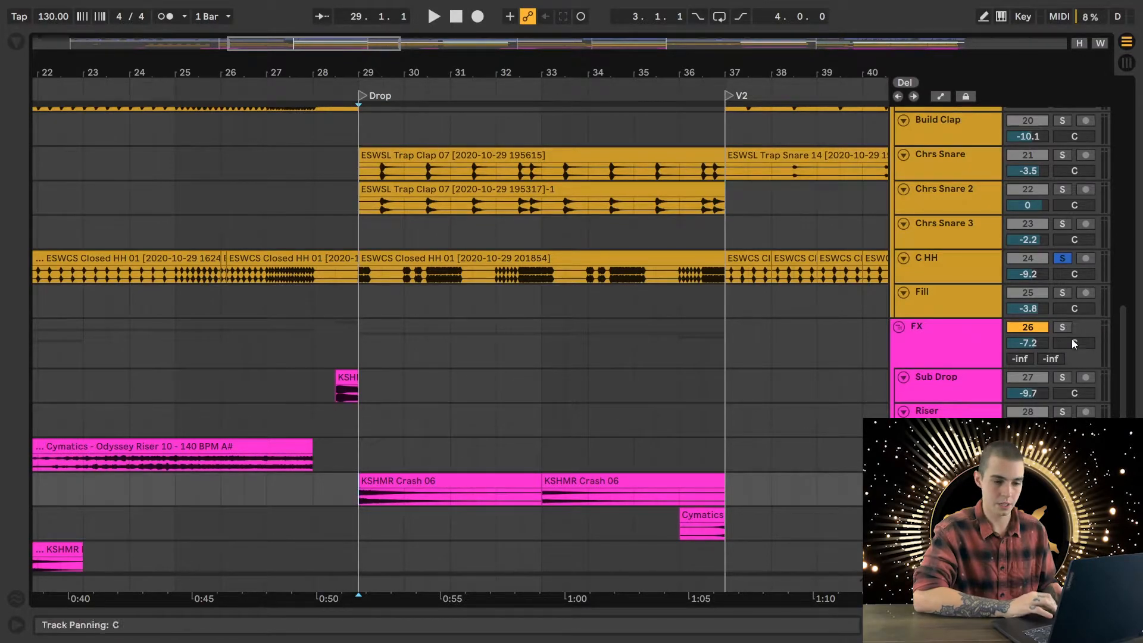
pyautogui.click(1063, 328)
pyautogui.press('space')
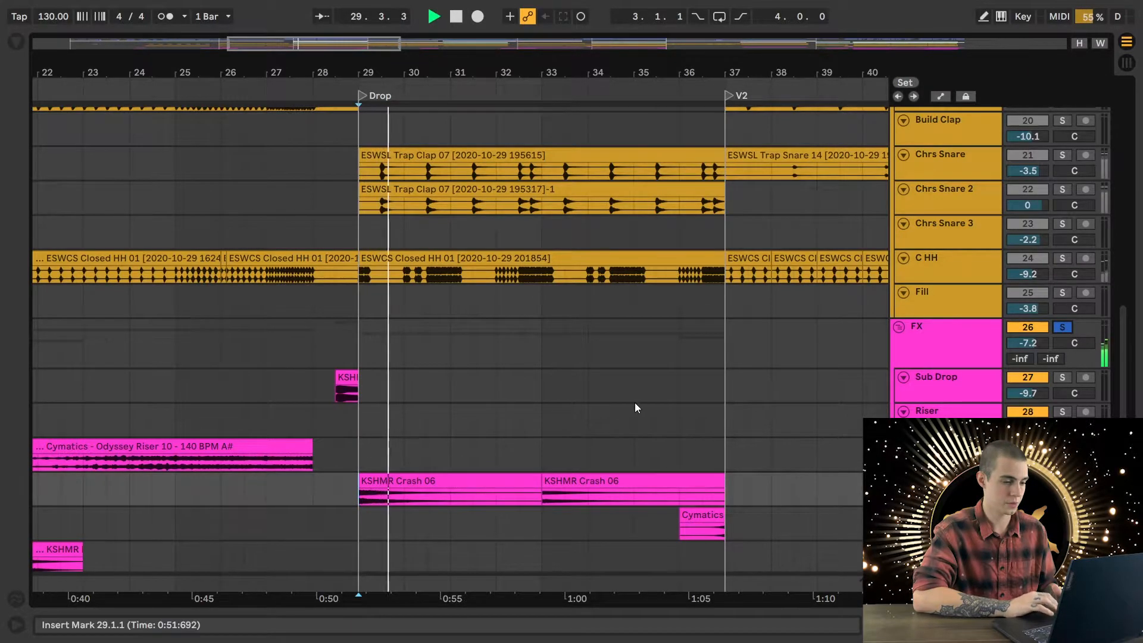
pyautogui.scroll(-3, 635, 402)
pyautogui.click(544, 369)
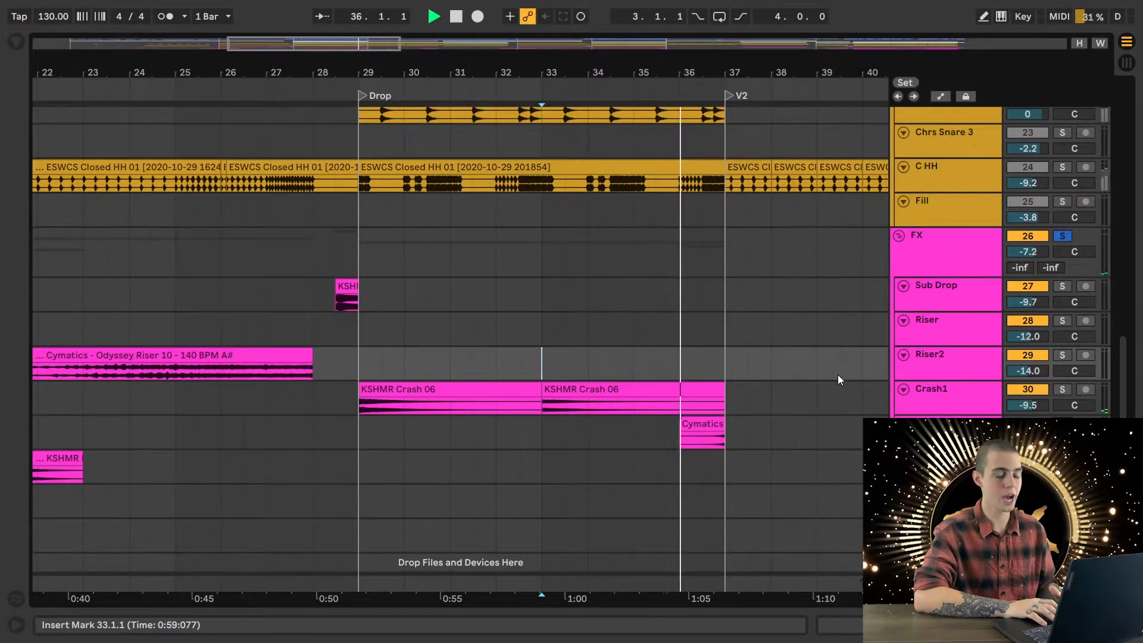
pyautogui.press('space')
pyautogui.click(1061, 236)
# - Play the full mix from 33.1.1 while viewing the vocal and chord tracks in the drop's second half
pyautogui.click(671, 361)
pyautogui.scroll(5, 670, 359)
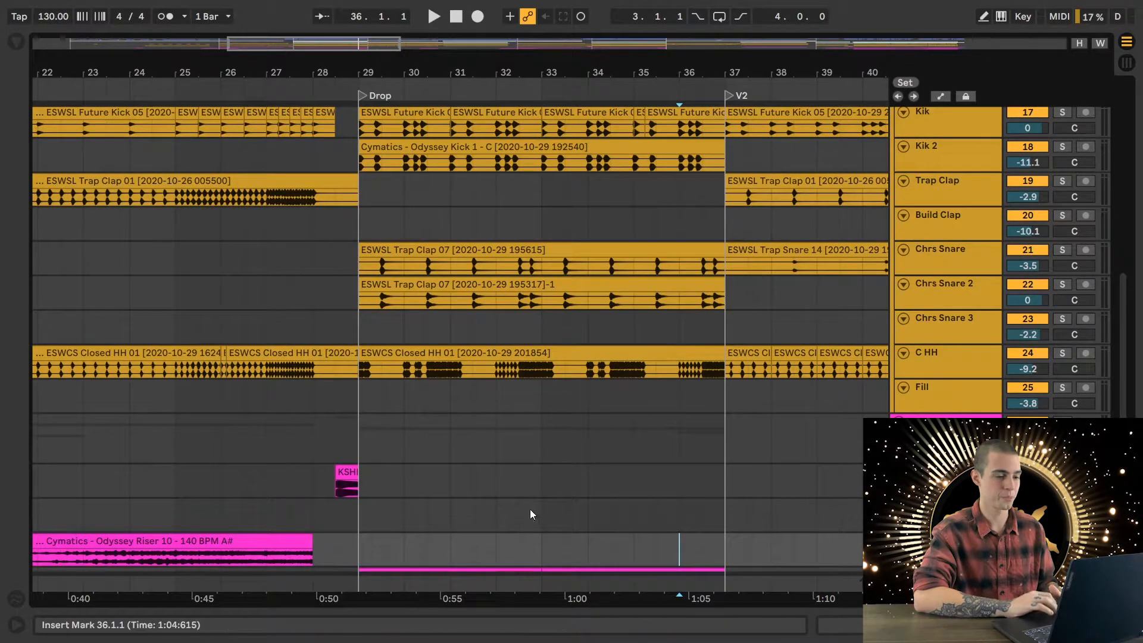
pyautogui.click(547, 548)
pyautogui.scroll(-1, 676, 510)
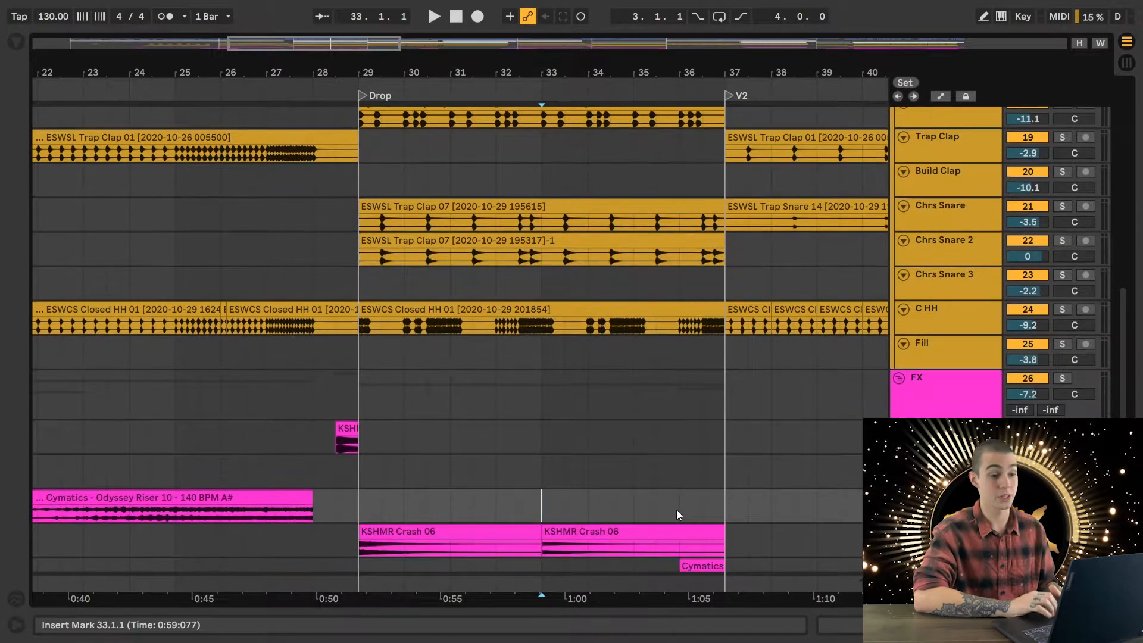
pyautogui.press('space')
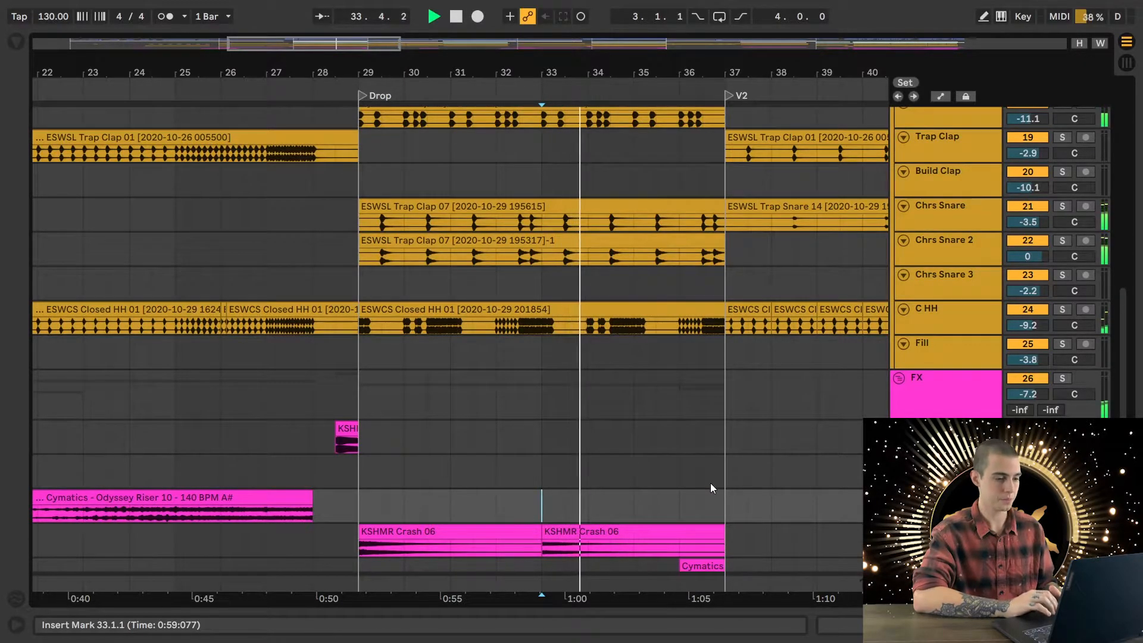
pyautogui.scroll(15, 710, 483)
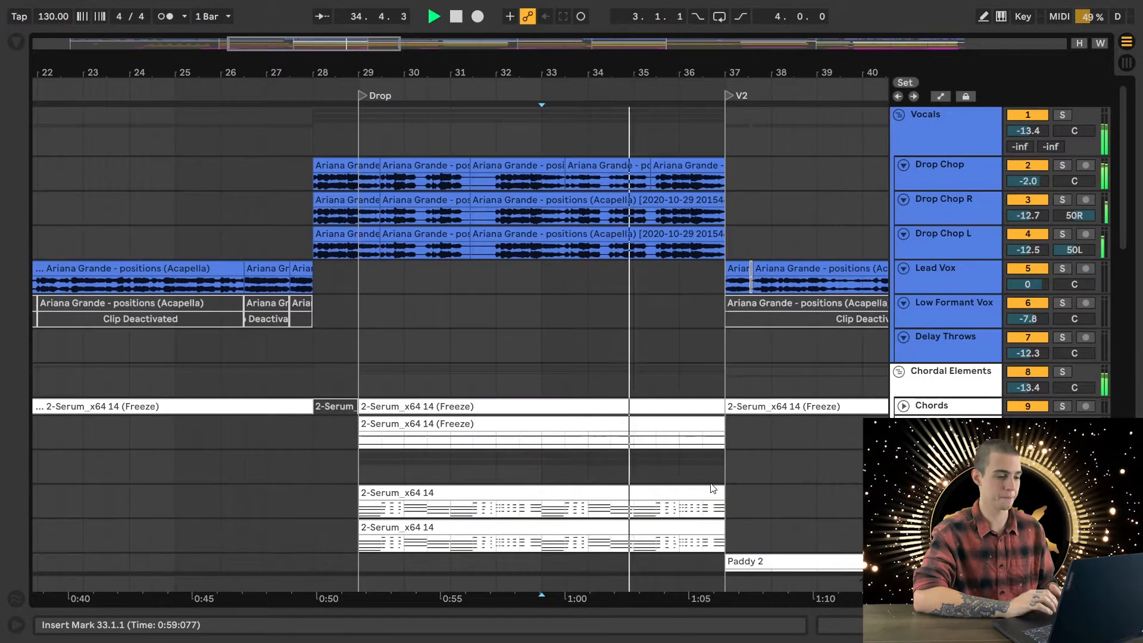
pyautogui.scroll(-2, 711, 485)
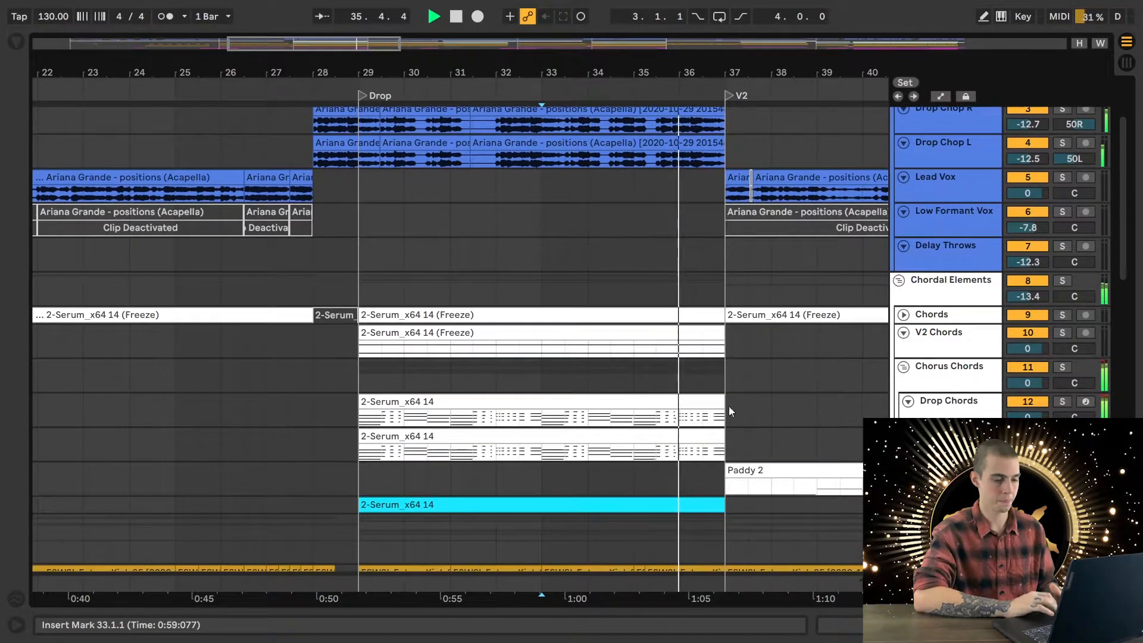
# - Examine the chord, pad, bass and drum tracks as the full mix plays into V2, and stop playback
pyautogui.scroll(-4, 709, 419)
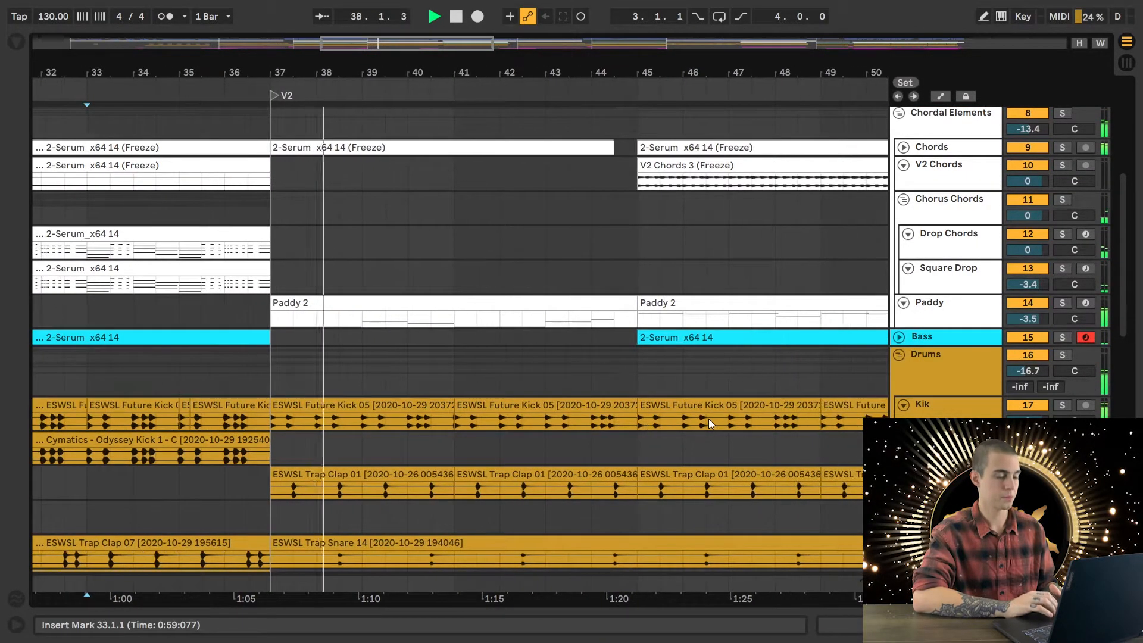
pyautogui.scroll(-3, 573, 440)
pyautogui.scroll(-1, 572, 439)
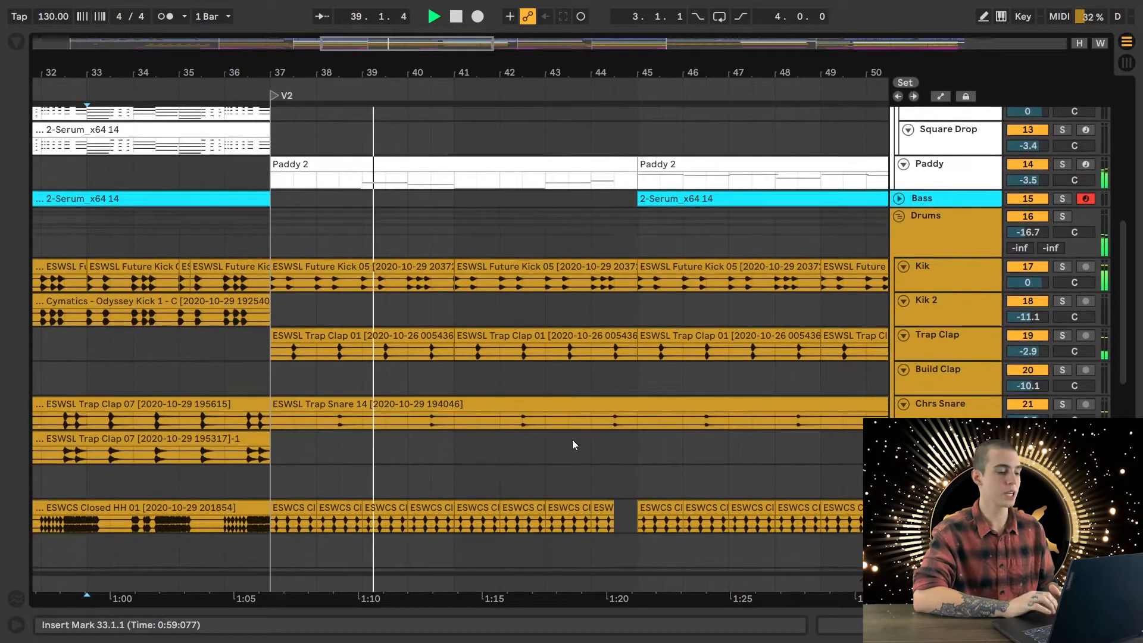
pyautogui.press('space')
# - Set the insert marker at 45.1.1 at the start of the second Paddy 2 clip and solo the Paddy track
pyautogui.scroll(5, 514, 447)
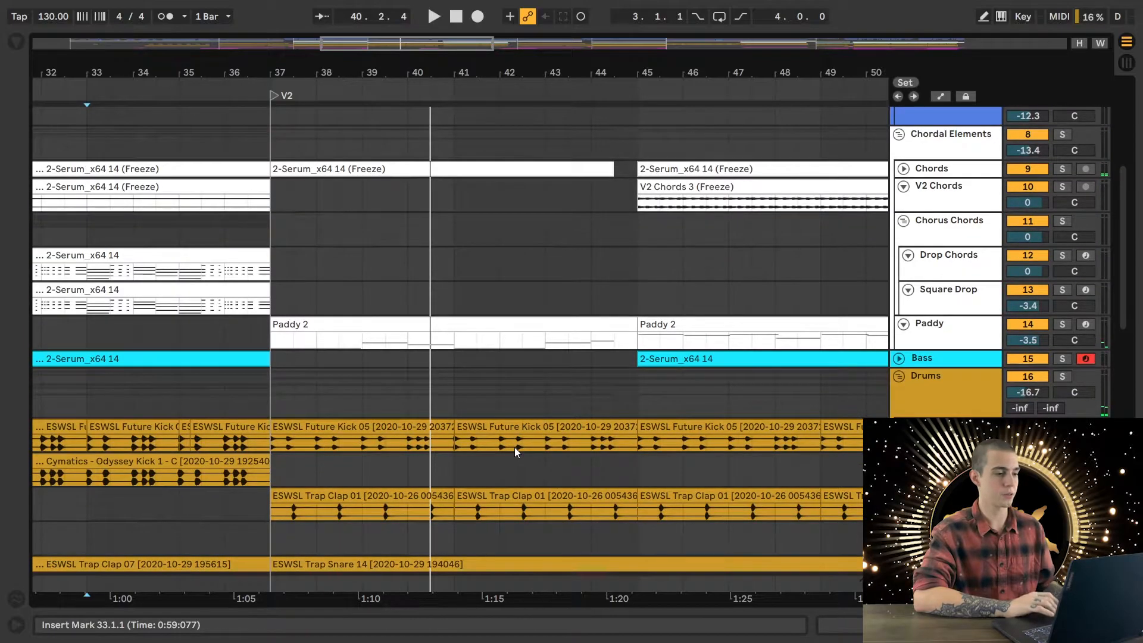
pyautogui.scroll(2, 514, 448)
pyautogui.hscroll(-4, 514, 447)
pyautogui.hscroll(5, 514, 448)
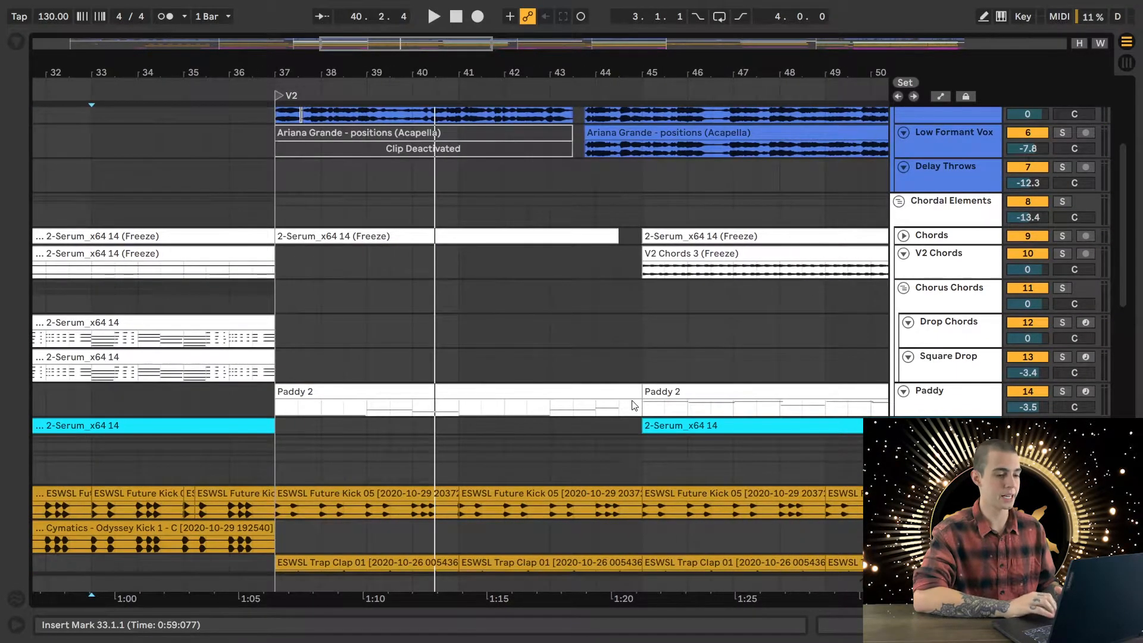
pyautogui.hscroll(3, 538, 406)
pyautogui.click(504, 411)
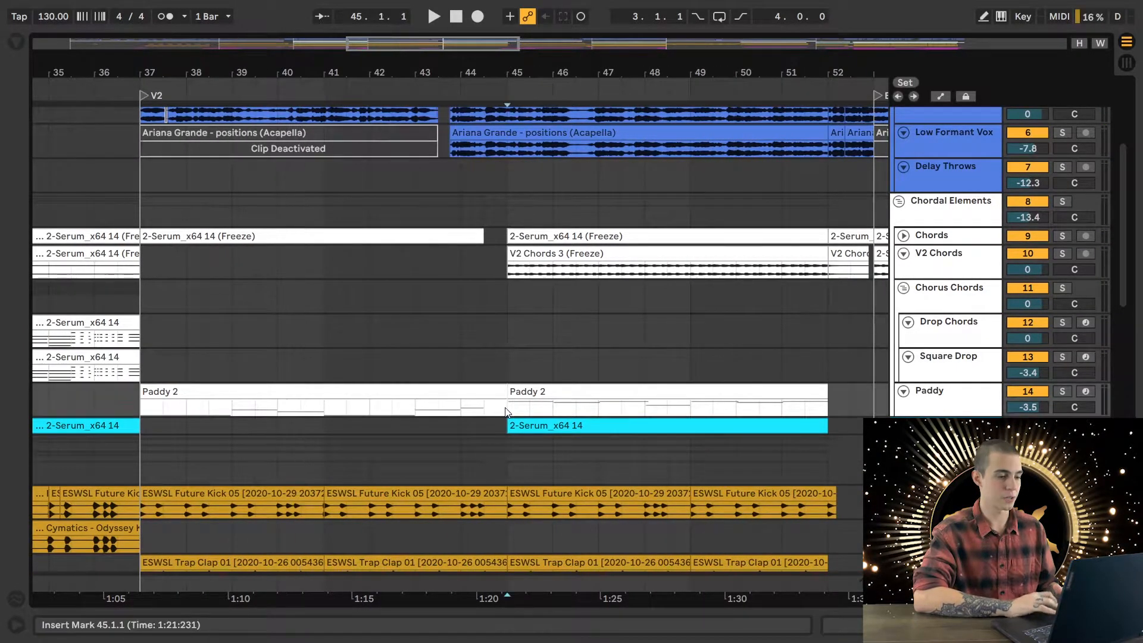
pyautogui.click(1062, 391)
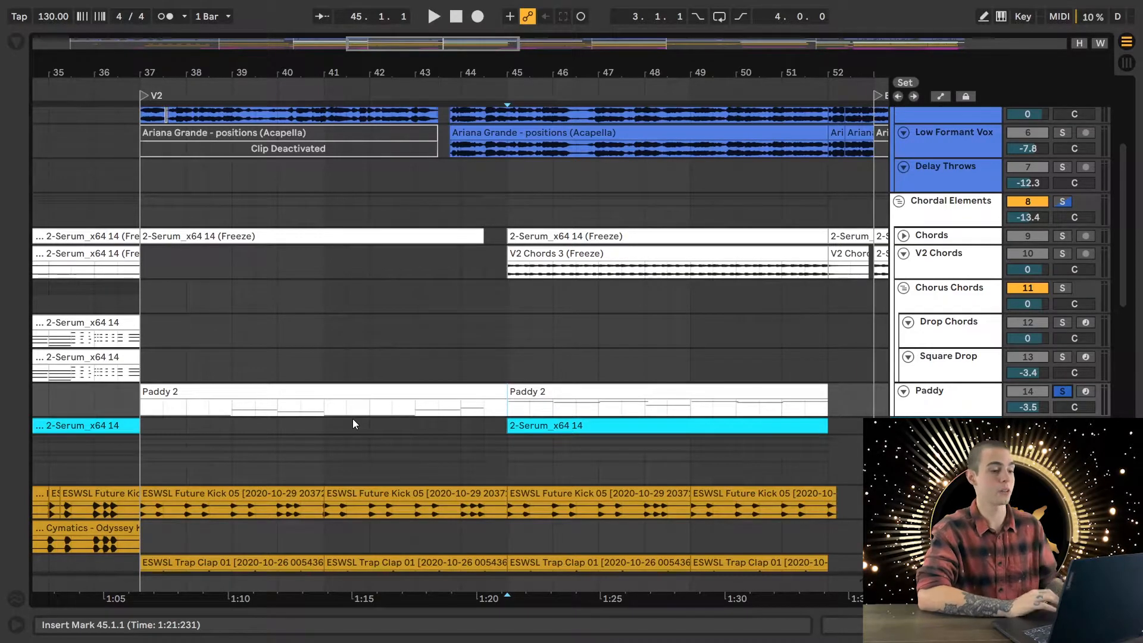
# - Compare the Paddy, chord and vocal clips in V2 with those in the earlier build and drop
pyautogui.hscroll(-5, 461, 405)
pyautogui.hscroll(-15, 460, 404)
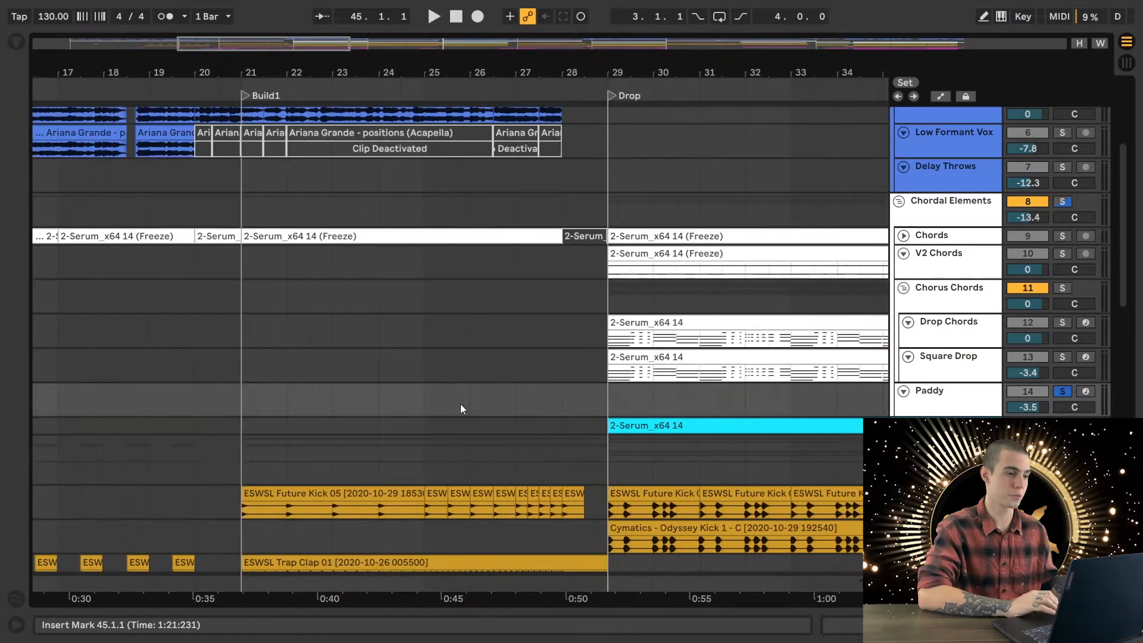
pyautogui.hscroll(17, 461, 405)
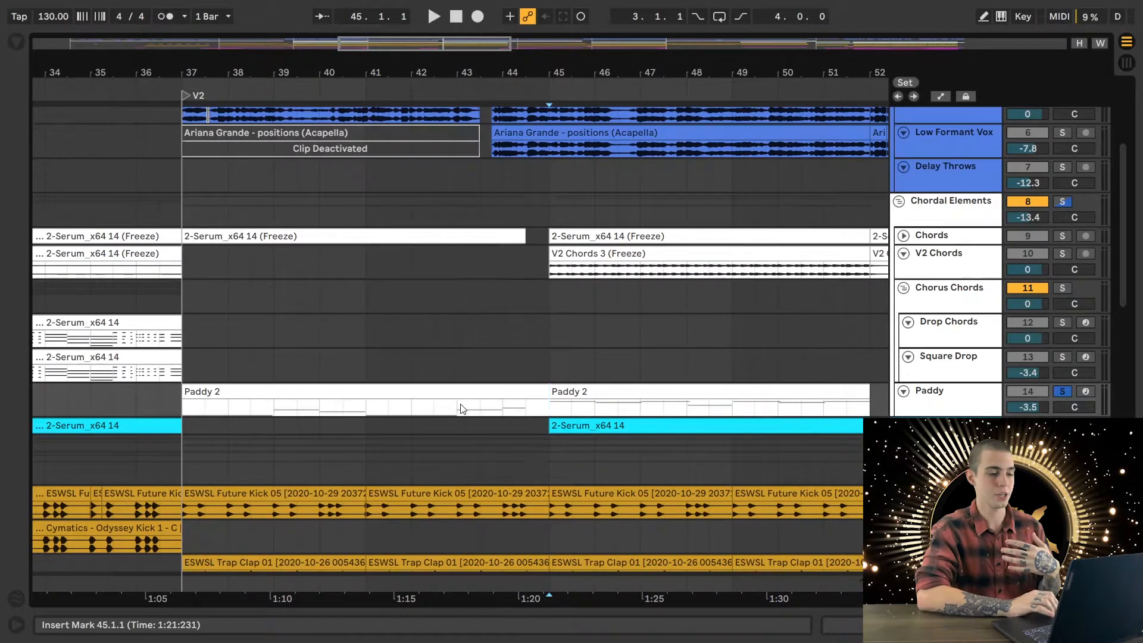
pyautogui.hscroll(1, 461, 407)
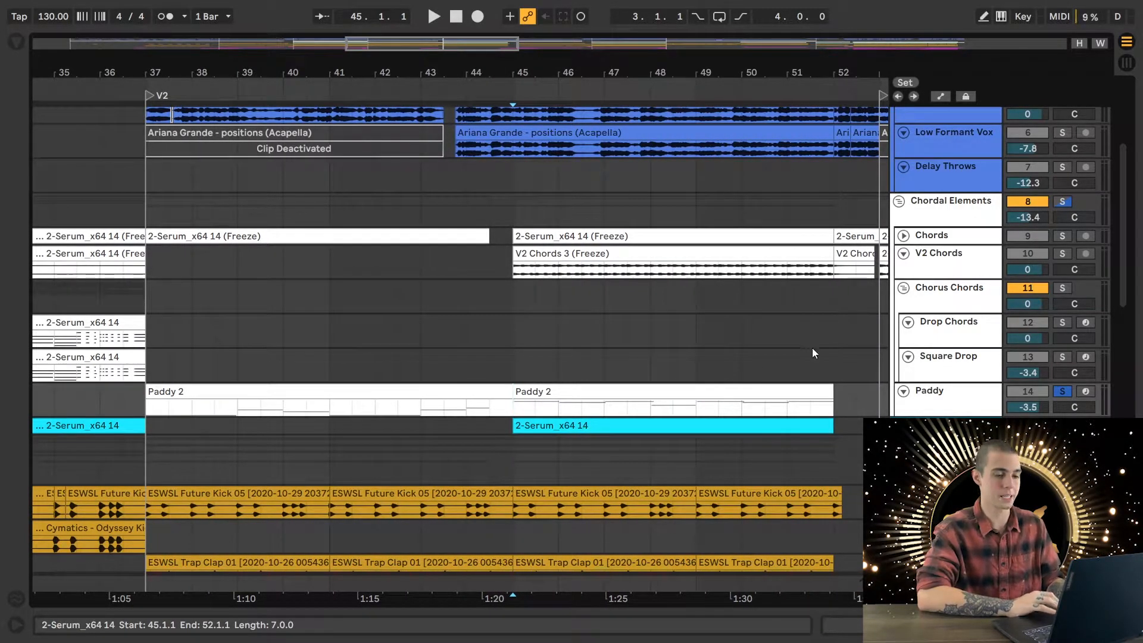
pyautogui.scroll(5, 586, 331)
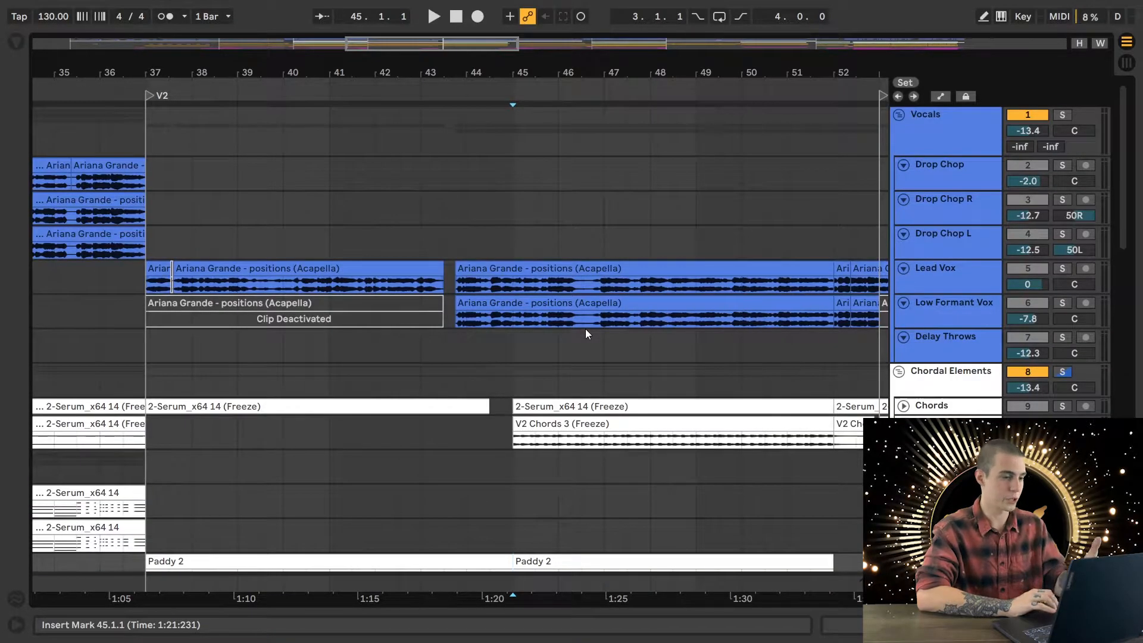
pyautogui.scroll(-1, 585, 331)
pyautogui.scroll(-2, 683, 284)
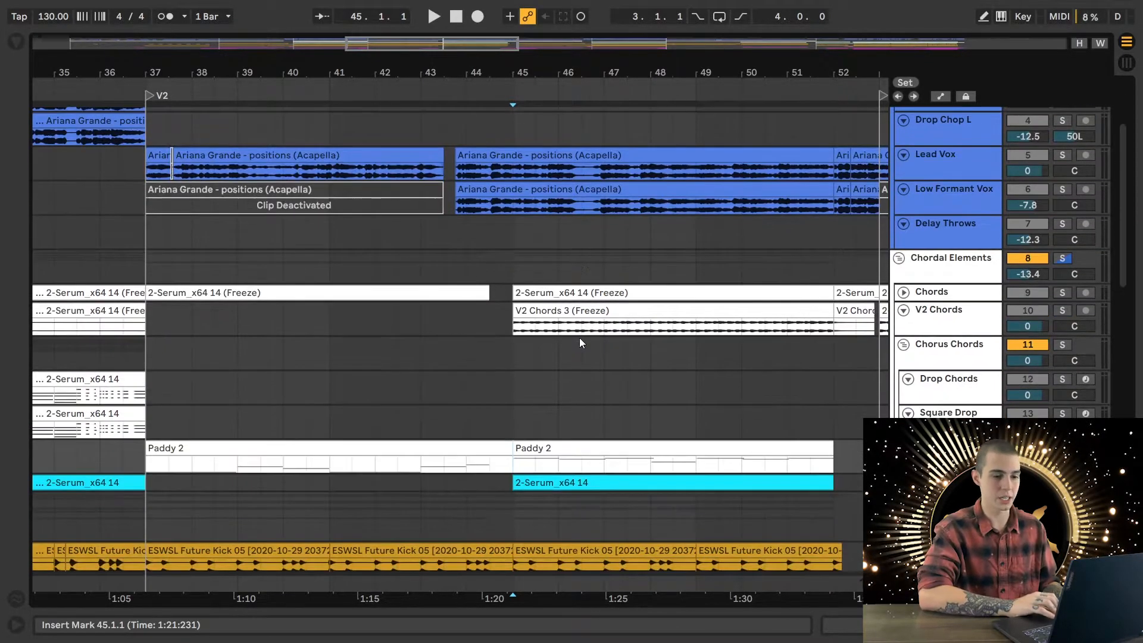
# - Solo V2 Chords and play it from 45.1.1, unfolding the Chords track to show its waveform
pyautogui.click(1062, 310)
pyautogui.press('space')
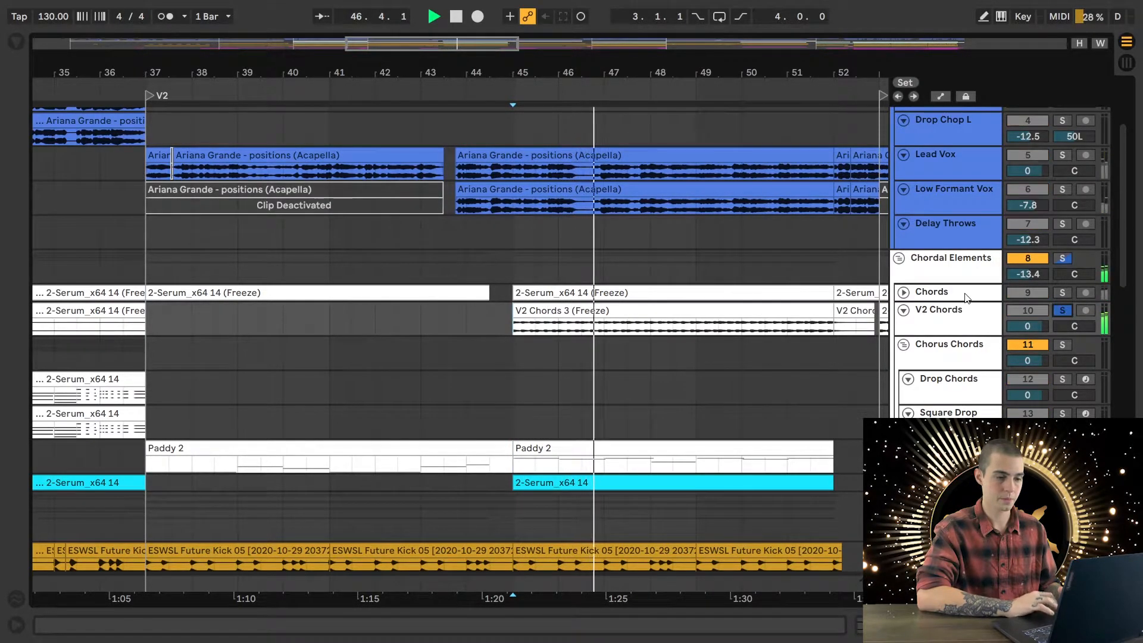
pyautogui.click(904, 292)
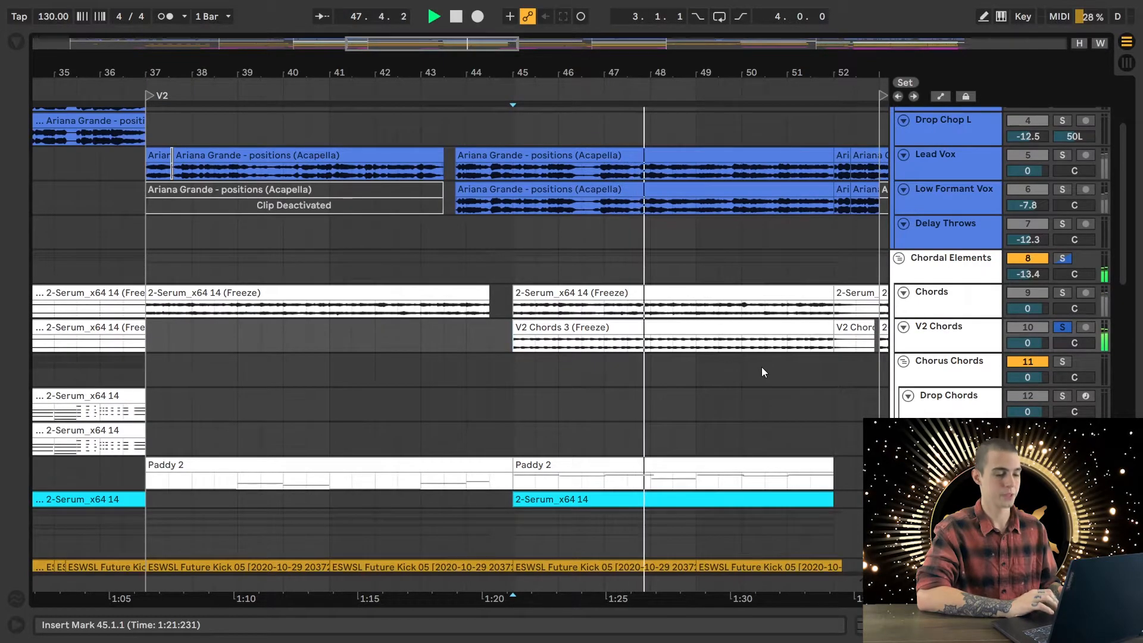
pyautogui.scroll(-3, 763, 372)
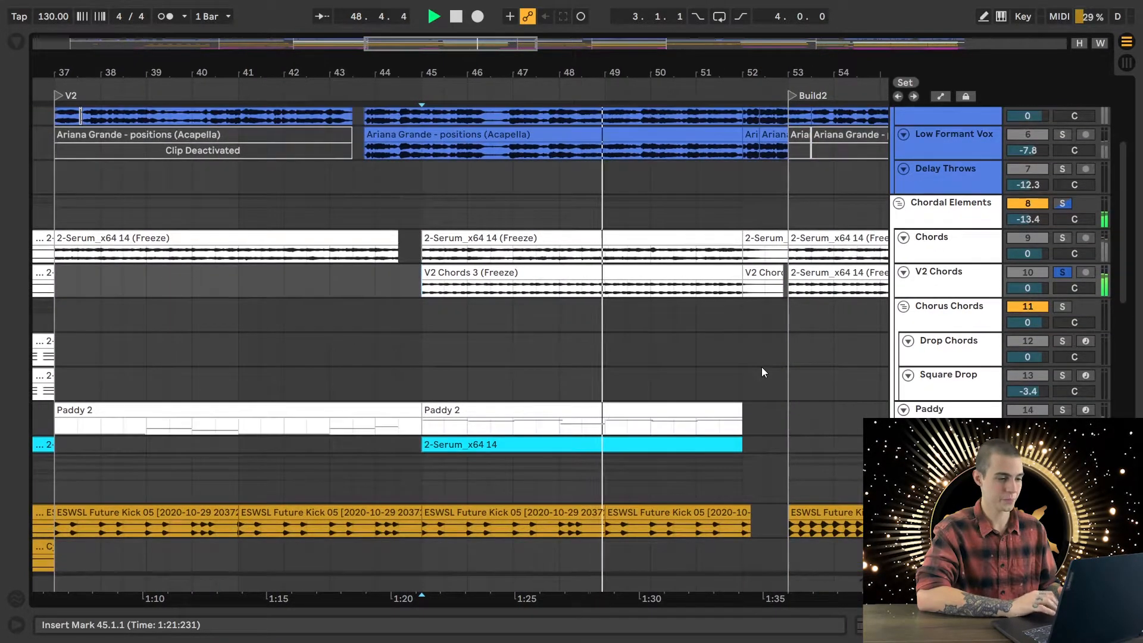
pyautogui.press('space')
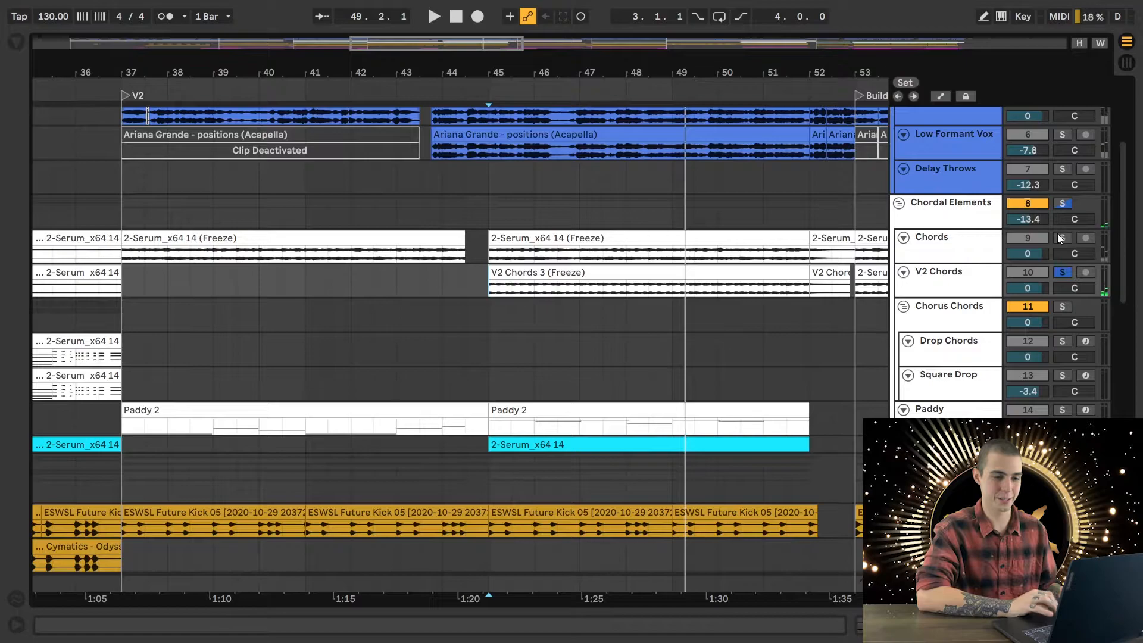
# - Add Chords to the solo and play from 45.1.1, switching the V2 Chords solo off and on to compare the layers
pyautogui.click(1061, 237)
pyautogui.press('space')
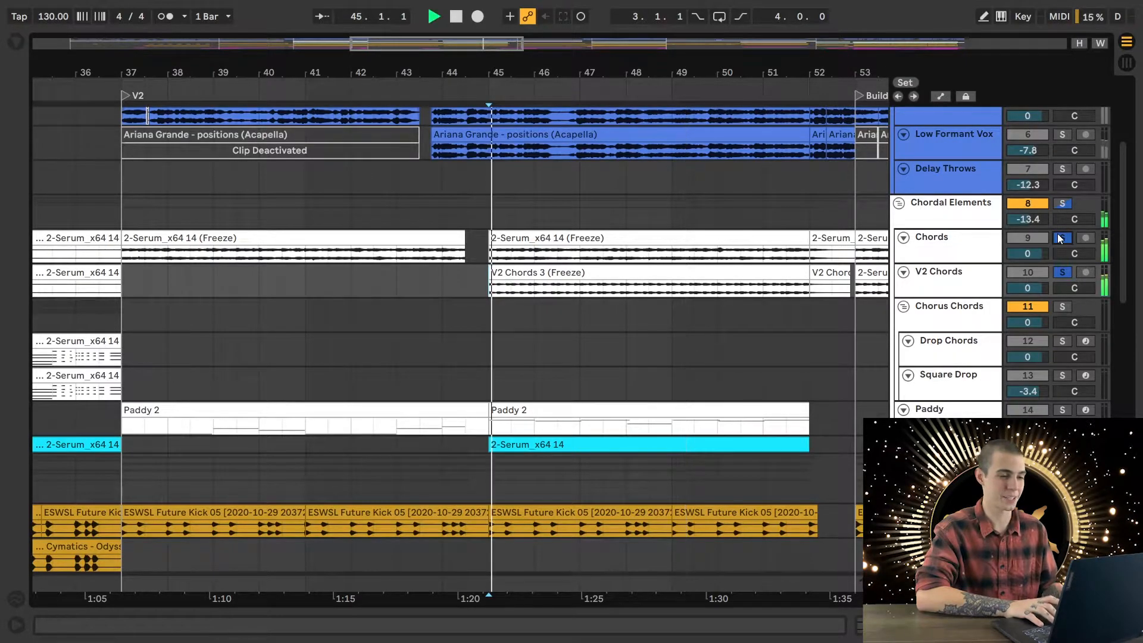
pyautogui.click(1063, 272)
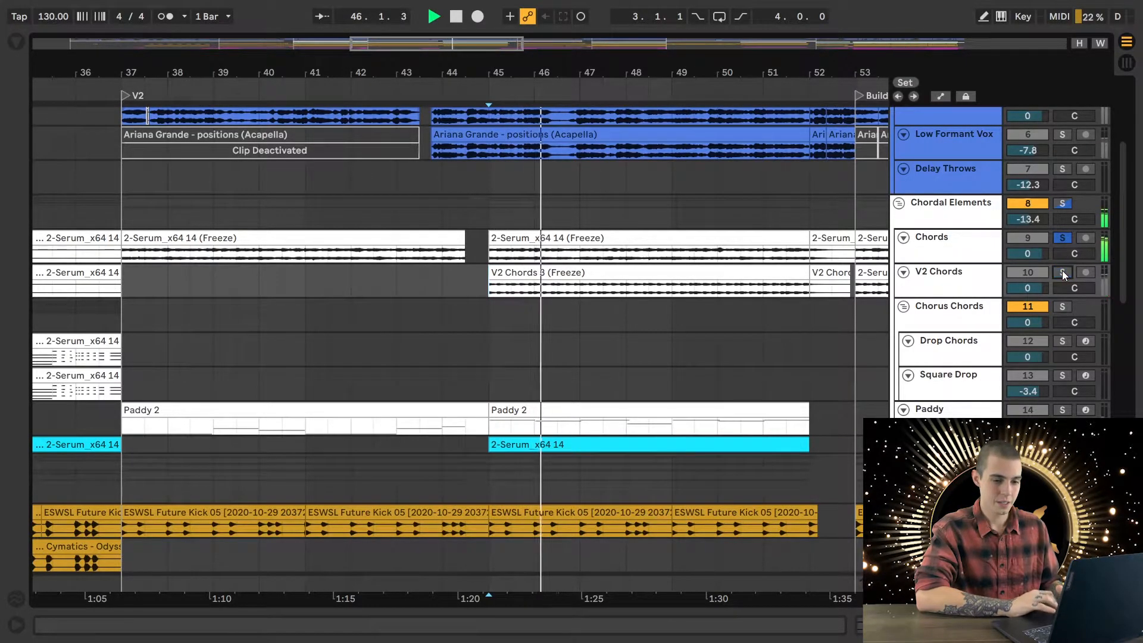
pyautogui.click(1062, 273)
pyautogui.press('space')
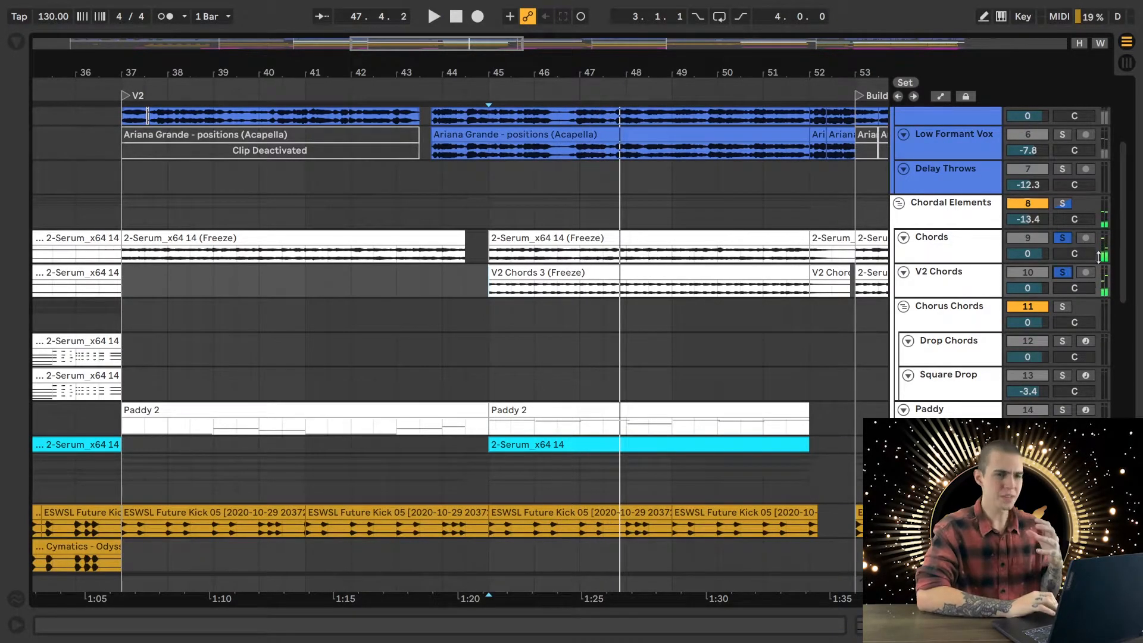
# - Add Paddy to the soloed Chords and V2 Chords and play the three layers together from 45.1.1
pyautogui.scroll(-3, 932, 302)
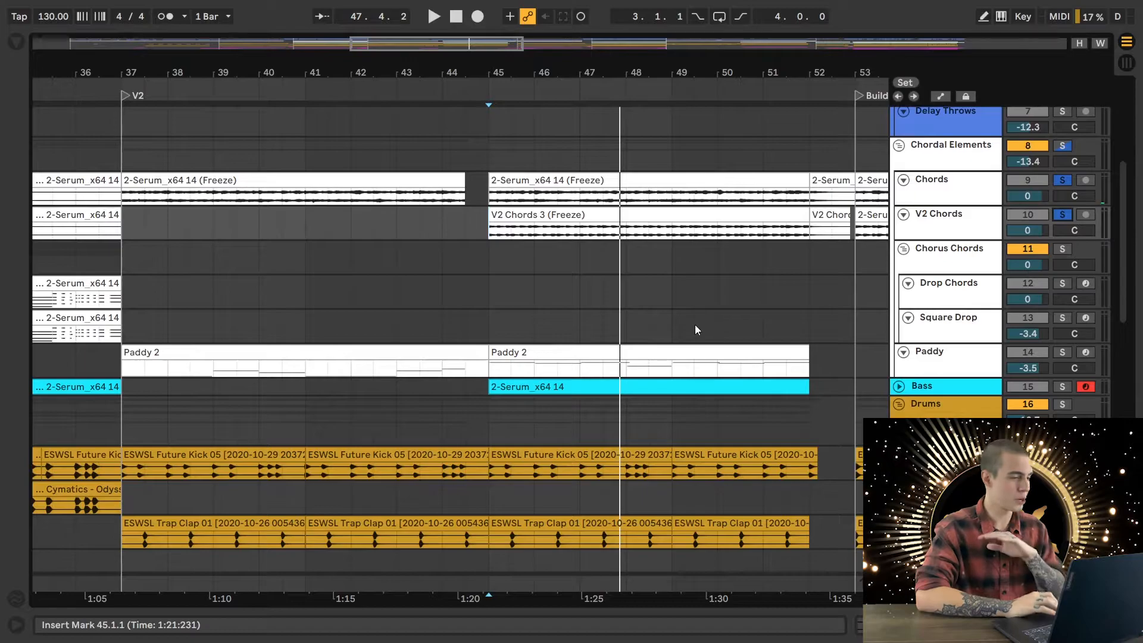
pyautogui.scroll(-2, 696, 329)
pyautogui.click(1063, 315)
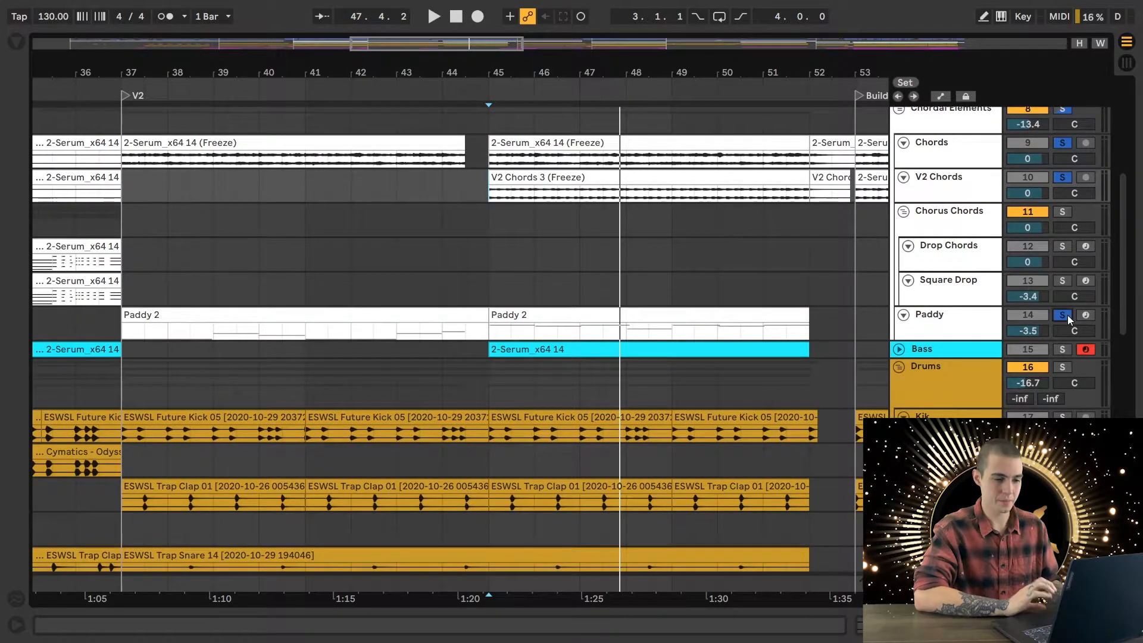
pyautogui.click(1063, 315)
pyautogui.press('space')
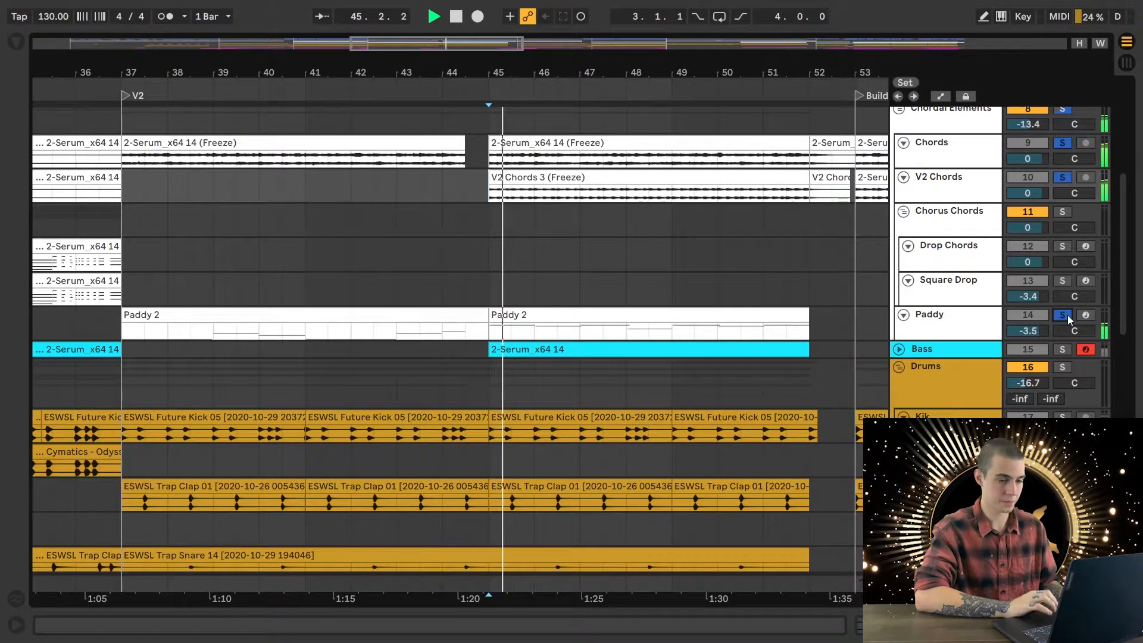
pyautogui.keyDown('ctrl'); pyautogui.click(1068, 316); pyautogui.keyUp('ctrl')
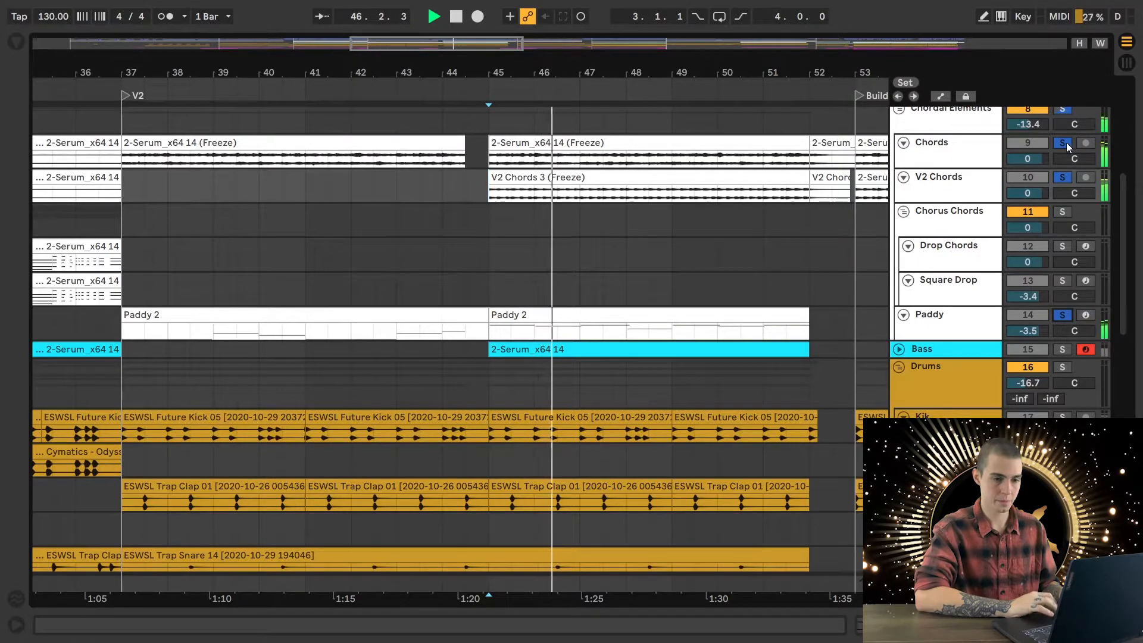
# - Isolate Paddy by itself during playback, enlarge its track height to reveal the MIDI notes, and stop playback
pyautogui.click(1065, 143)
pyautogui.click(1062, 315)
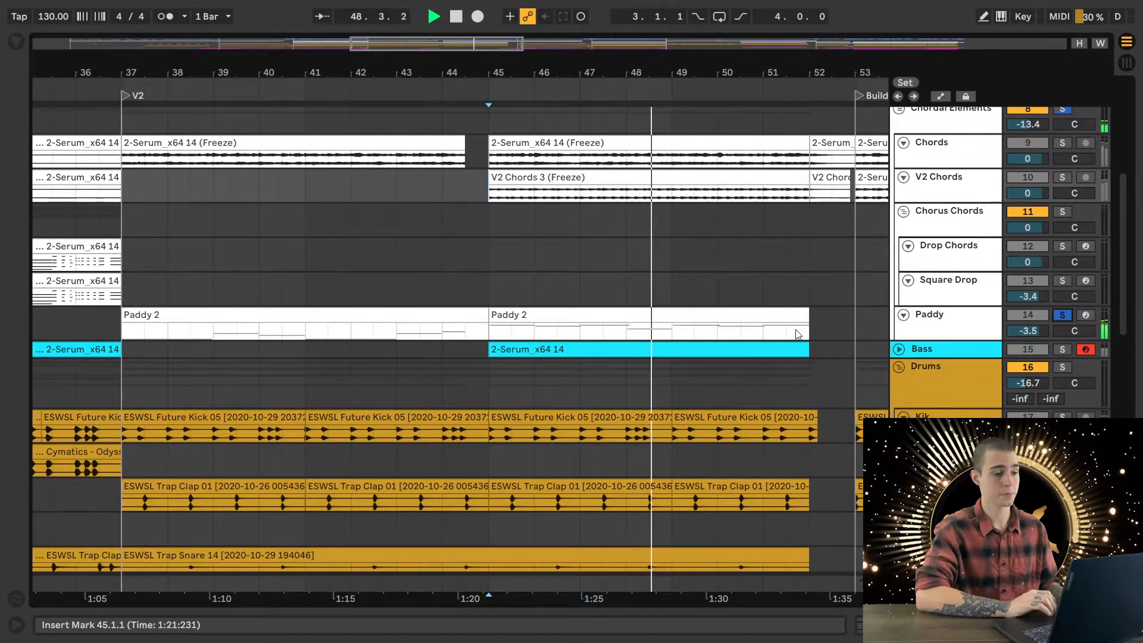
pyautogui.scroll(-1, 797, 332)
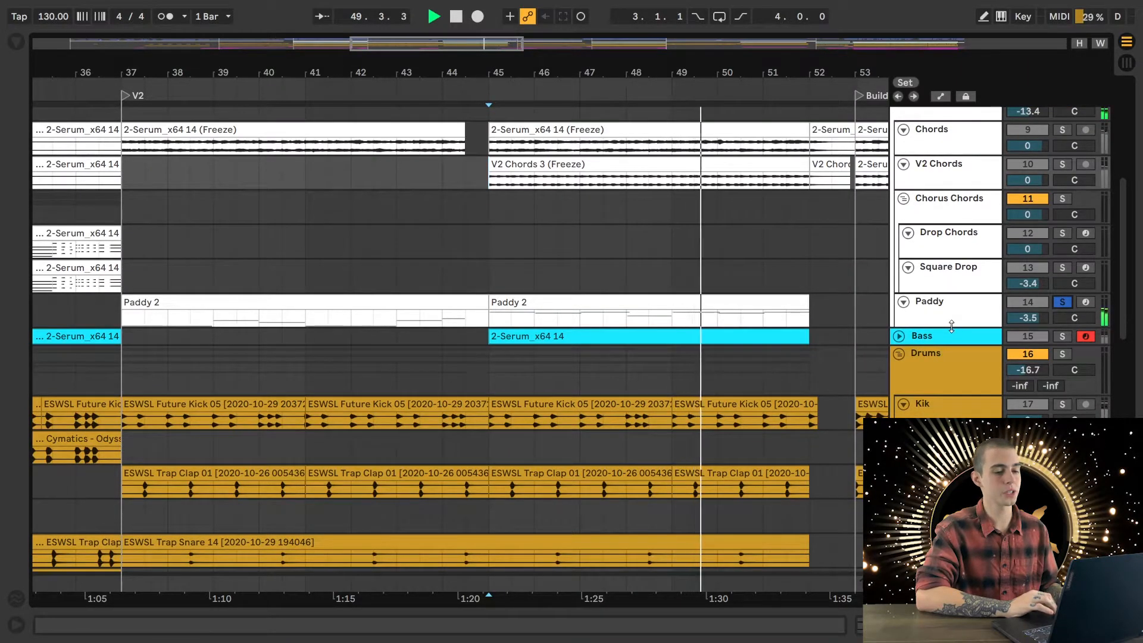
pyautogui.moveTo(958, 328); pyautogui.dragTo(958, 370)
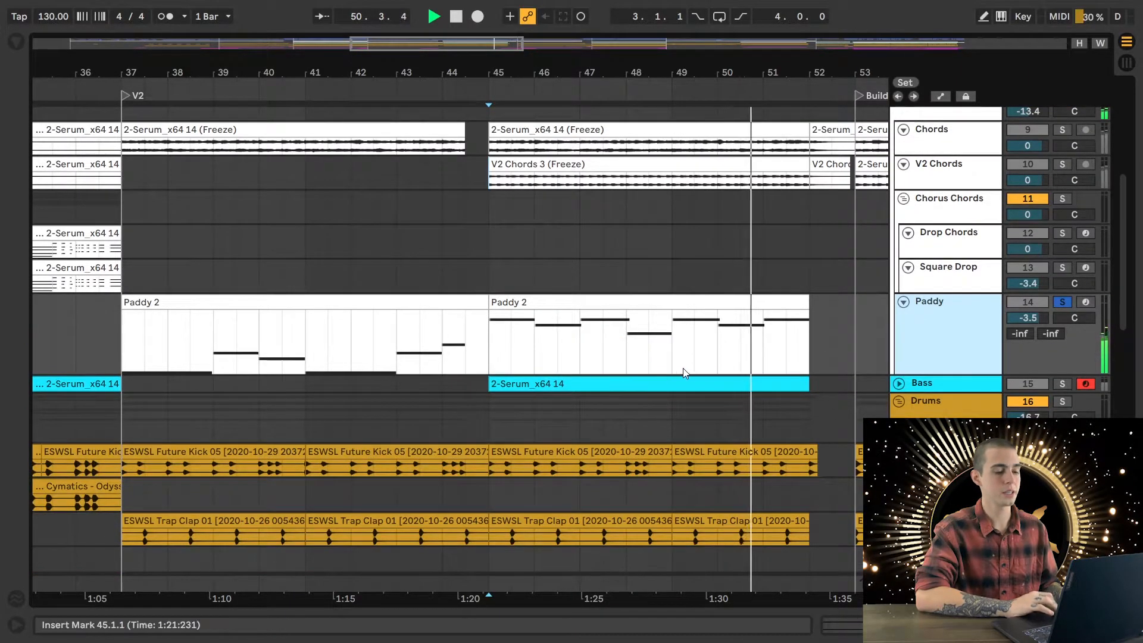
pyautogui.press('space')
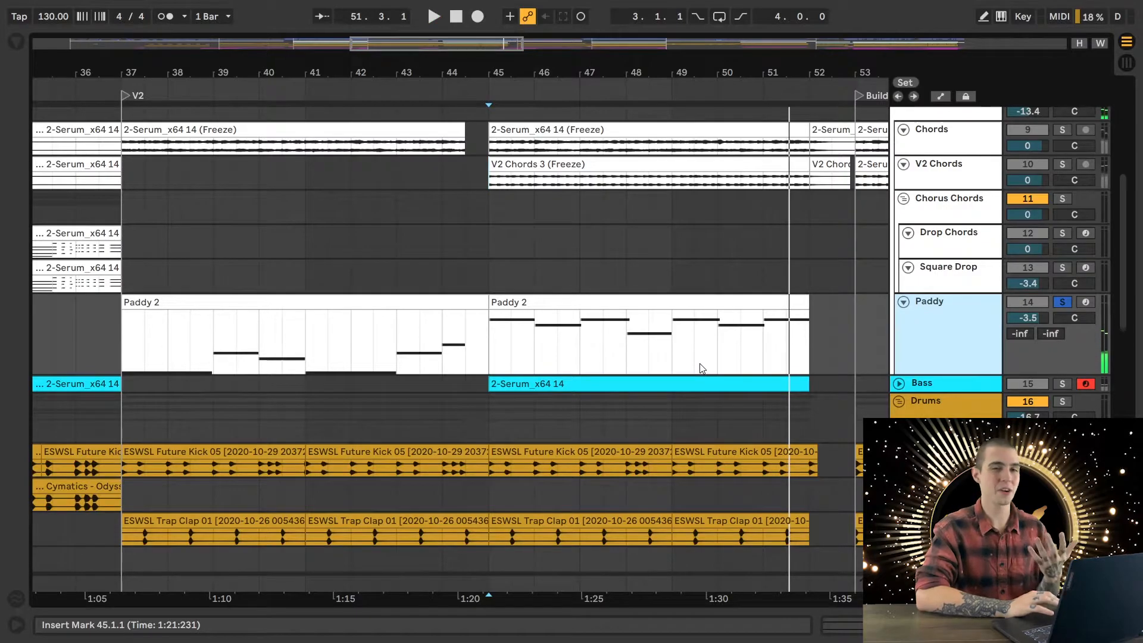
# - Return the insert marker to 45.1.1, clear the Paddy solo, and unfold and refold Bass to compare its notes with Paddy's
pyautogui.click(489, 338)
pyautogui.click(1063, 303)
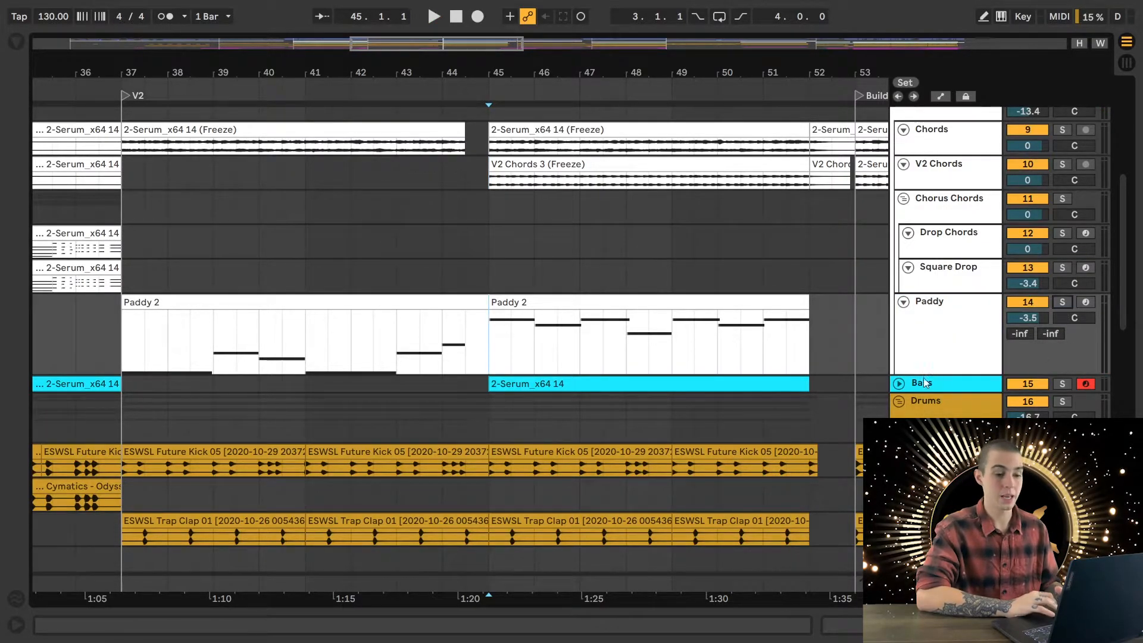
pyautogui.click(899, 383)
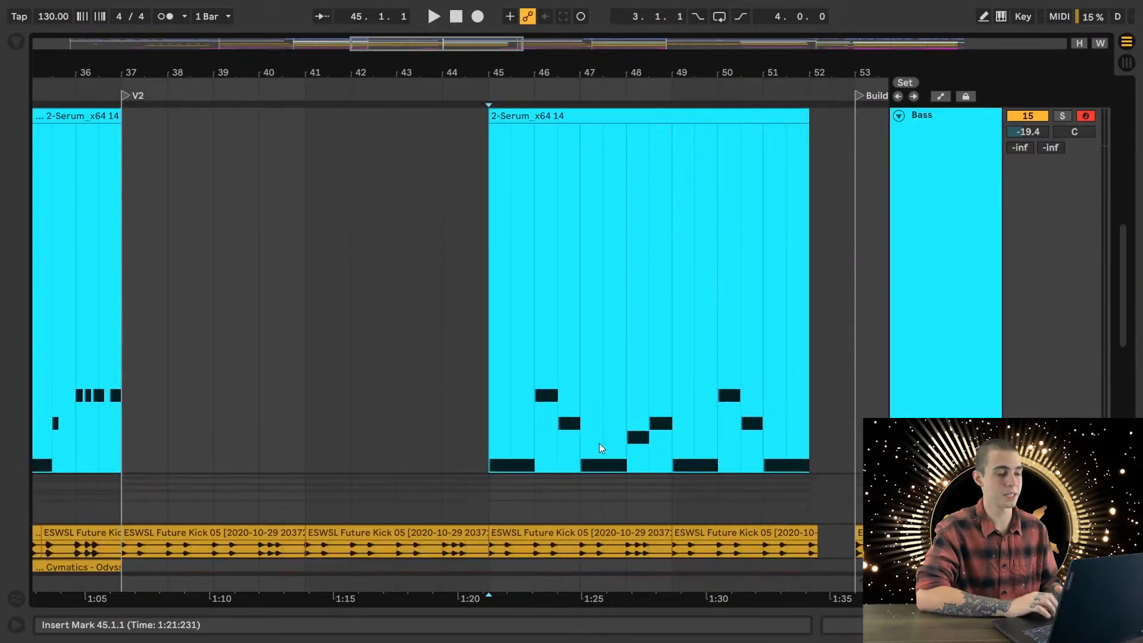
pyautogui.scroll(3, 612, 305)
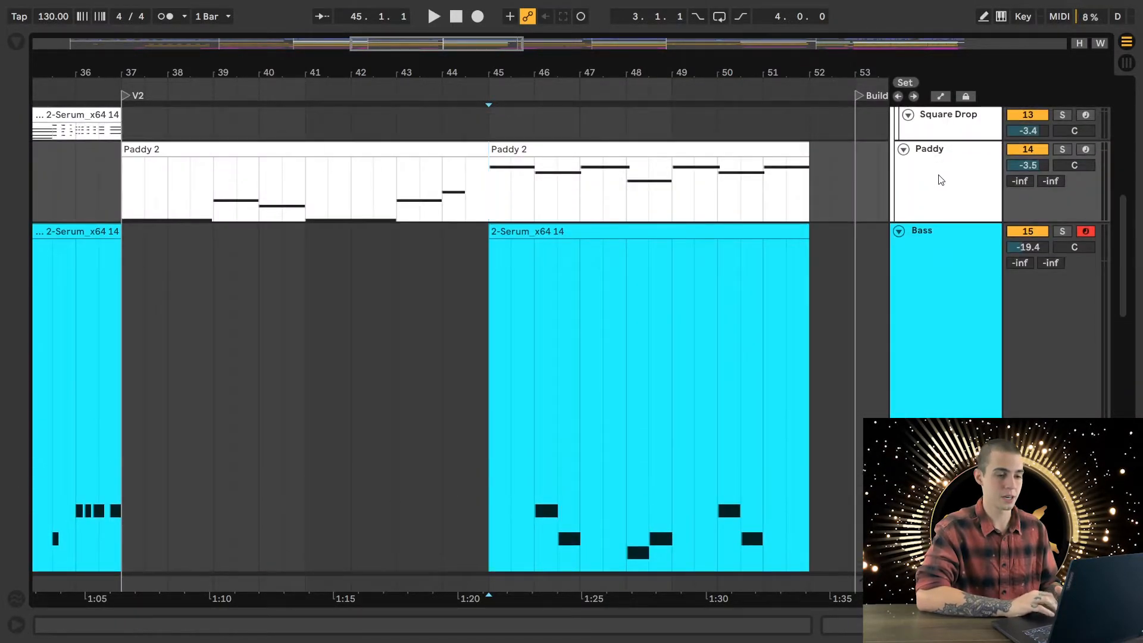
pyautogui.click(899, 231)
# - Review V2's kick, trap clap, snare and closed hi-hat clips alongside the pad and bass
pyautogui.scroll(-10, 582, 313)
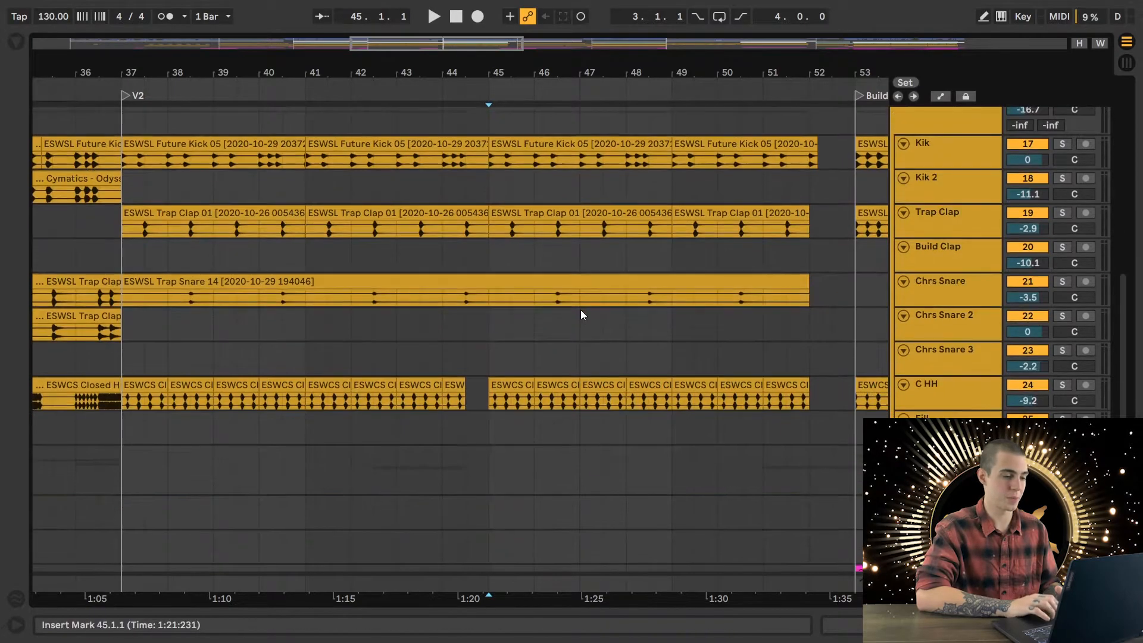
pyautogui.scroll(10, 581, 315)
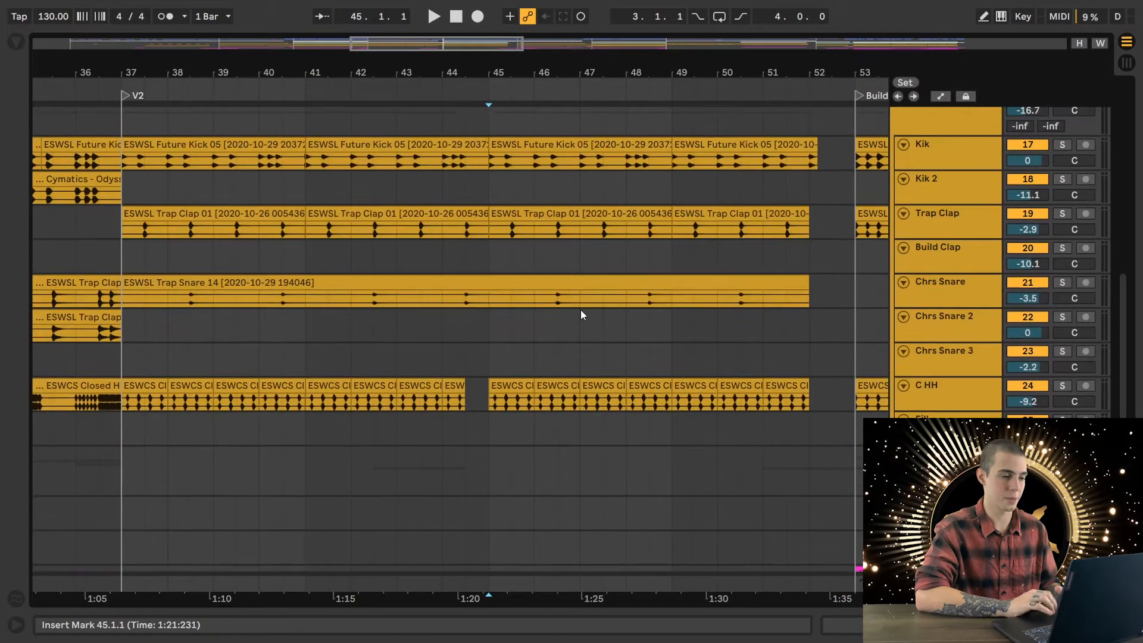
pyautogui.scroll(1, 582, 315)
pyautogui.hscroll(2, 582, 315)
pyautogui.hscroll(-2, 582, 315)
pyautogui.hscroll(1, 582, 315)
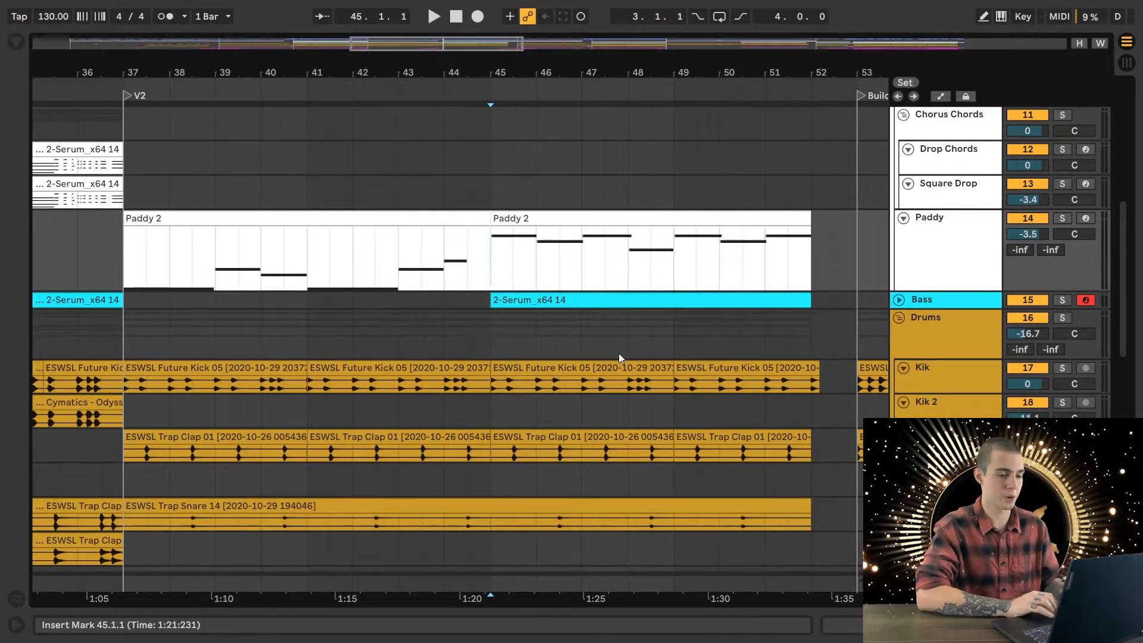
pyautogui.hscroll(3, 618, 357)
# - Show the whole arrangement and inspect the sections from V2 through Build2 and Drop2 to Final Build
pyautogui.press('w')
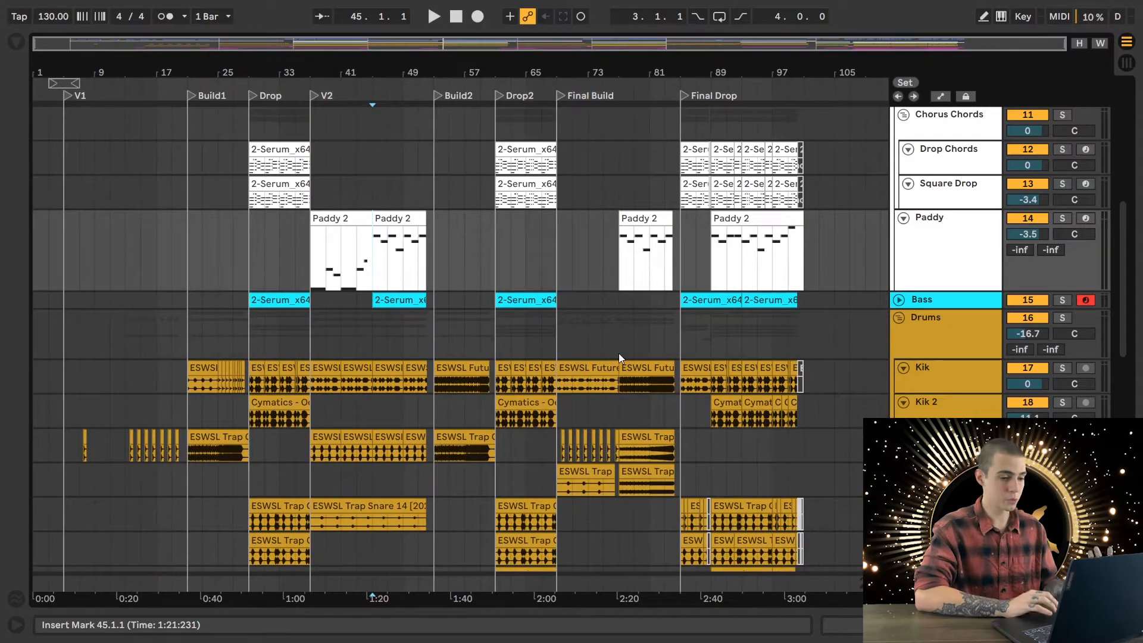
pyautogui.keyDown('ctrl'); pyautogui.scroll(5, 619, 355); pyautogui.keyUp('ctrl')
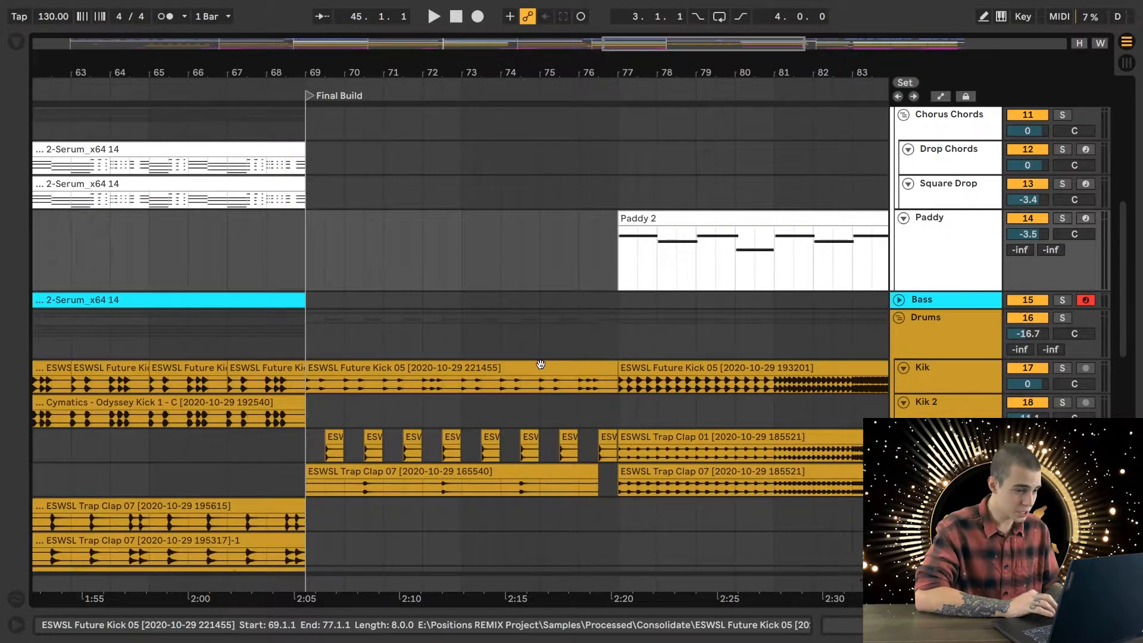
pyautogui.keyDown('ctrl'); pyautogui.scroll(-2, 540, 365); pyautogui.keyUp('ctrl')
pyautogui.hscroll(-8, 540, 364)
pyautogui.scroll(-2, 540, 364)
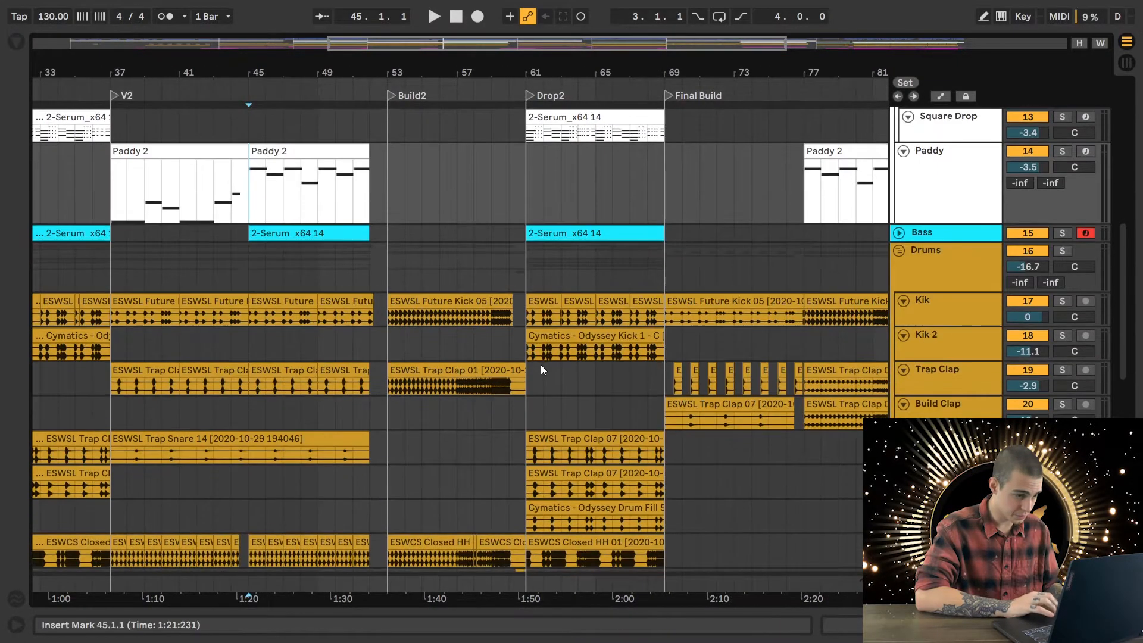
# - Place the insert marker at 60.1.1 on the Fill track, solo the fill, play it into Drop2 and stop
pyautogui.hscroll(-6, 541, 364)
pyautogui.scroll(-2, 539, 364)
pyautogui.hscroll(-5, 540, 365)
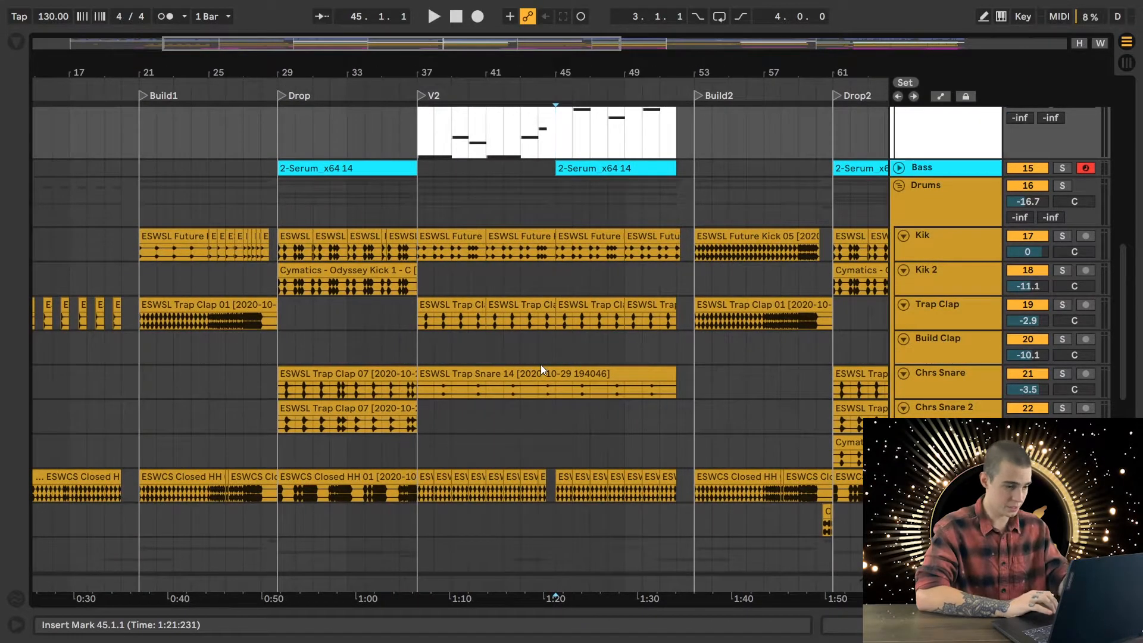
pyautogui.scroll(-2, 541, 365)
pyautogui.click(811, 480)
pyautogui.hscroll(6, 810, 480)
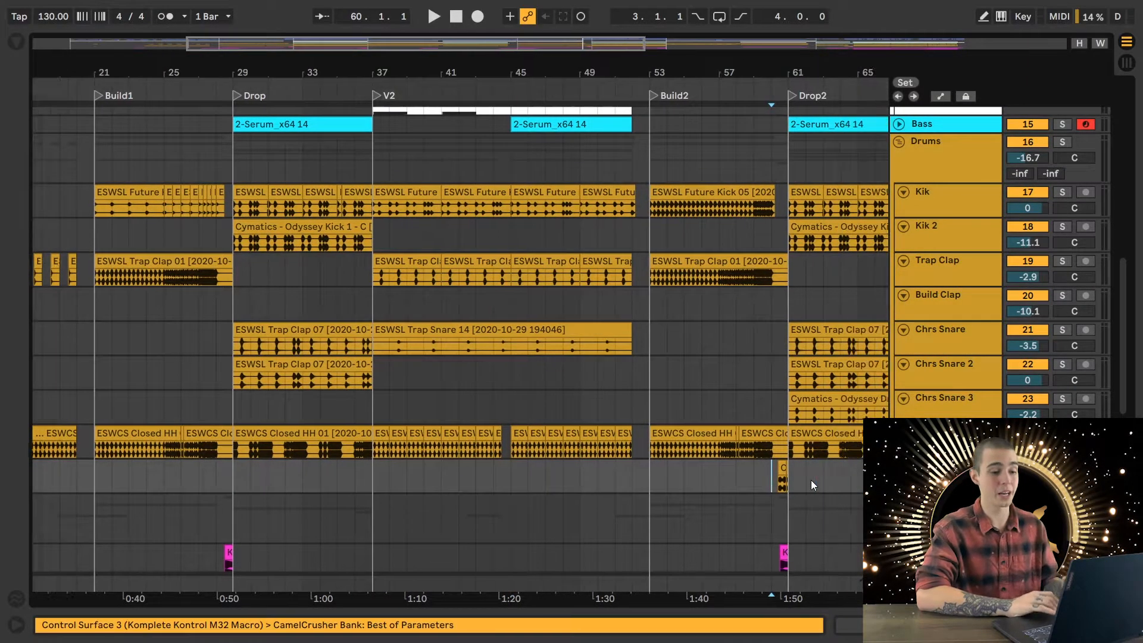
pyautogui.press('space')
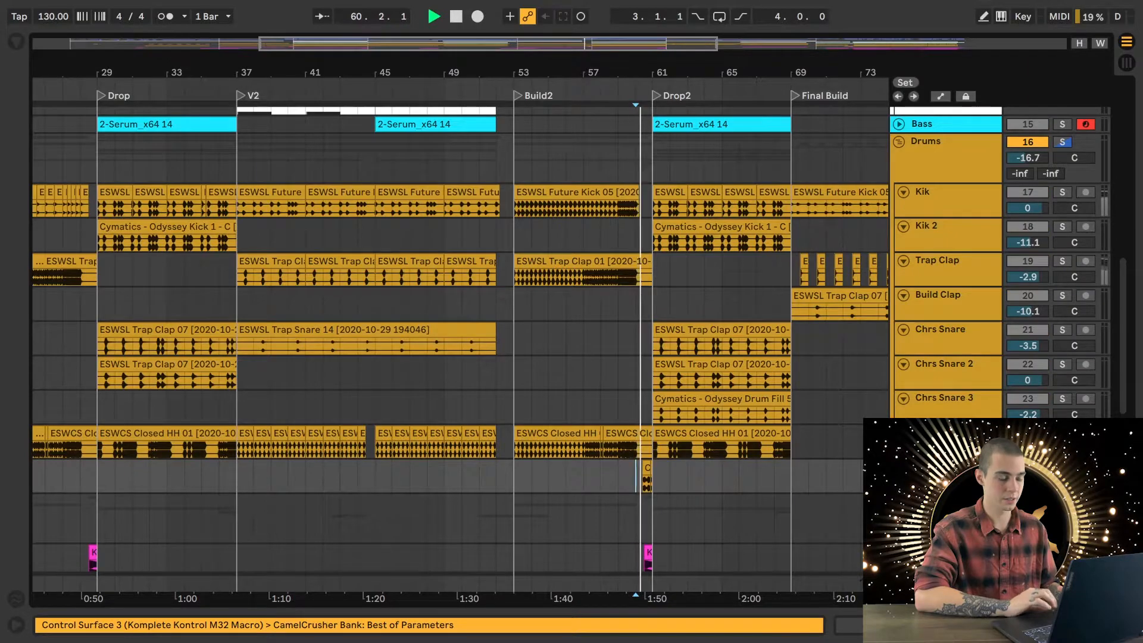
pyautogui.press('space')
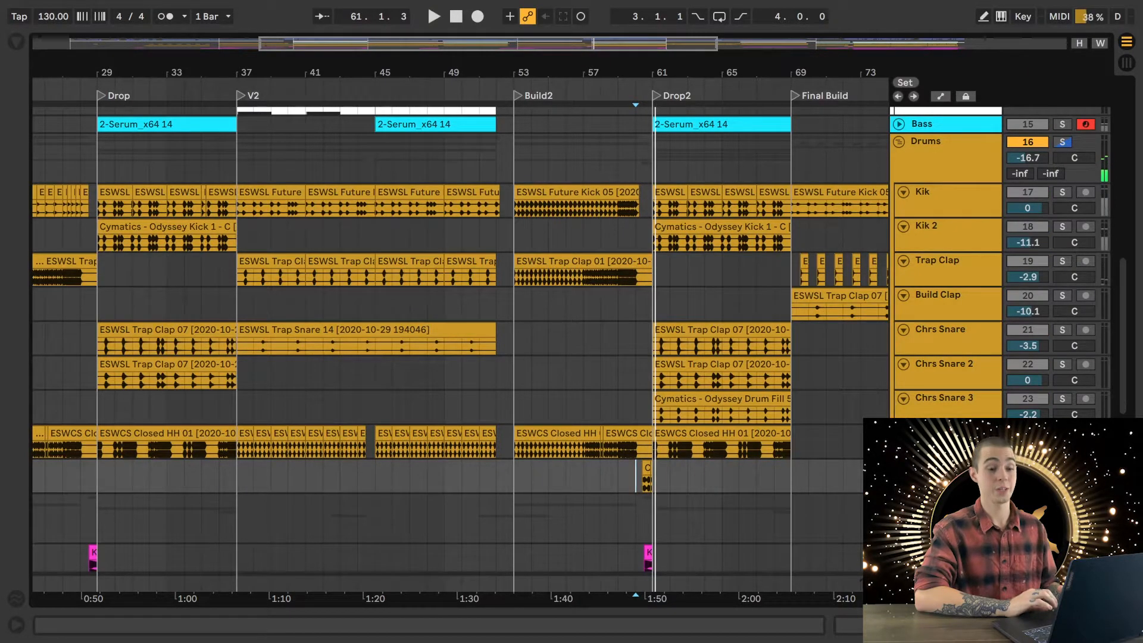
# - Magnify the drum fill before Drop2, show the Fill track's device chain and open the CamelCrusher plug-in window
pyautogui.scroll(8, 669, 479)
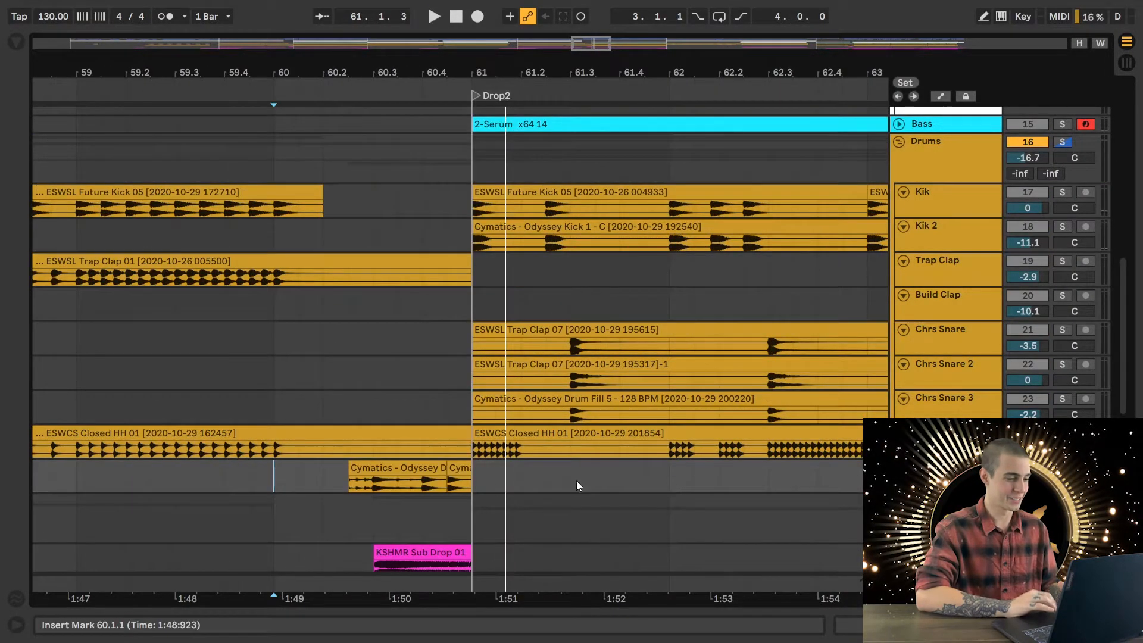
pyautogui.hscroll(-4, 490, 491)
pyautogui.hscroll(-1, 490, 489)
pyautogui.doubleClick(942, 469)
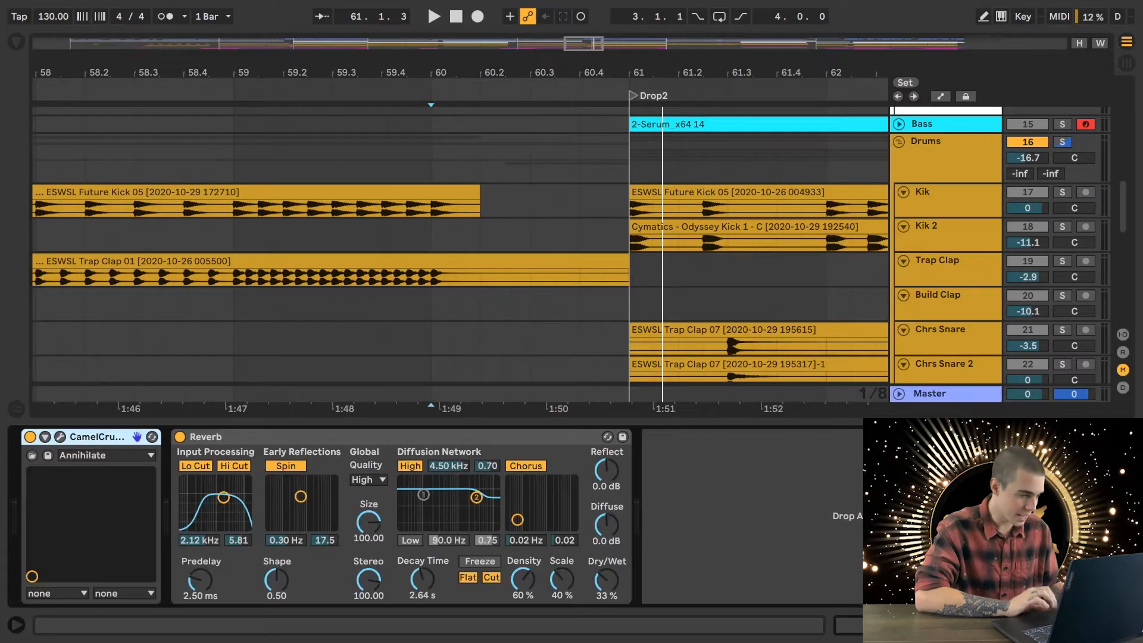
pyautogui.click(60, 436)
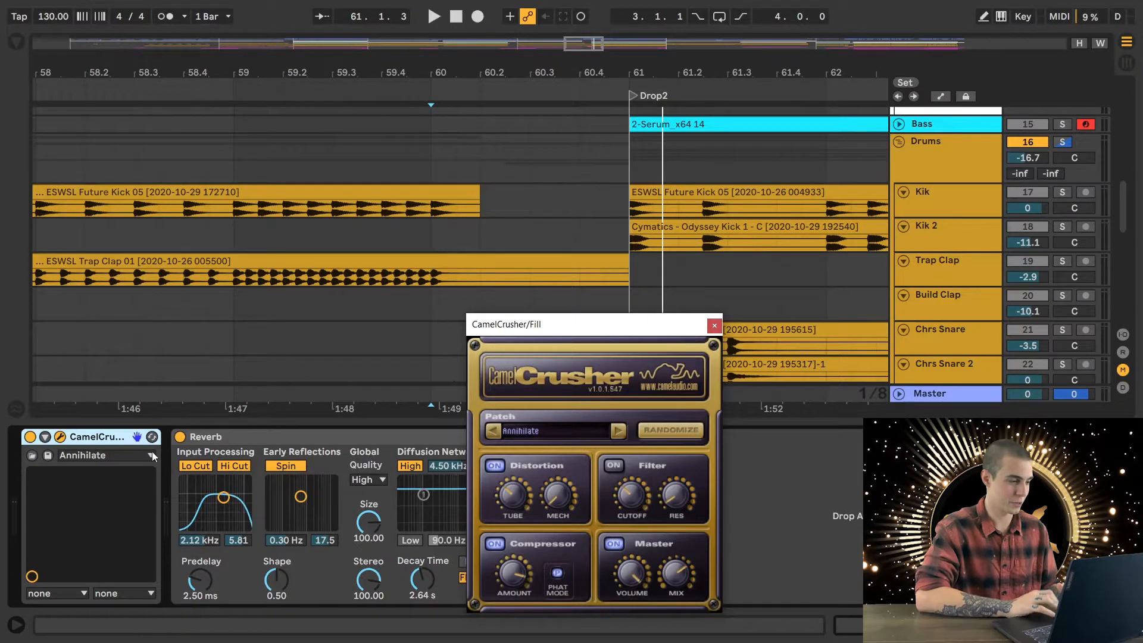
# - Compare the soloed fill with CamelCrusher bypassed and re-enabled, playing it from 60.1.1 each time, and close the plug-in window
pyautogui.click(30, 437)
pyautogui.press('space')
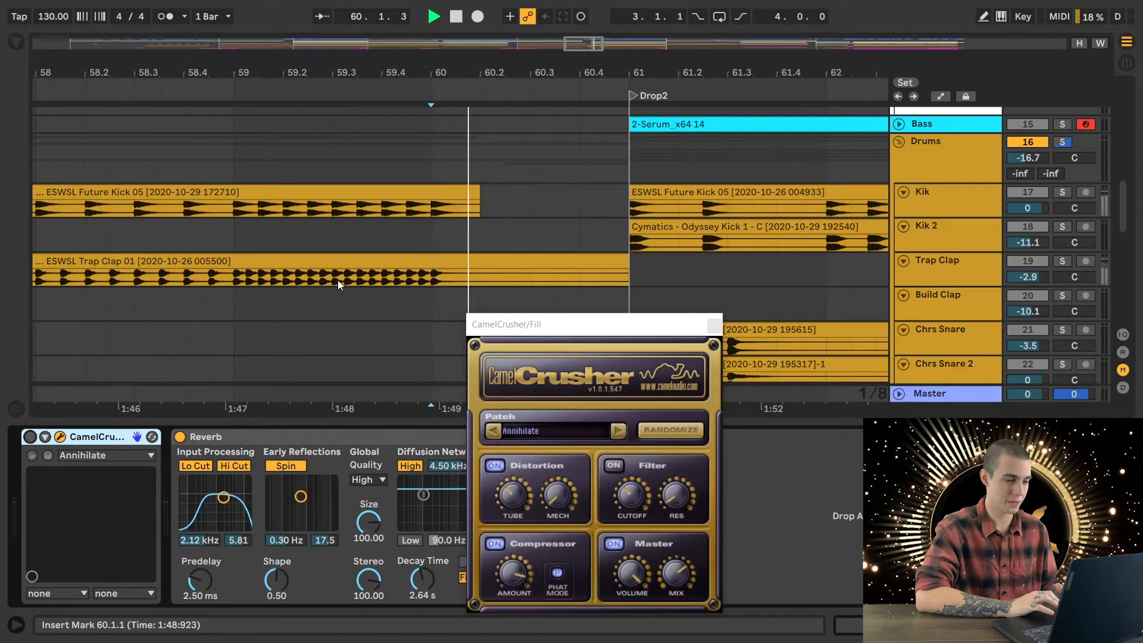
pyautogui.press('space')
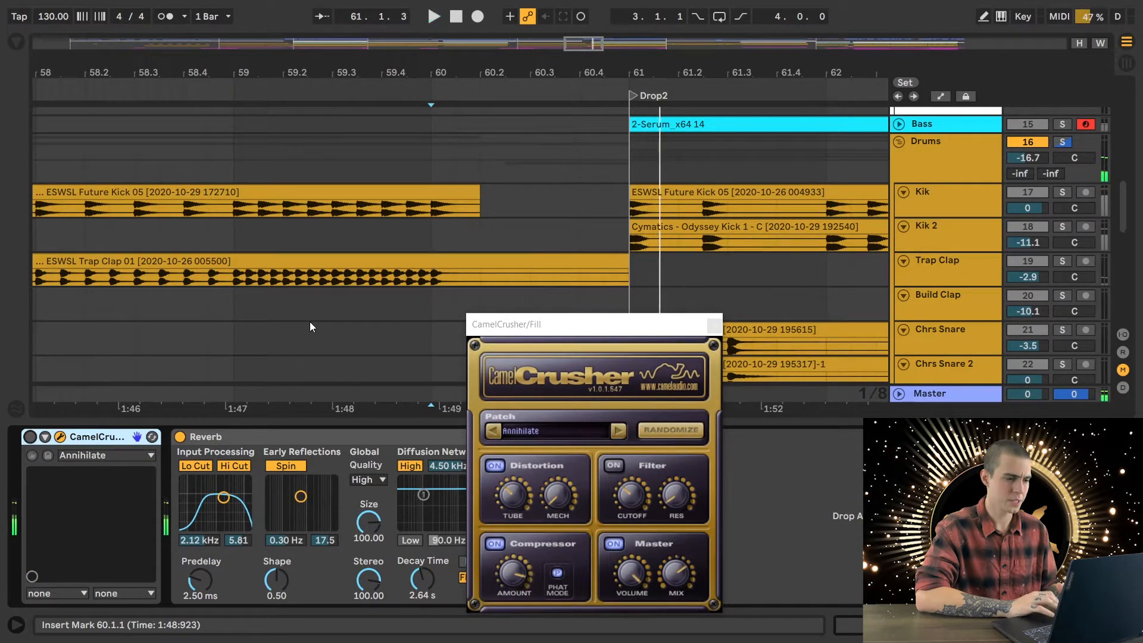
pyautogui.click(30, 438)
pyautogui.press('space')
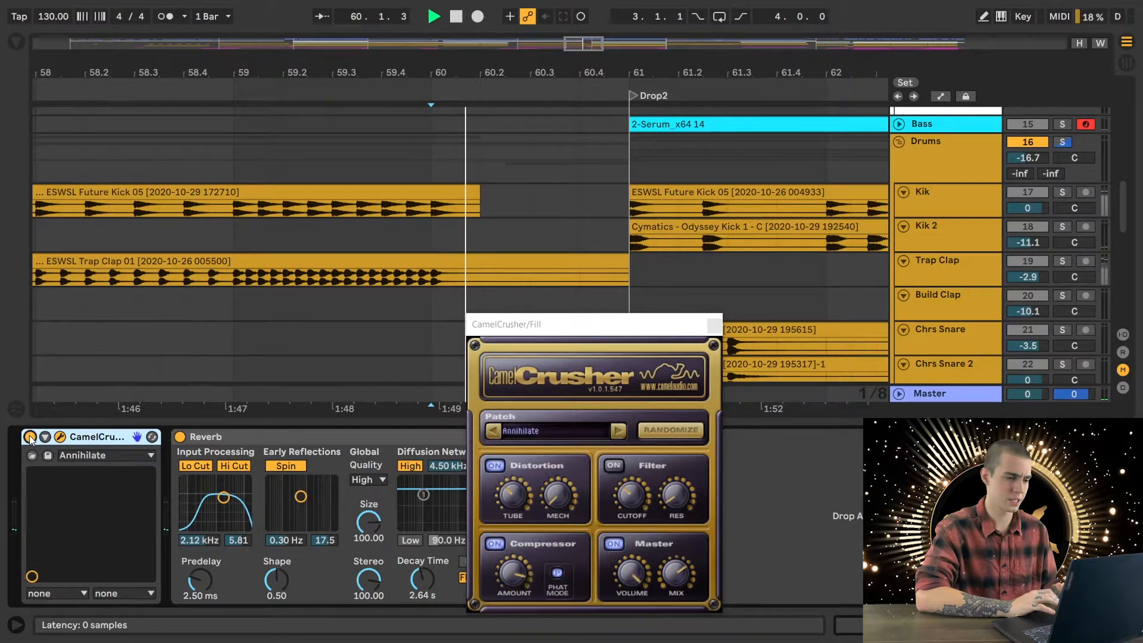
pyautogui.press('space')
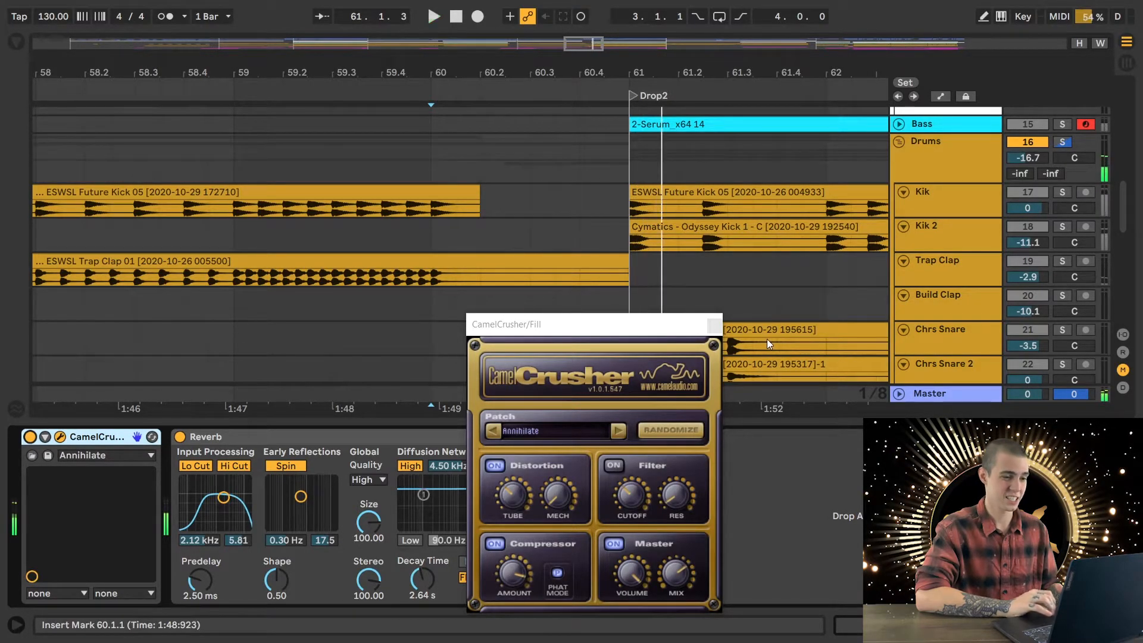
pyautogui.click(714, 324)
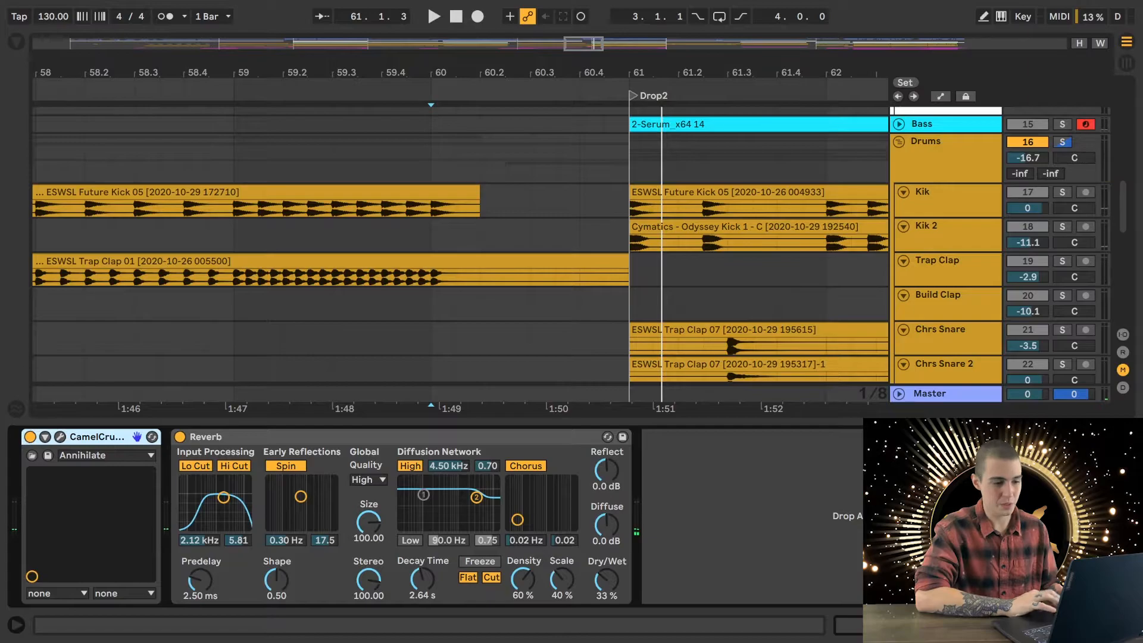
# - Hide the device view, place the insert marker at 58.1.1, and review the drum and FX clips around Build2 and Drop2
pyautogui.click(1125, 624)
pyautogui.scroll(-6, 617, 456)
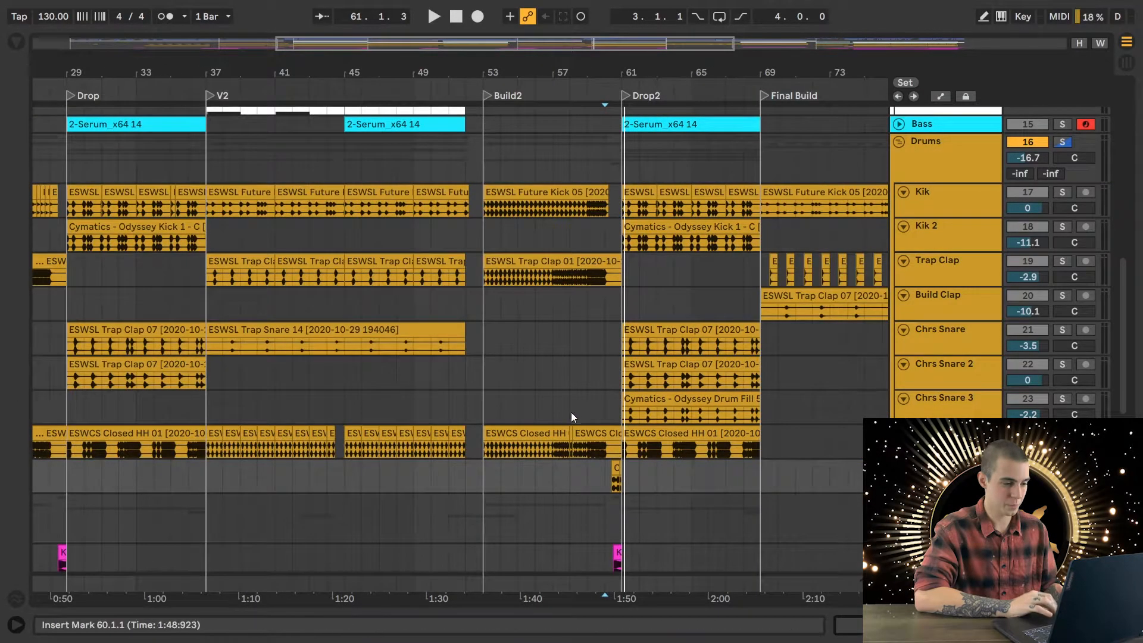
pyautogui.click(569, 411)
pyautogui.scroll(-2, 655, 506)
pyautogui.scroll(-4, 663, 474)
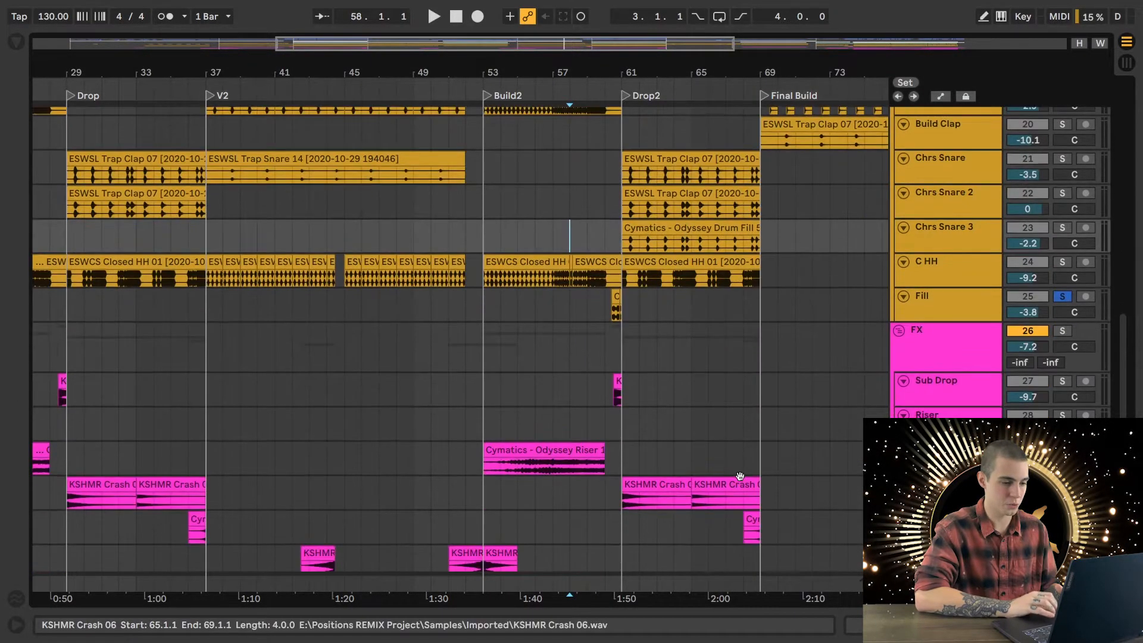
pyautogui.hscroll(-5, 616, 458)
pyautogui.hscroll(3, 616, 458)
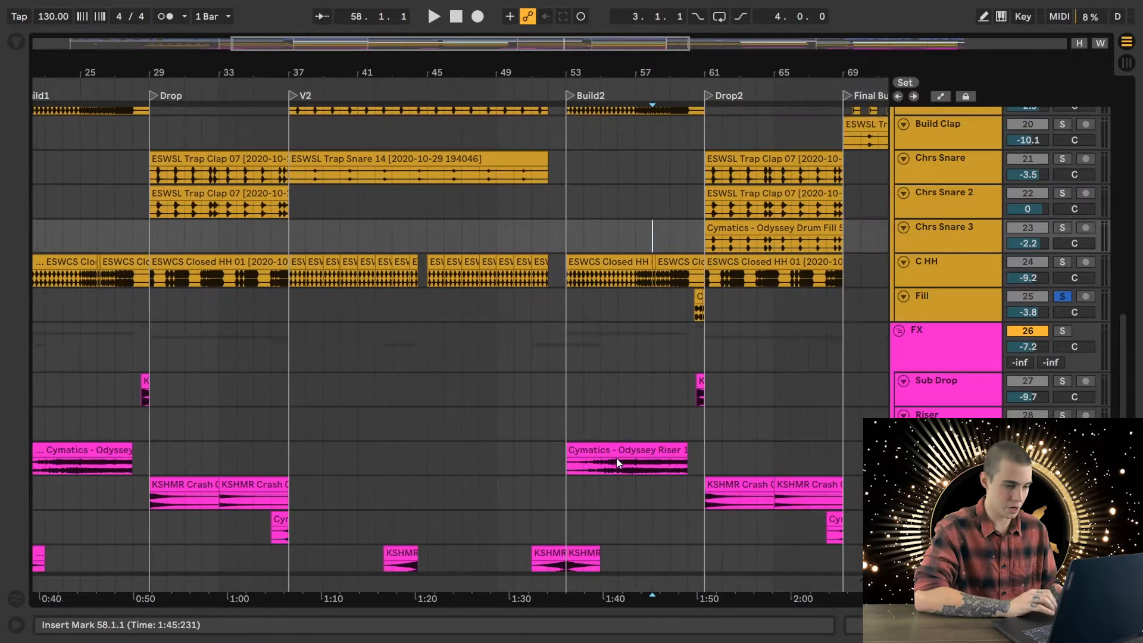
pyautogui.scroll(-3, 616, 458)
pyautogui.hscroll(4, 616, 458)
pyautogui.scroll(8, 616, 459)
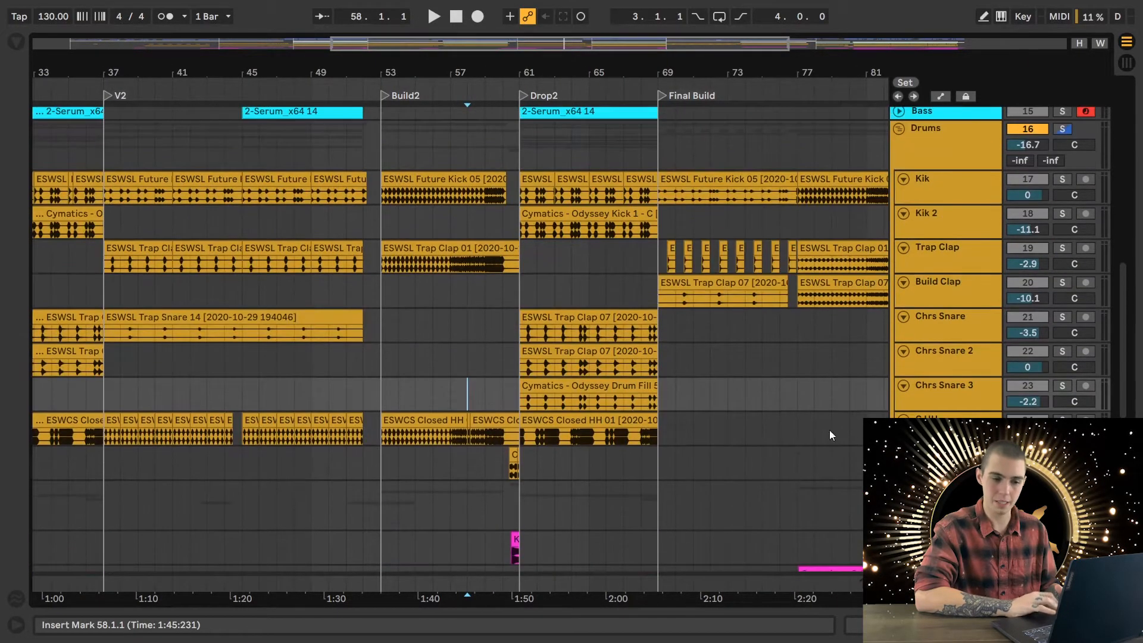
# - Clear the solo and play the full mix from 58.1.1 through the end of Build2 into Drop2
pyautogui.click(1062, 129)
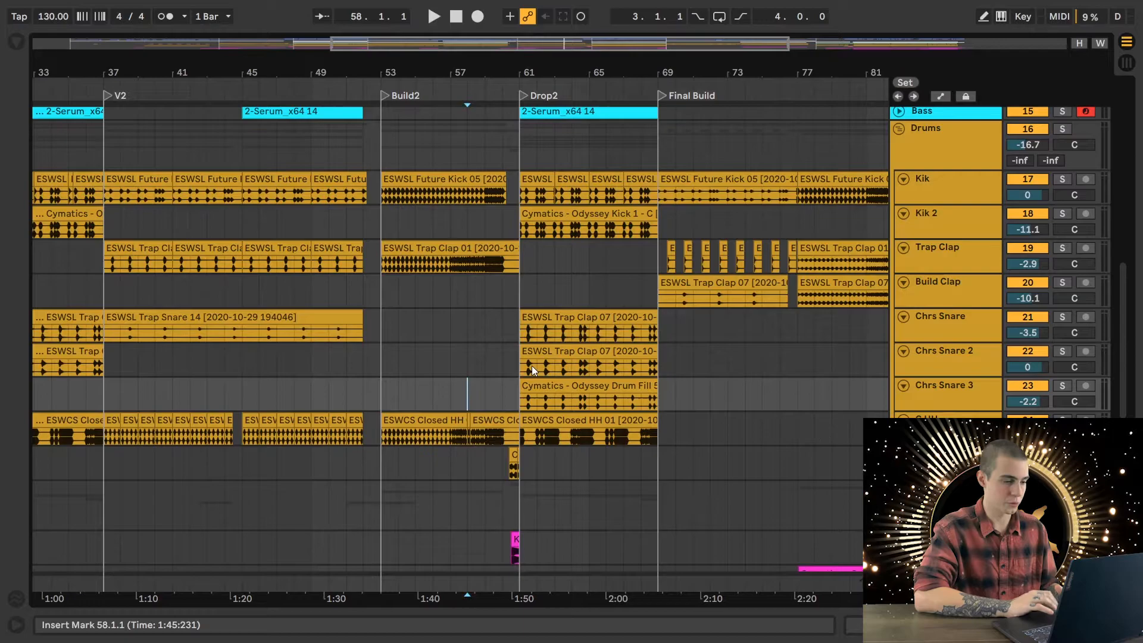
pyautogui.press('space')
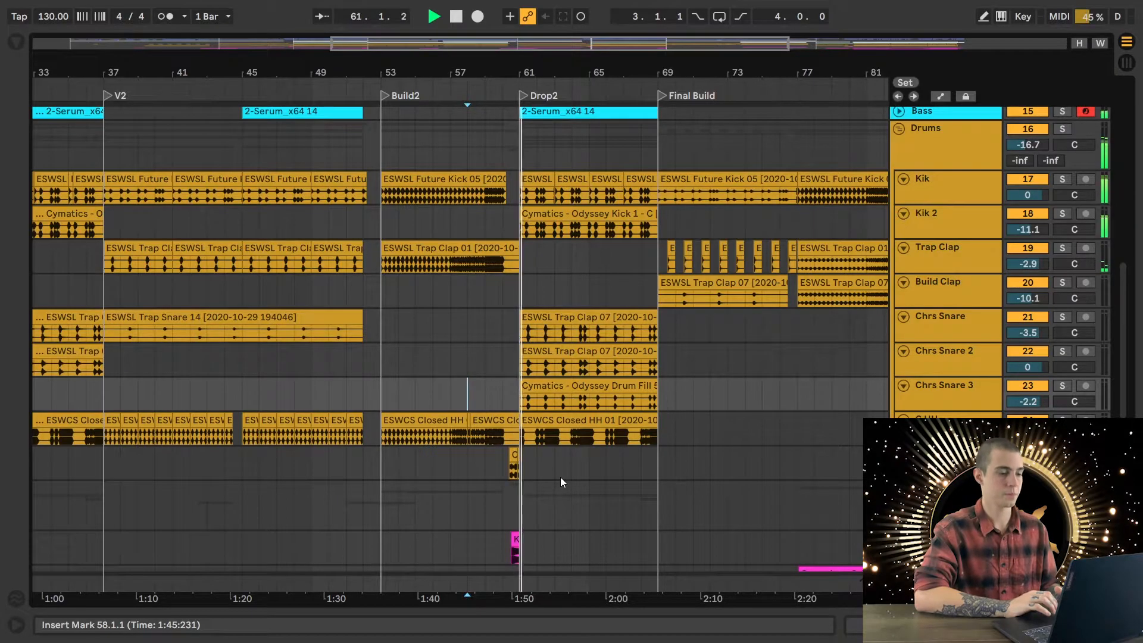
pyautogui.press('space')
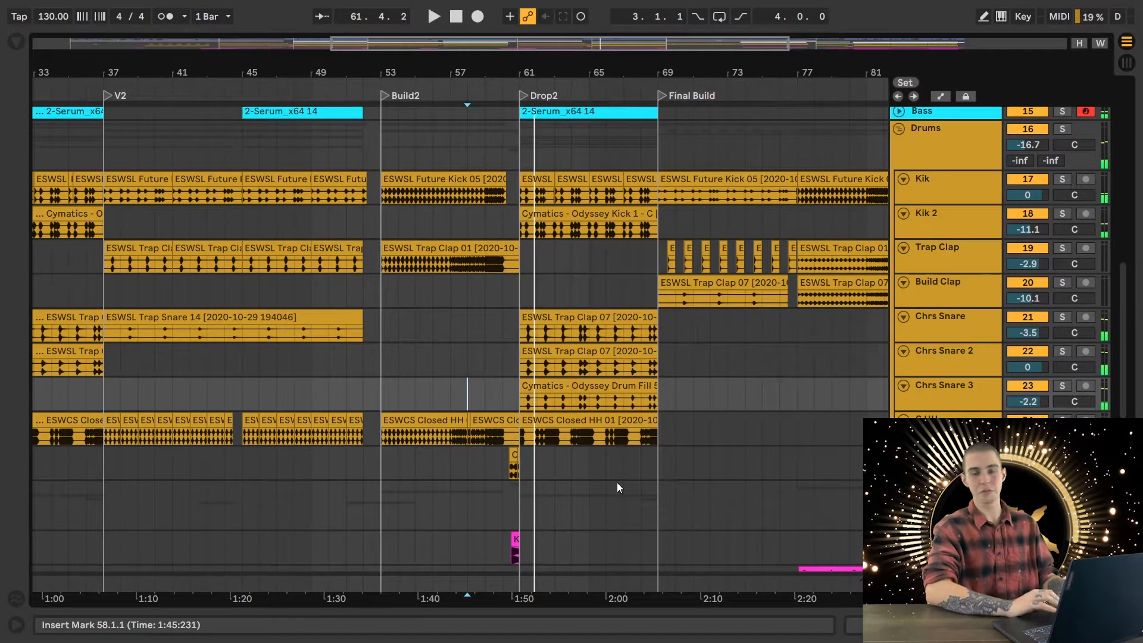
# - Place the insert marker at the start of Final Build, 69.1.1, and examine the section's drums, FX, chords and vocal clips
pyautogui.scroll(3, 617, 482)
pyautogui.hscroll(2, 617, 482)
pyautogui.hscroll(-4, 617, 483)
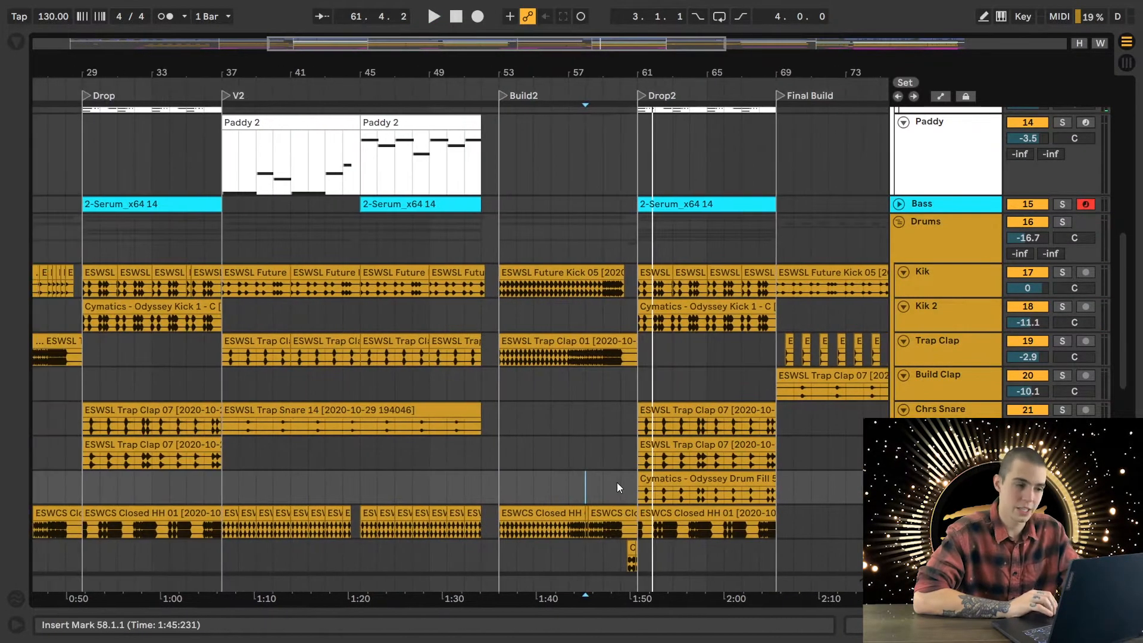
pyautogui.hscroll(5, 616, 482)
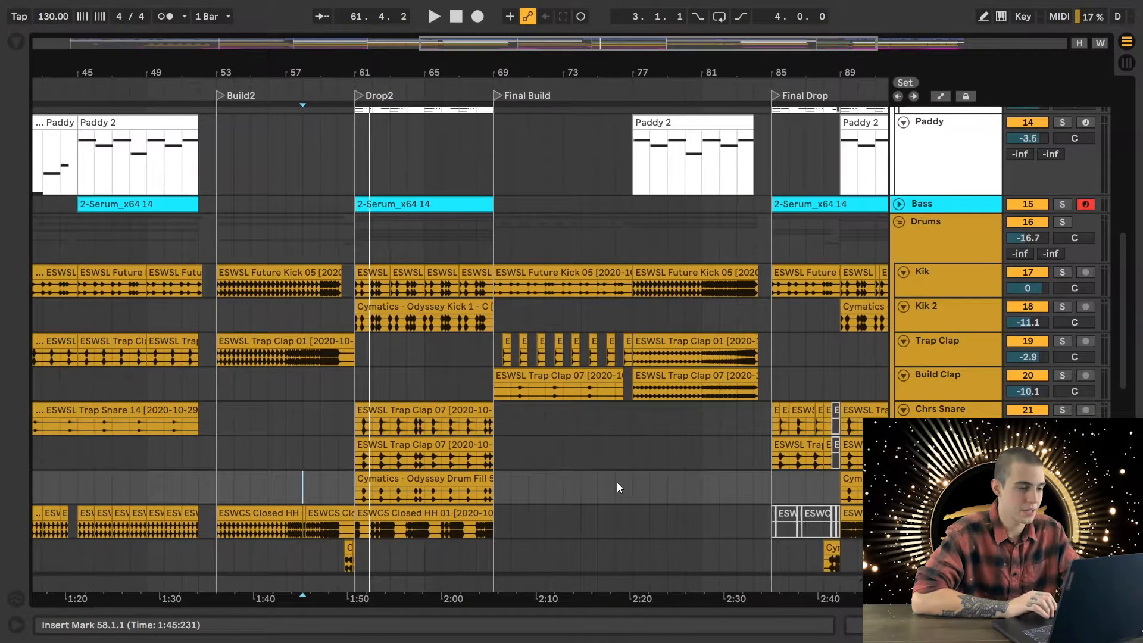
pyautogui.scroll(2, 616, 487)
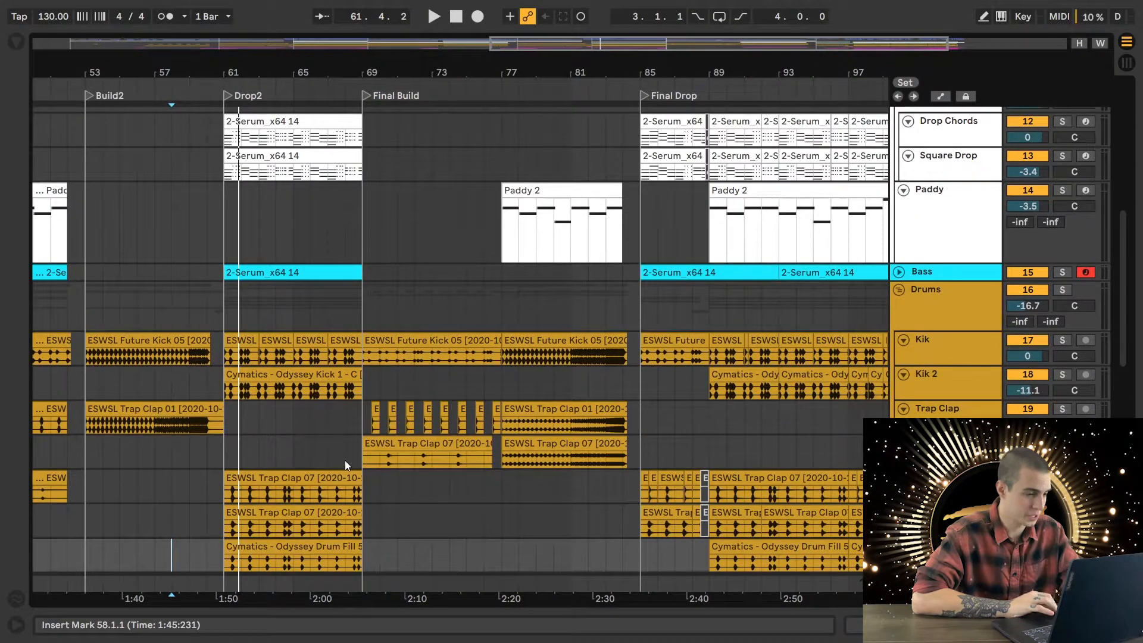
pyautogui.click(363, 454)
pyautogui.scroll(-5, 565, 447)
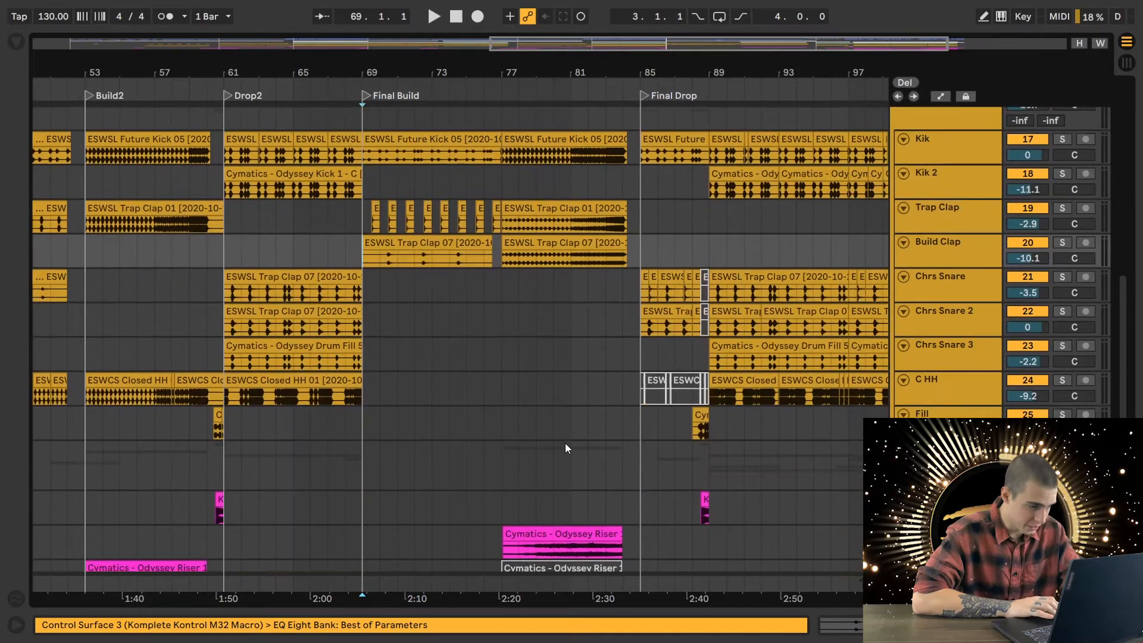
pyautogui.scroll(-4, 565, 443)
pyautogui.scroll(10, 565, 443)
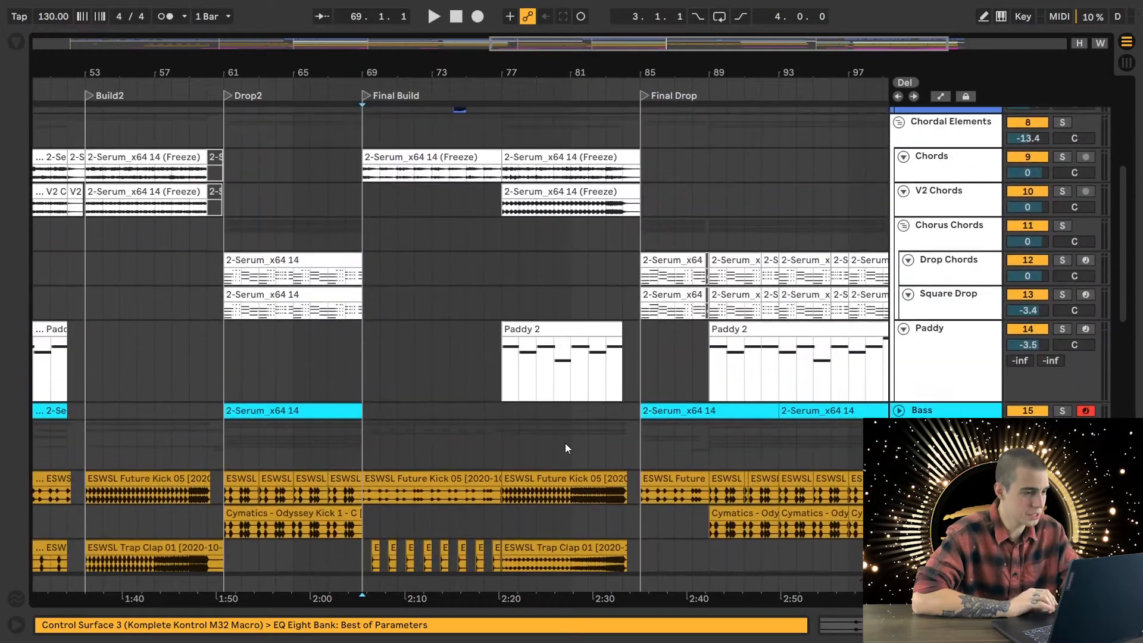
pyautogui.scroll(6, 565, 442)
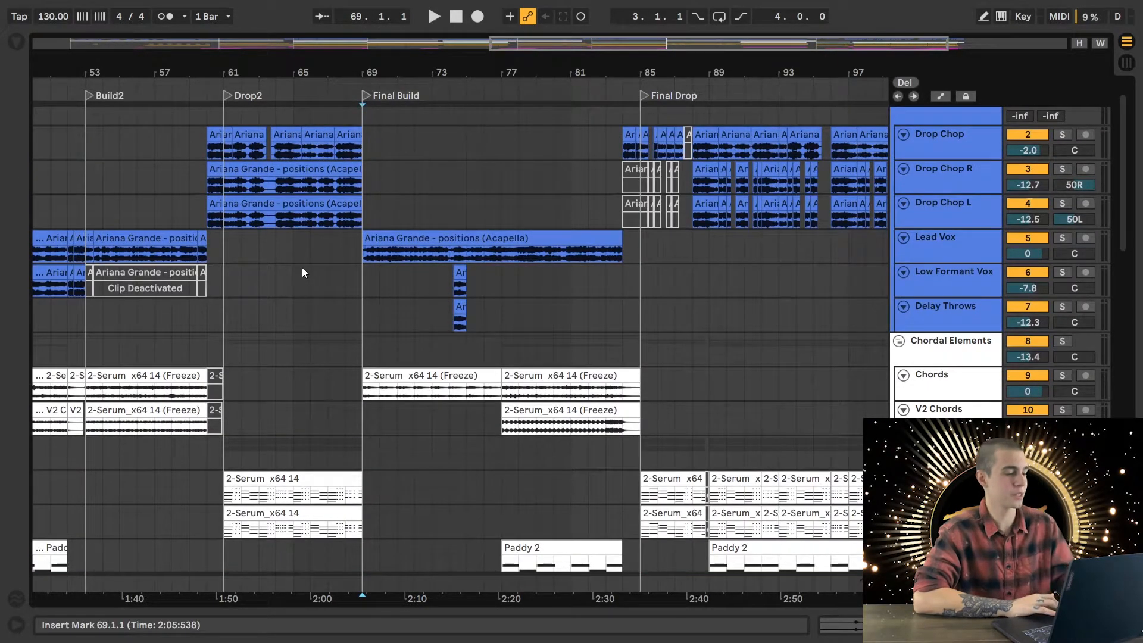
# - Solo Lead Vox, play the acapella from 69.1.1, and clear the solo once playback is stopped
pyautogui.click(358, 249)
pyautogui.click(1063, 237)
pyautogui.press('space')
pyautogui.scroll(-2, 428, 362)
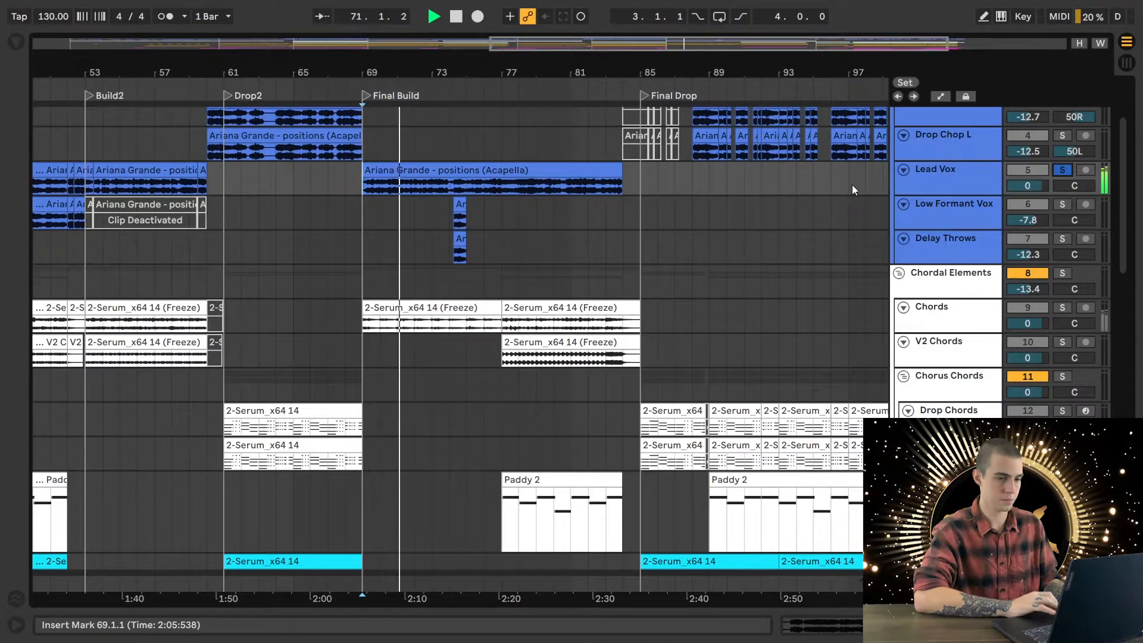
pyautogui.click(1061, 169)
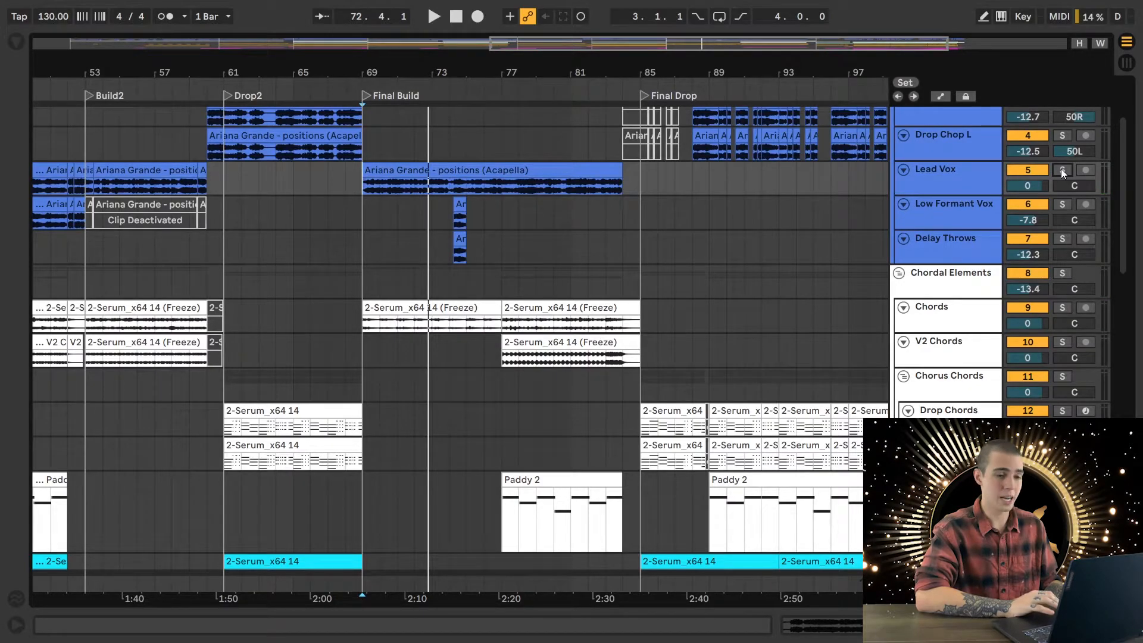
# - Play the start of Final Build with all tracks while reviewing its chord and drum clips, and stop playback
pyautogui.press('space')
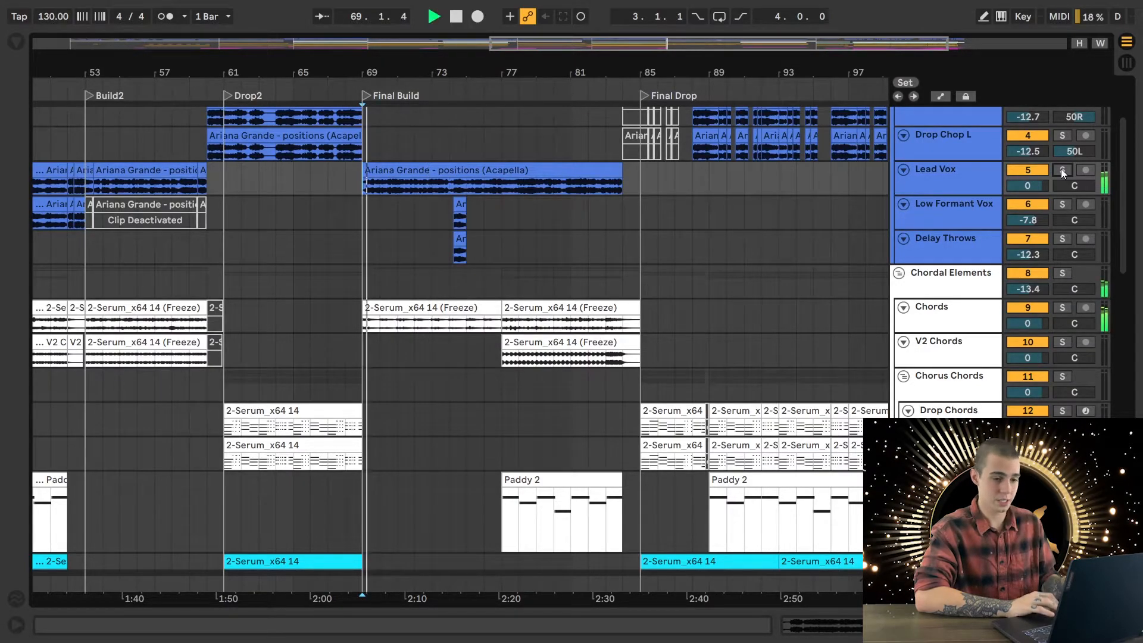
pyautogui.scroll(-5, 691, 348)
pyautogui.scroll(-3, 691, 348)
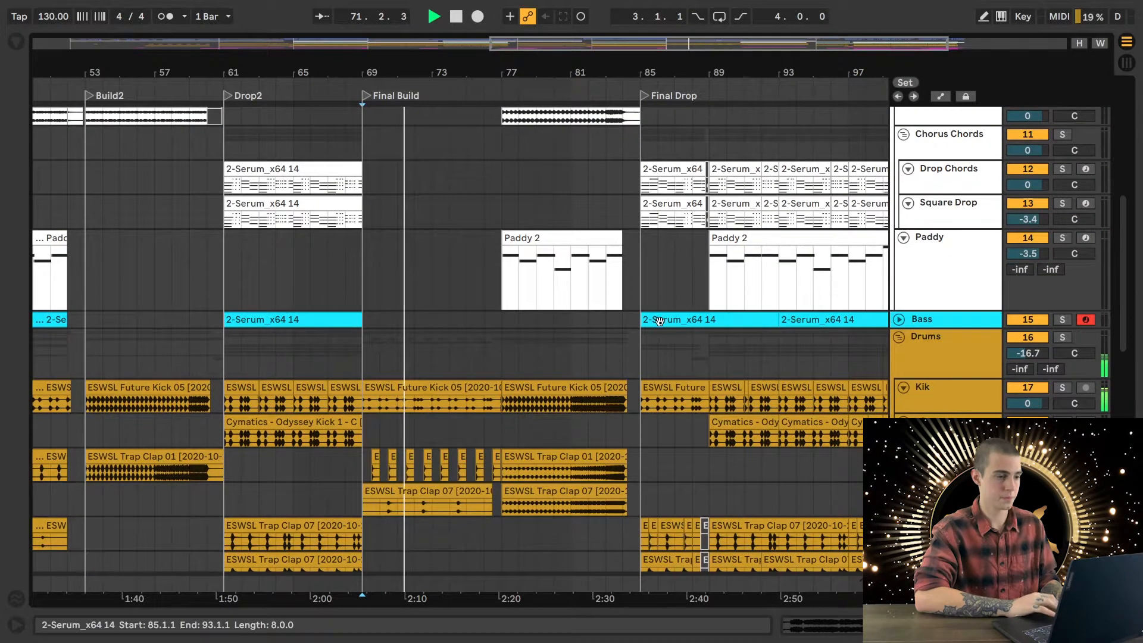
pyautogui.scroll(6, 667, 324)
pyautogui.press('space')
# - Audition the Chordal Elements group alone from 69.1.1, and switch the solo to the Drums group to hear it by itself
pyautogui.click(1063, 213)
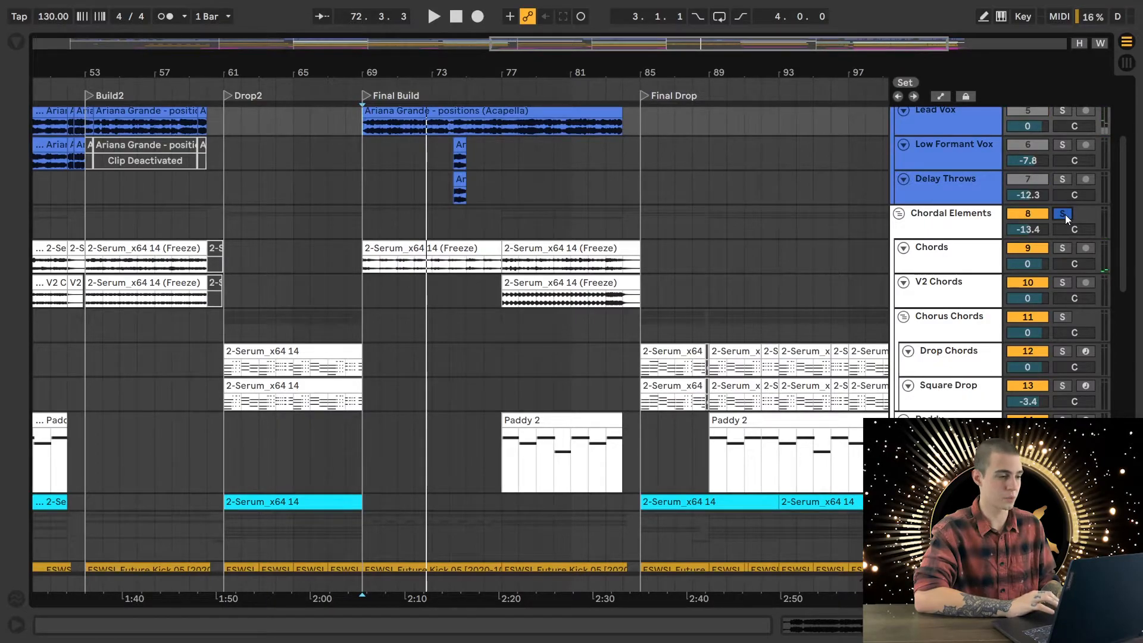
pyautogui.press('space')
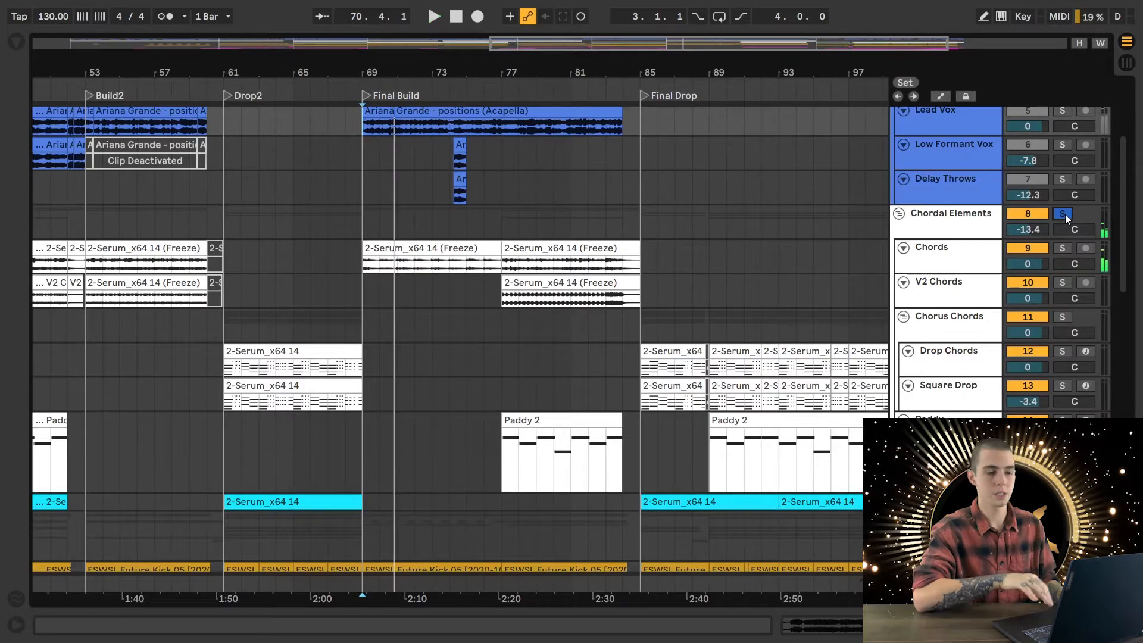
pyautogui.scroll(-5, 1054, 219)
pyautogui.scroll(-3, 748, 272)
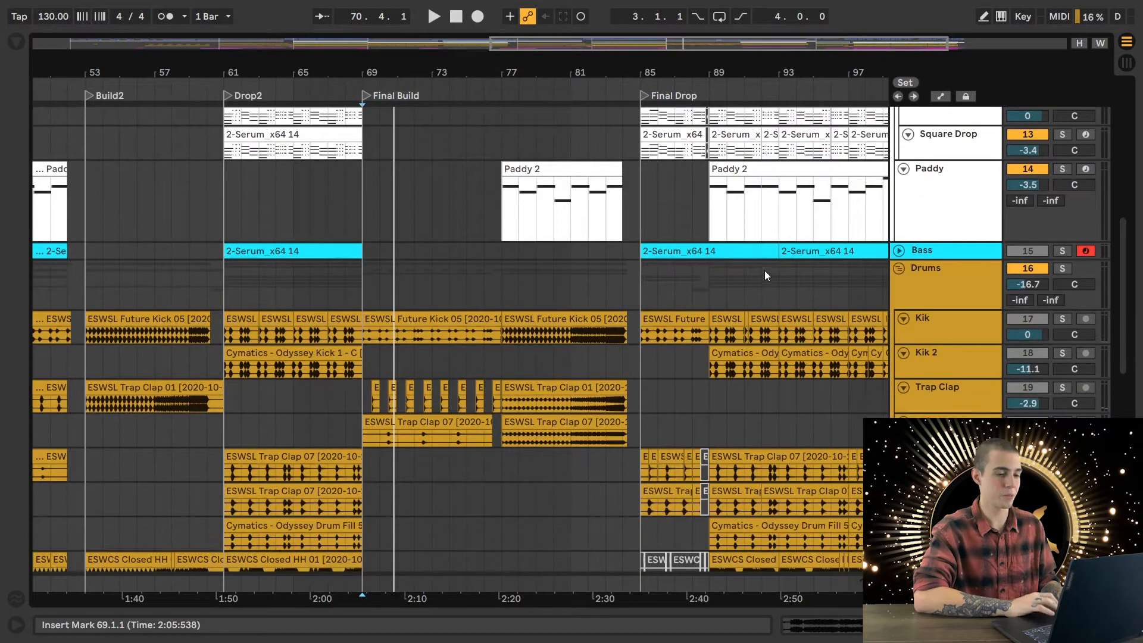
pyautogui.click(1063, 270)
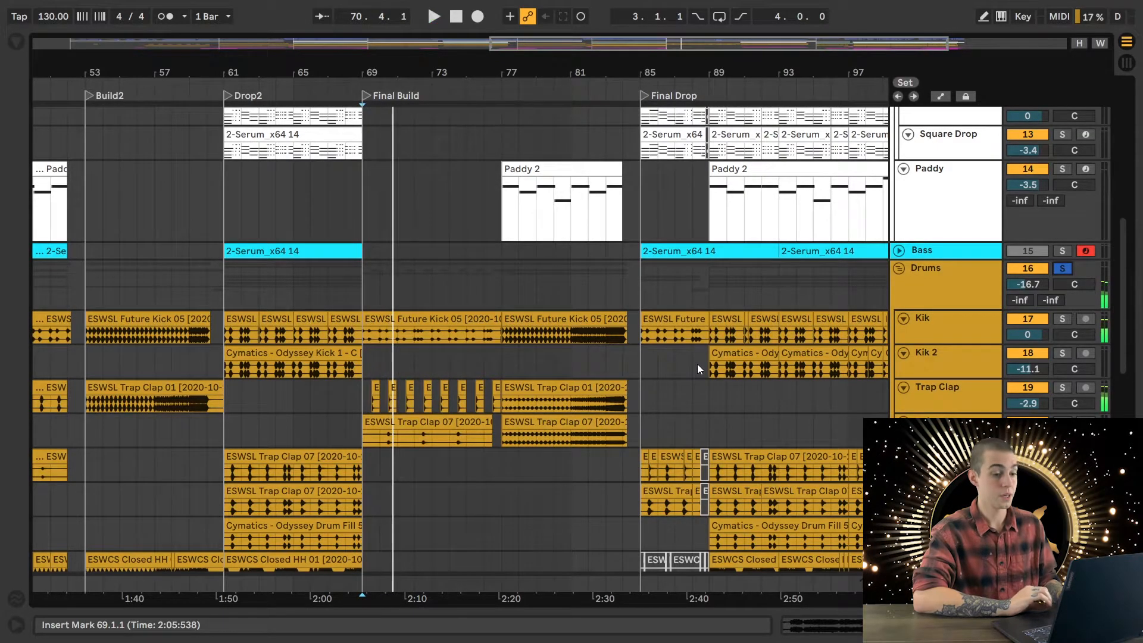
# - Show the device chains of the drum tracks and examine the Trap Clap track's EQ Eight and Reverb
pyautogui.hotkey('shift', 'Tab')
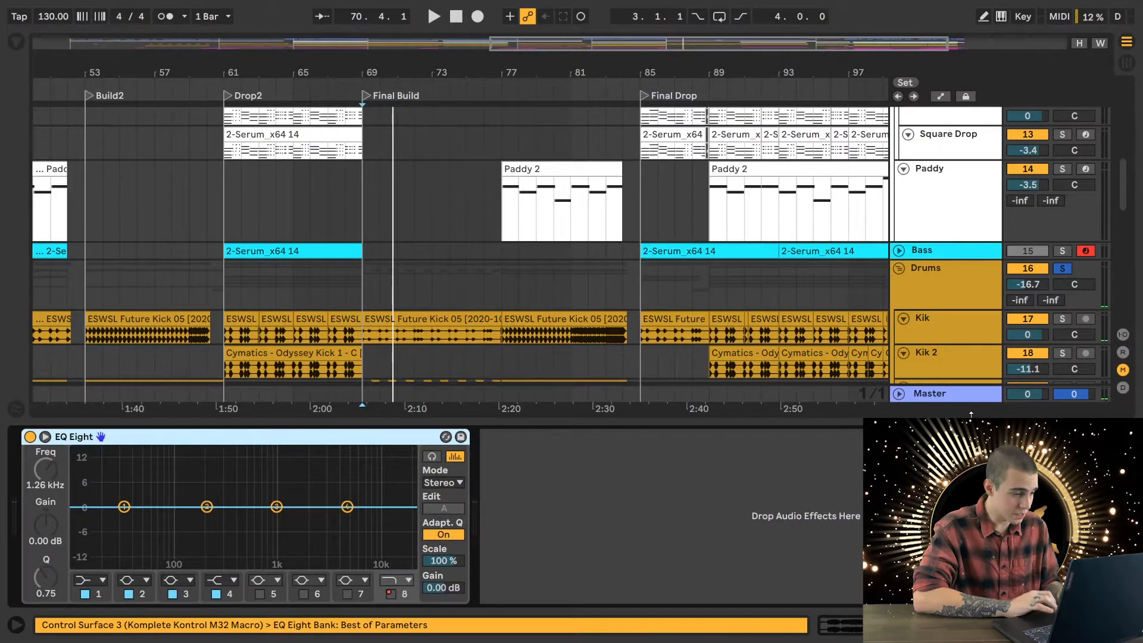
pyautogui.click(938, 362)
pyautogui.scroll(-3, 939, 309)
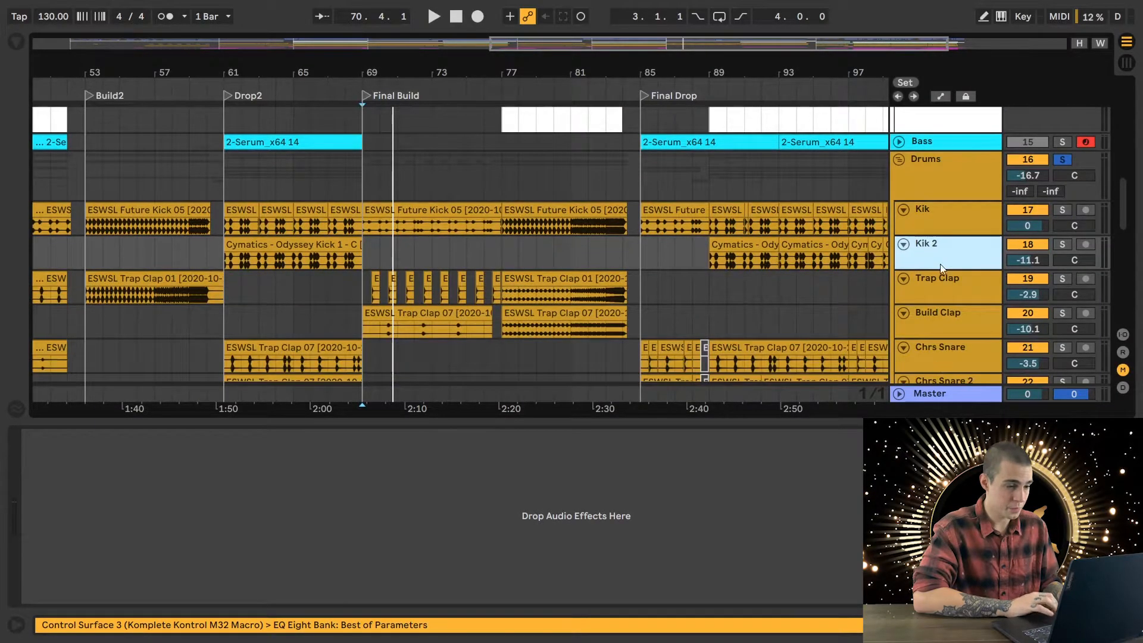
pyautogui.click(936, 289)
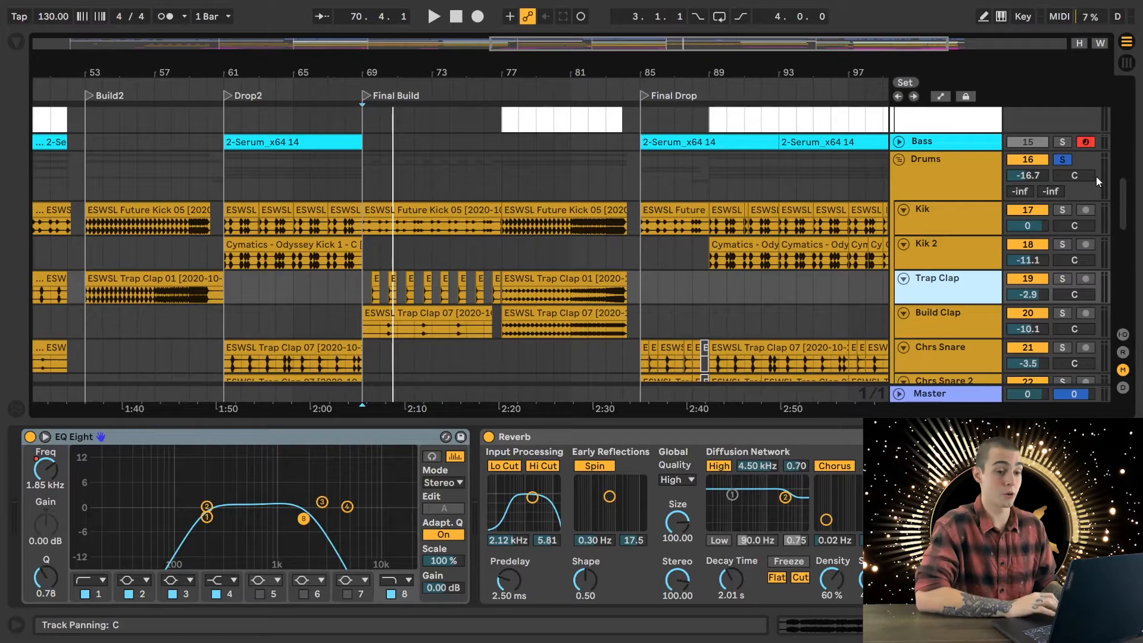
# - Solo the Kik track, play it from 69.1.1 while viewing its EQ Eight, and clear the solo once playback is stopped
pyautogui.click(1063, 210)
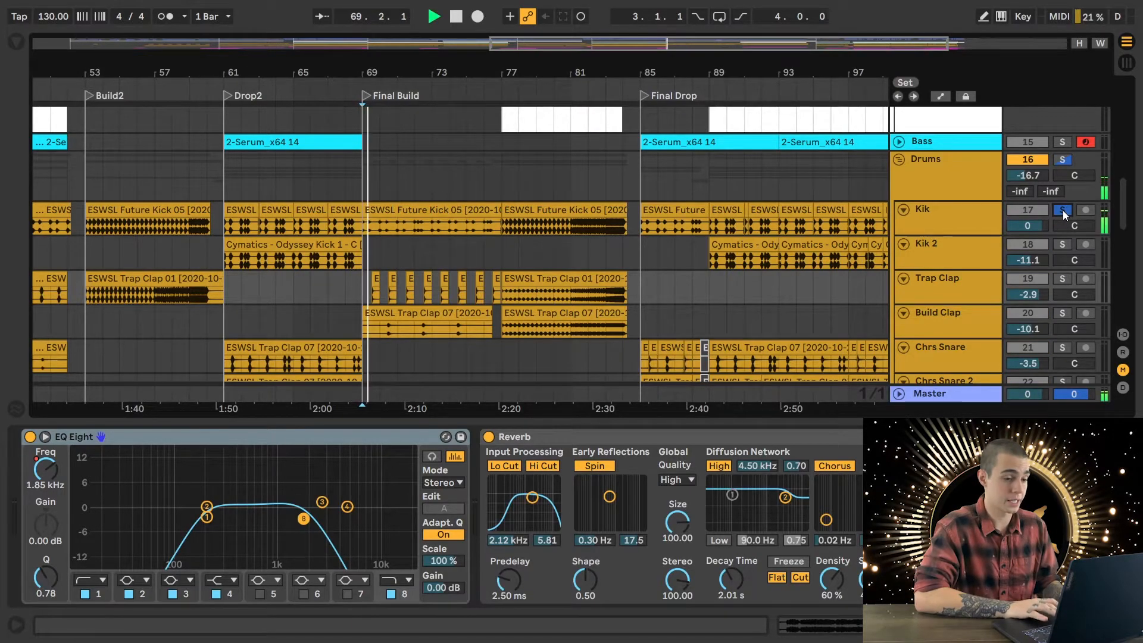
pyautogui.click(961, 220)
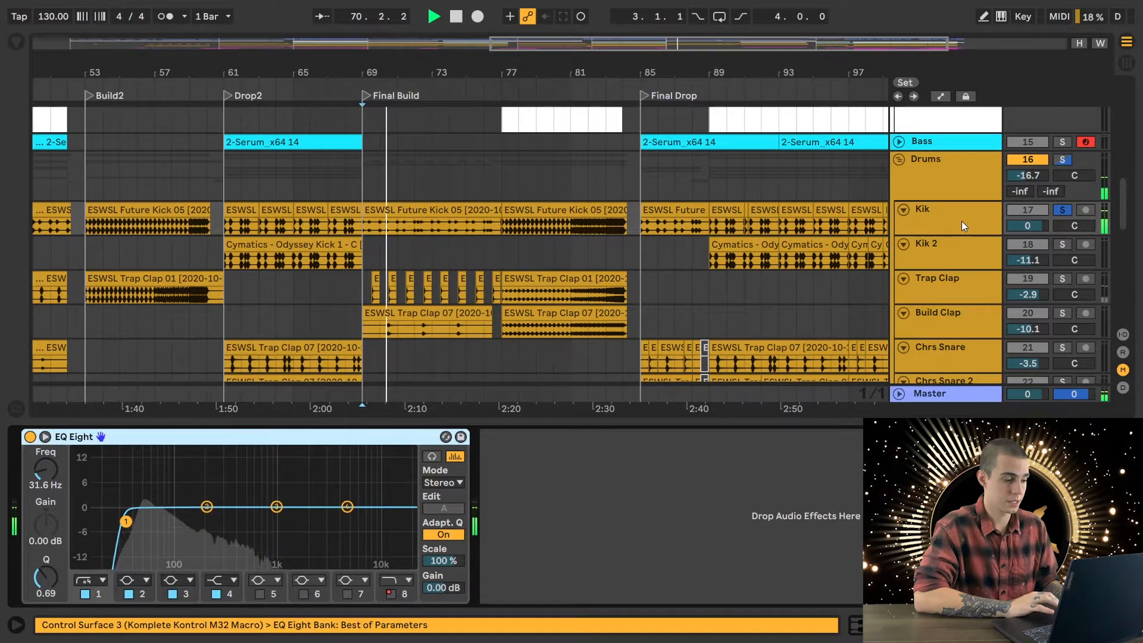
pyautogui.press('space')
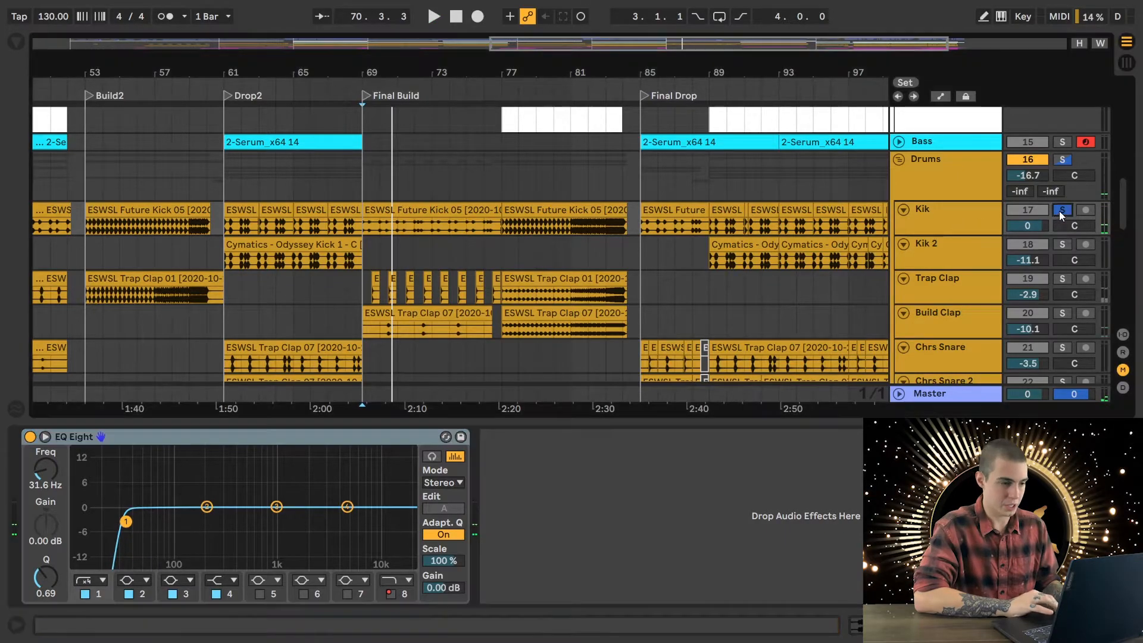
pyautogui.click(1062, 212)
# - Place the insert marker at 75.1.1, look over the drum and FX clips, and hide the device view
pyautogui.click(470, 249)
pyautogui.scroll(-10, 470, 249)
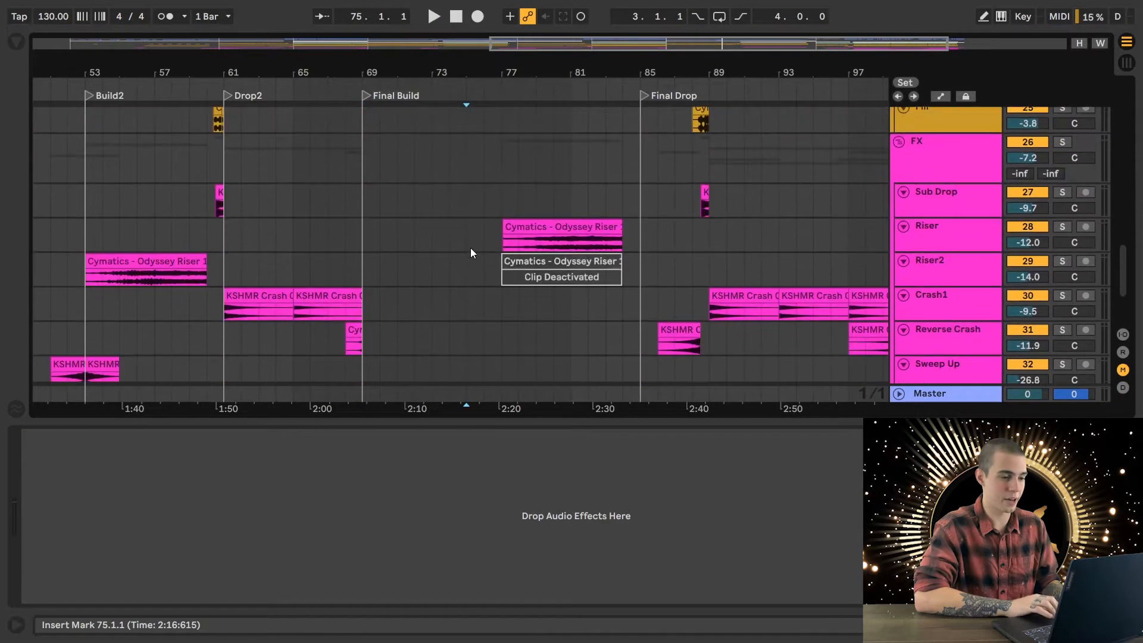
pyautogui.scroll(-4, 470, 248)
pyautogui.scroll(15, 471, 248)
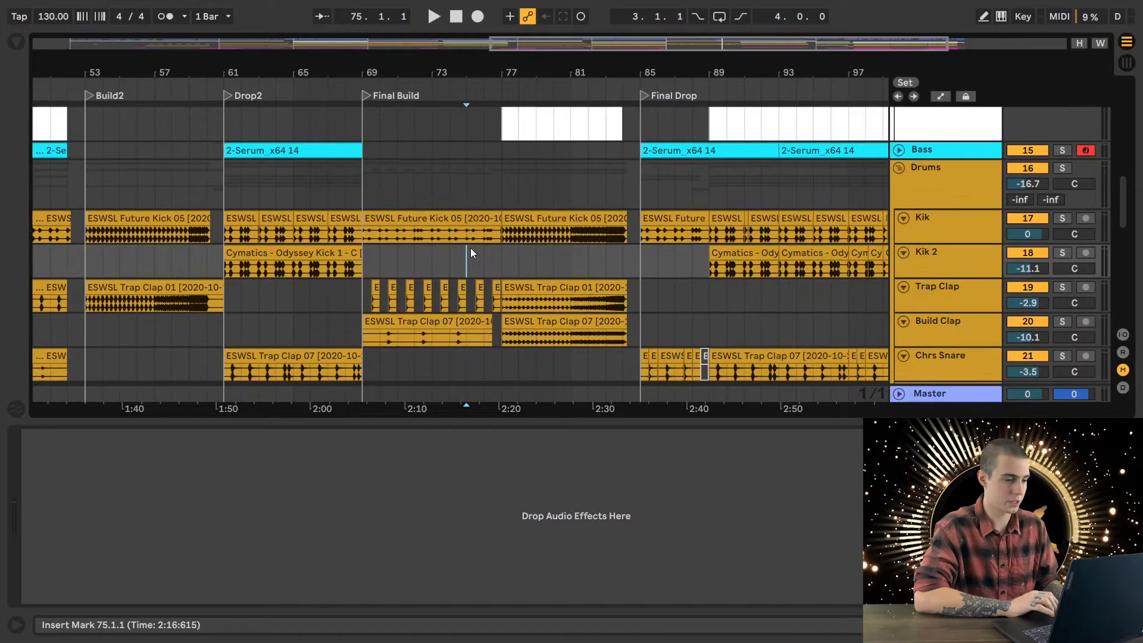
pyautogui.press('super+alt+l')
pyautogui.scroll(2, 577, 509)
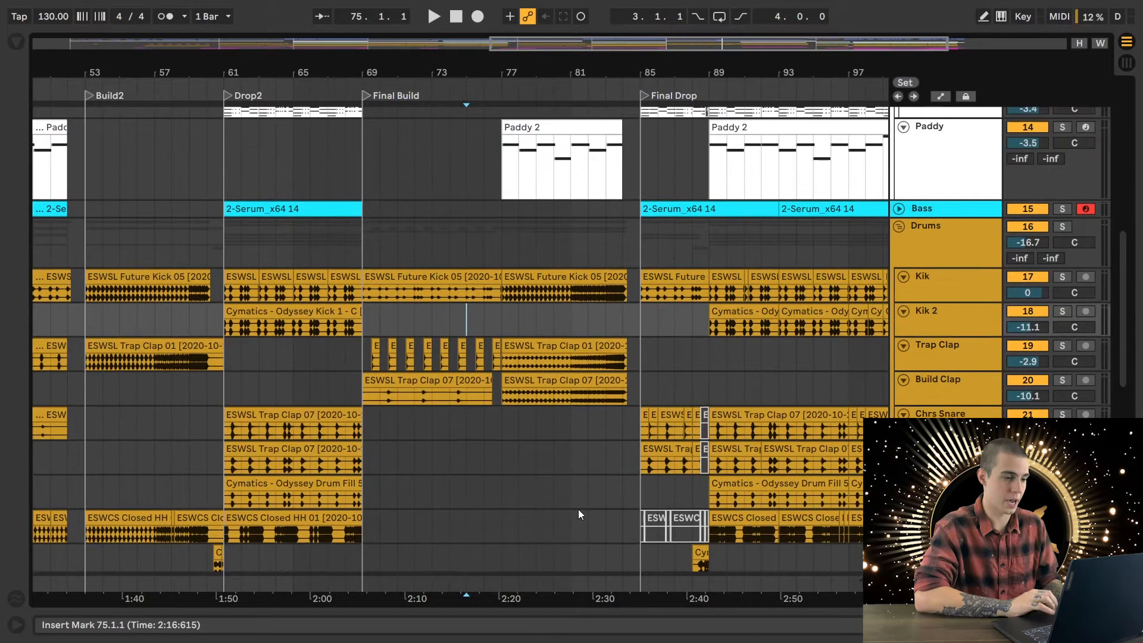
# - Play all tracks from 75.1.1 into Final Drop while following the vocal, chord, Paddy and drum clips, and stop playback
pyautogui.press('space')
pyautogui.scroll(2, 579, 515)
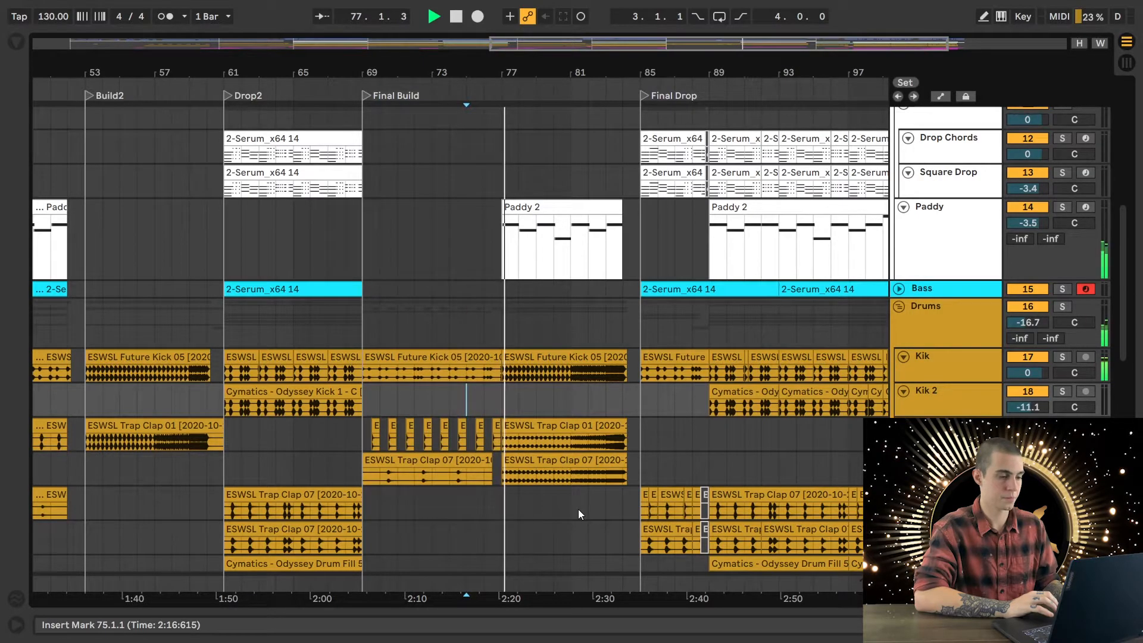
pyautogui.scroll(5, 578, 513)
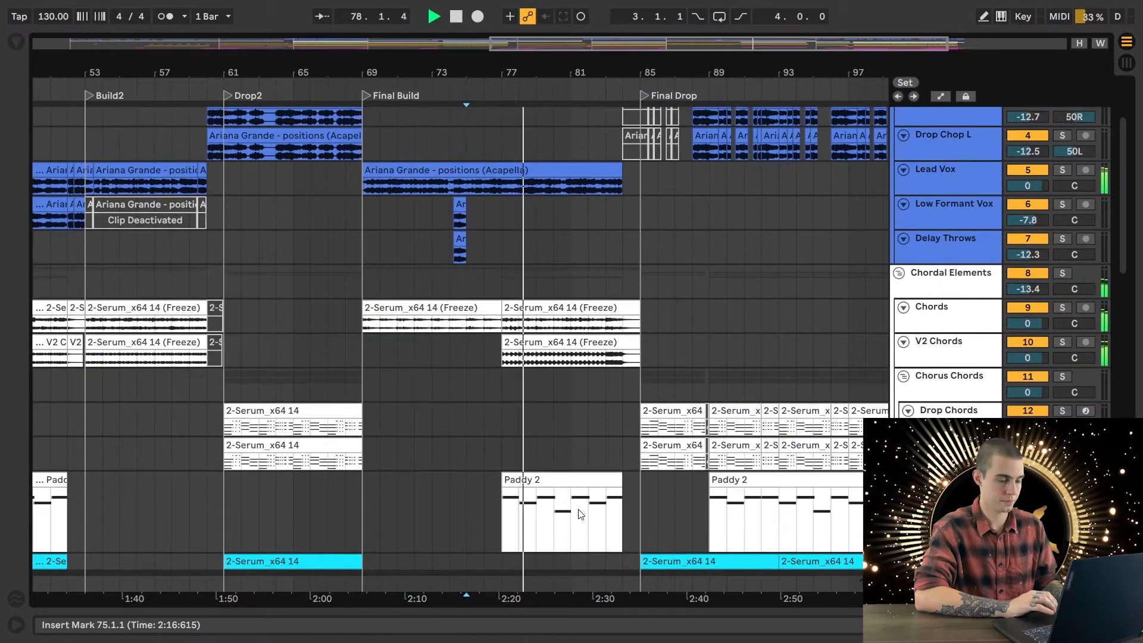
pyautogui.scroll(-1, 579, 514)
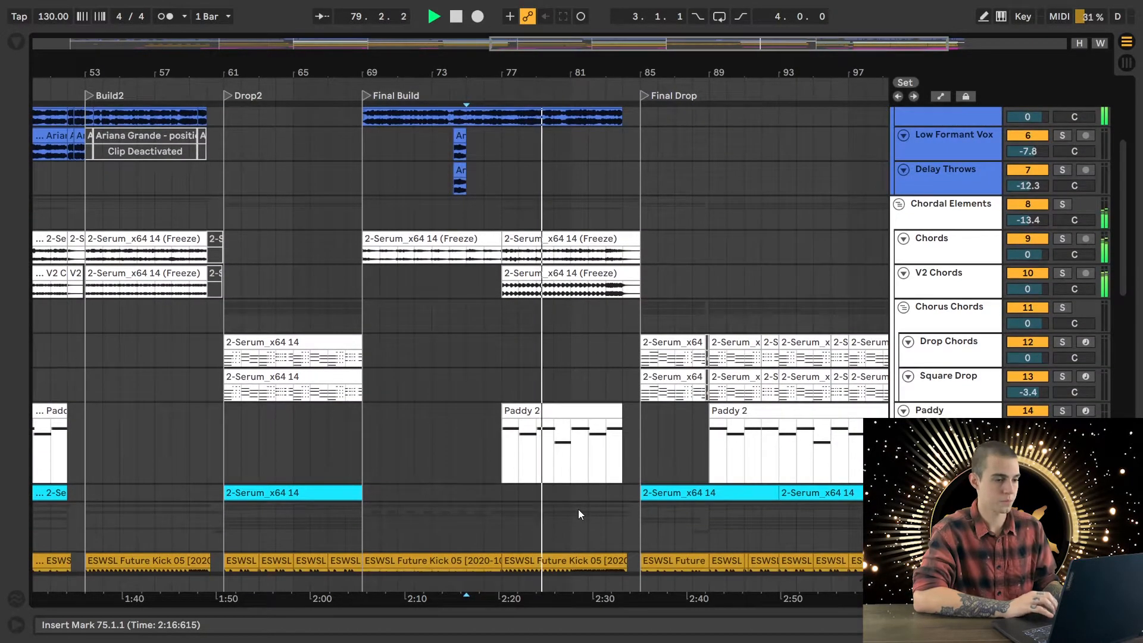
pyautogui.scroll(-3, 577, 509)
pyautogui.scroll(-3, 599, 475)
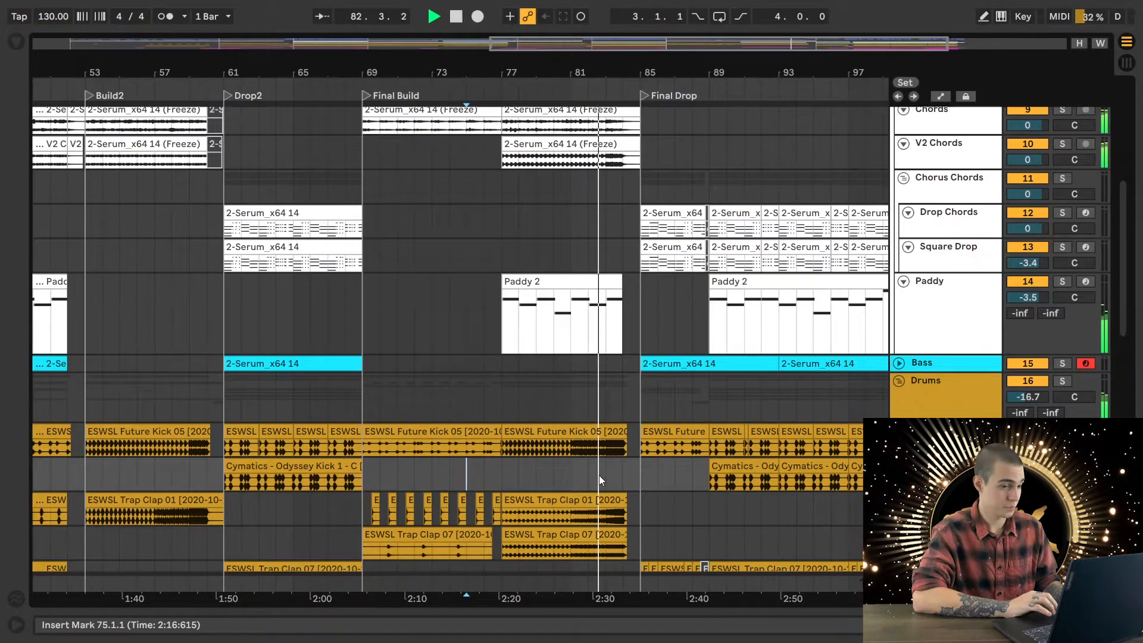
pyautogui.scroll(-3, 599, 474)
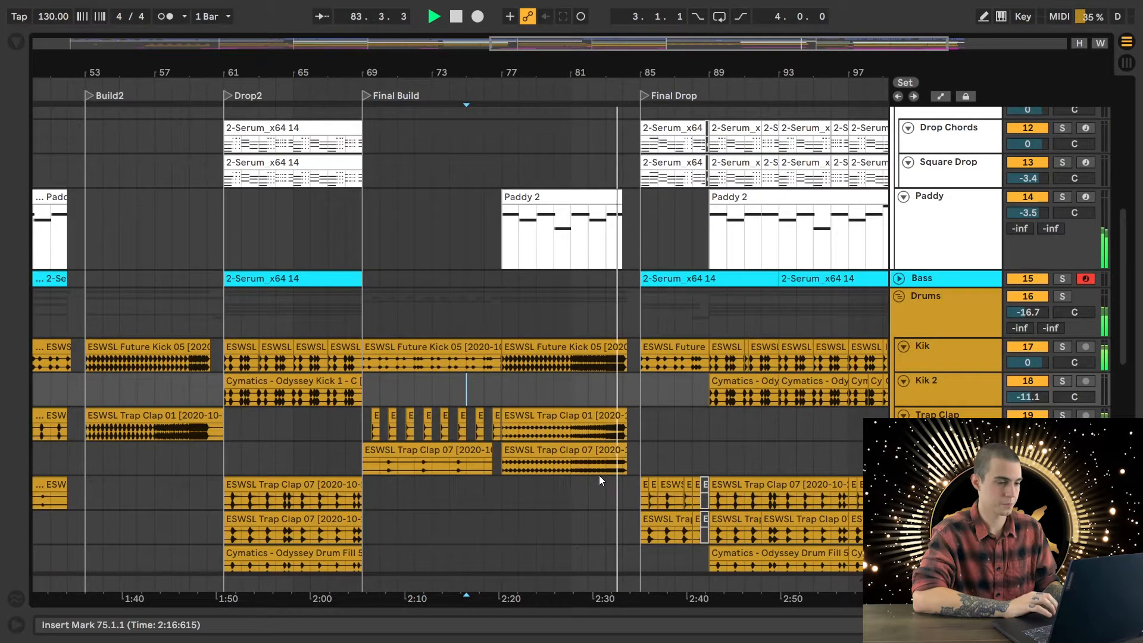
pyautogui.scroll(-2, 598, 475)
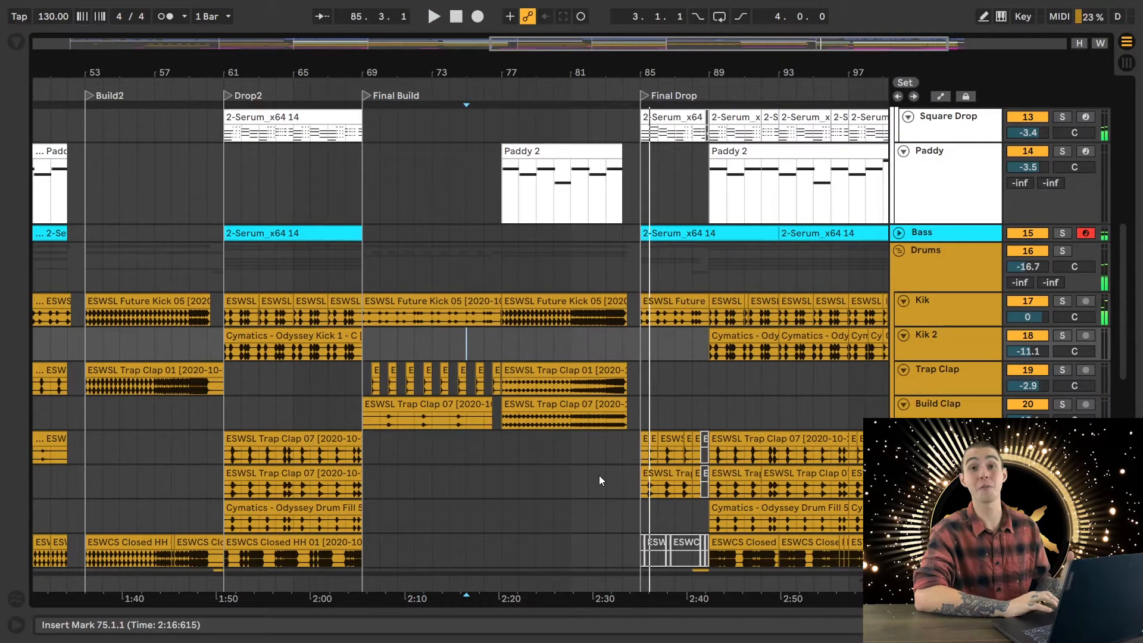
# - Solo the Chords track and play it from 77.1.1, the second half of Final Build
pyautogui.scroll(2, 599, 474)
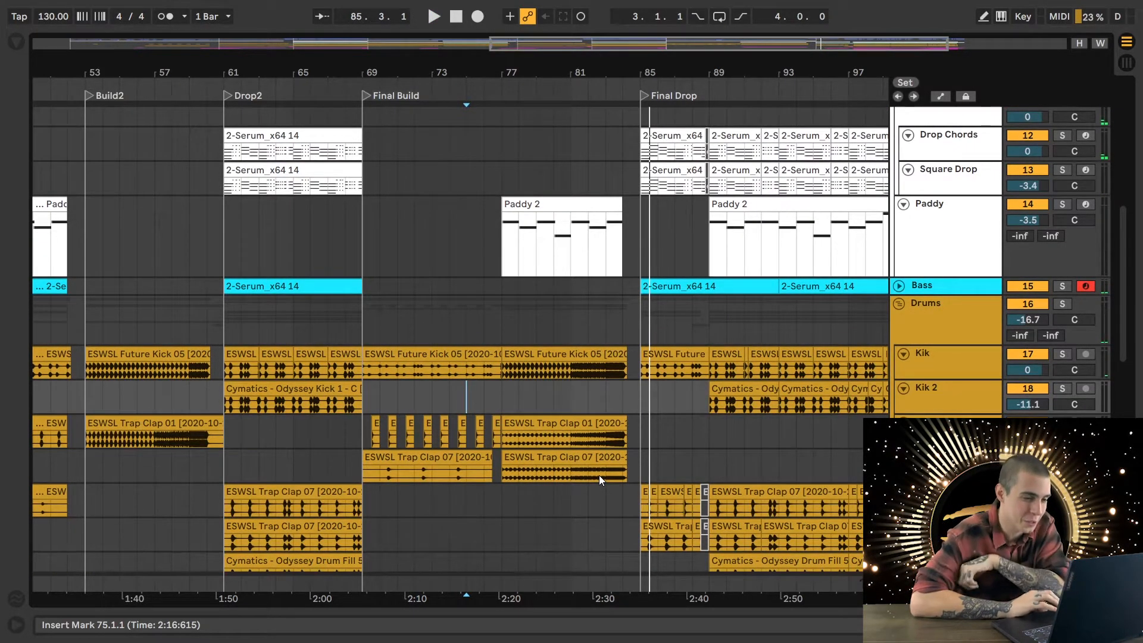
pyautogui.scroll(4, 599, 475)
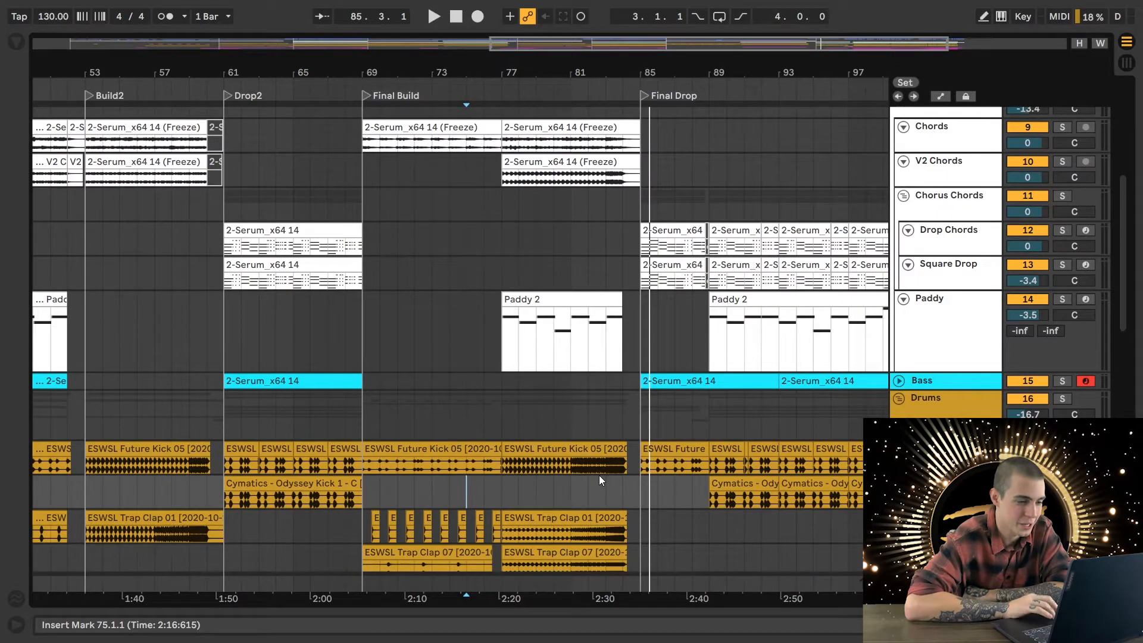
pyautogui.scroll(-7, 599, 475)
pyautogui.scroll(16, 599, 475)
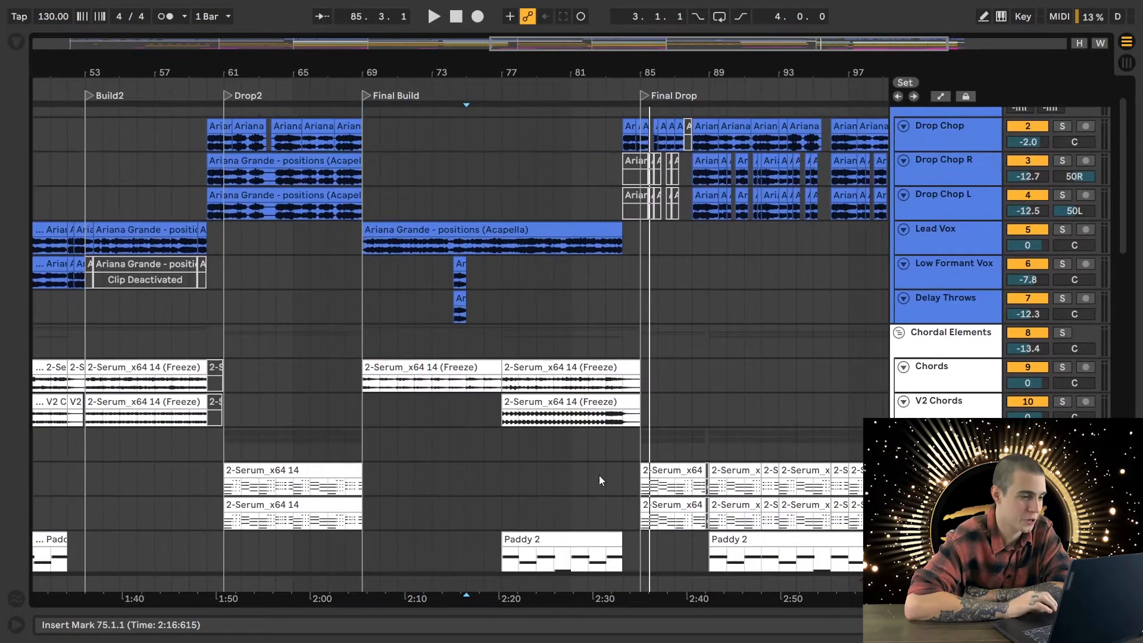
pyautogui.scroll(2, 598, 475)
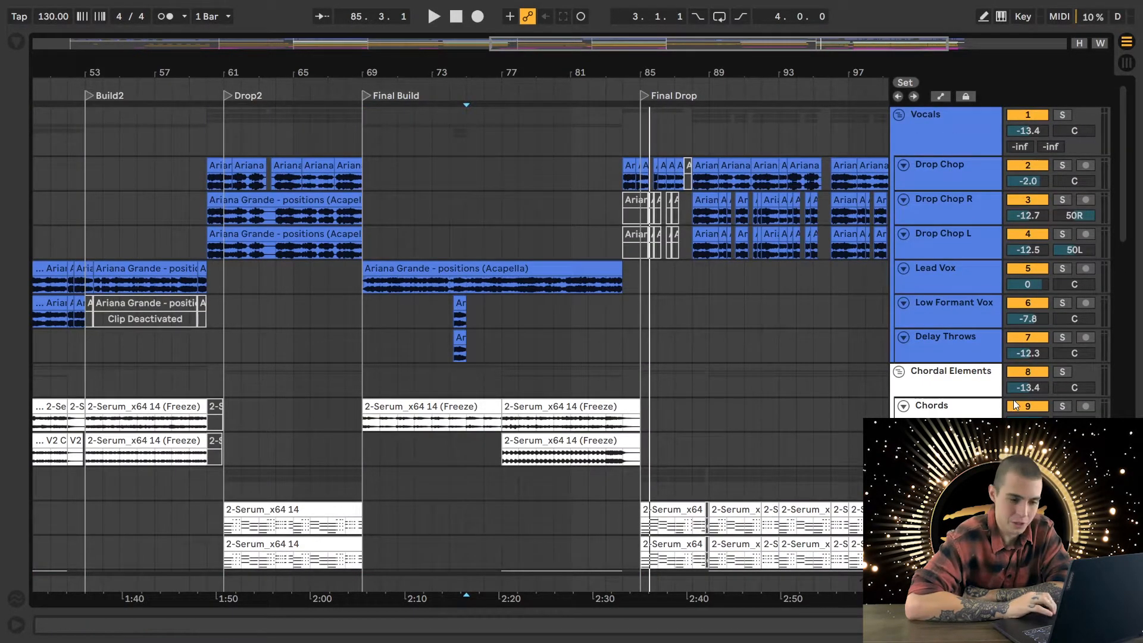
pyautogui.click(1065, 405)
pyautogui.click(502, 379)
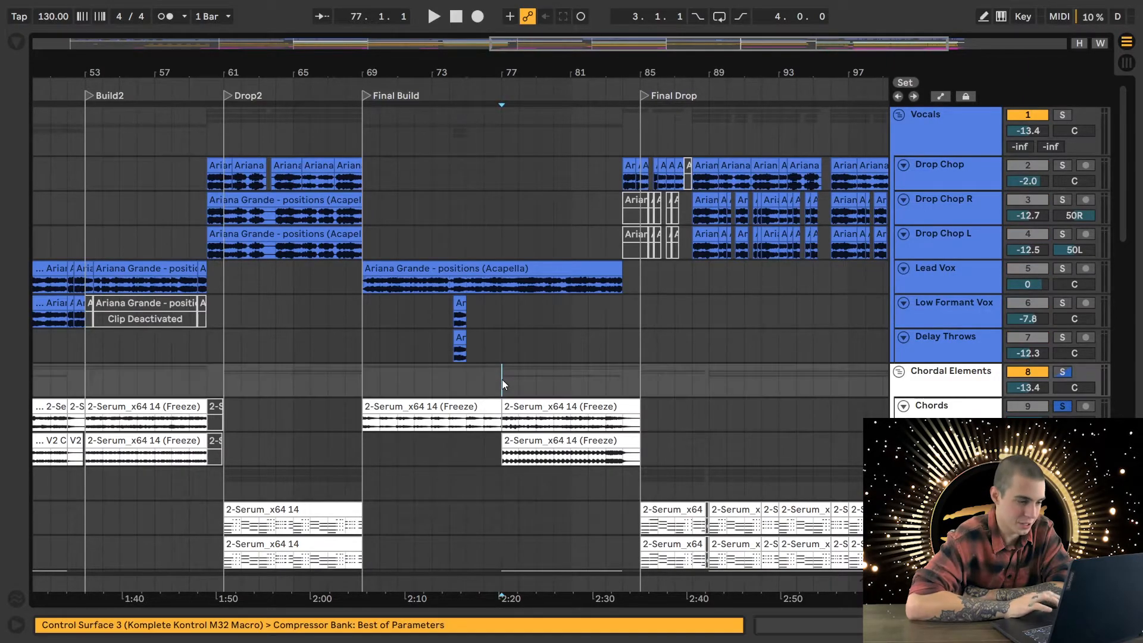
pyautogui.press('space')
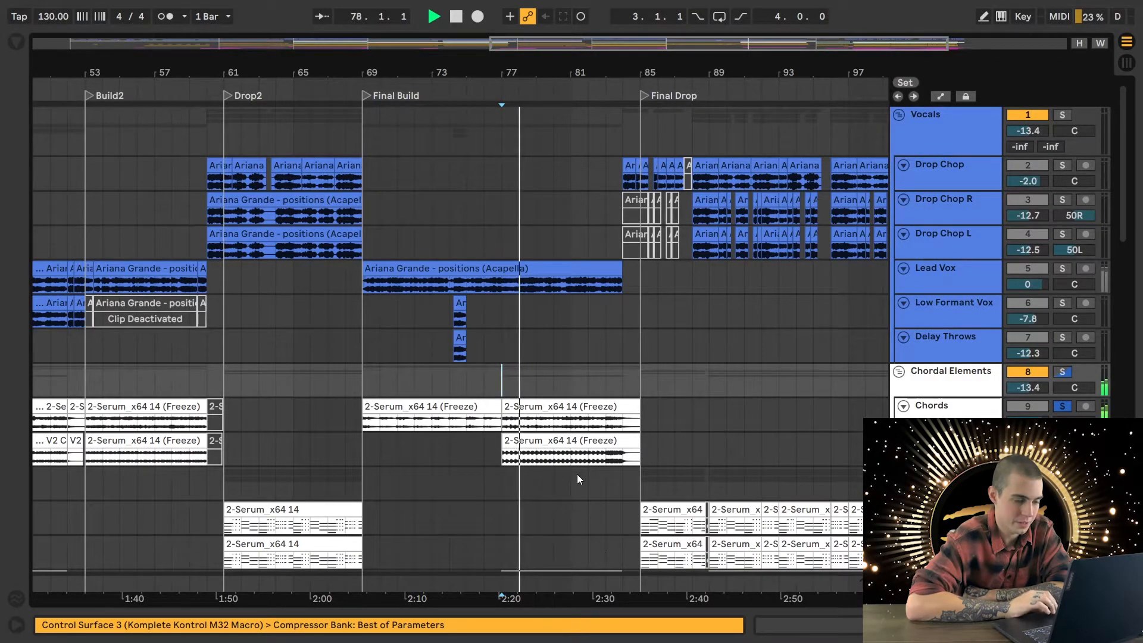
# - Add the V2 Chords and Paddy tracks to the solo, audition the layers together, and stop playback
pyautogui.scroll(-3, 577, 474)
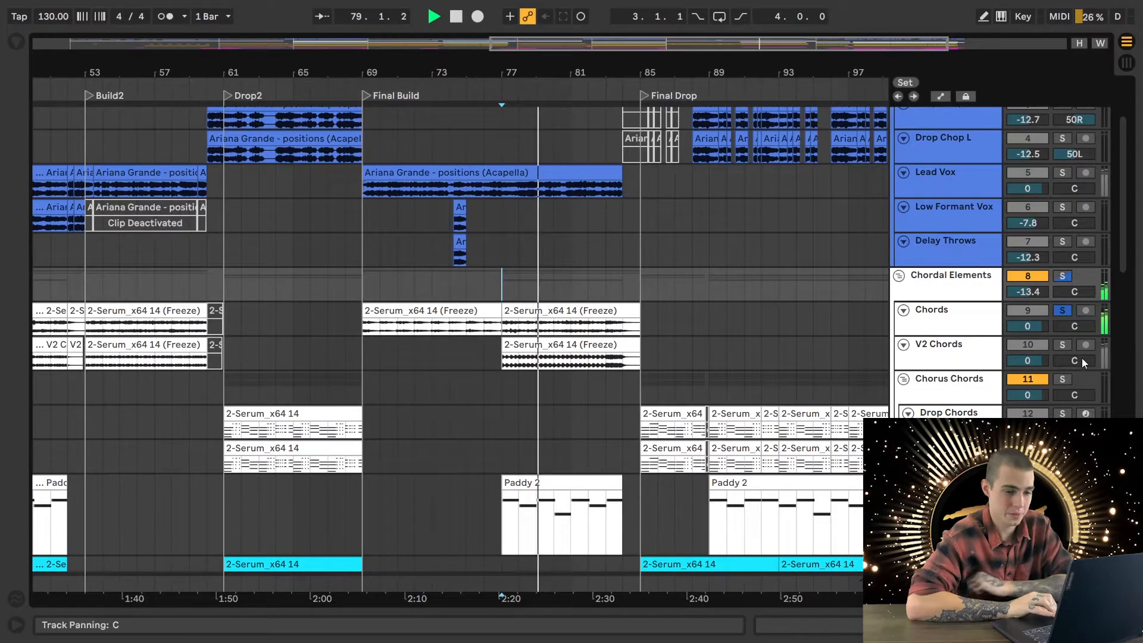
pyautogui.click(1062, 344)
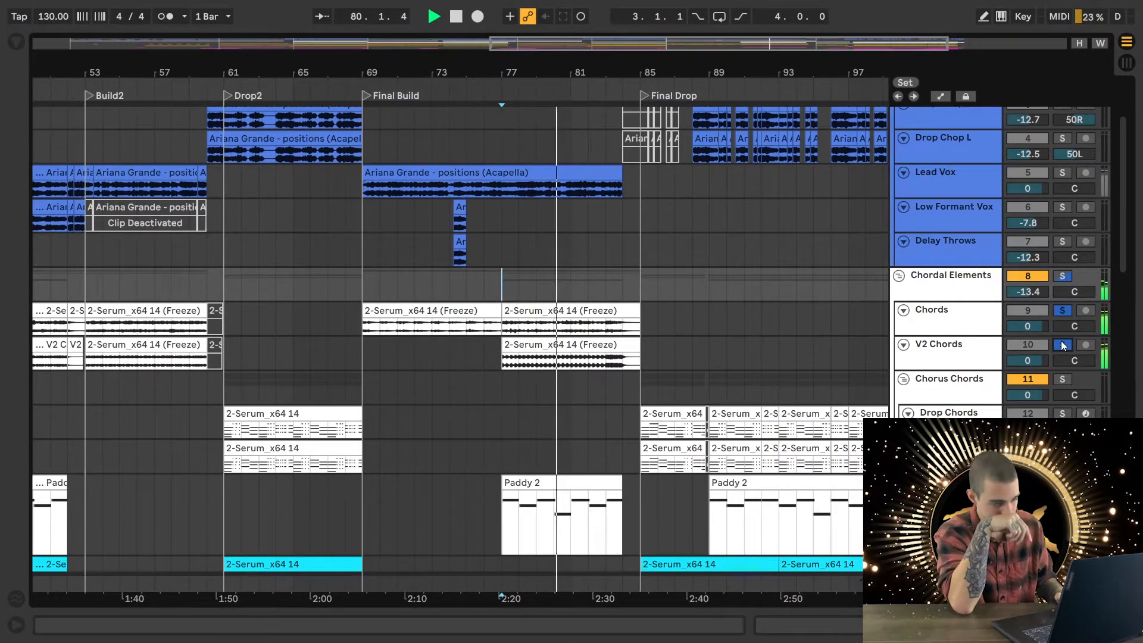
pyautogui.scroll(-4, 771, 323)
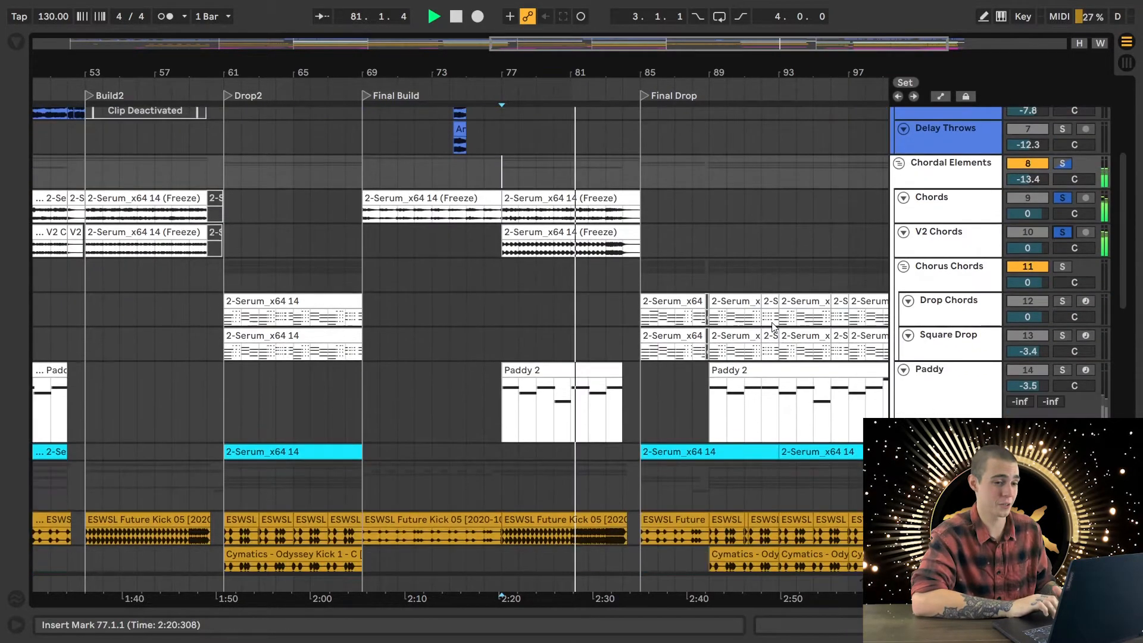
pyautogui.click(1063, 368)
pyautogui.press('space')
# - Solo the Kik track, play it from 77.1.1, and check its EQ Eight before hiding the device view
pyautogui.scroll(-2, 737, 391)
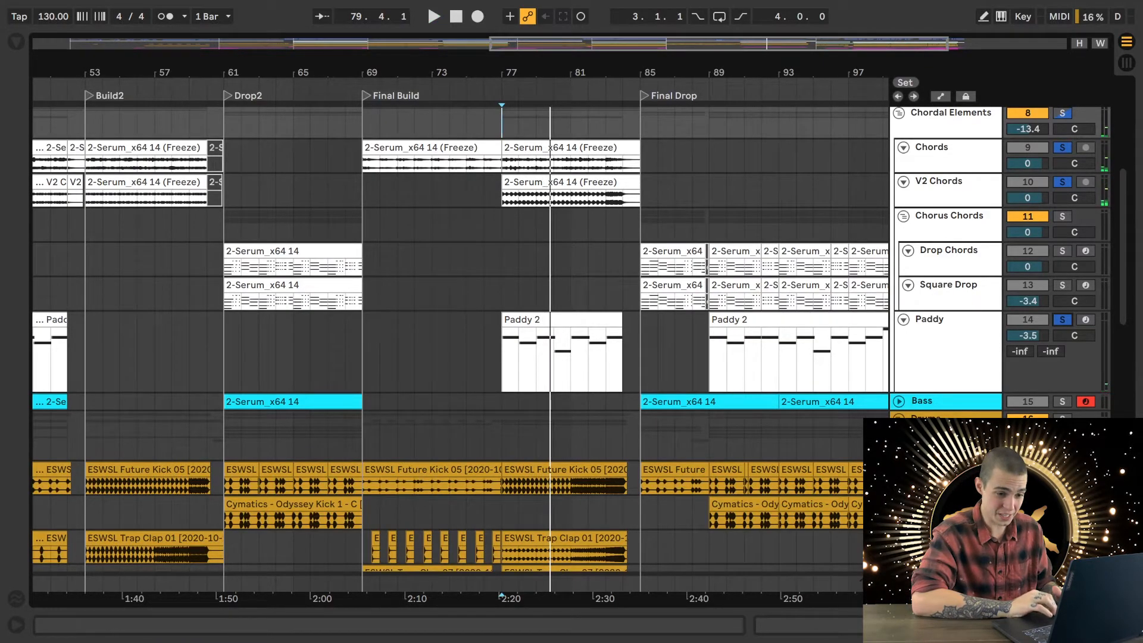
pyautogui.press('space')
pyautogui.scroll(-2, 685, 459)
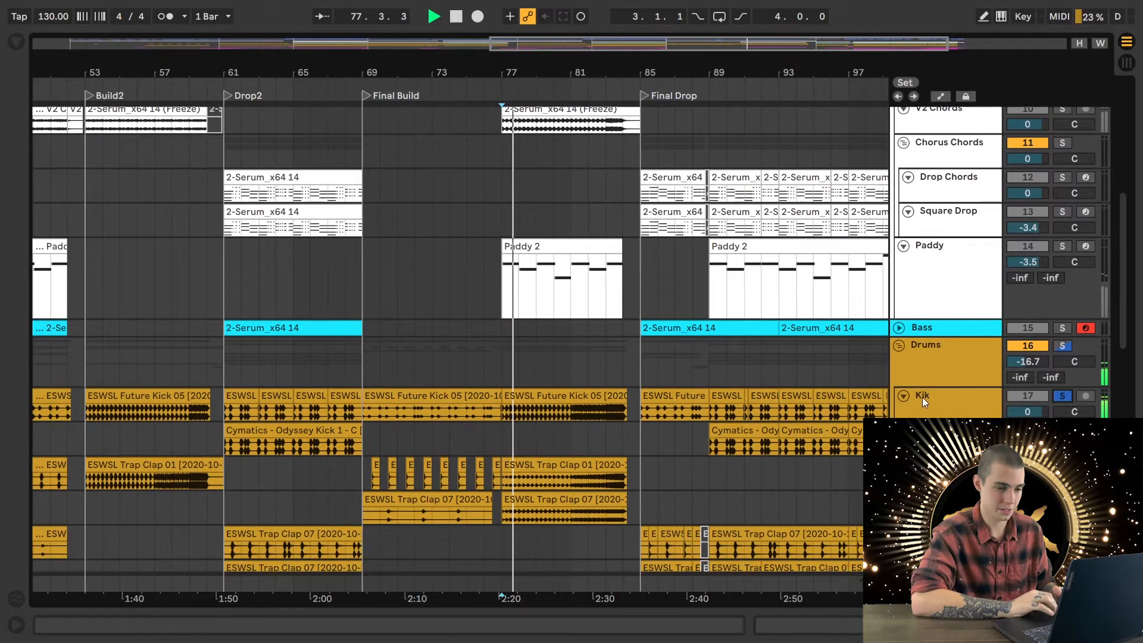
pyautogui.doubleClick(933, 401)
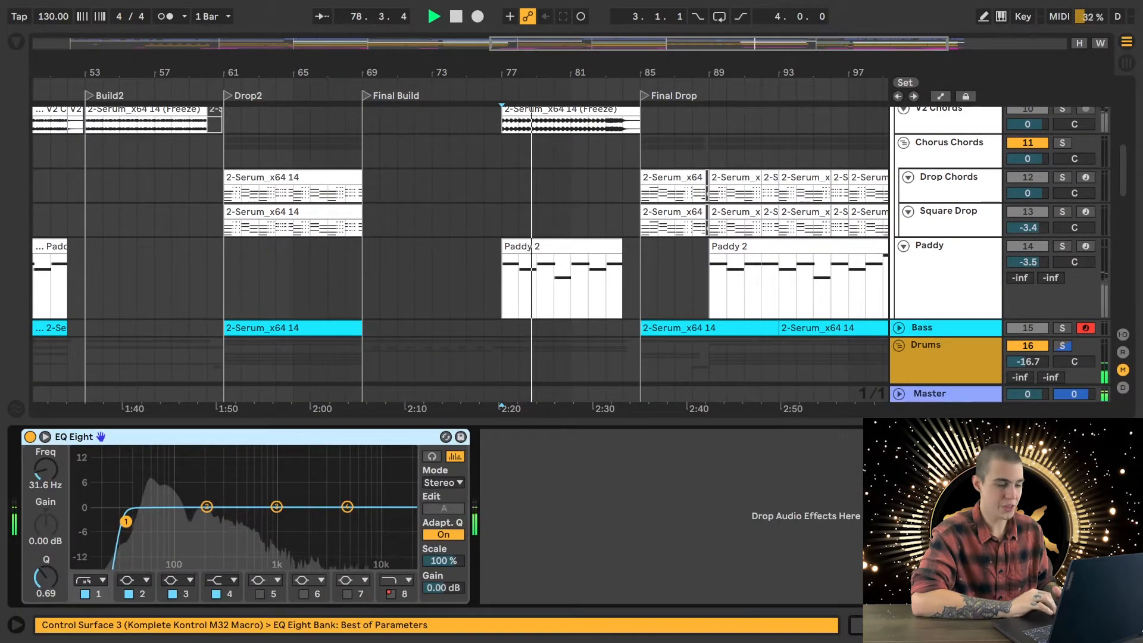
pyautogui.click(1127, 624)
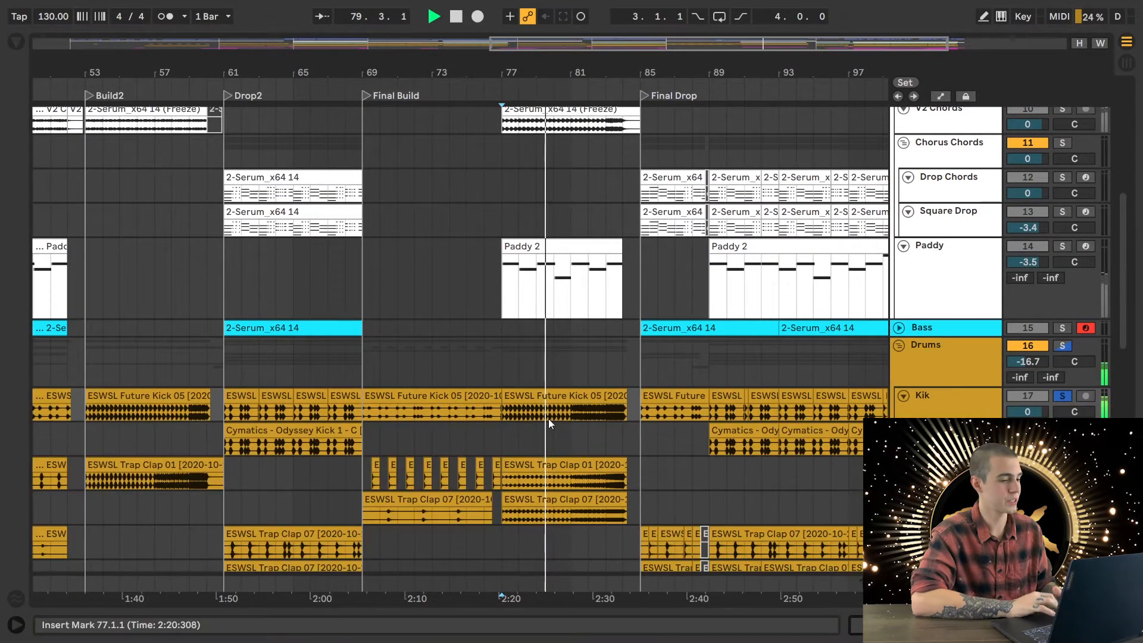
# - Open the Future Kick 05 clip that starts at 77.1.1 and display its Transposition envelope
pyautogui.doubleClick(584, 397)
pyautogui.click(342, 270)
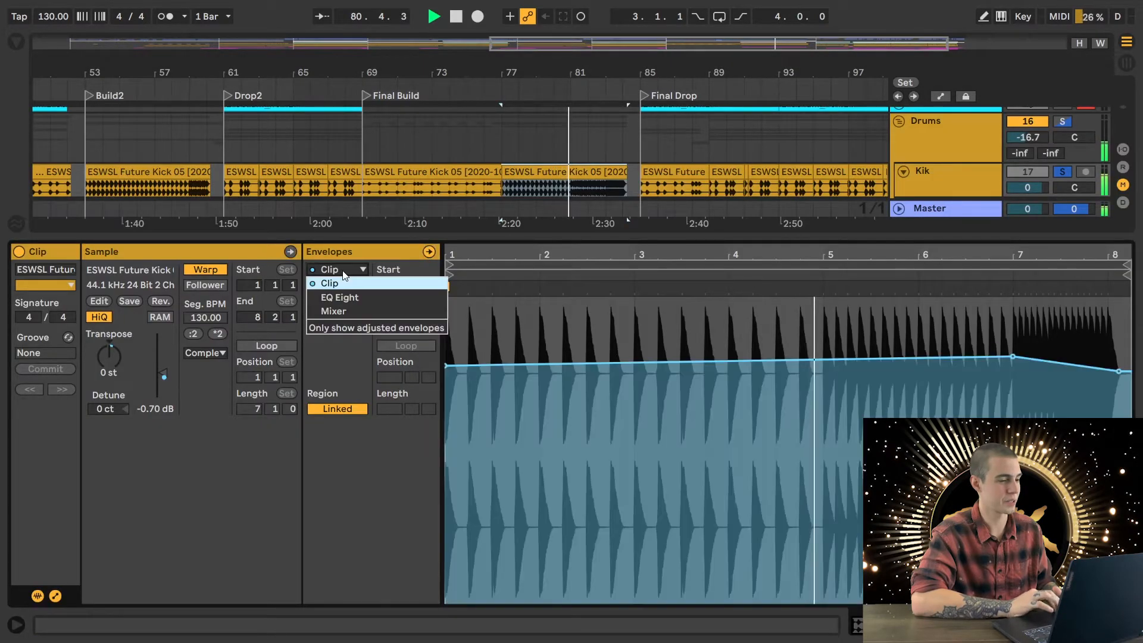
pyautogui.click(343, 269)
pyautogui.click(338, 286)
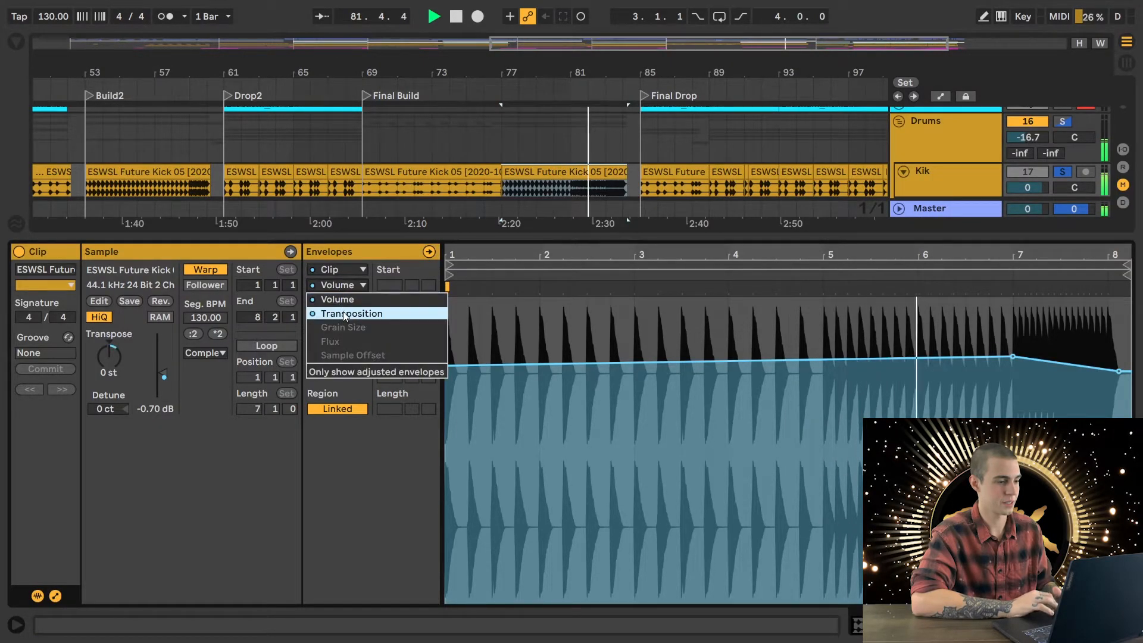
pyautogui.click(343, 312)
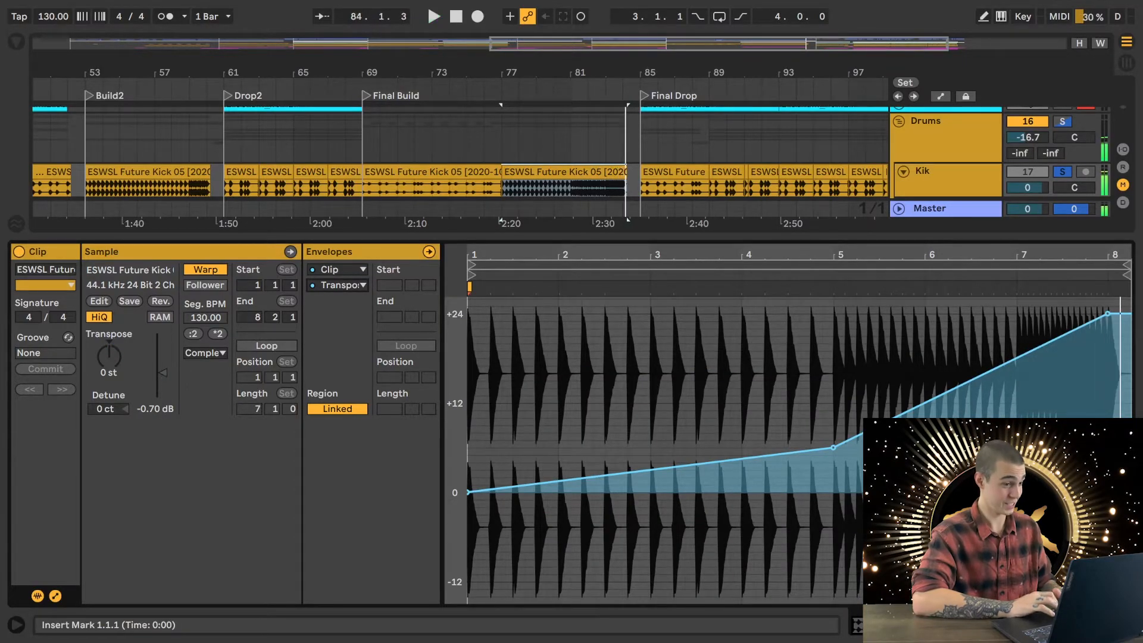
# - Close the clip view, add Trap Clap and Build Clap to the Kik solo, and play the three tracks from 81.1.1
pyautogui.hotkey('ctrl', 'alt', 'l')
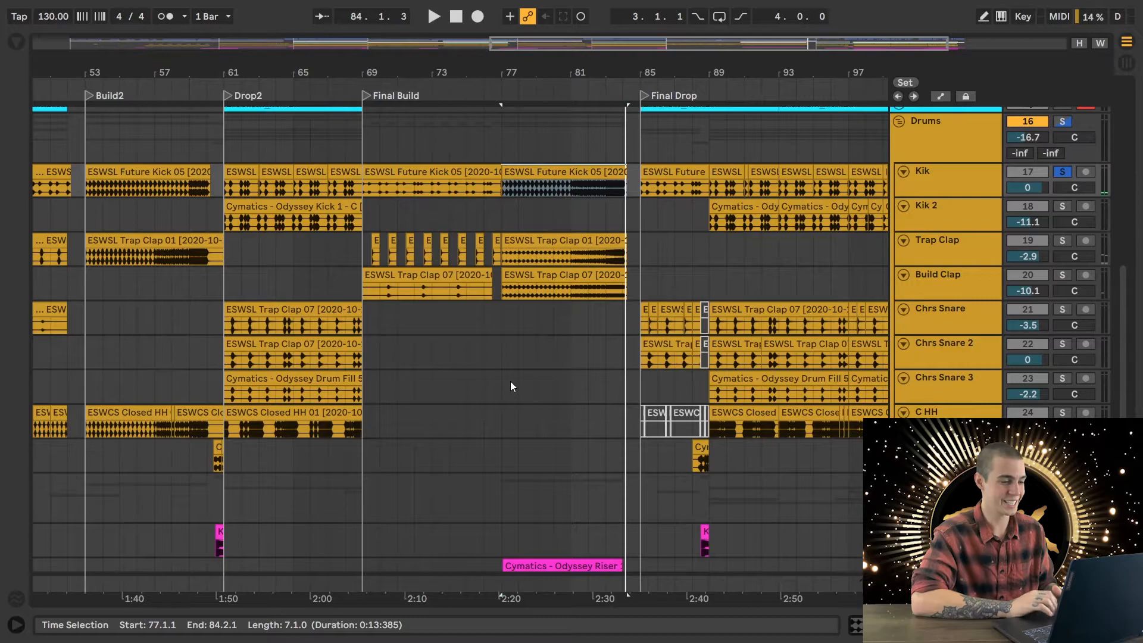
pyautogui.scroll(-1, 509, 380)
pyautogui.scroll(2, 509, 381)
pyautogui.click(571, 288)
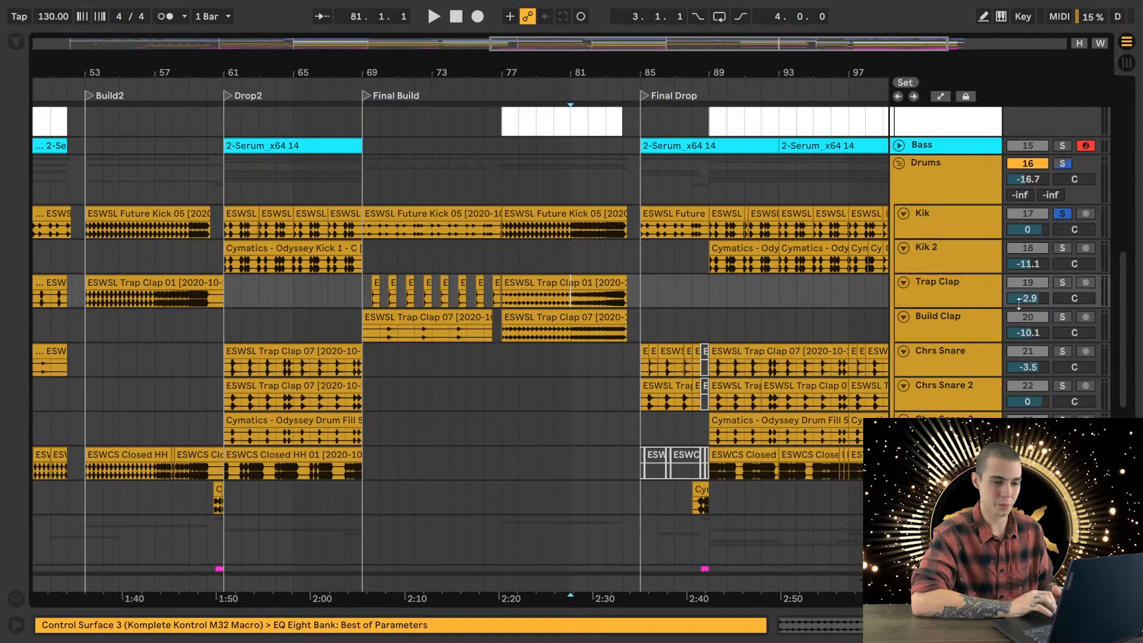
pyautogui.click(1062, 316)
pyautogui.press('space')
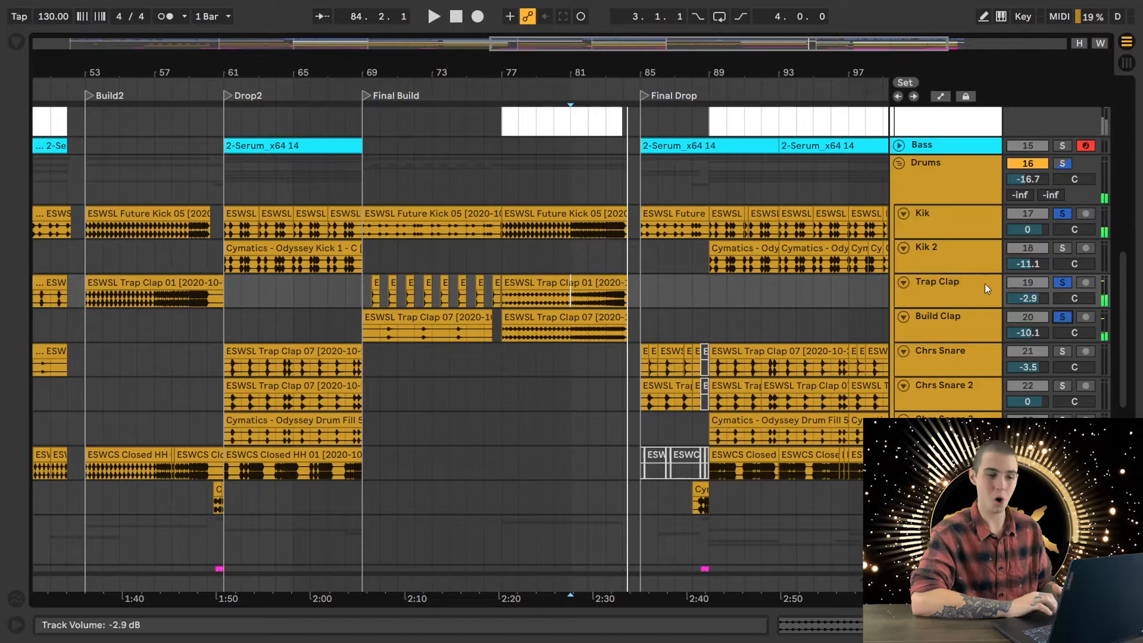
# - Select the Cymatics - Odyssey Riser 11 clip under Final Build, solo the Riser track, and play it
pyautogui.scroll(-5, 609, 462)
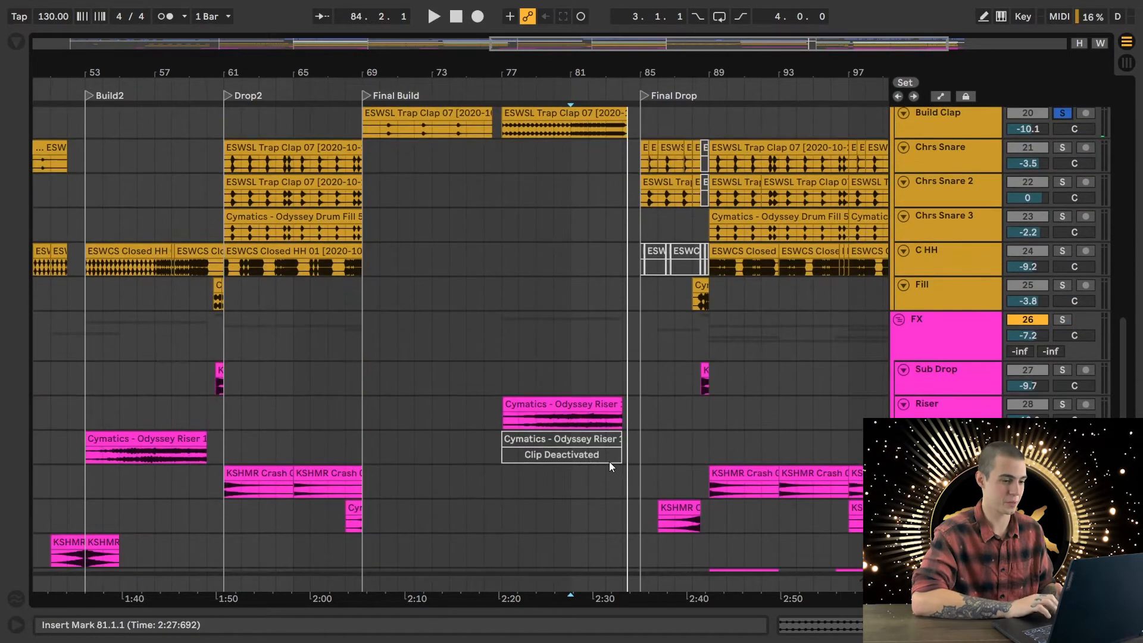
pyautogui.click(503, 409)
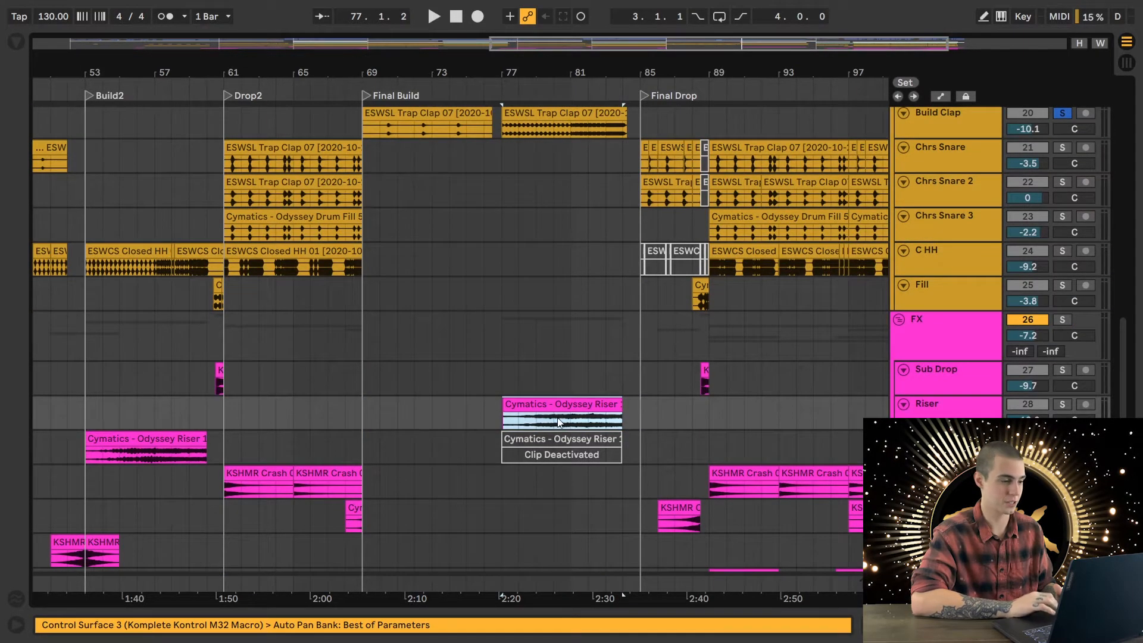
pyautogui.press('+')
pyautogui.hscroll(-10, 557, 417)
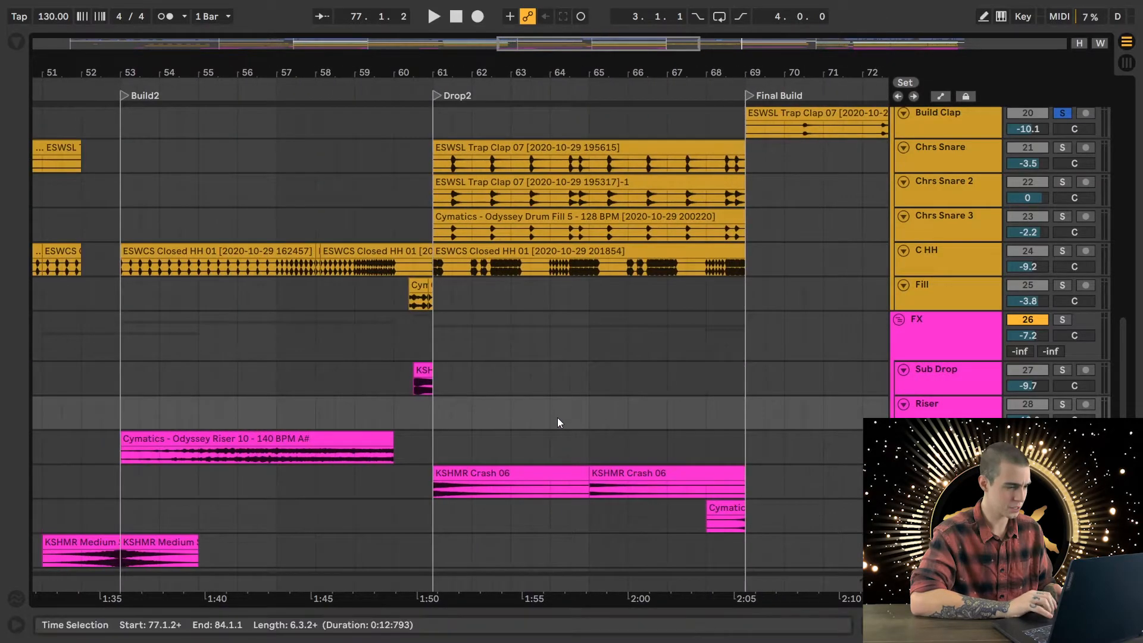
pyautogui.hscroll(12, 557, 417)
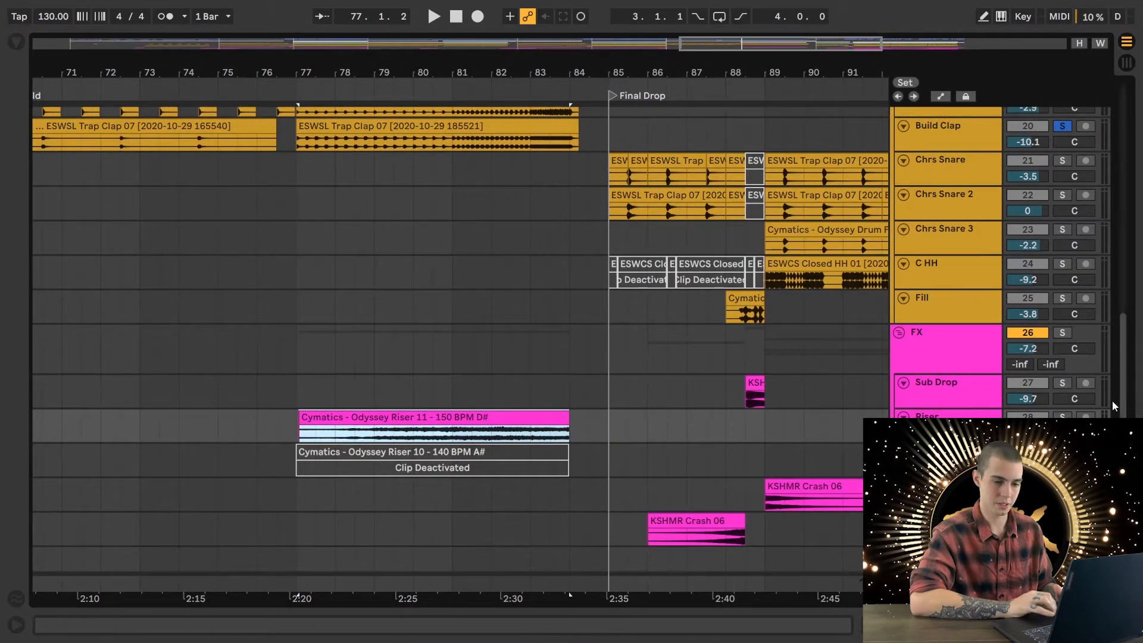
pyautogui.click(1061, 415)
pyautogui.press('space')
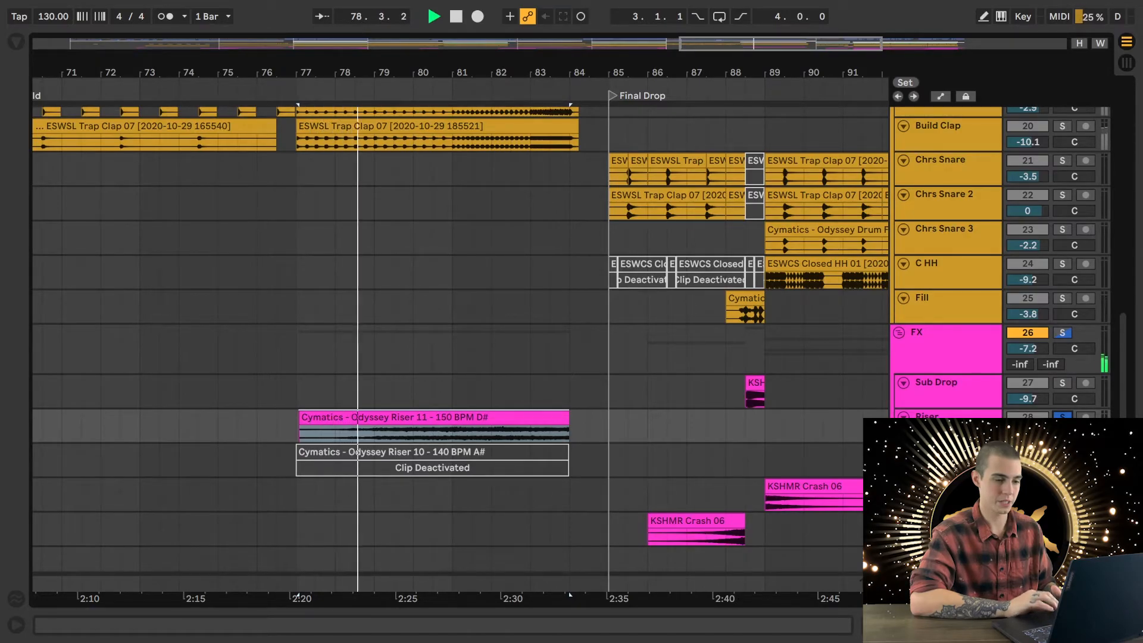
# - Look over the remaining FX tracks during playback, remove the Riser solo, and stop playback
pyautogui.scroll(-3, 593, 442)
pyautogui.scroll(-1, 594, 441)
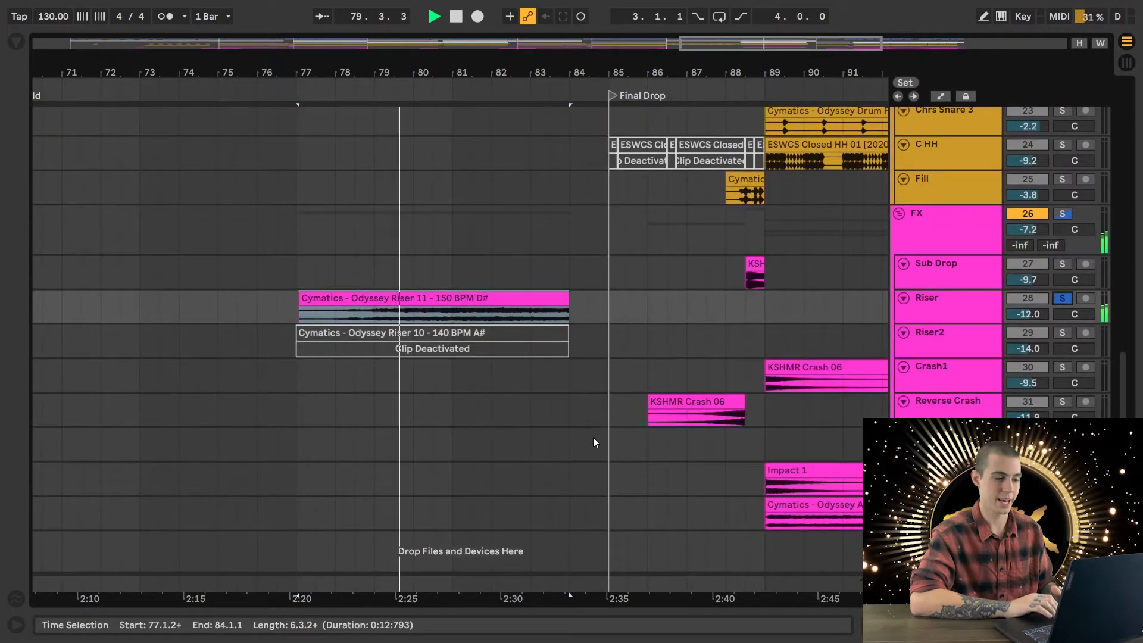
pyautogui.scroll(3, 593, 442)
pyautogui.click(1063, 398)
pyautogui.press('space')
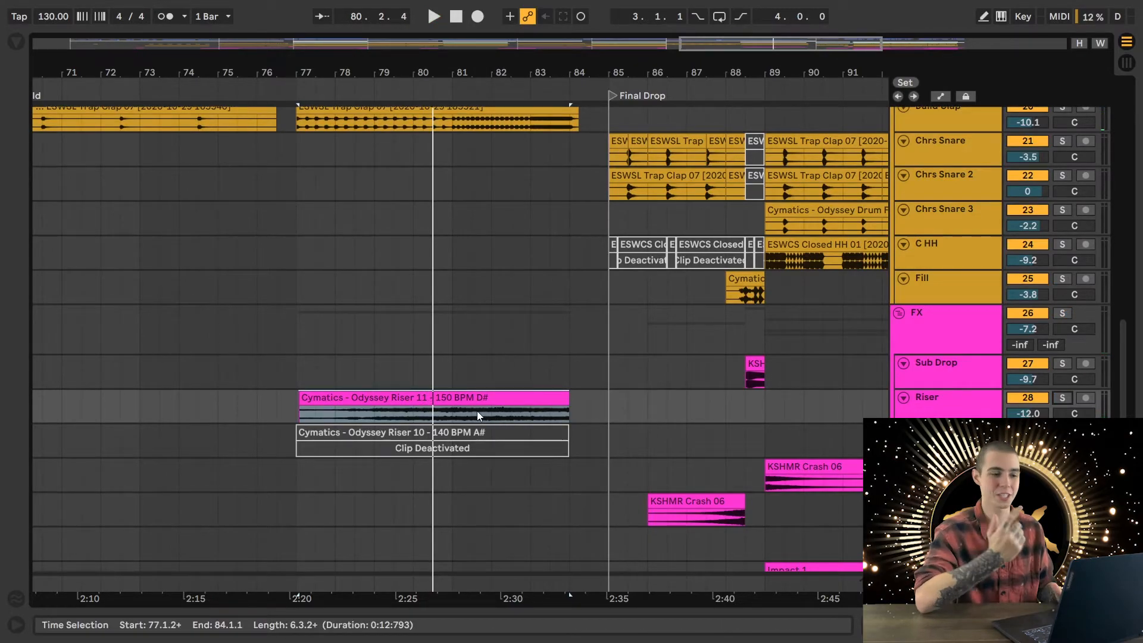
# - Solo the Riser track again and audition its Final Build clip from 81.1.1
pyautogui.click(449, 422)
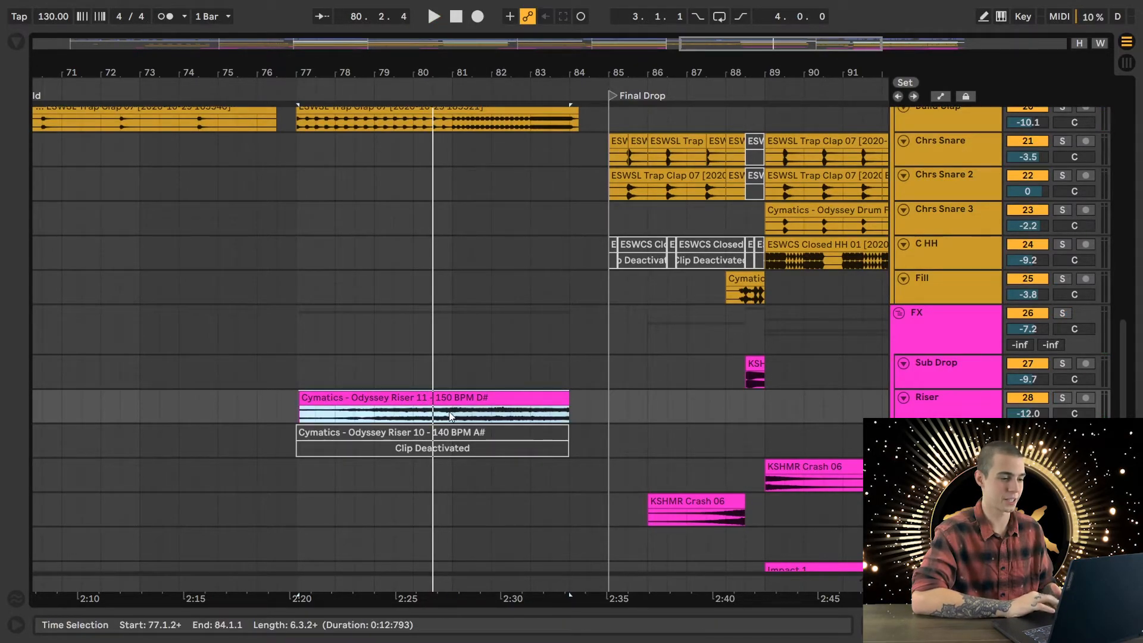
pyautogui.click(451, 415)
pyautogui.click(1062, 397)
pyautogui.press('space')
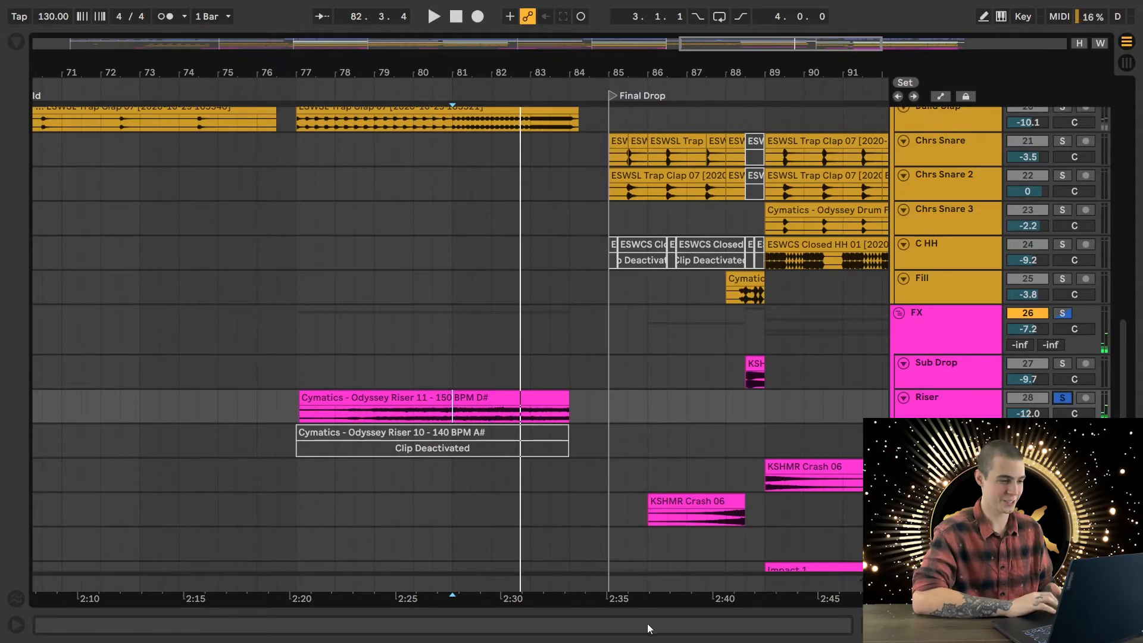
# - Solo the Drop Chop vocal track and audition the lead-in to the Final Drop from 83.3.1, stopping after the drop starts
pyautogui.scroll(15, 672, 381)
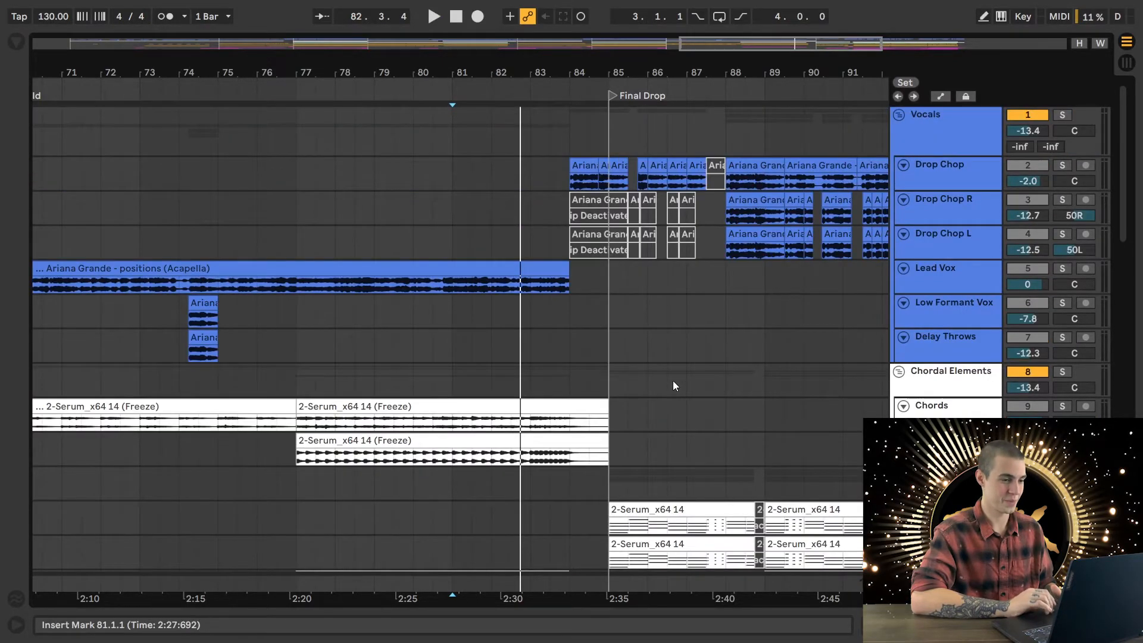
pyautogui.scroll(-15, 673, 381)
pyautogui.scroll(15, 673, 380)
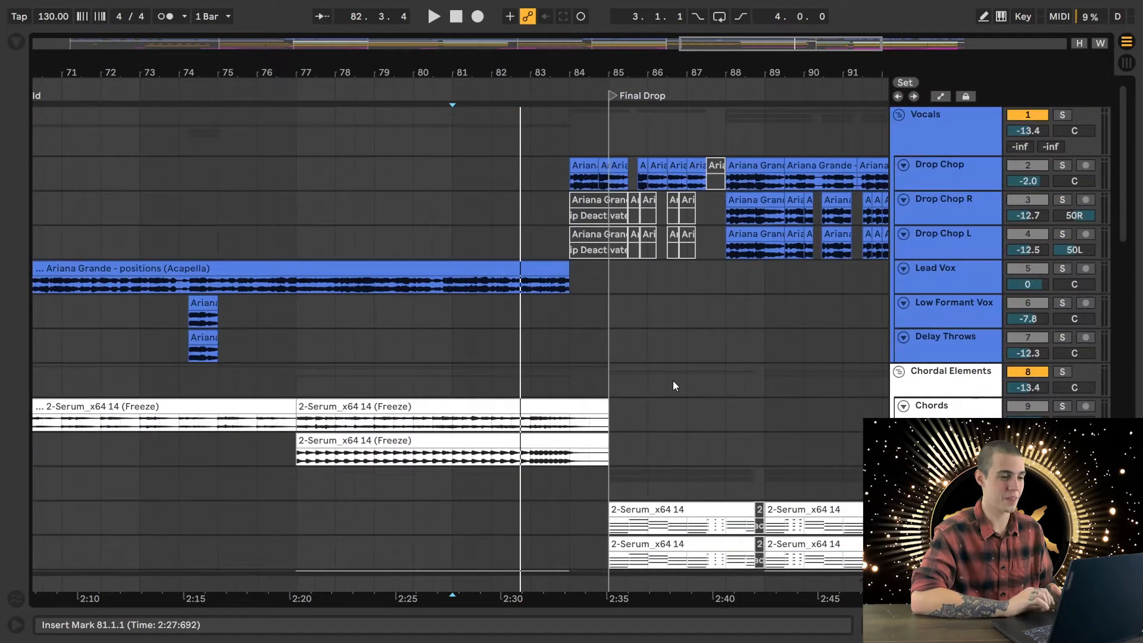
pyautogui.click(549, 180)
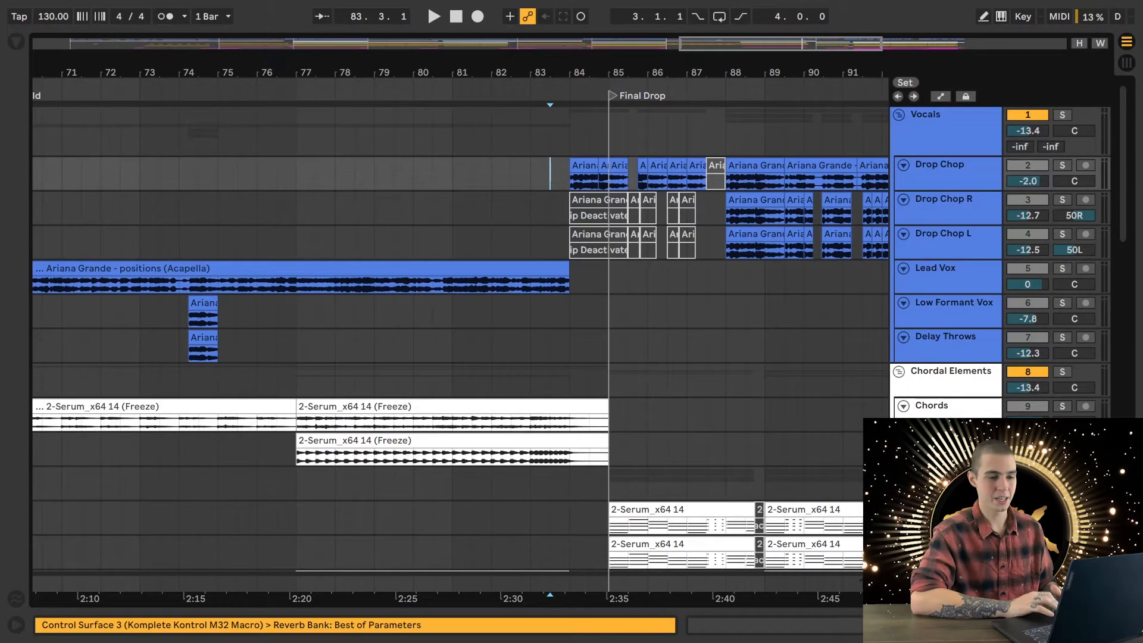
pyautogui.click(1068, 161)
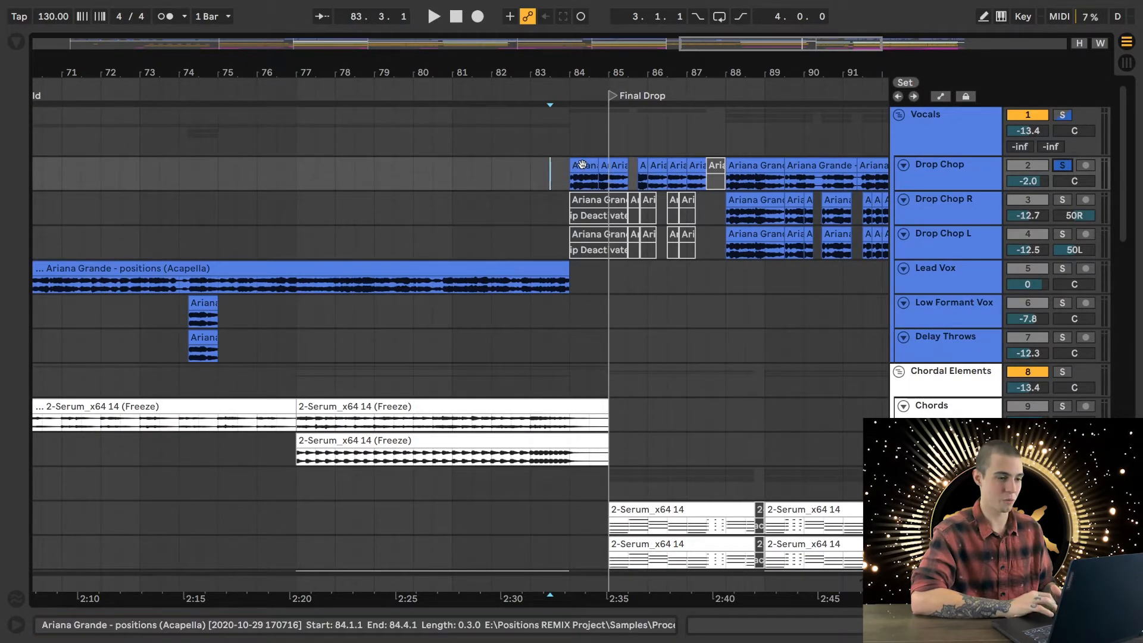
pyautogui.press('space')
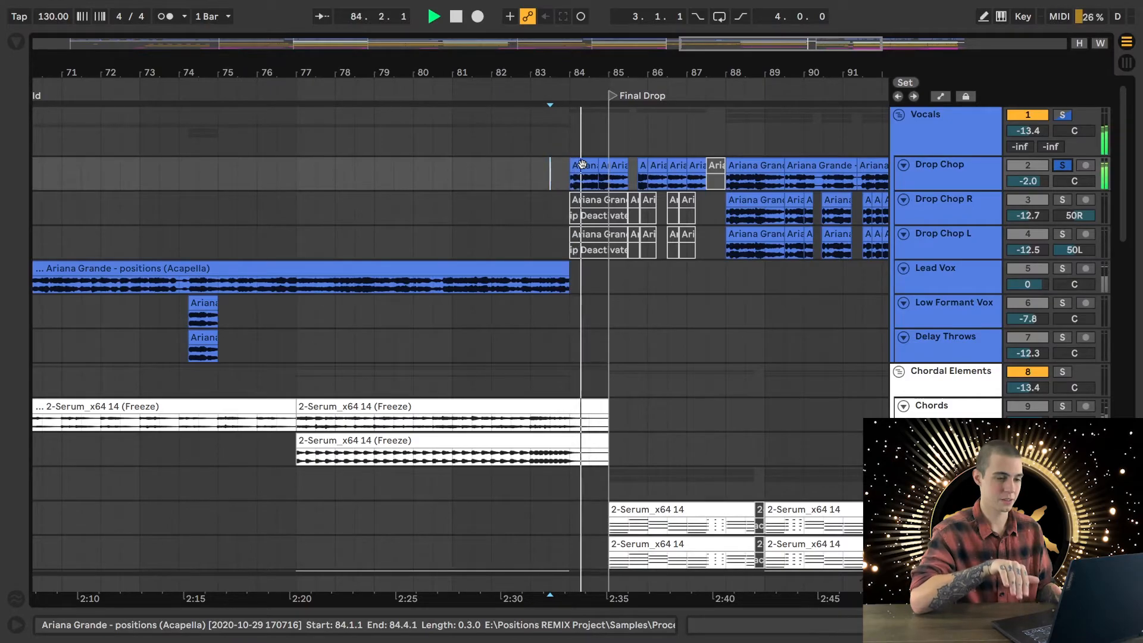
pyautogui.press('space')
# - Remove the Drop Chop solo and play the full mix from 82.1.1 into the Final Drop, reviewing its vocal, chord and drum tracks
pyautogui.click(1063, 164)
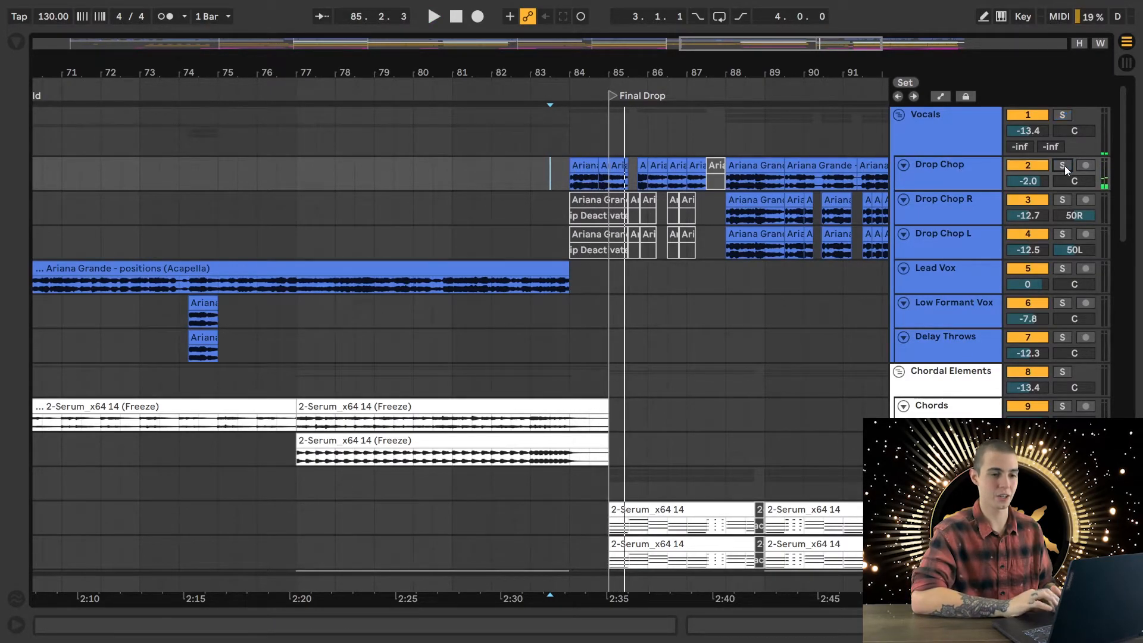
pyautogui.click(492, 241)
pyautogui.press('space')
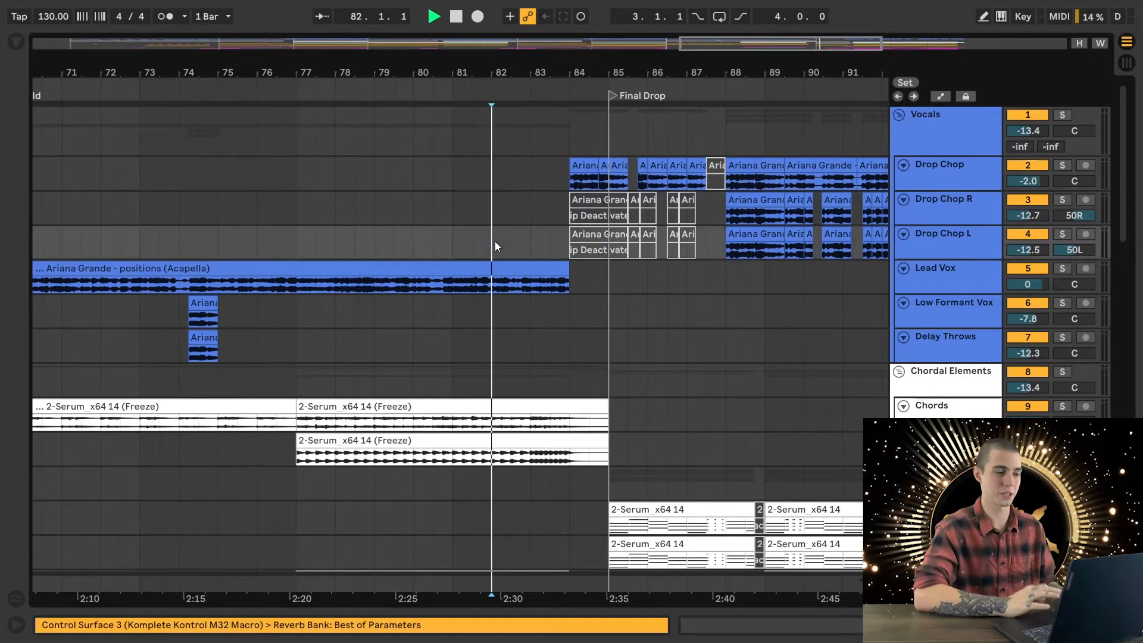
pyautogui.hscroll(7, 712, 319)
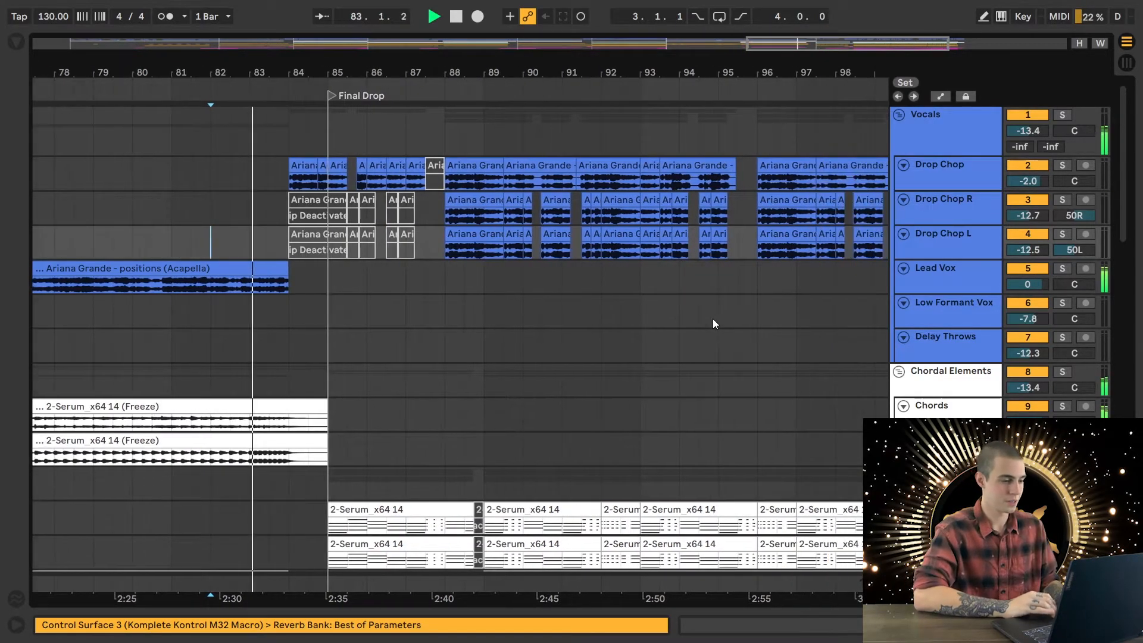
pyautogui.scroll(-3, 713, 319)
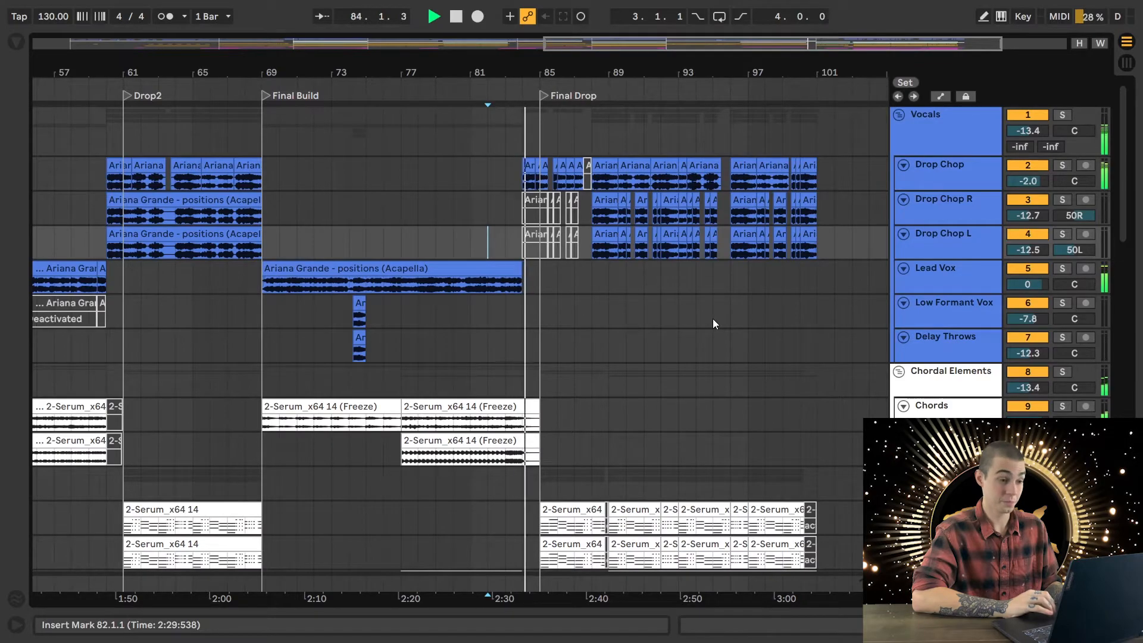
pyautogui.scroll(-2, 713, 324)
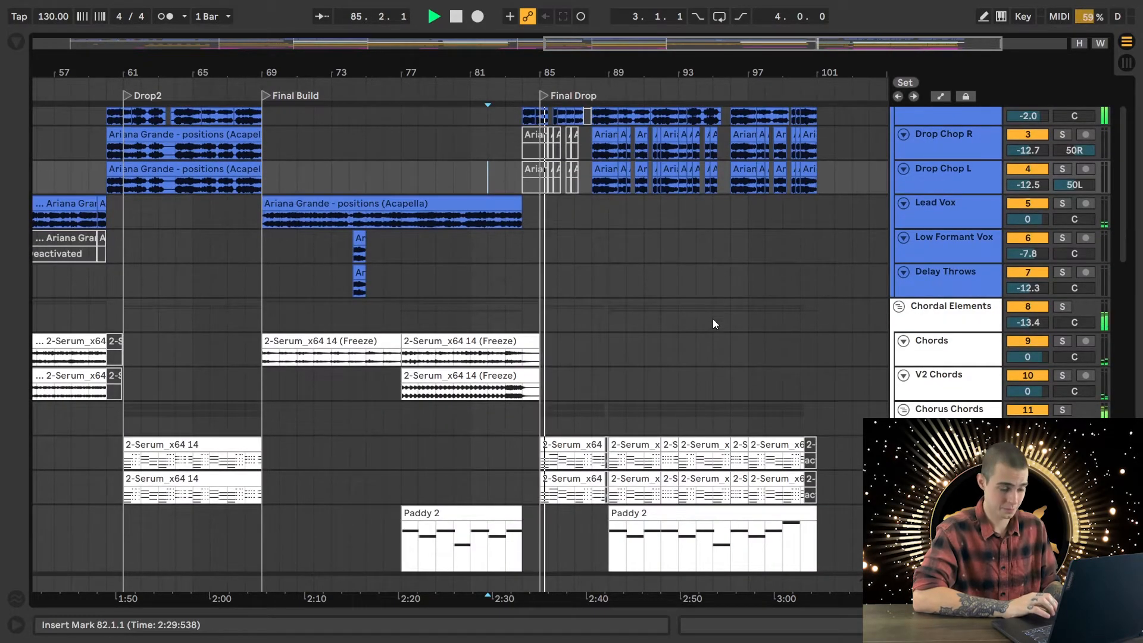
pyautogui.scroll(-4, 712, 323)
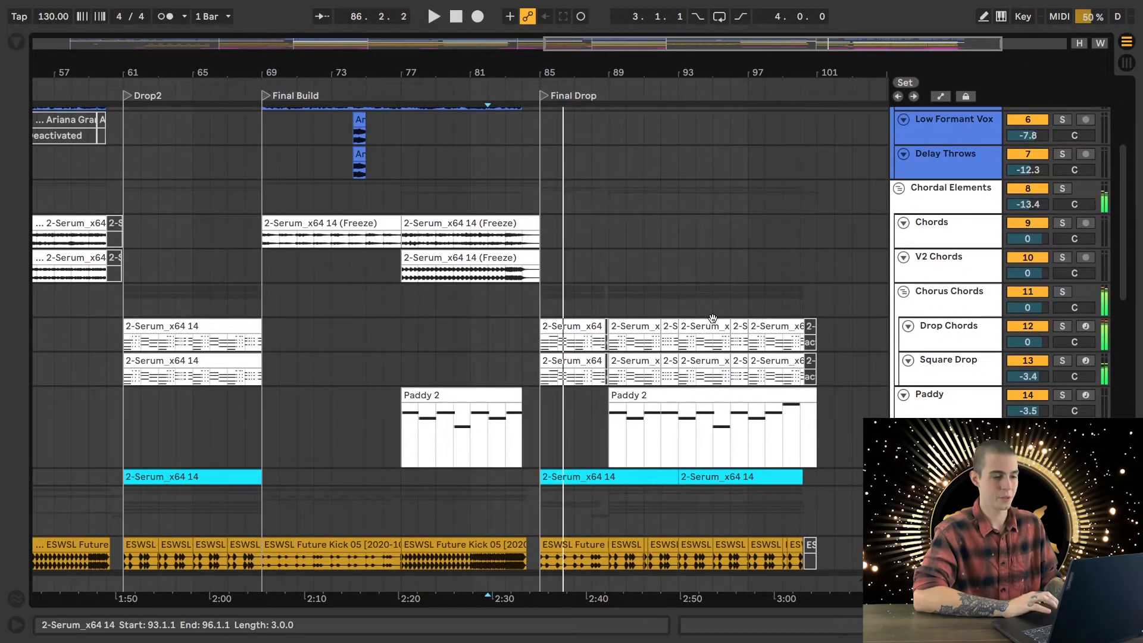
# - Focus on the opening bars of Final Drop and place the insert marker at 83.4.1 on the Drop Chords track
pyautogui.scroll(-4, 712, 321)
pyautogui.scroll(5, 714, 322)
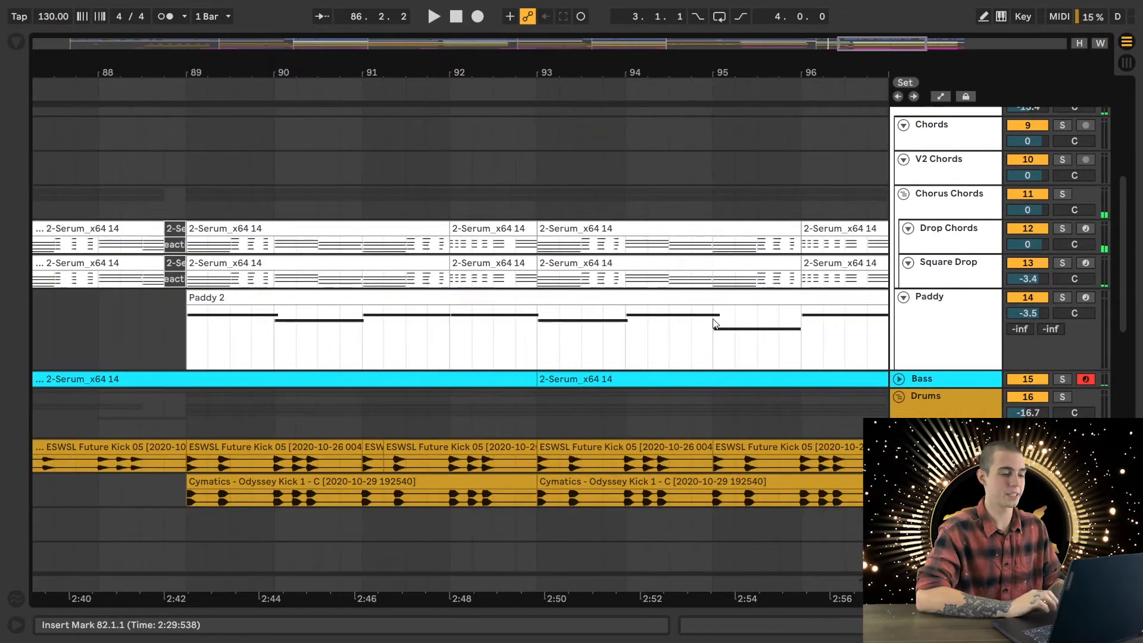
pyautogui.hscroll(-2, 715, 323)
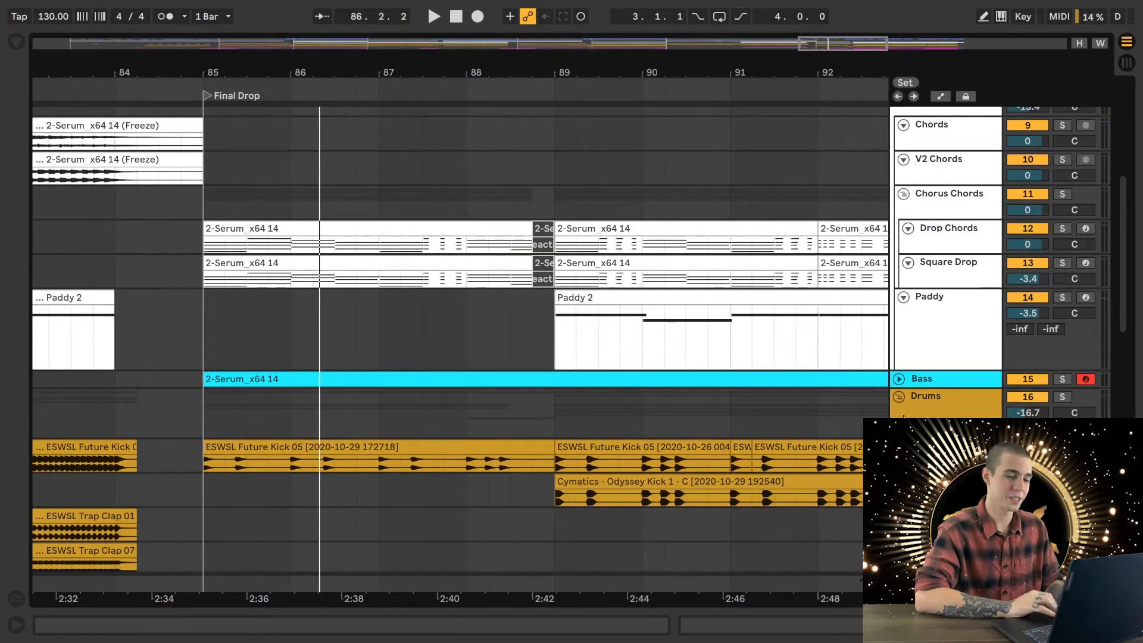
pyautogui.click(945, 416)
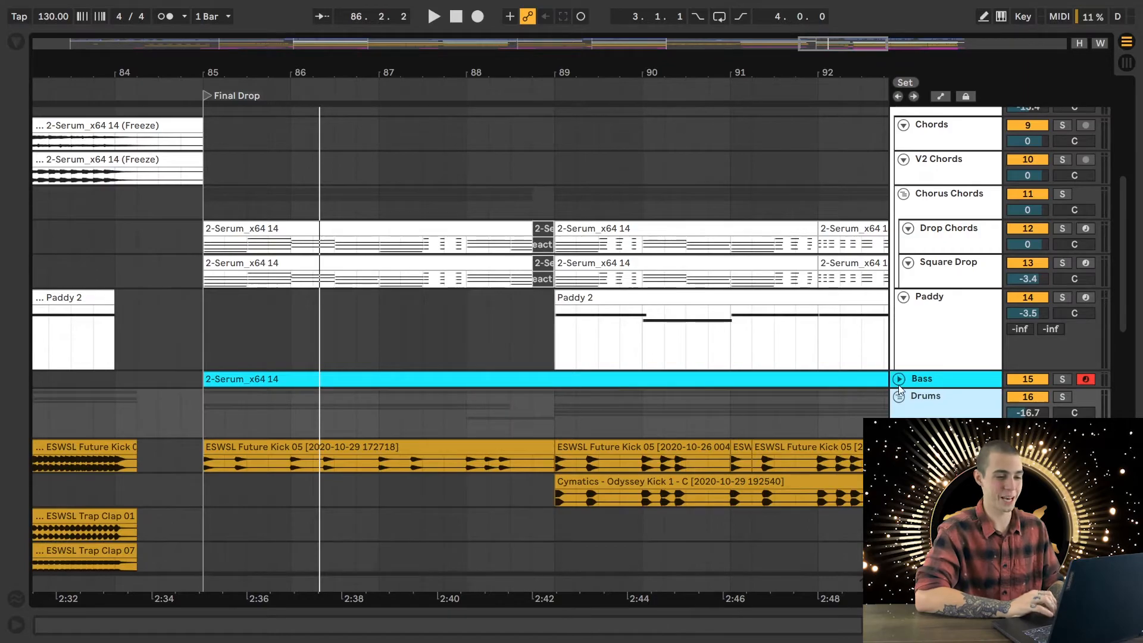
pyautogui.click(94, 248)
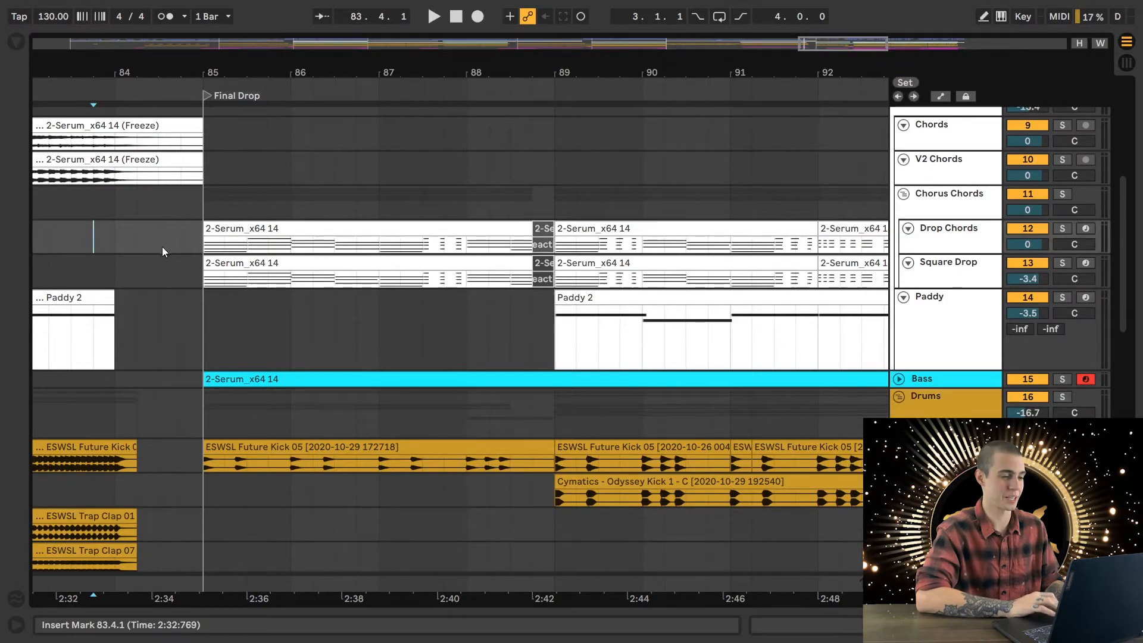
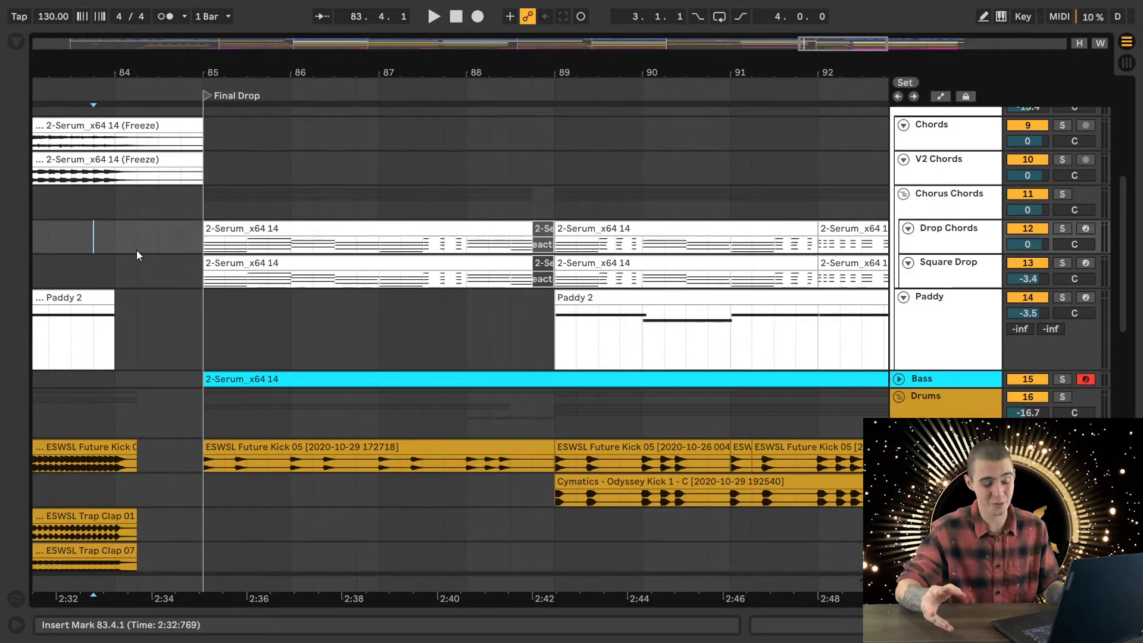
# - Play the full mix from 83.4.1 into the Final Drop, reviewing its chord, bass and drum tracks
pyautogui.press('space')
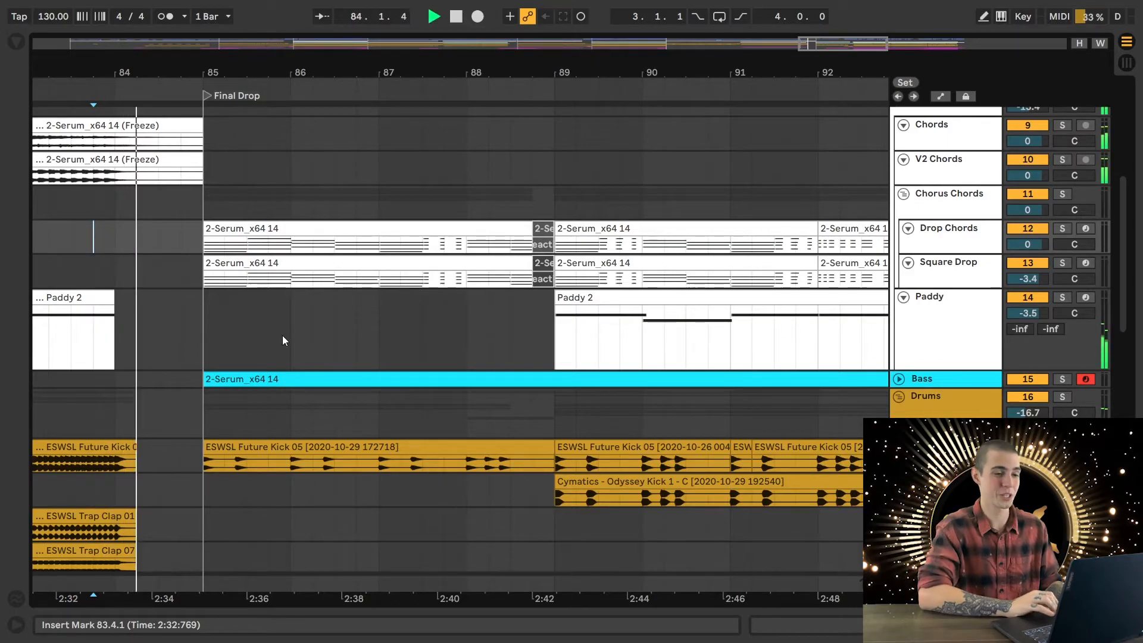
pyautogui.scroll(2, 483, 363)
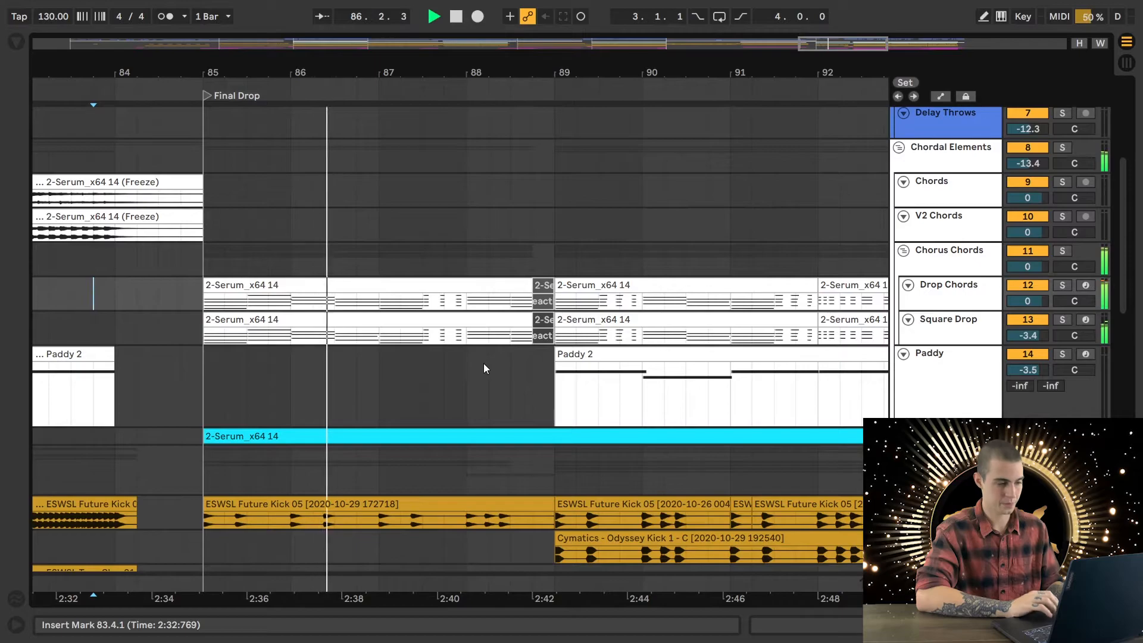
pyautogui.scroll(-1, 484, 366)
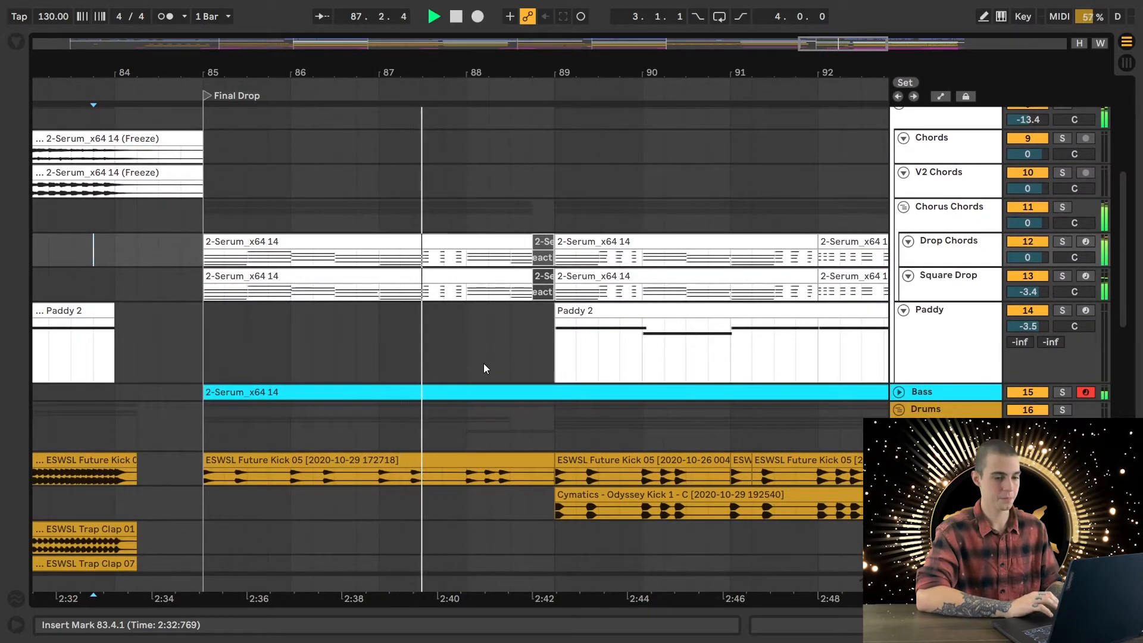
pyautogui.scroll(-2, 483, 368)
pyautogui.scroll(-3, 483, 368)
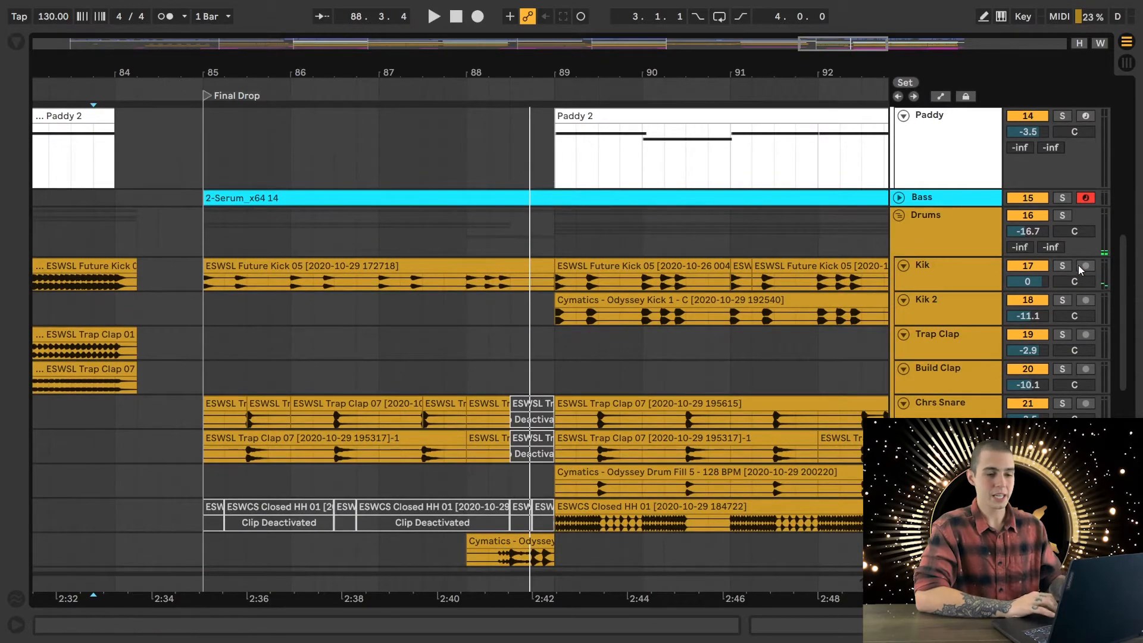
# - Solo the Kik track, show its devices and audition its Final Drop pattern from 85.1.1
pyautogui.click(1063, 267)
pyautogui.doubleClick(932, 273)
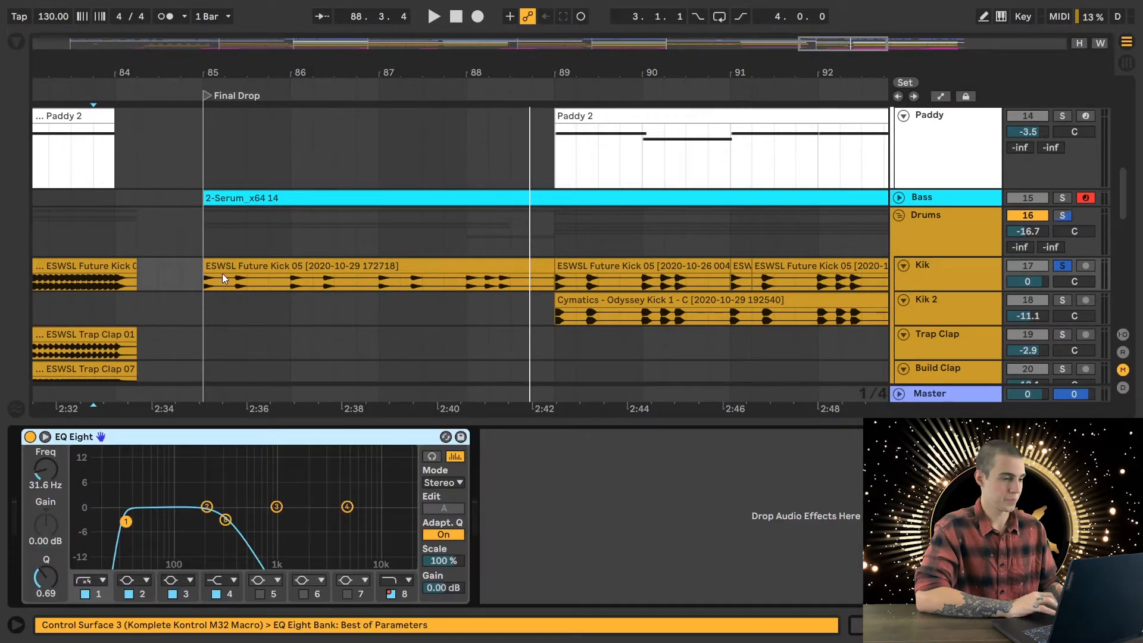
pyautogui.click(202, 279)
pyautogui.press('space')
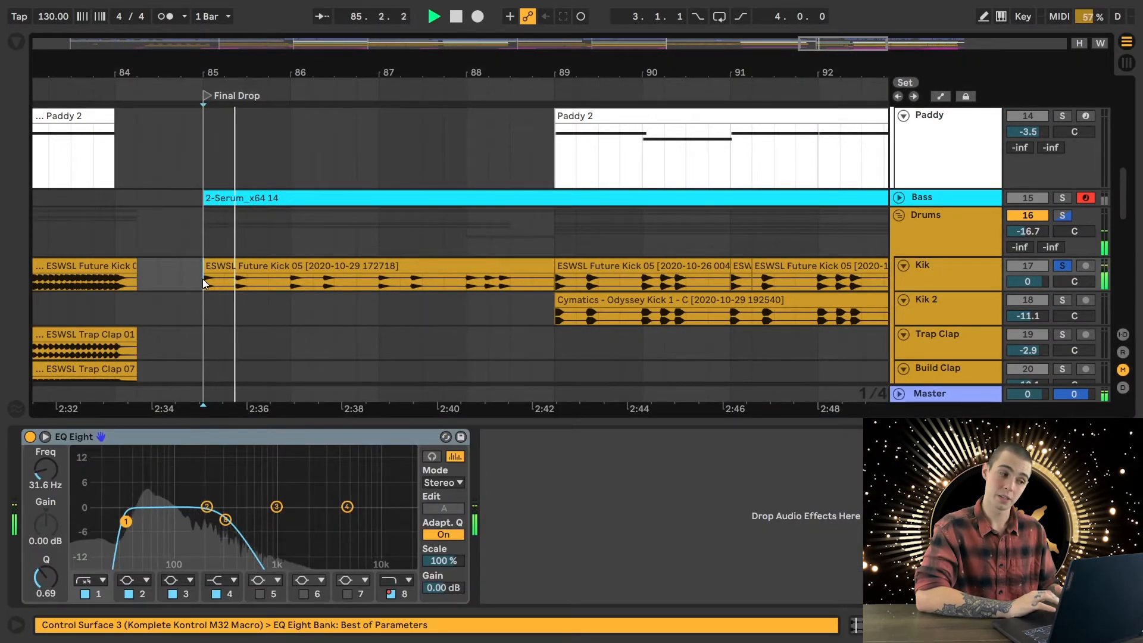
pyautogui.press('space')
# - Solo the Chrs Snare and Chrs Snare 3 tracks for a short audition in Final Drop, and remove the solos
pyautogui.scroll(-5, 551, 238)
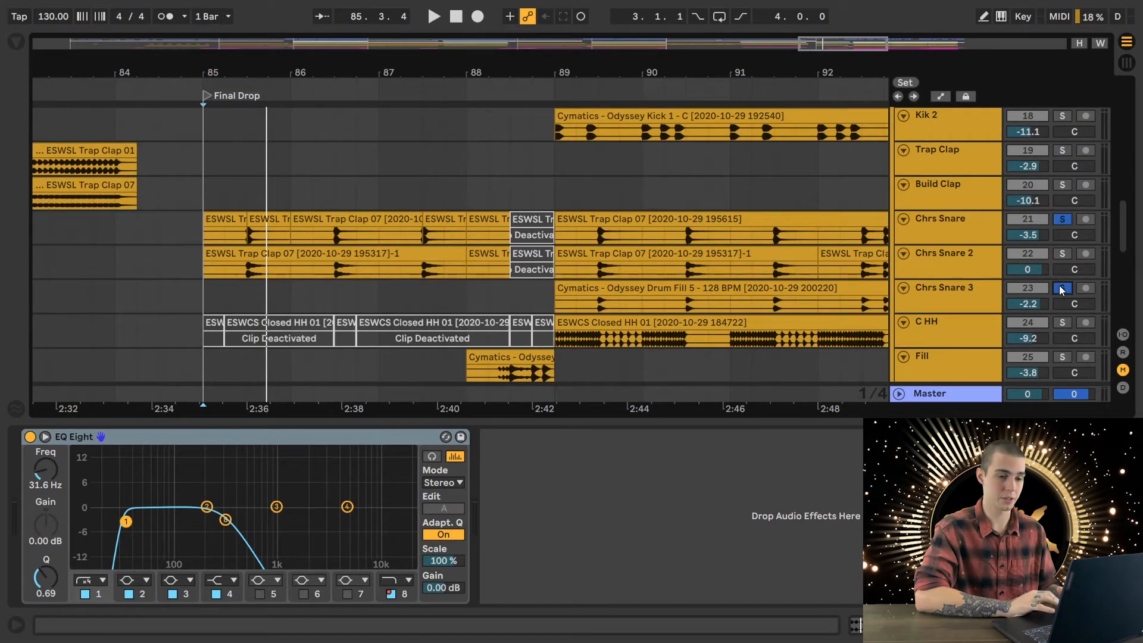
pyautogui.press('space')
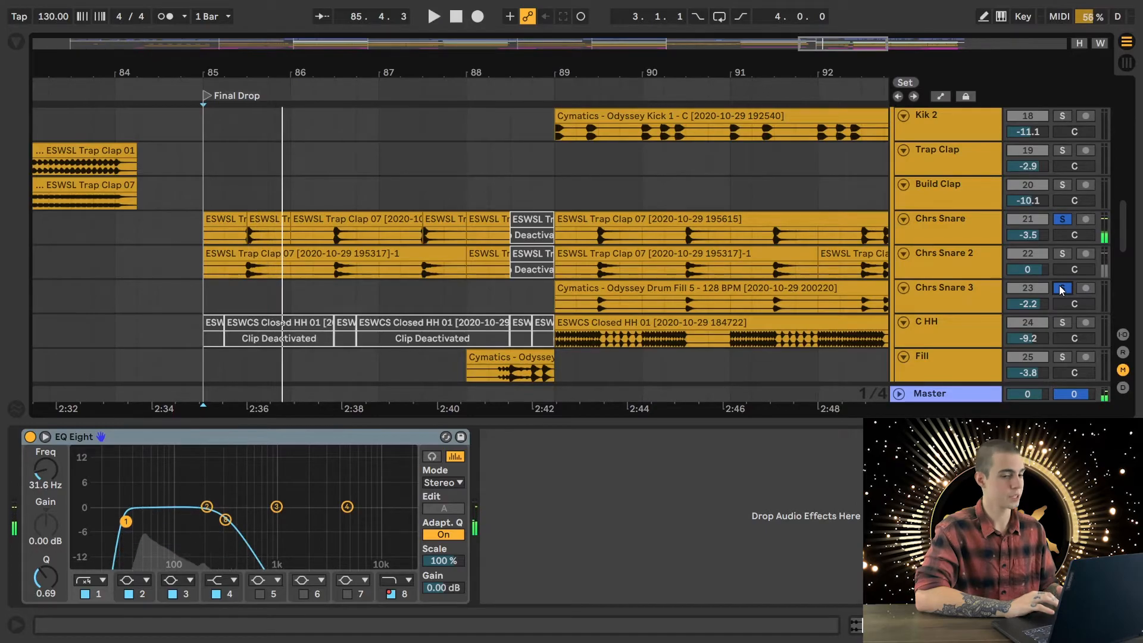
pyautogui.click(1061, 288)
pyautogui.scroll(-7, 425, 280)
pyautogui.scroll(4, 425, 279)
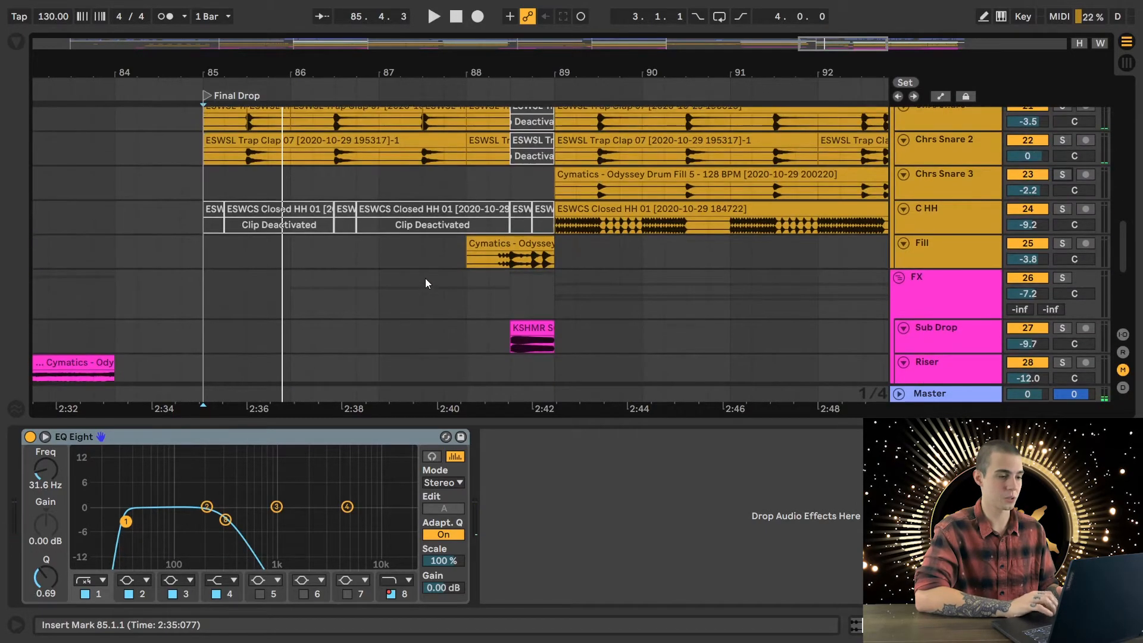
pyautogui.scroll(8, 425, 277)
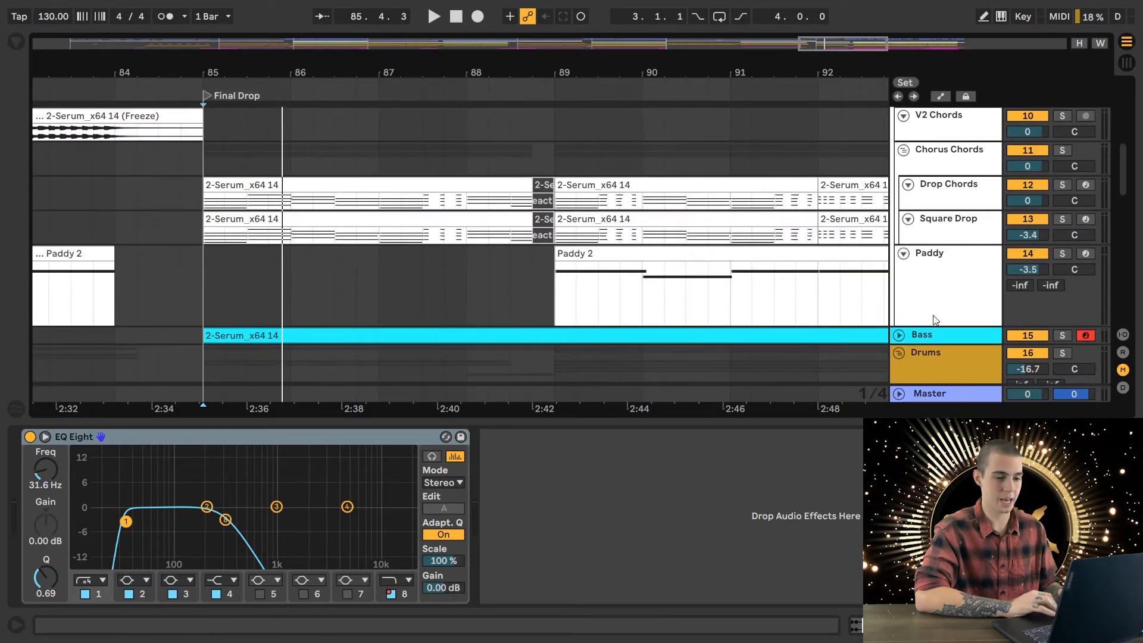
# - Expand the Bass track to examine its Final Drop notes while playing the full mix from 85.1.1
pyautogui.click(904, 338)
pyautogui.press('z')
pyautogui.scroll(-3, 468, 235)
pyautogui.press('space')
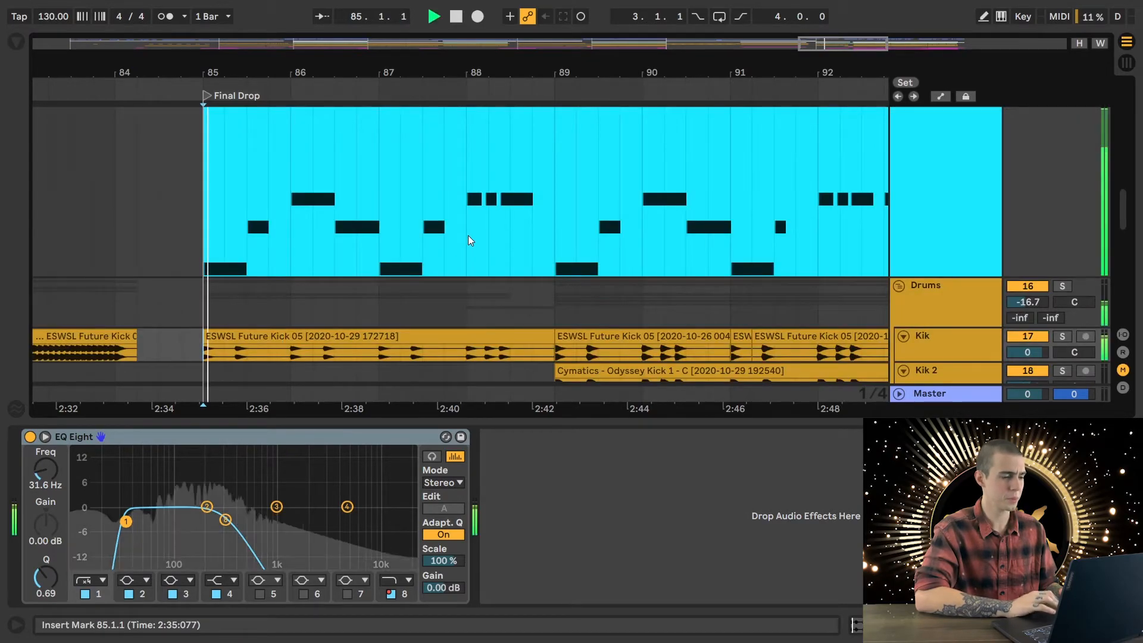
pyautogui.scroll(8, 467, 235)
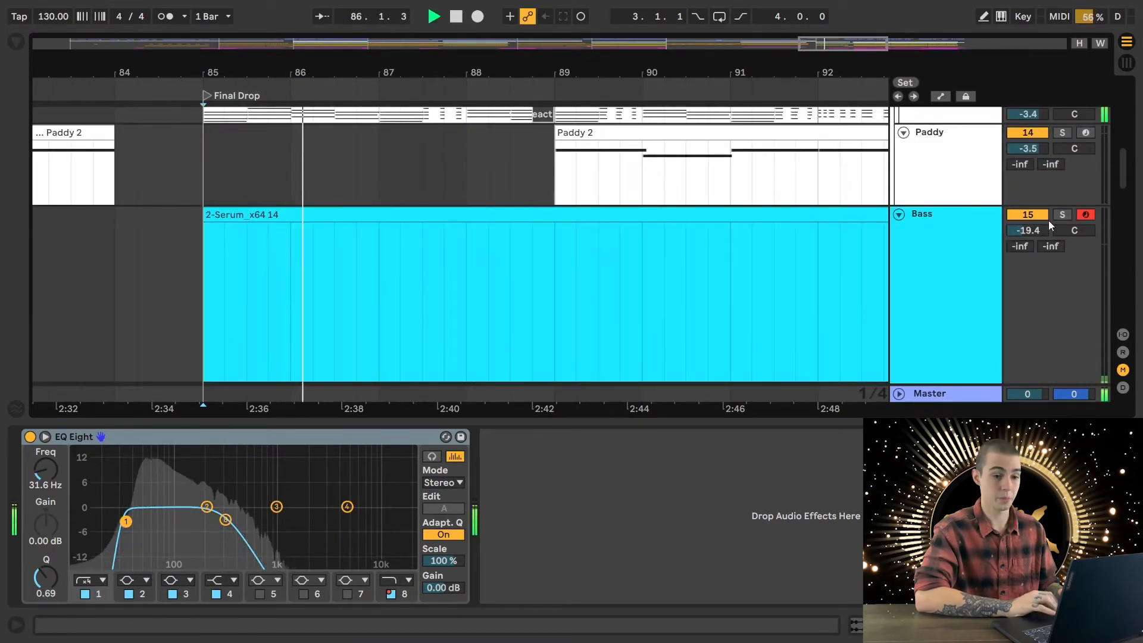
# - Solo the Bass track during playback, stop after listening, and restore the full mix with the track collapsed
pyautogui.click(1063, 216)
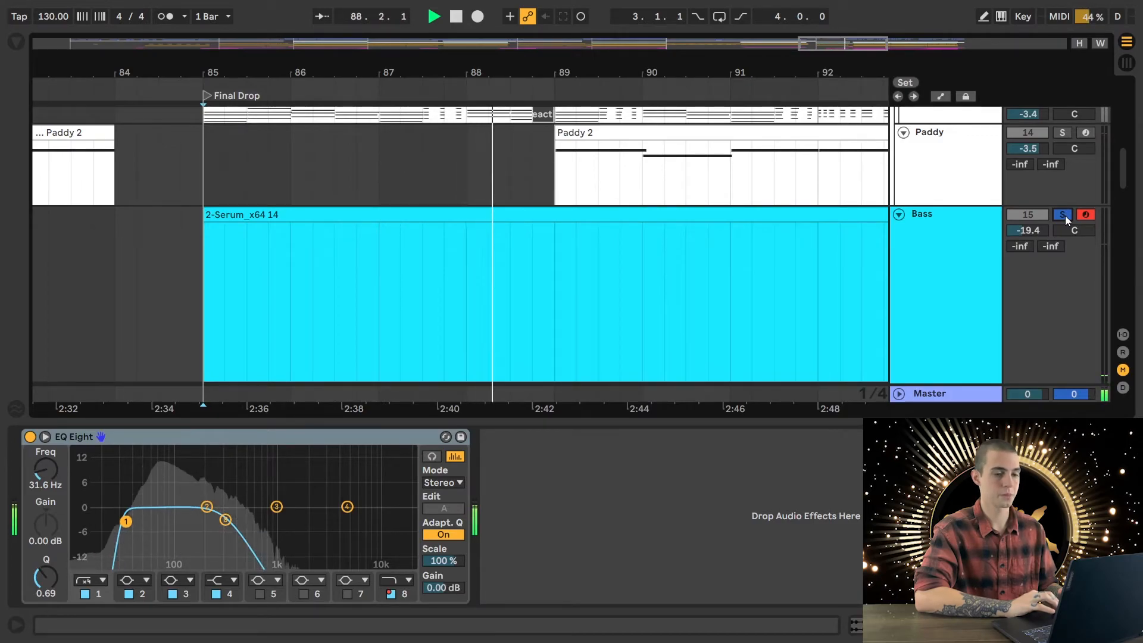
pyautogui.press('space')
pyautogui.click(1063, 215)
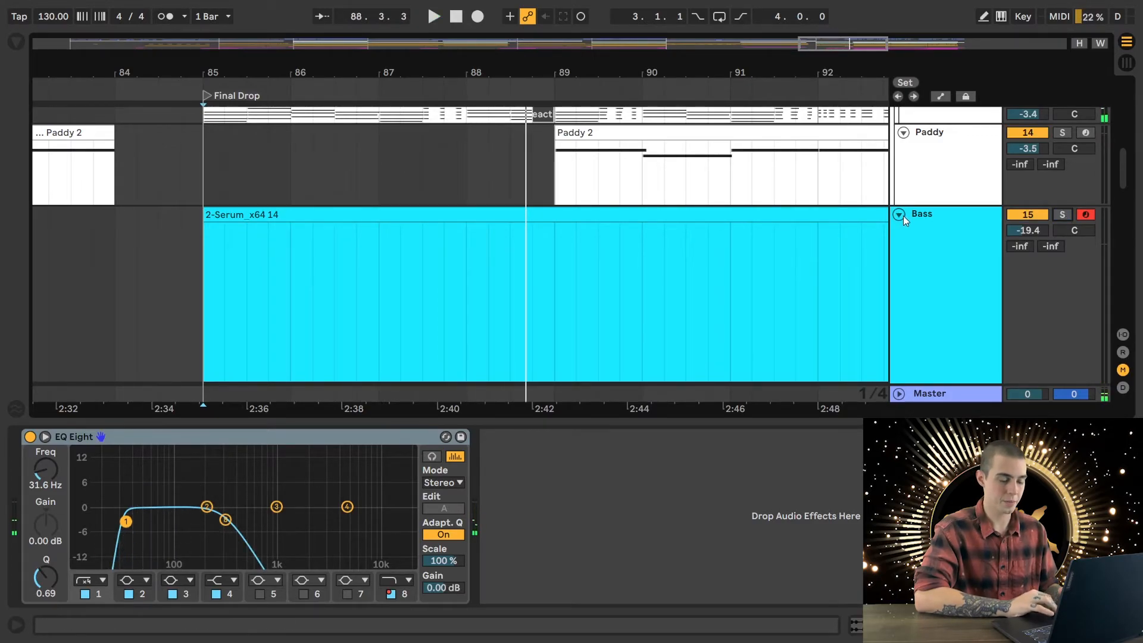
pyautogui.click(899, 214)
# - Solo the Drop Chords and Square Drop tracks, audition them from 85.1.1 past bar 89, and remove the solos
pyautogui.scroll(3, 423, 265)
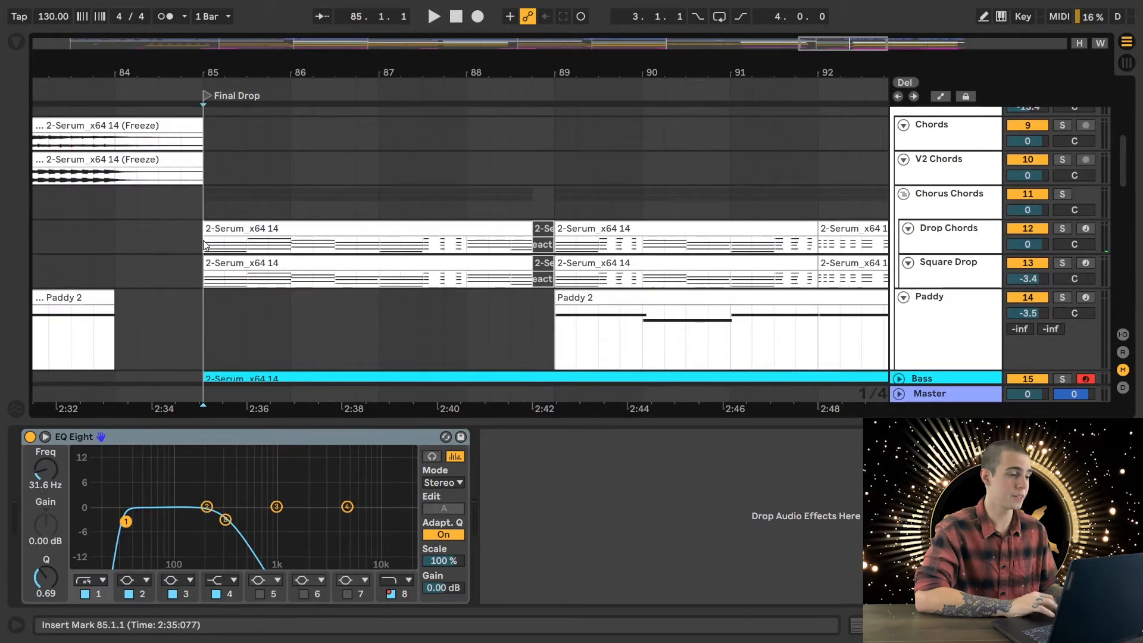
pyautogui.click(203, 244)
pyautogui.click(1063, 229)
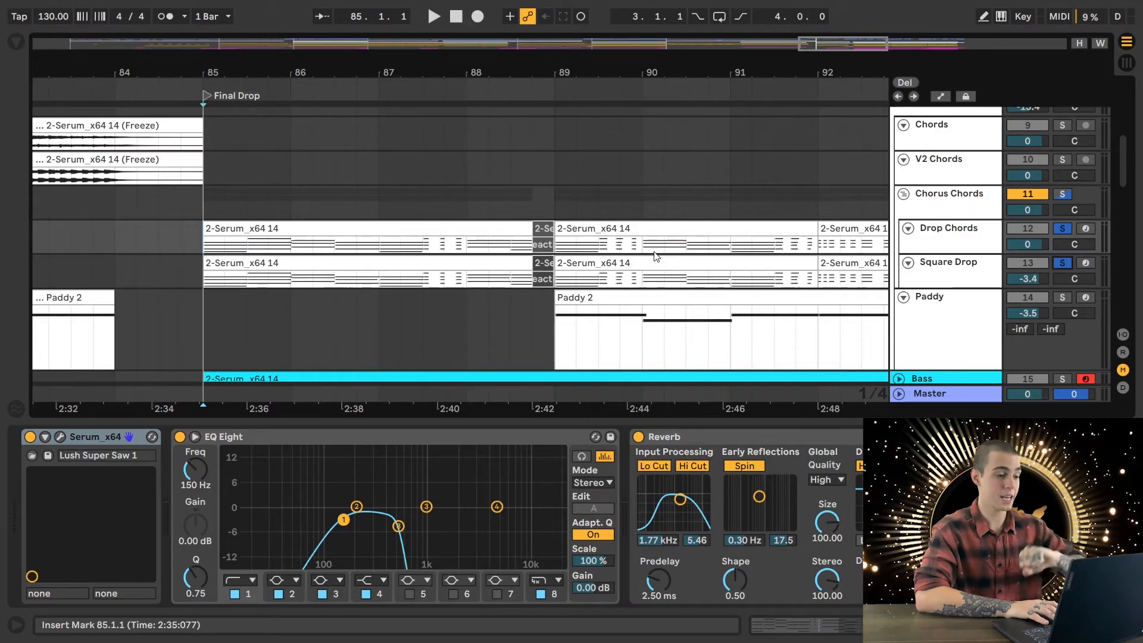
pyautogui.press('space')
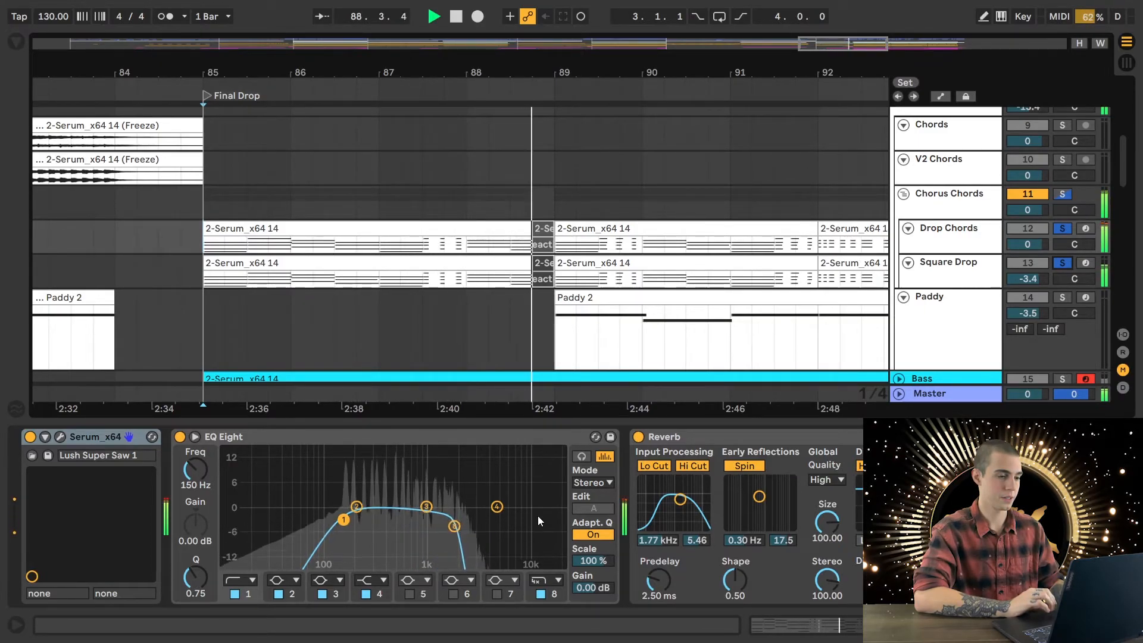
pyautogui.press('space')
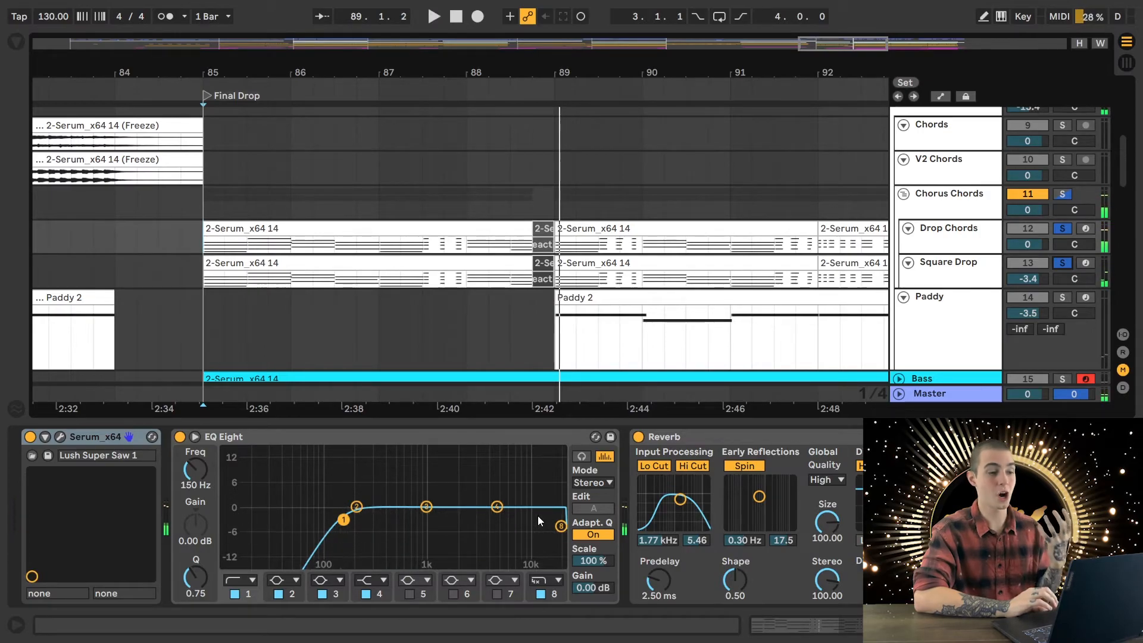
pyautogui.click(1061, 229)
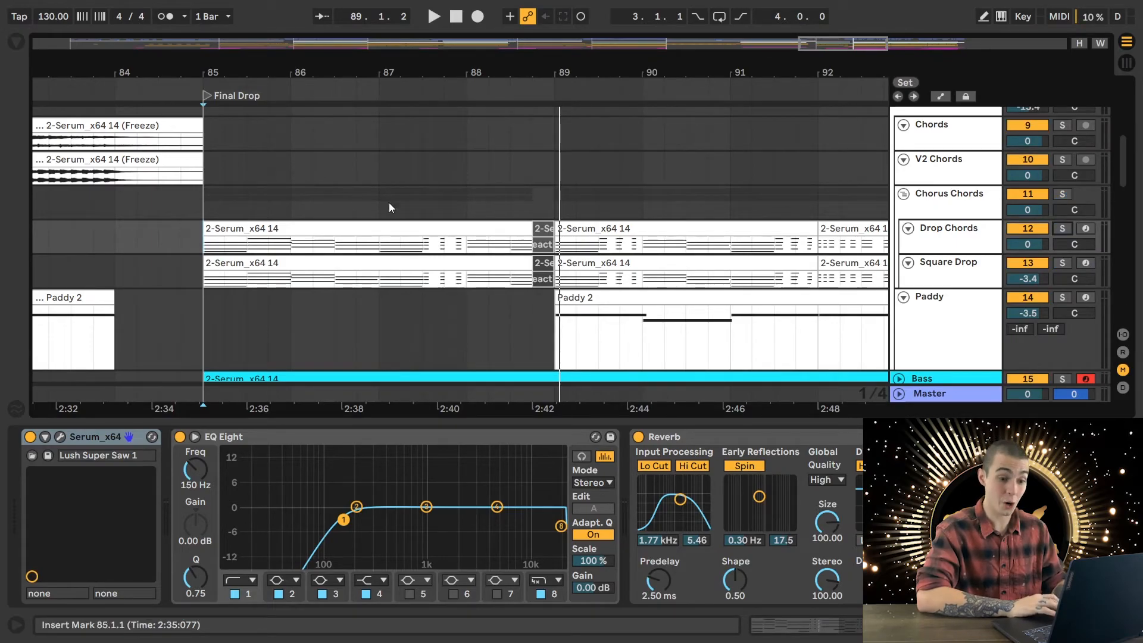
# - Hide the device view and place the insert marker at 86.4.1 on the Lead Vox track
pyautogui.hotkey('ctrl', 'alt', 'l')
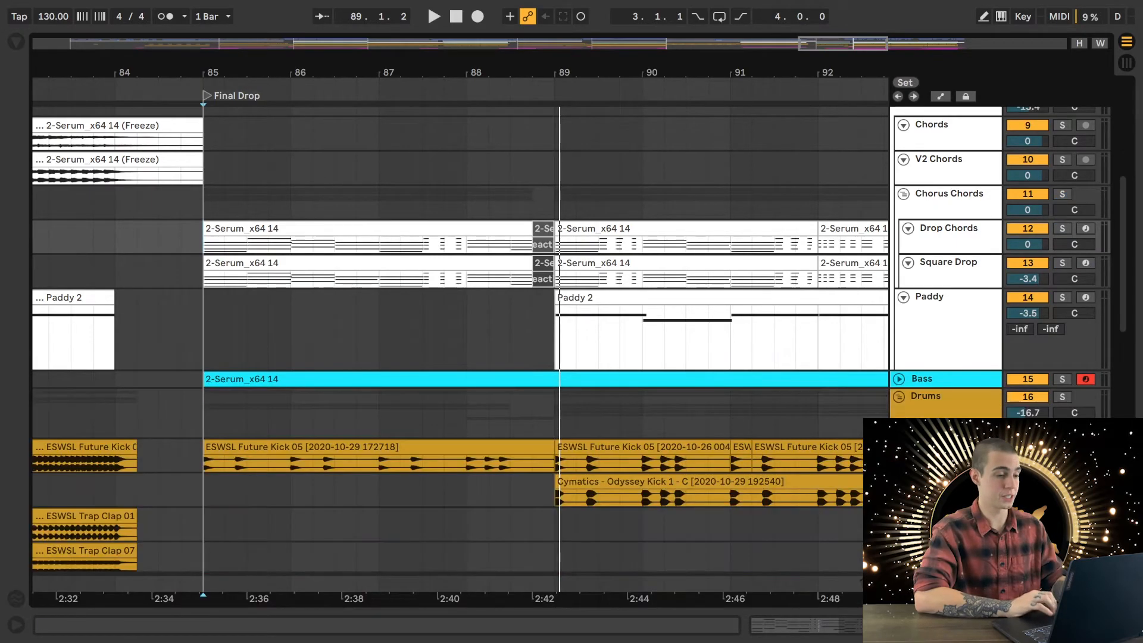
pyautogui.scroll(8, 551, 298)
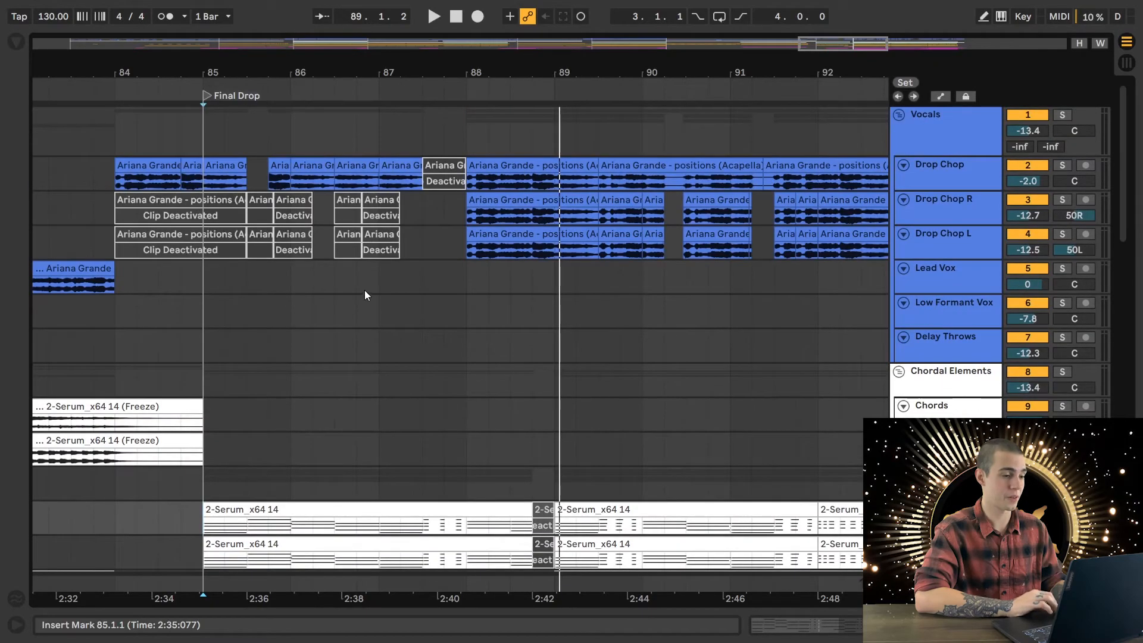
pyautogui.click(363, 291)
pyautogui.scroll(-6, 366, 287)
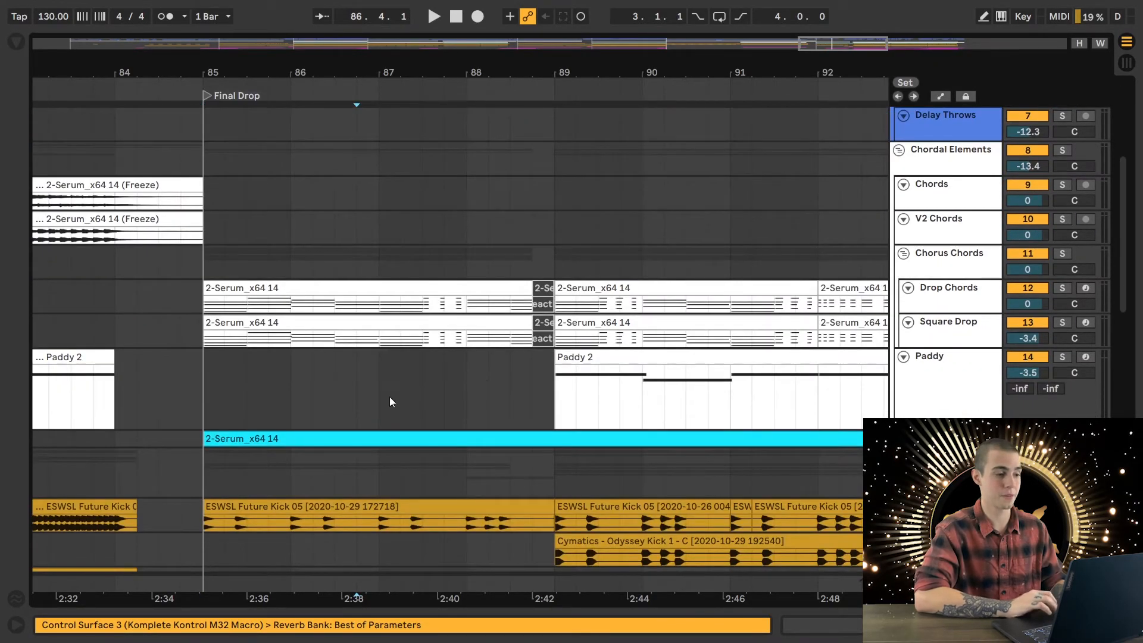
pyautogui.scroll(6, 583, 307)
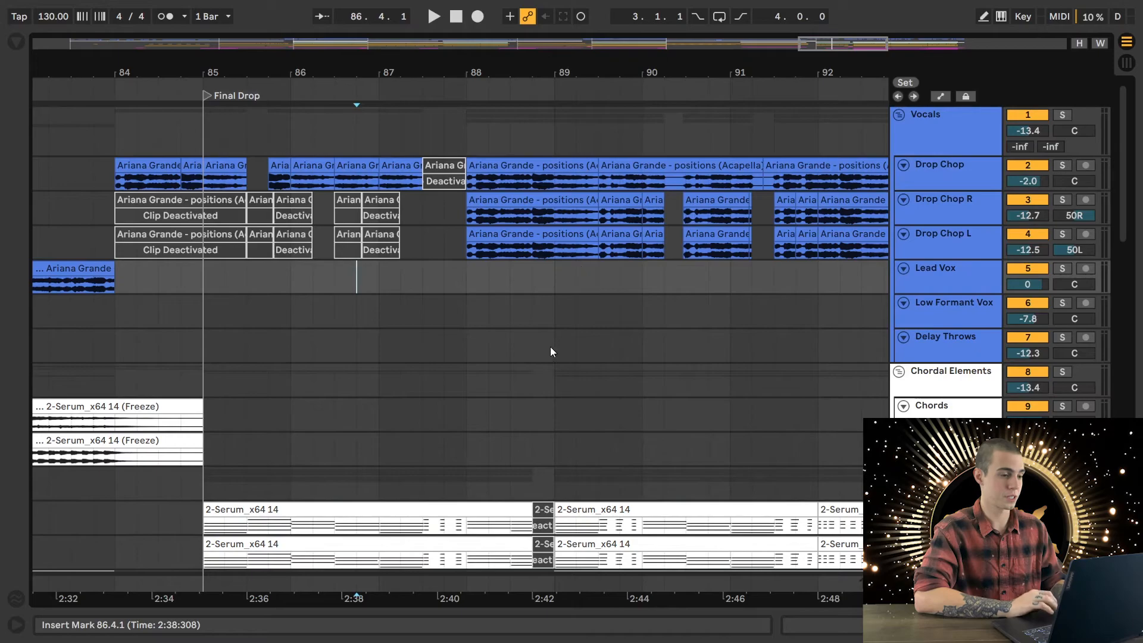
# - Play the full mix from 86.4.1 to bar 93, reviewing the Final Drop's vocal, chord, drum and FX tracks
pyautogui.press('space')
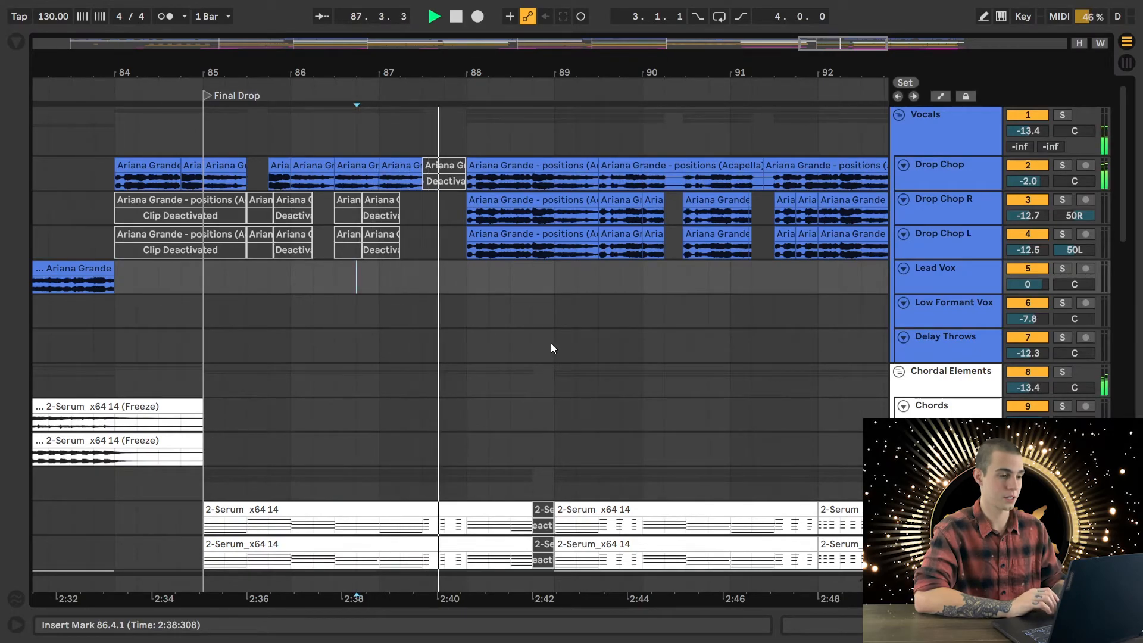
pyautogui.scroll(-9, 551, 343)
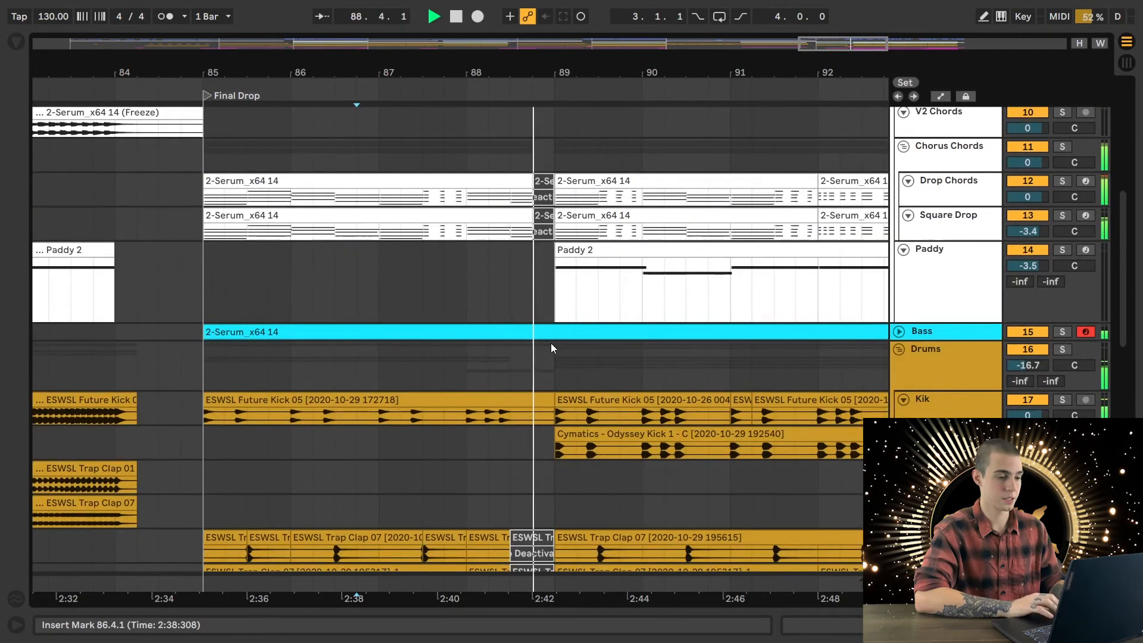
pyautogui.scroll(-10, 551, 342)
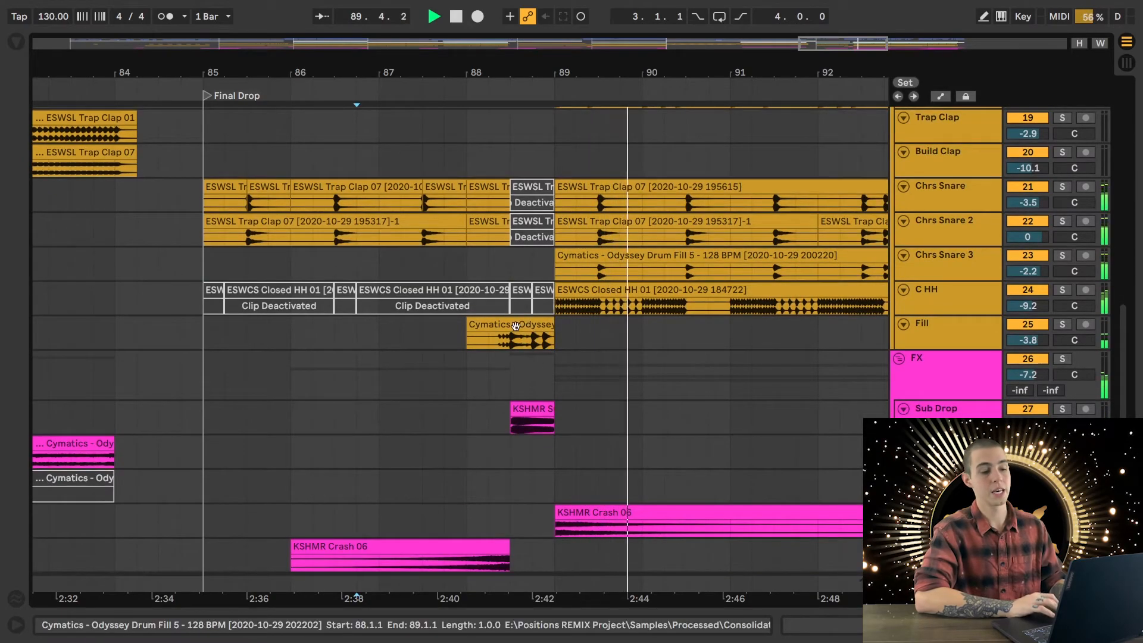
pyautogui.scroll(-5, 658, 402)
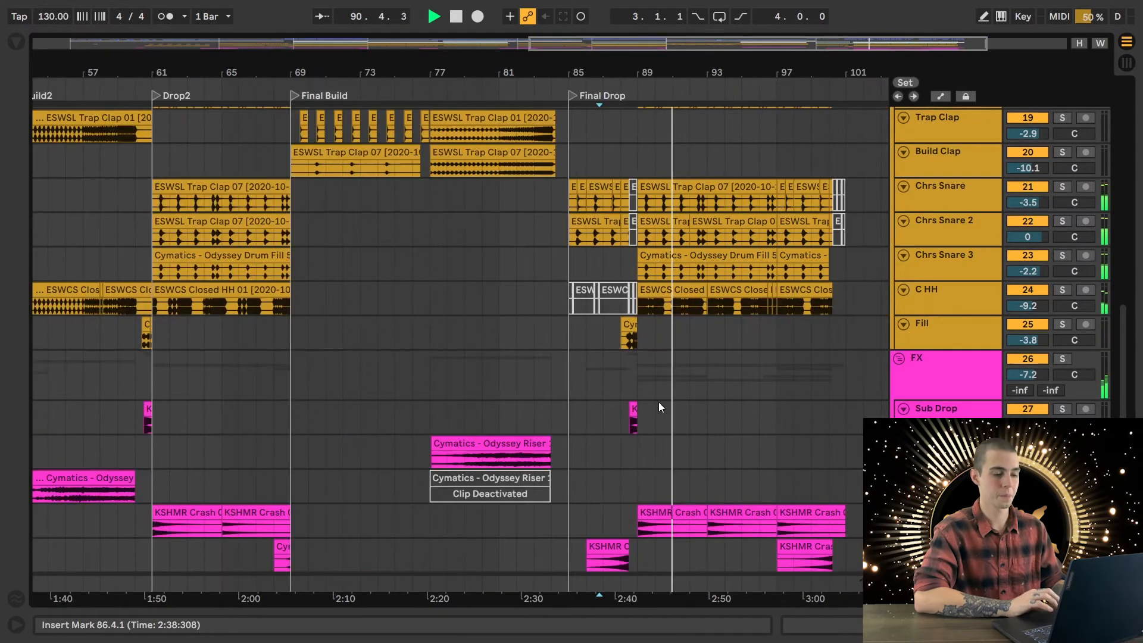
pyautogui.scroll(-4, 784, 363)
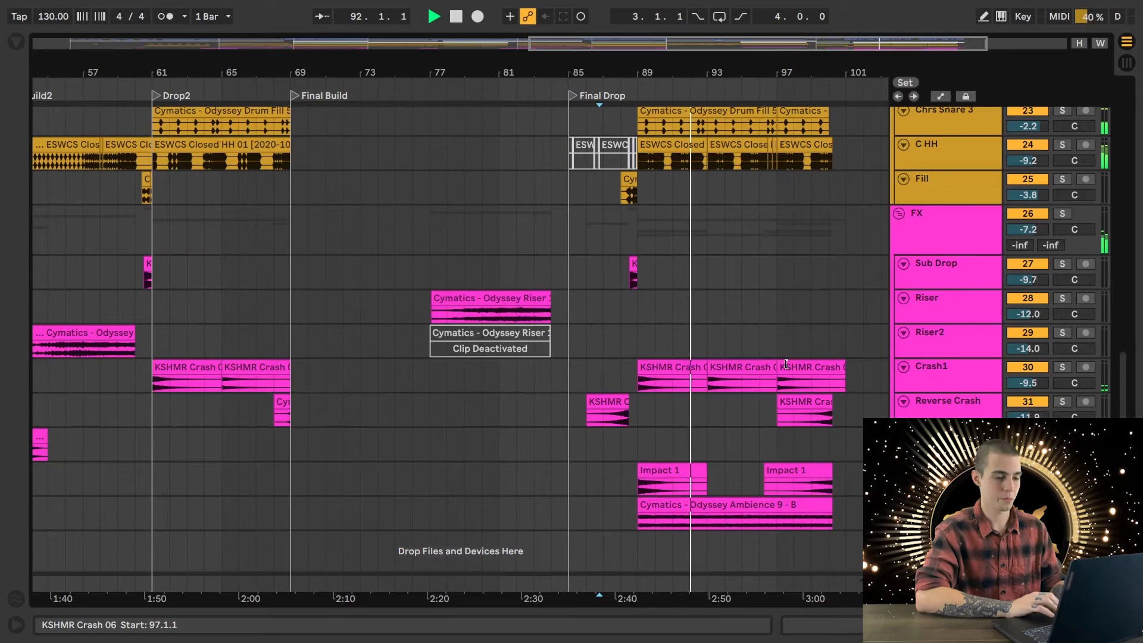
pyautogui.scroll(15, 785, 364)
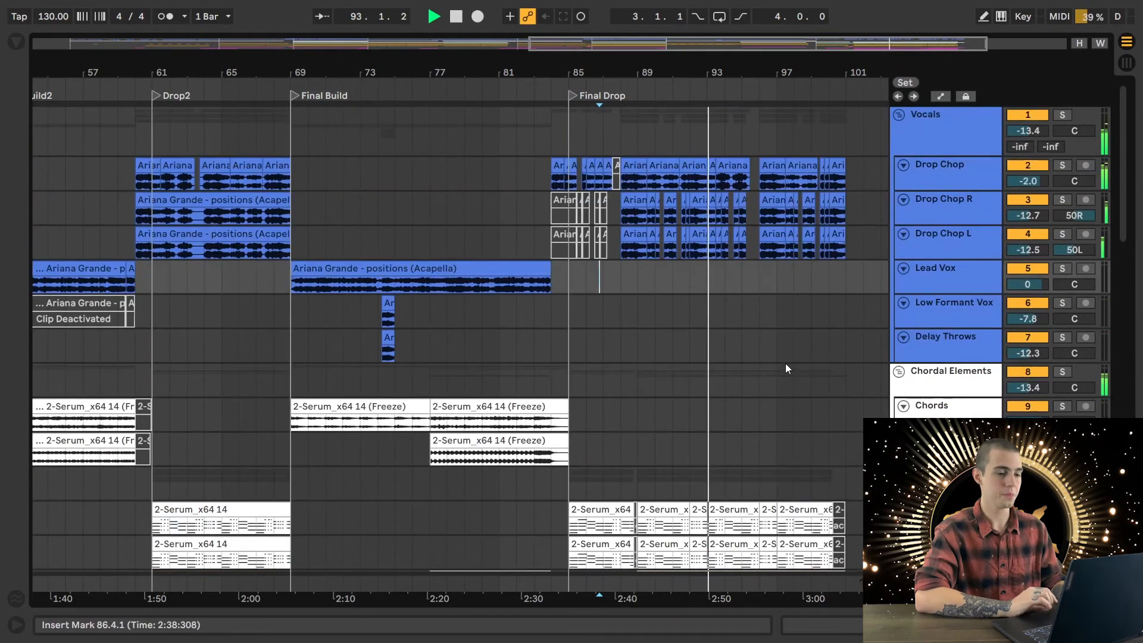
pyautogui.press('space')
# - Play Final Drop from 86.1.1 on the Paddy track to bar 91, reviewing the drum and FX tracks
pyautogui.scroll(-8, 784, 363)
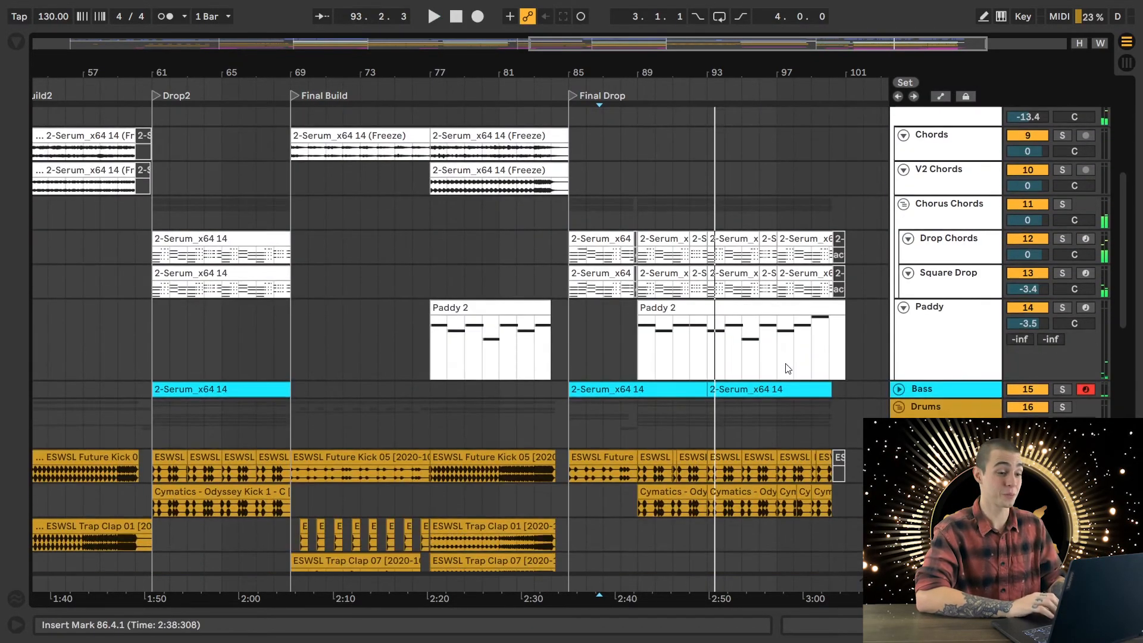
pyautogui.click(591, 345)
pyautogui.press('space')
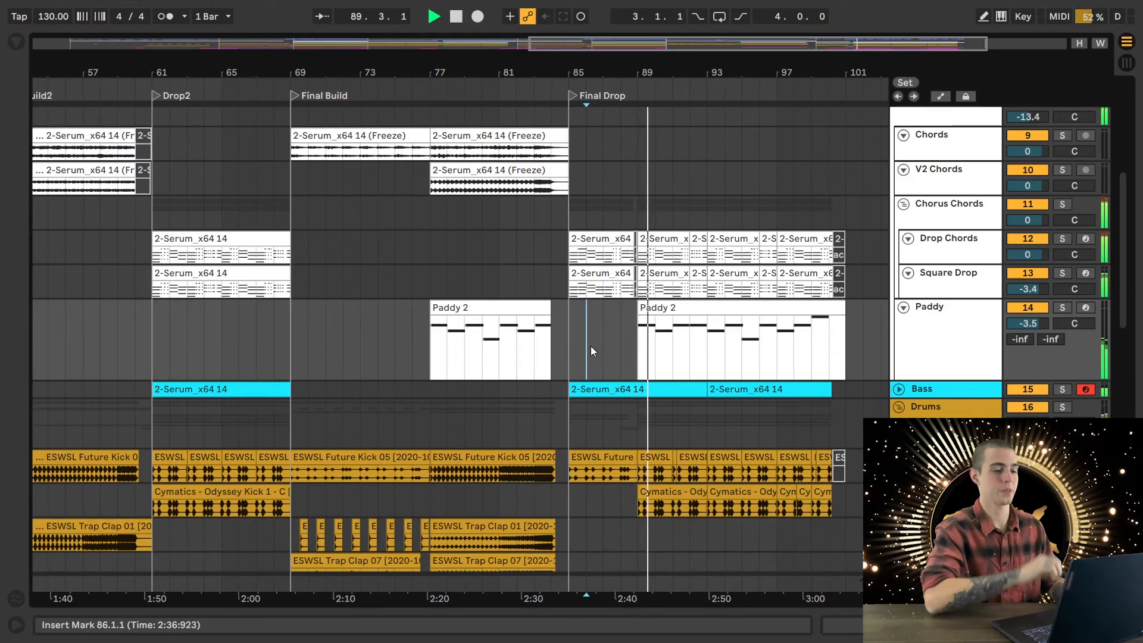
pyautogui.scroll(-10, 741, 381)
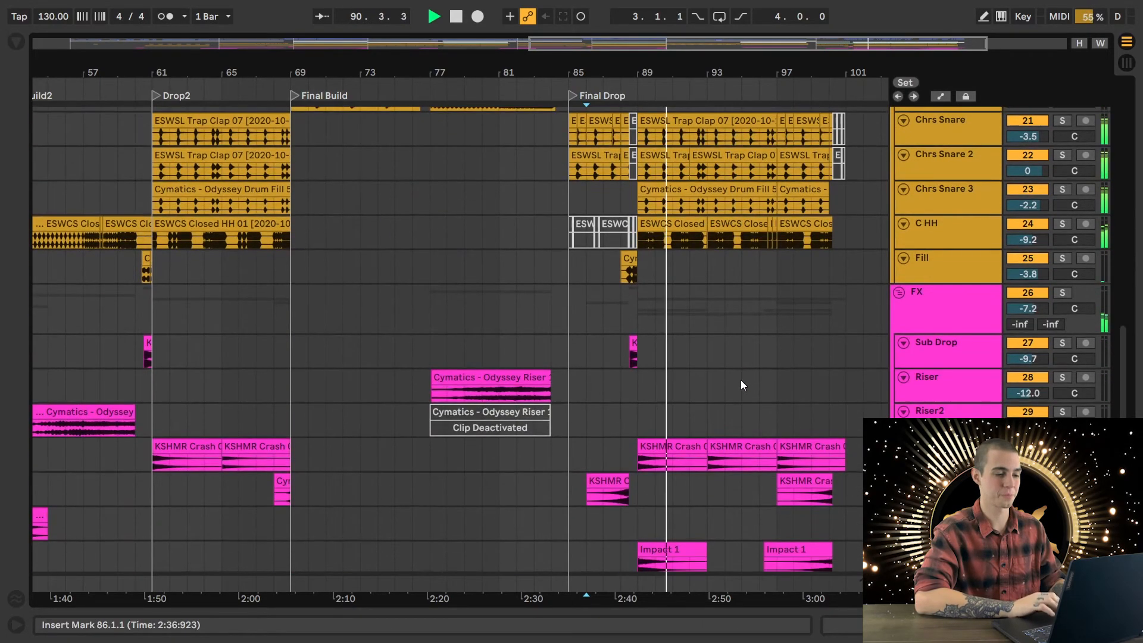
pyautogui.scroll(-2, 740, 380)
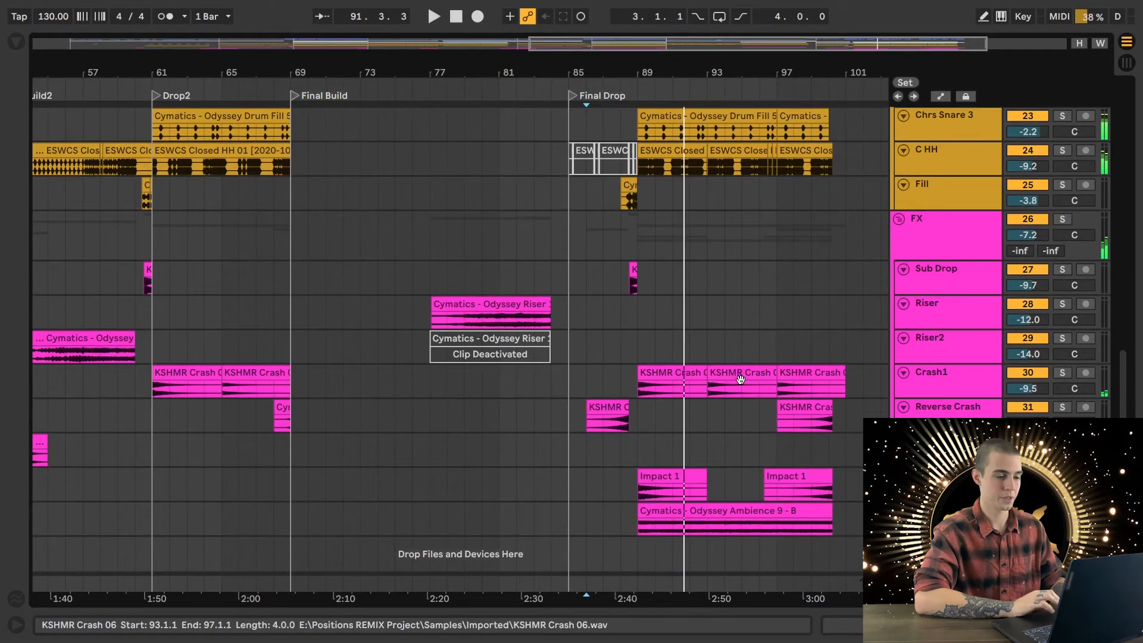
pyautogui.press('space')
# - Solo the FX group and audition it from 89.1.1 on the Impact1 track to bar 90
pyautogui.click(622, 325)
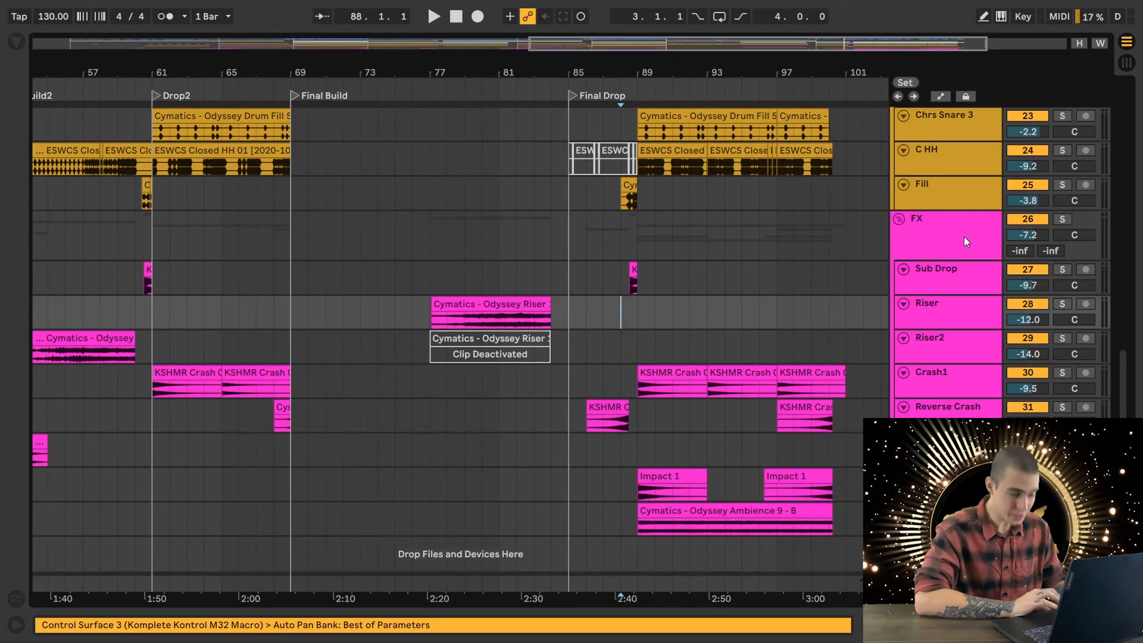
pyautogui.click(1063, 220)
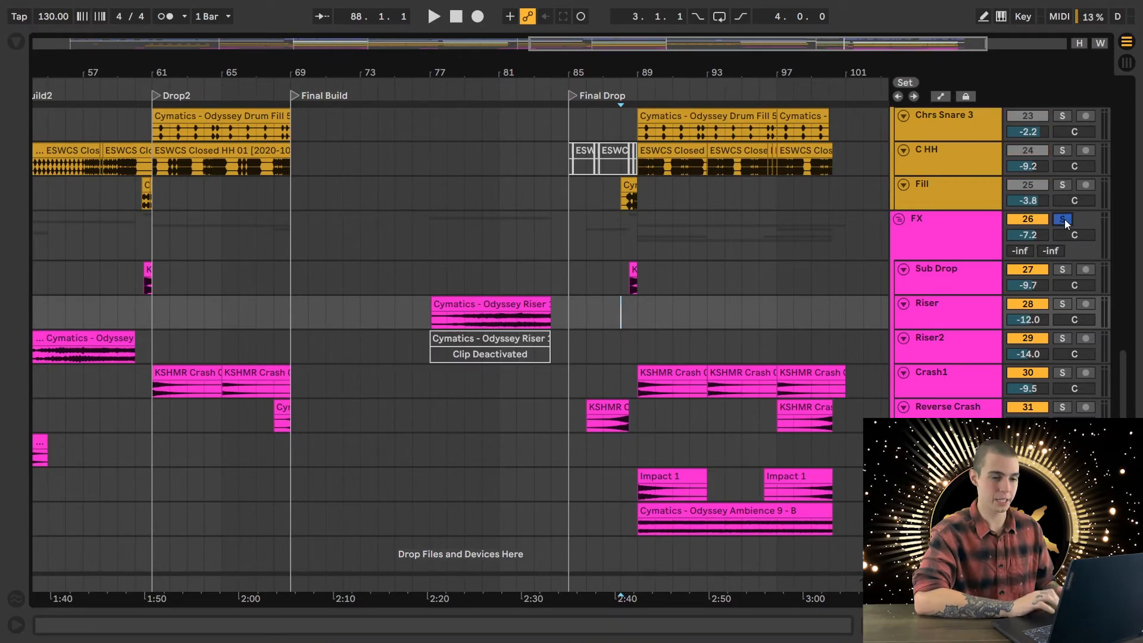
pyautogui.scroll(-1, 720, 480)
pyautogui.click(631, 484)
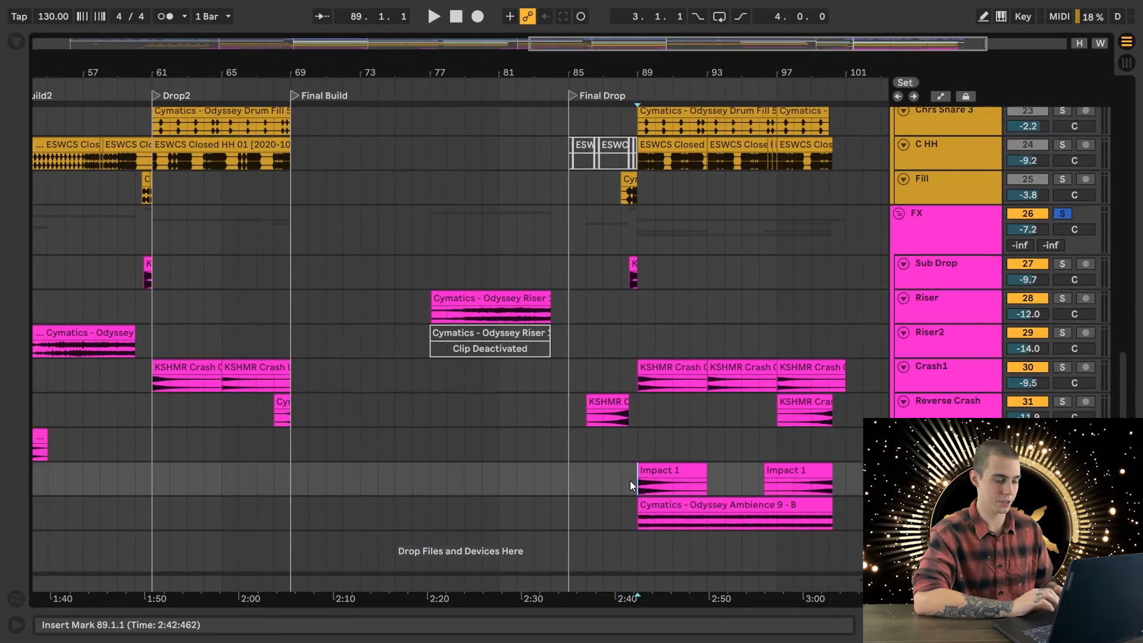
pyautogui.press('space')
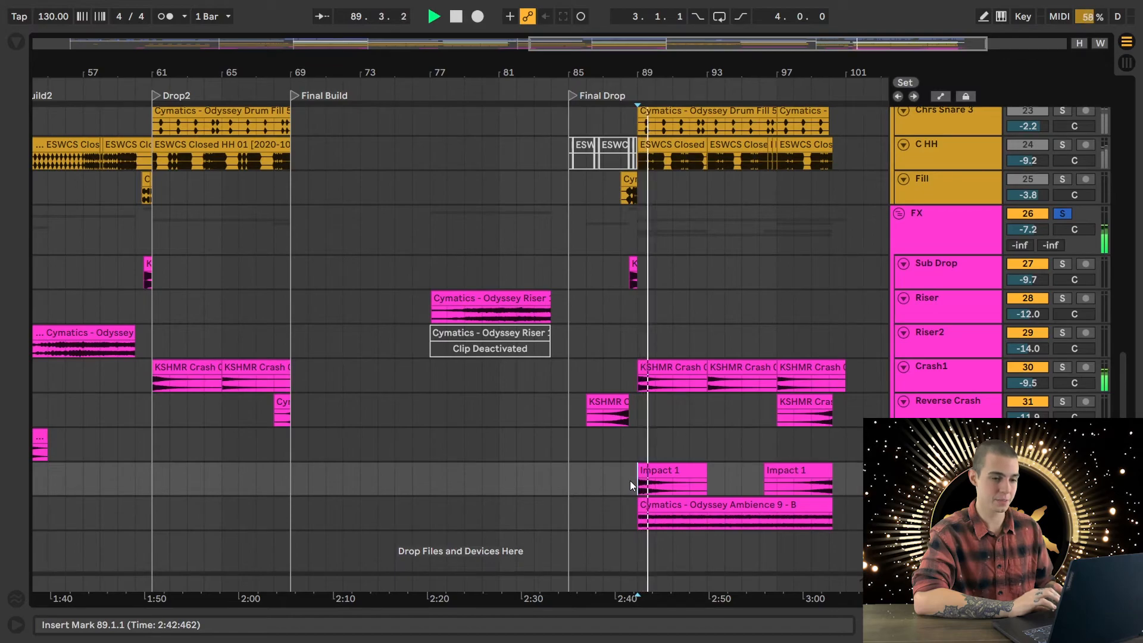
pyautogui.press('space')
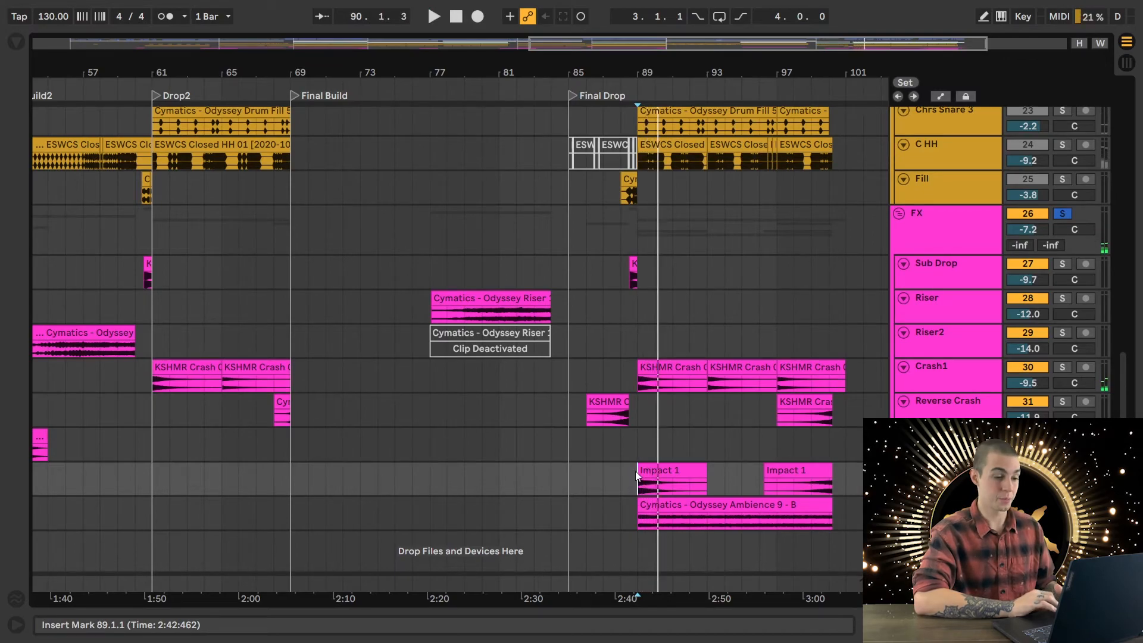
# - Solo the Ambience Pad track, audition it from bar 89, and show its device chain
pyautogui.click(1062, 367)
pyautogui.press('space')
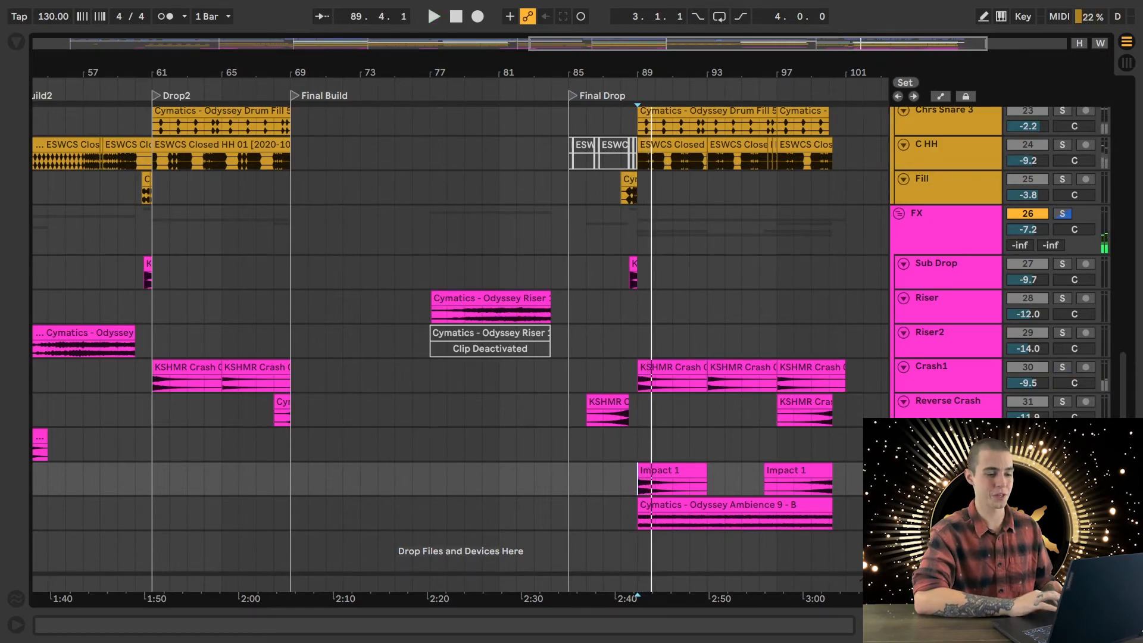
pyautogui.press('space')
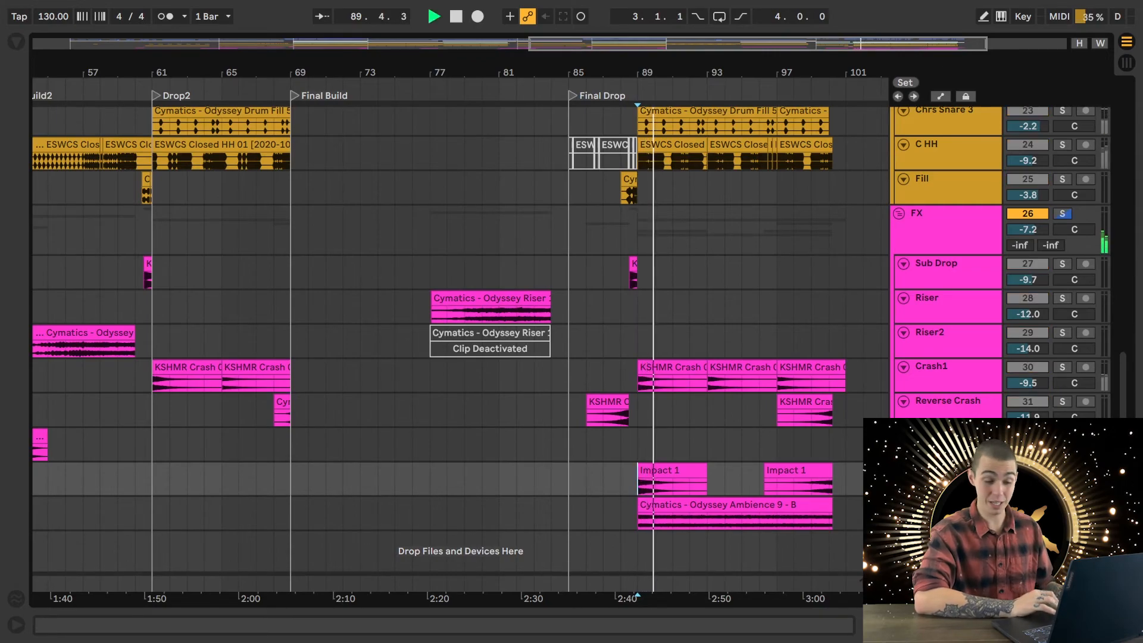
pyautogui.press('Down')
pyautogui.hotkey('ctrl', 'alt', 'l')
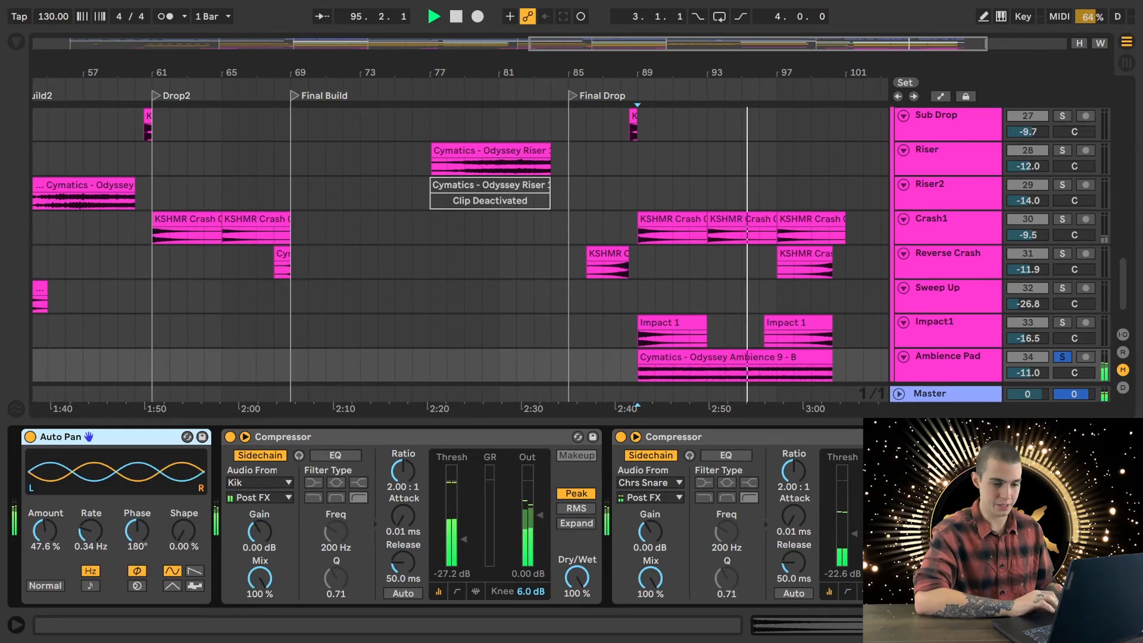
# - Select the Cymatics - Odyssey Ambience 9 clip, review its devices, hide the device view, and end the soloed playback at bar 100
pyautogui.hotkey('ctrl', 'alt', 'l')
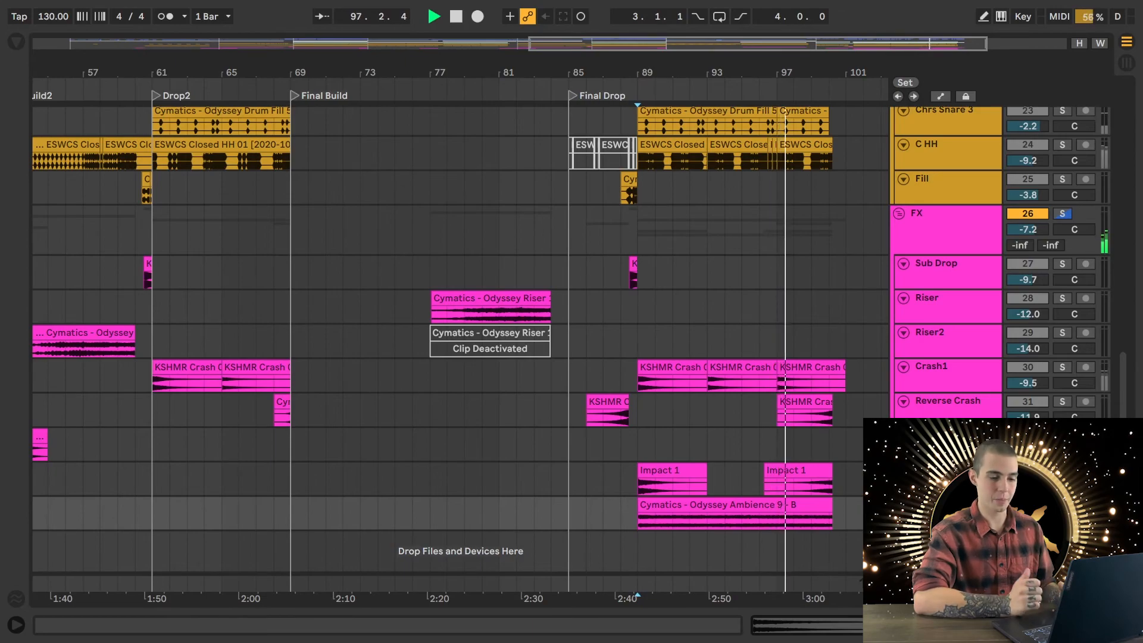
pyautogui.hotkey('ctrl', 'alt', 'l')
pyautogui.doubleClick(739, 356)
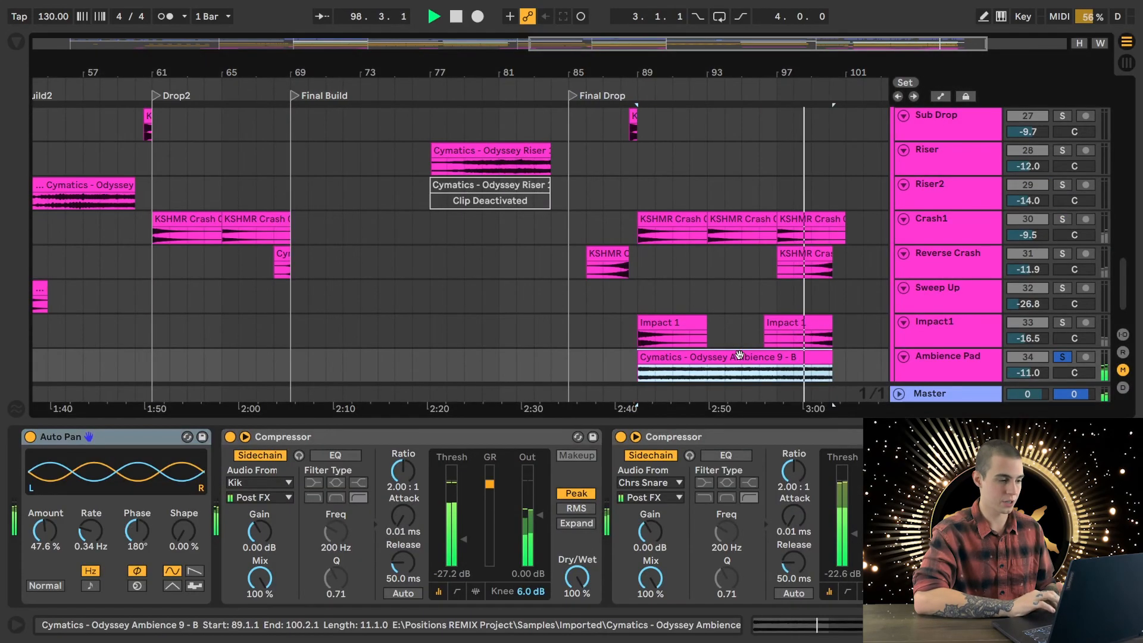
pyautogui.hotkey('ctrl', 'alt', 'l')
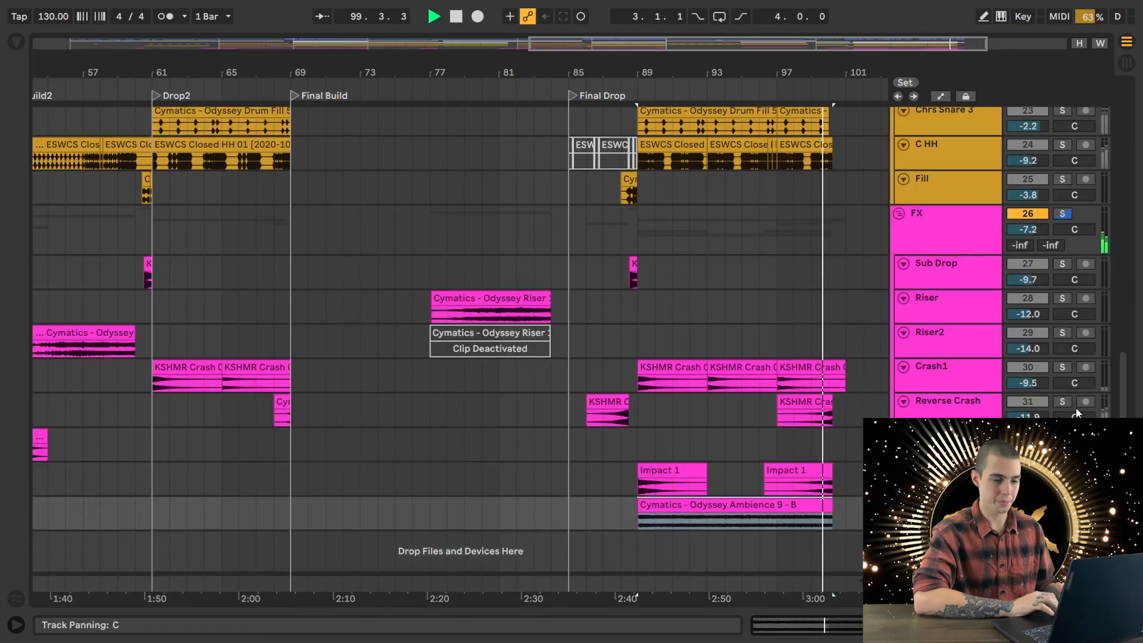
pyautogui.press('space')
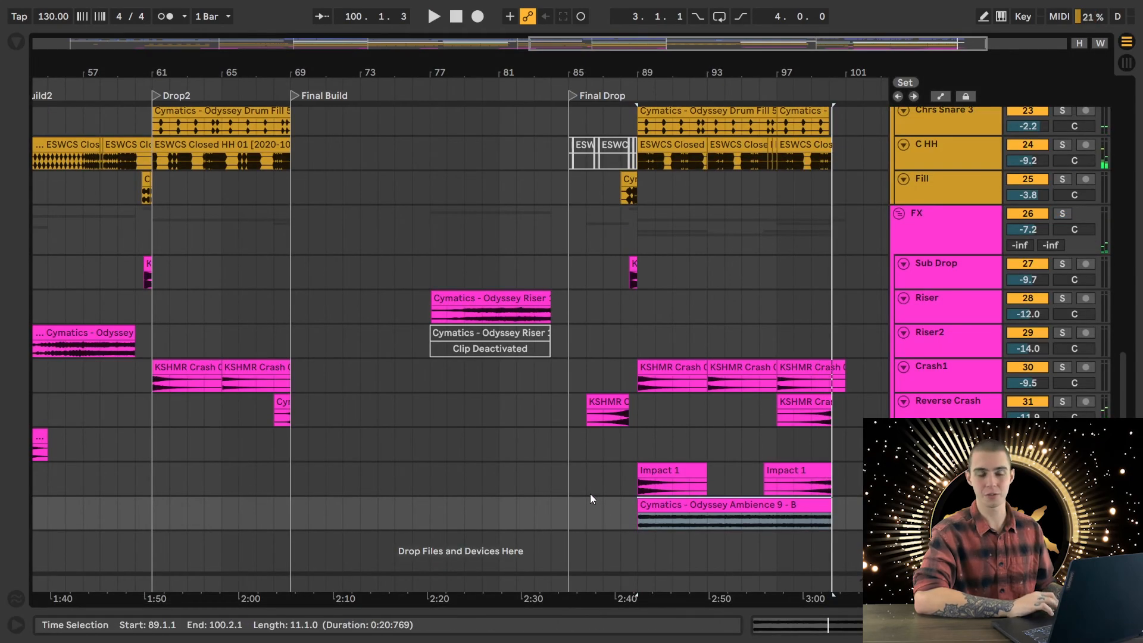
# - Play the full mix from 87.1.1 on the Ambience Pad track, reviewing the Final Drop's drum, bass and chord tracks
pyautogui.click(622, 517)
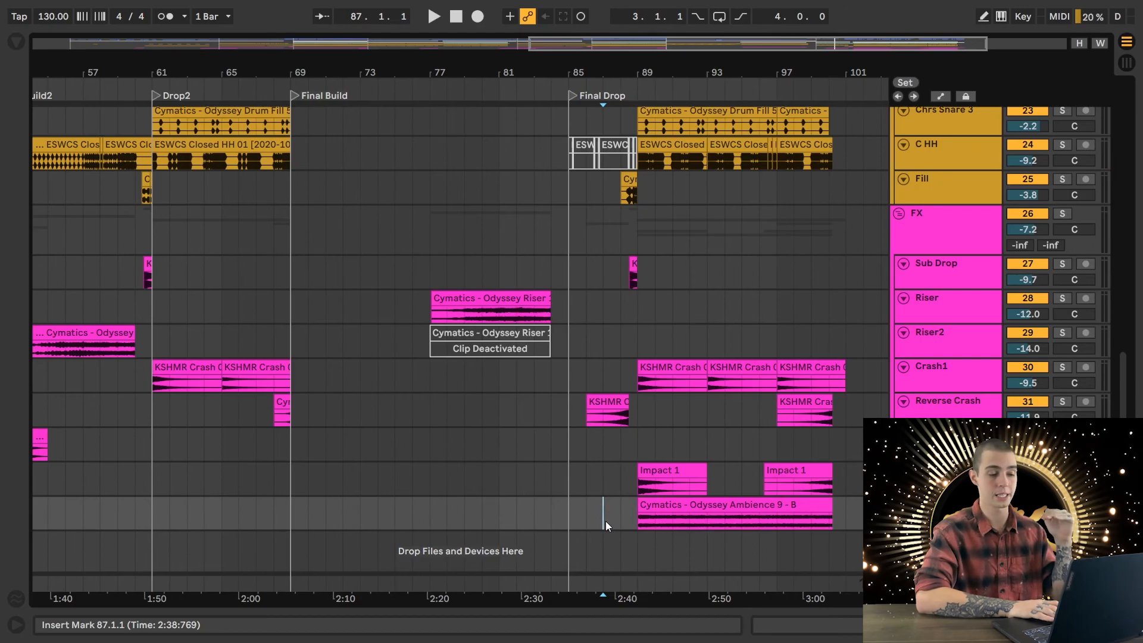
pyautogui.press('space')
pyautogui.scroll(10, 605, 520)
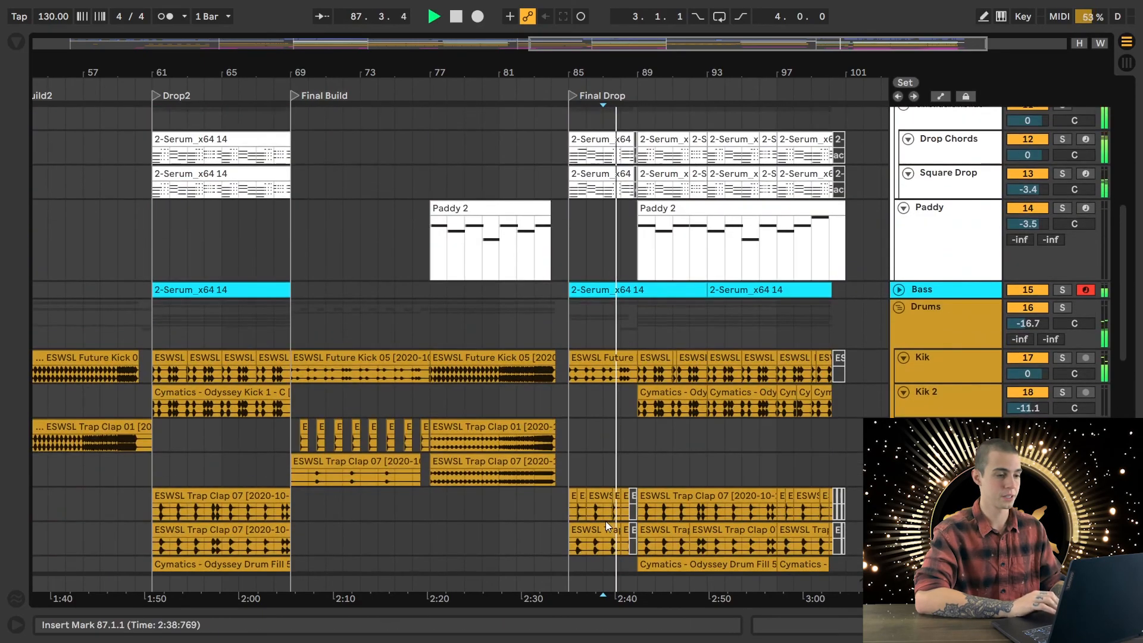
pyautogui.scroll(3, 605, 521)
pyautogui.hscroll(3, 755, 436)
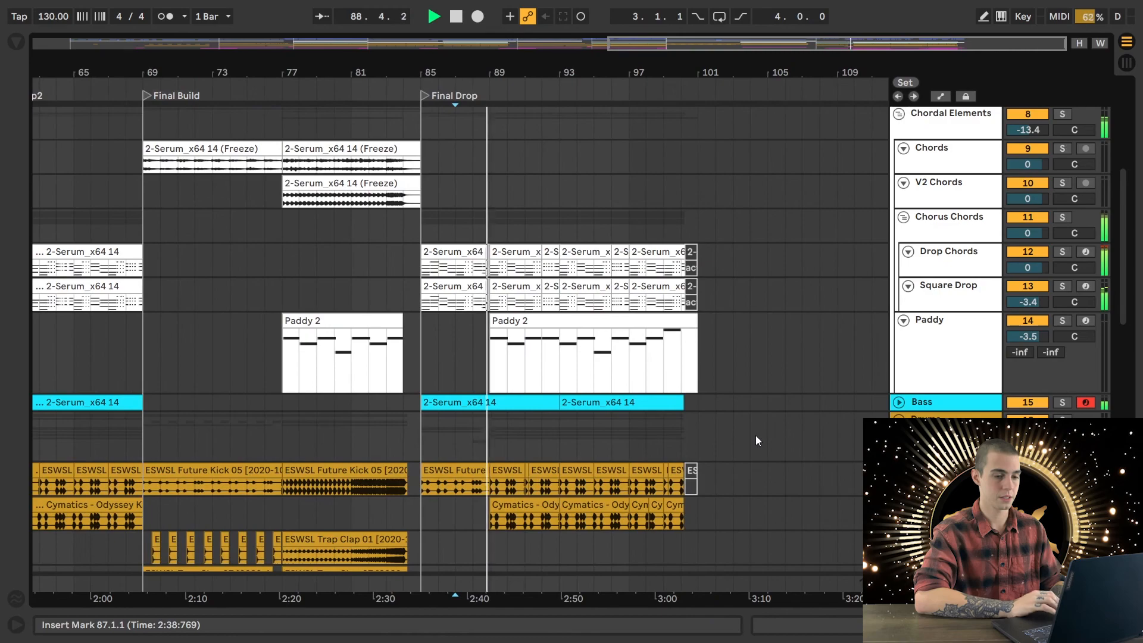
pyautogui.hscroll(-3, 756, 437)
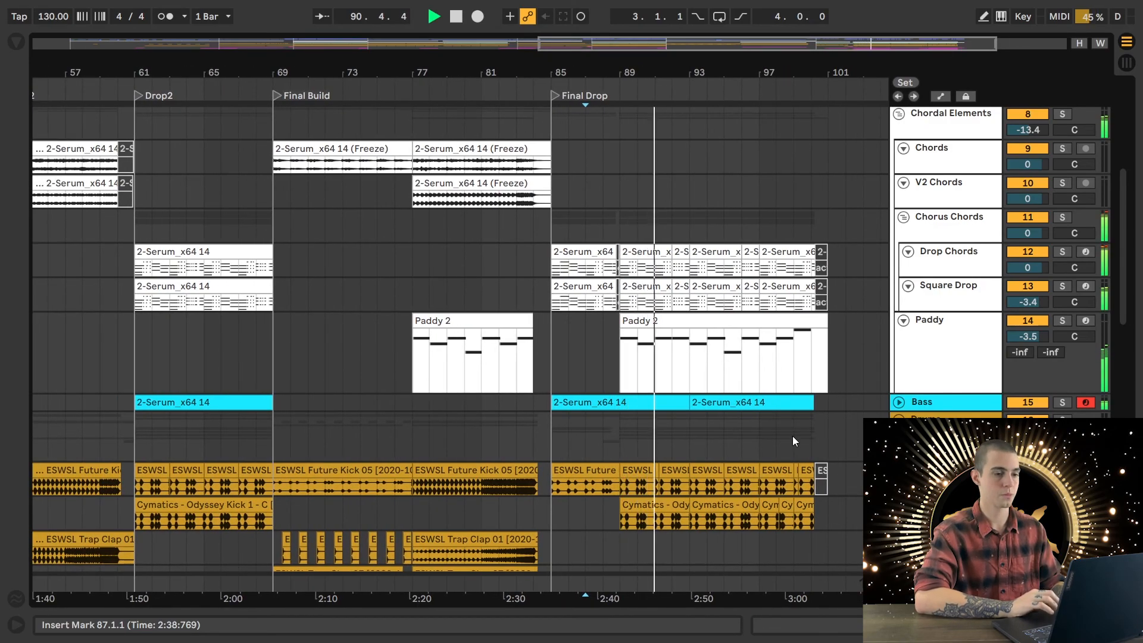
# - Fit the whole arrangement to the window width and play the Final Drop's ending from 99.1.1 on the Drums group
pyautogui.press('w')
pyautogui.click(787, 441)
pyautogui.press('space')
pyautogui.scroll(-5, 855, 481)
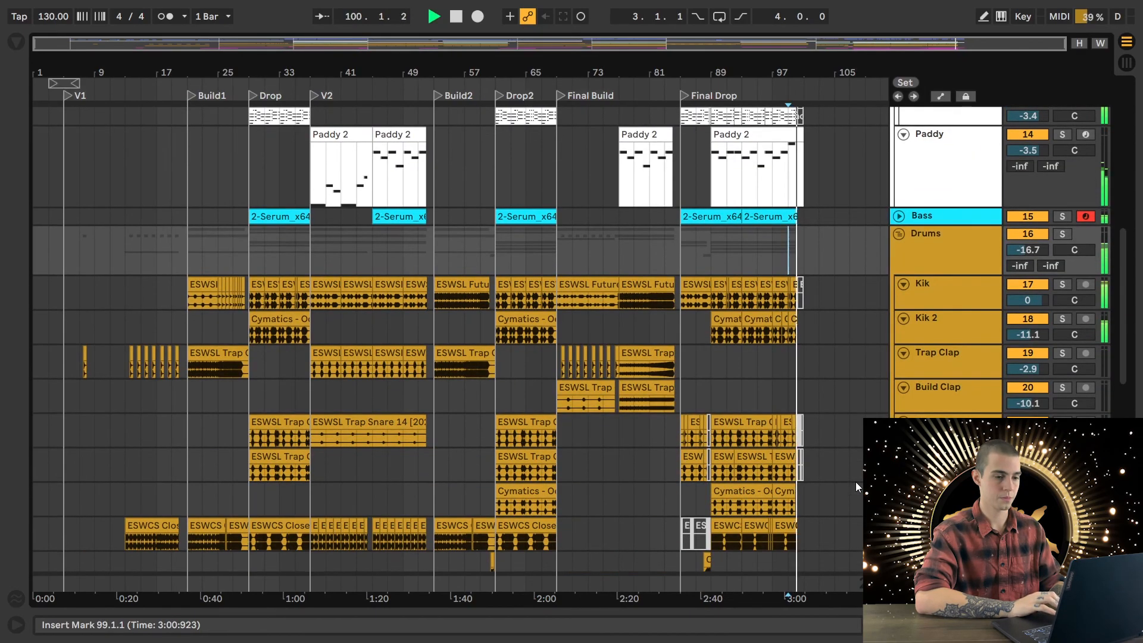